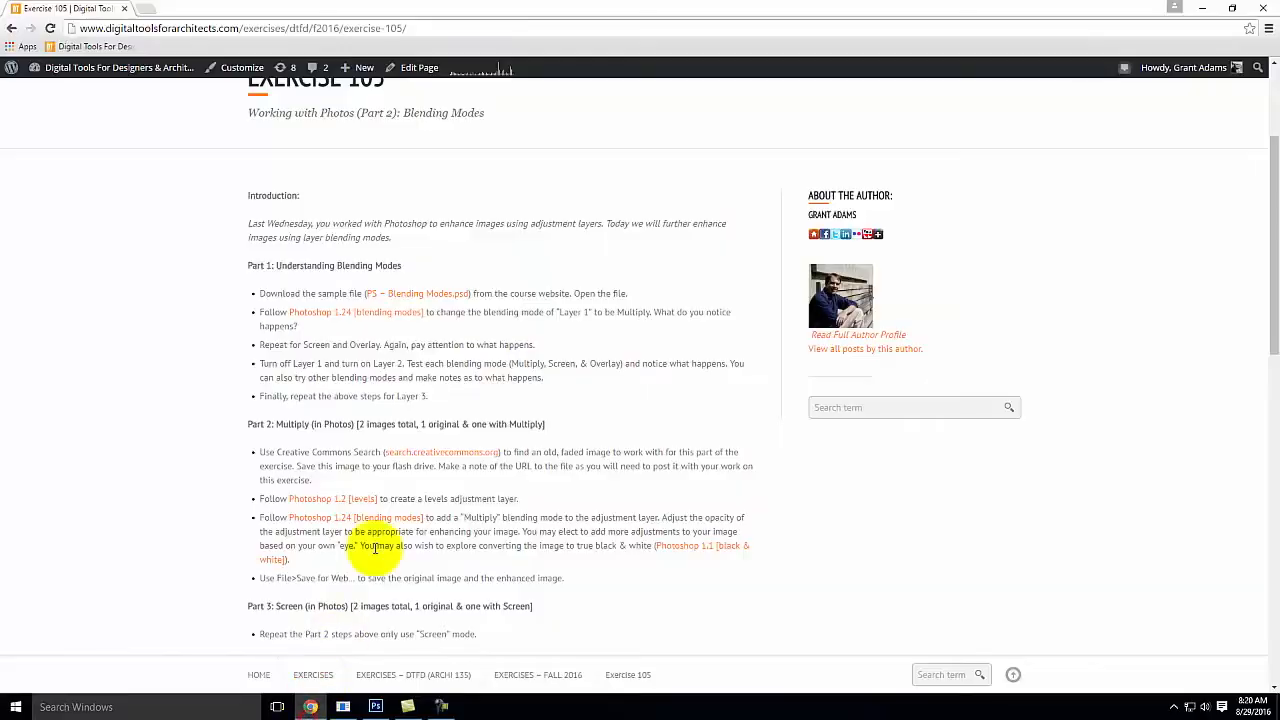
Step: Start saving the linked PS – Blending Modes.psd sample file from Exercise 105 to the Desktop as Adobe Photoshop Image 13
{"action": "scroll", "coordinate": [429, 330], "scroll_direction": "up", "scroll_amount": 3}
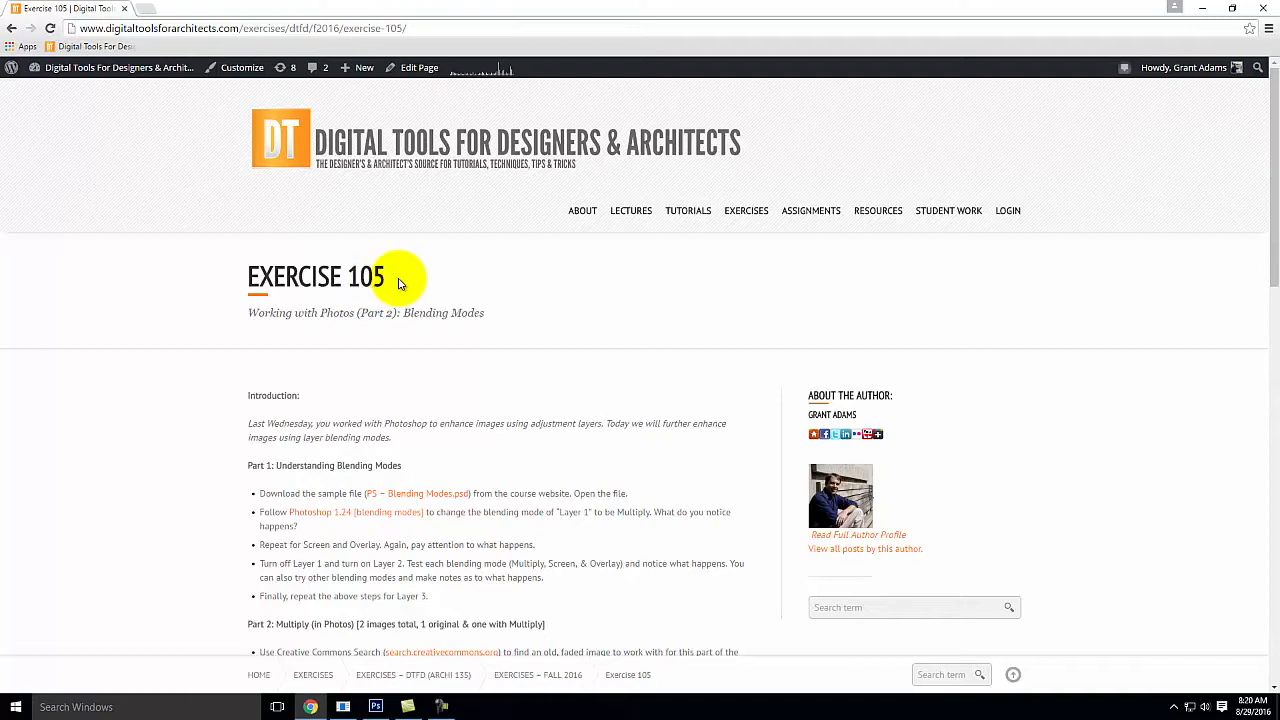
{"action": "scroll", "coordinate": [430, 360], "scroll_direction": "down", "scroll_amount": 2}
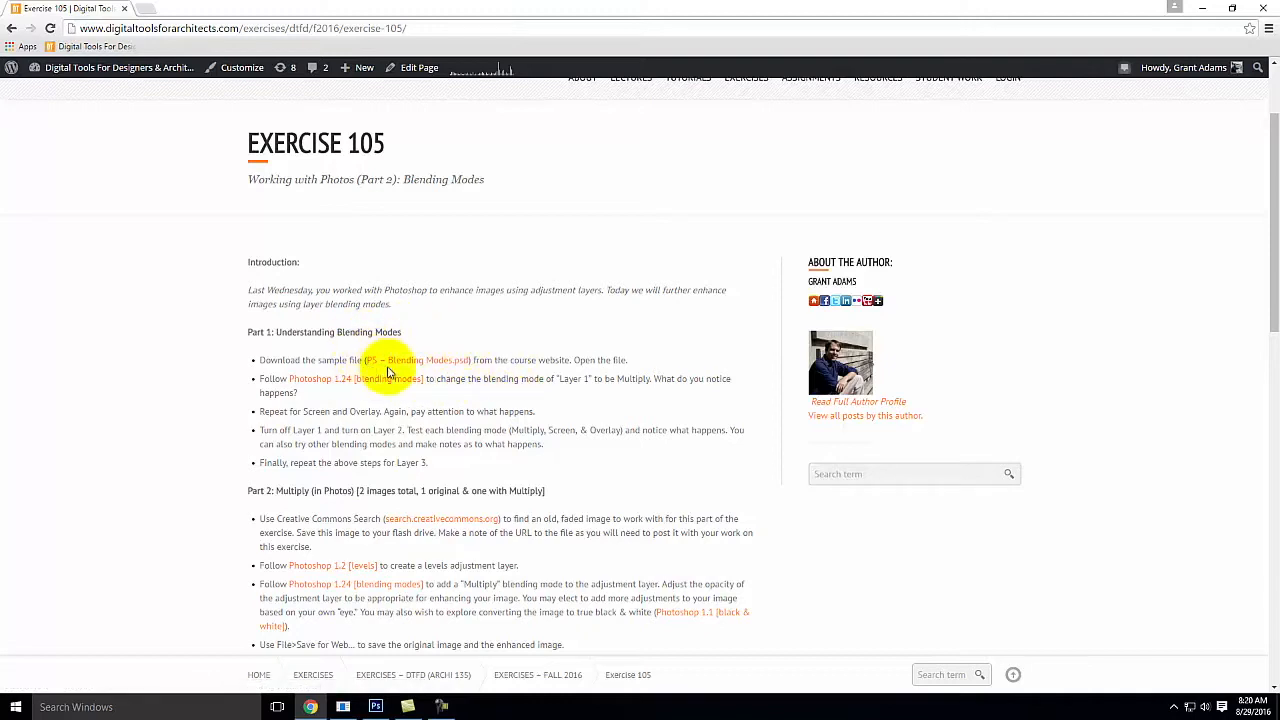
{"action": "right_click", "coordinate": [428, 360]}
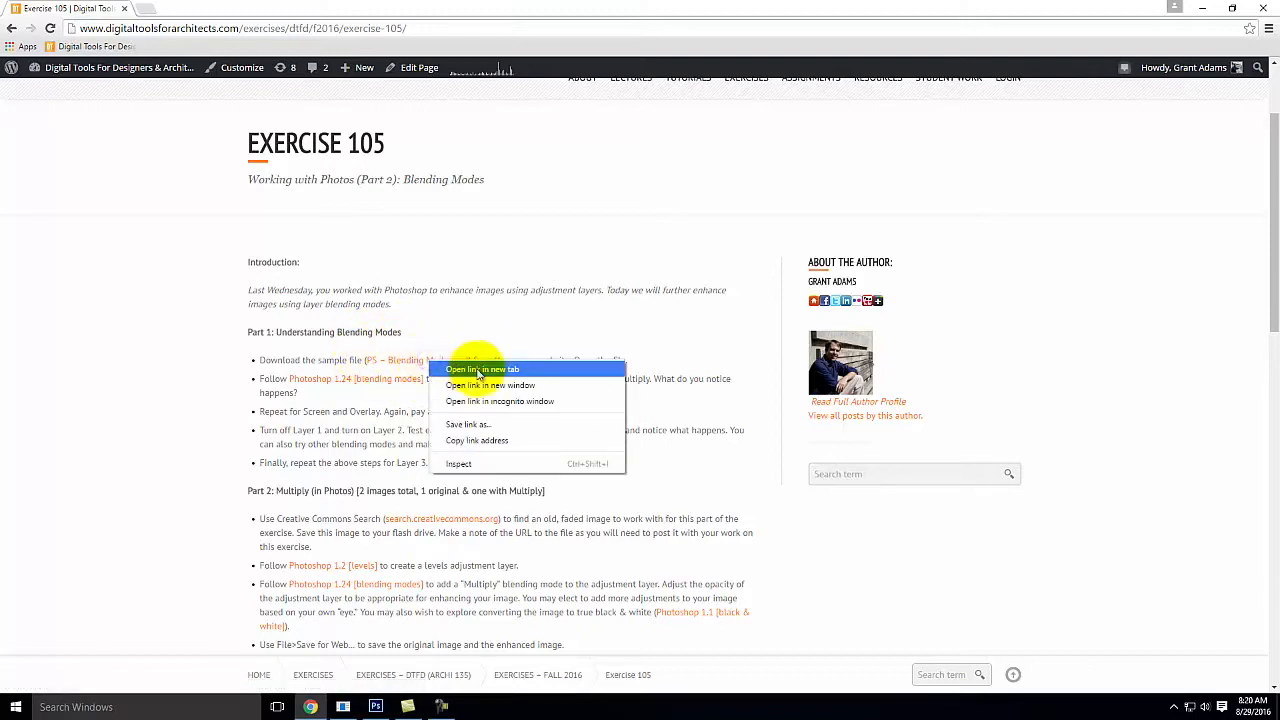
{"action": "left_click", "coordinate": [505, 432]}
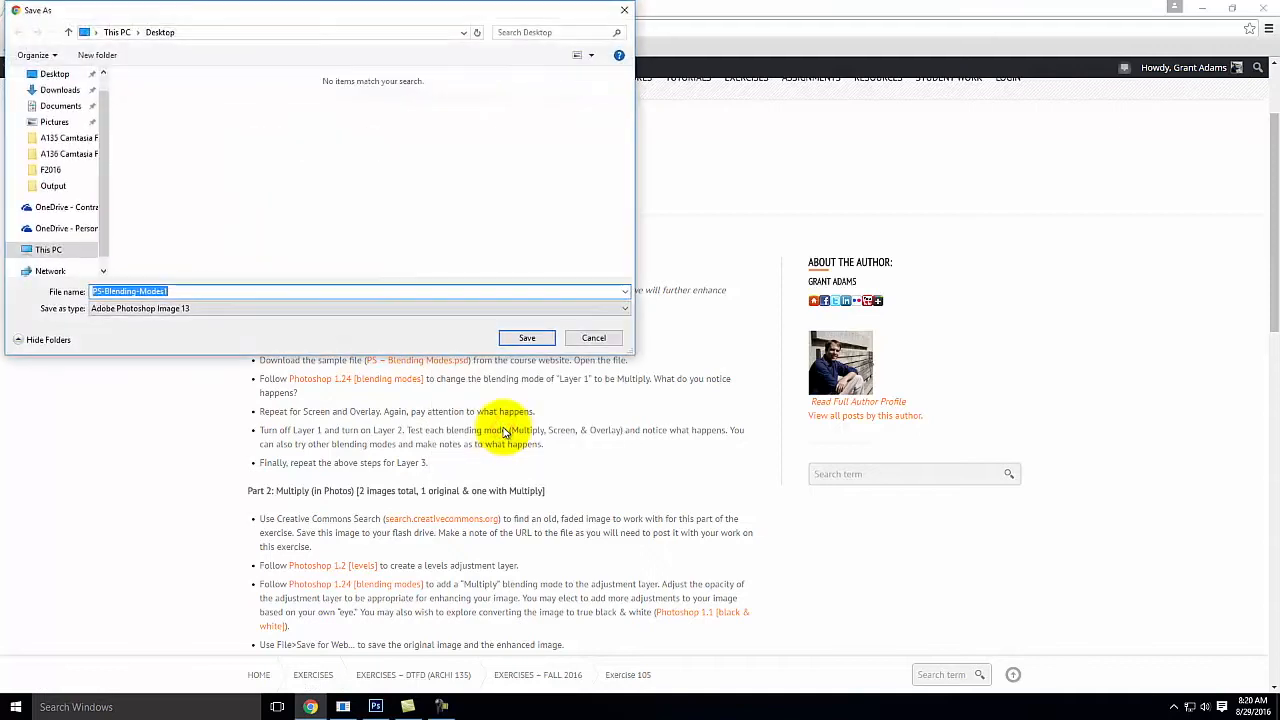
{"action": "left_click", "coordinate": [177, 310]}
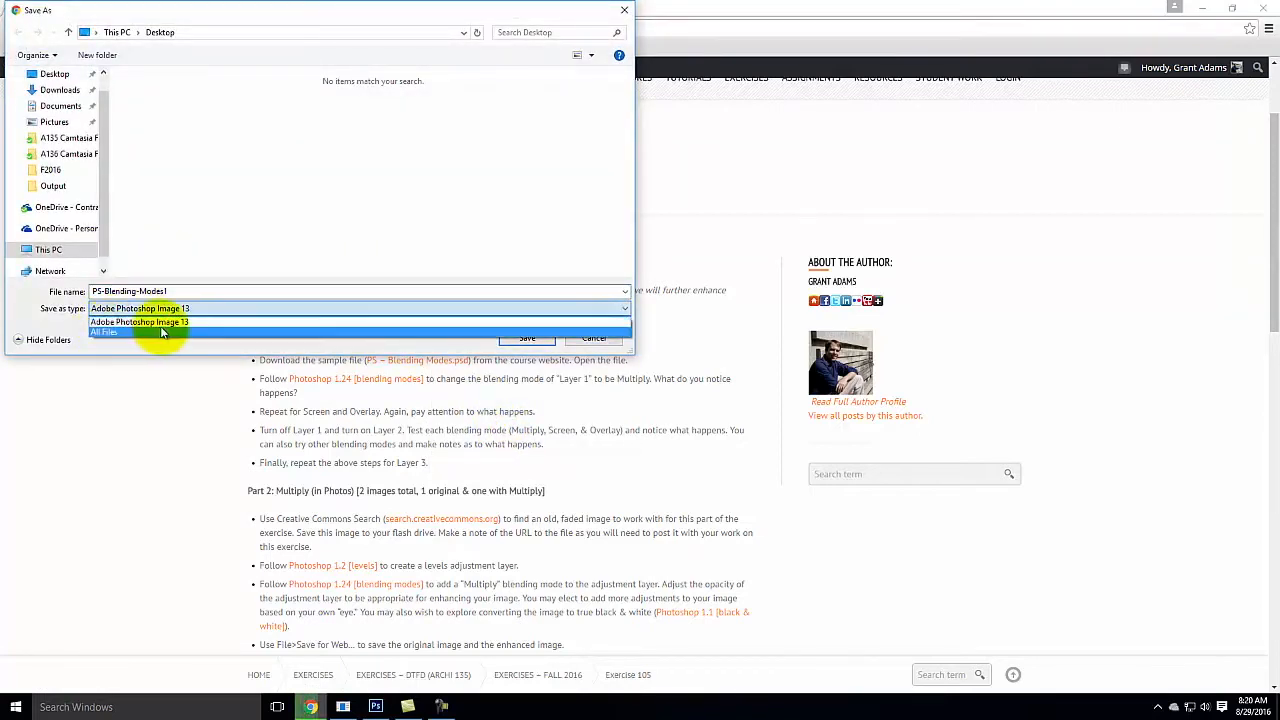
{"action": "left_click", "coordinate": [168, 321]}
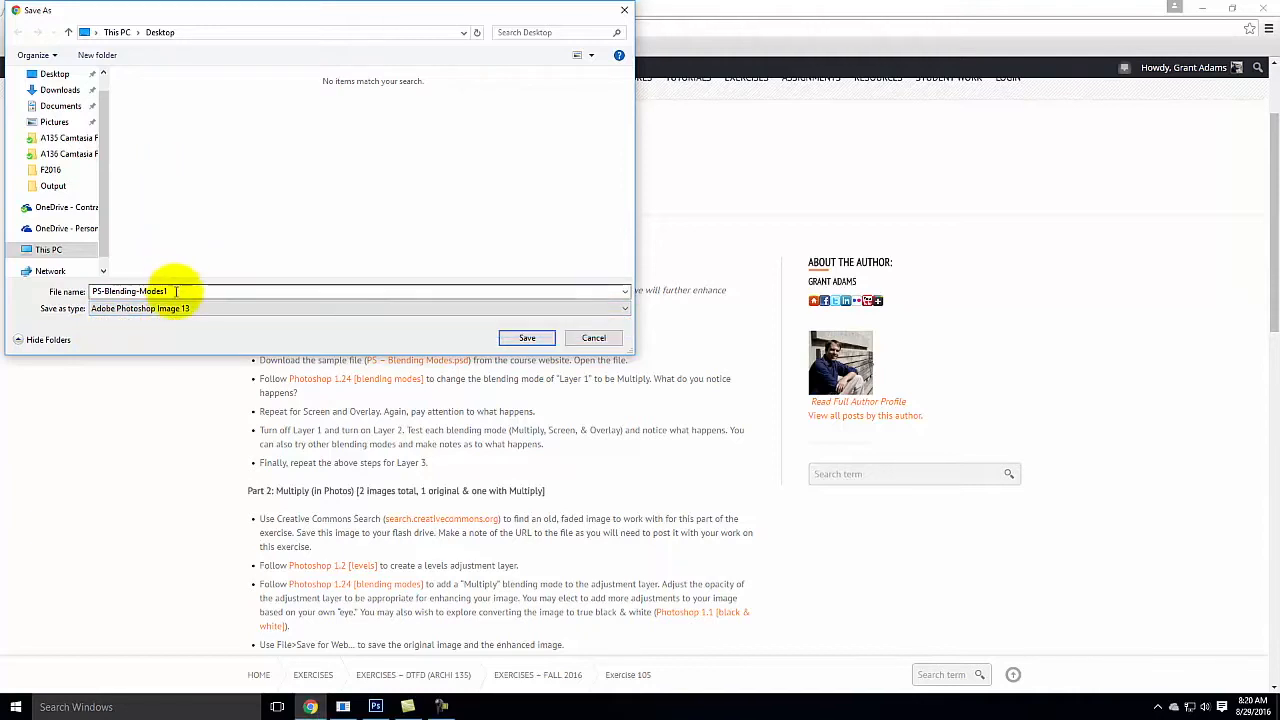
Step: Name the download PS-Blending-Modes1.psd and save it to the Desktop
{"action": "double_click", "coordinate": [174, 291]}
{"action": "left_click", "coordinate": [174, 291]}
{"action": "type", "text": ".pdf"}
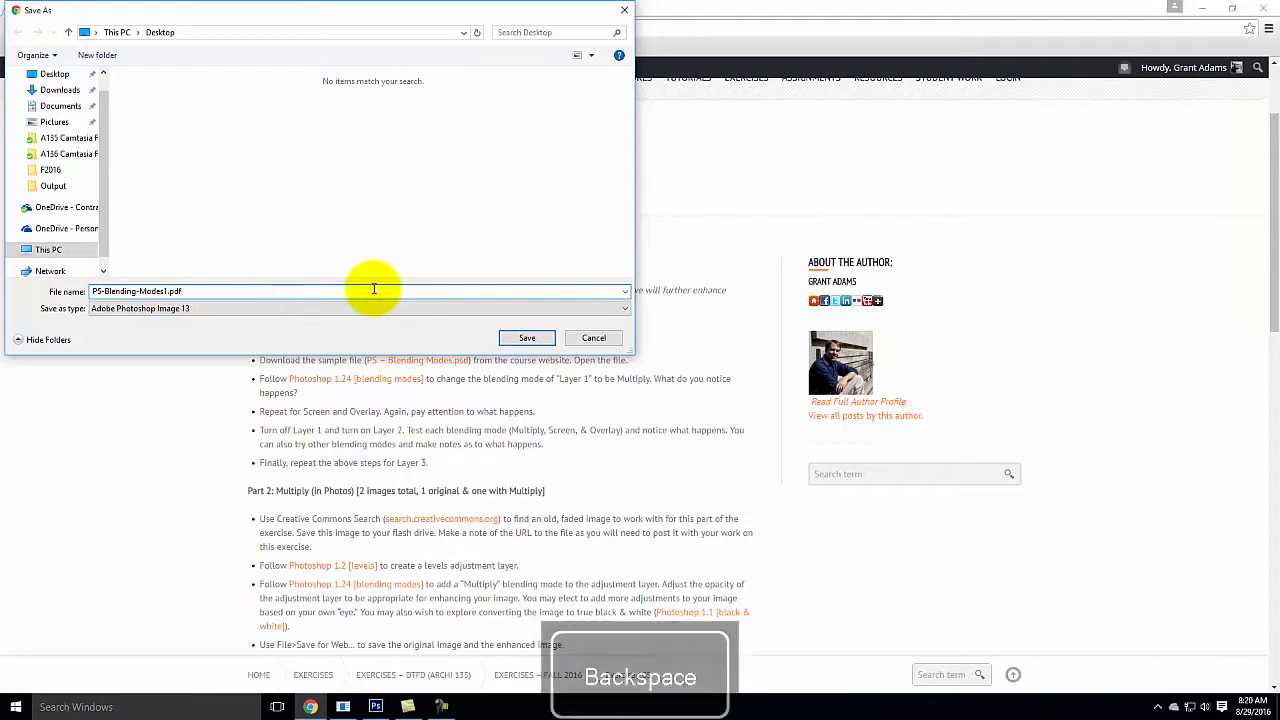
{"action": "key", "text": "BackSpace"}
{"action": "key", "text": "BackSpace"}
{"action": "type", "text": "sd"}
{"action": "key", "text": "BackSpace"}
{"action": "type", "text": "d"}
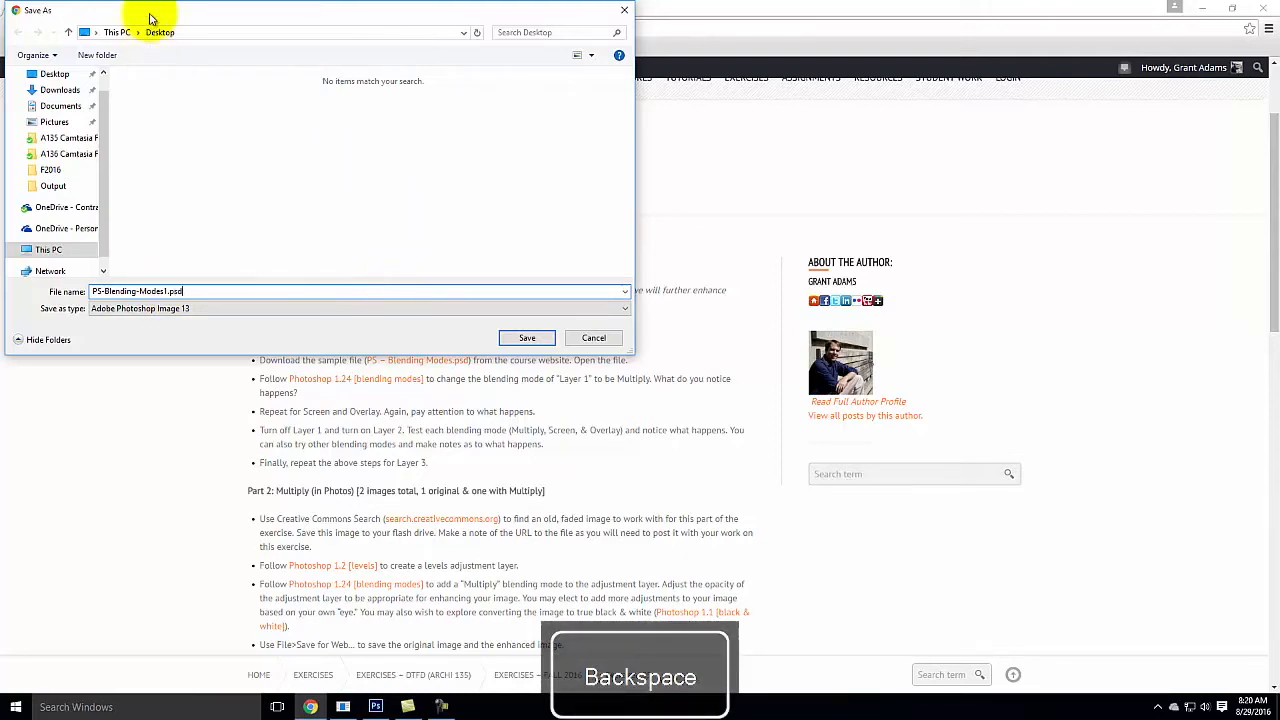
{"action": "left_click", "coordinate": [526, 338]}
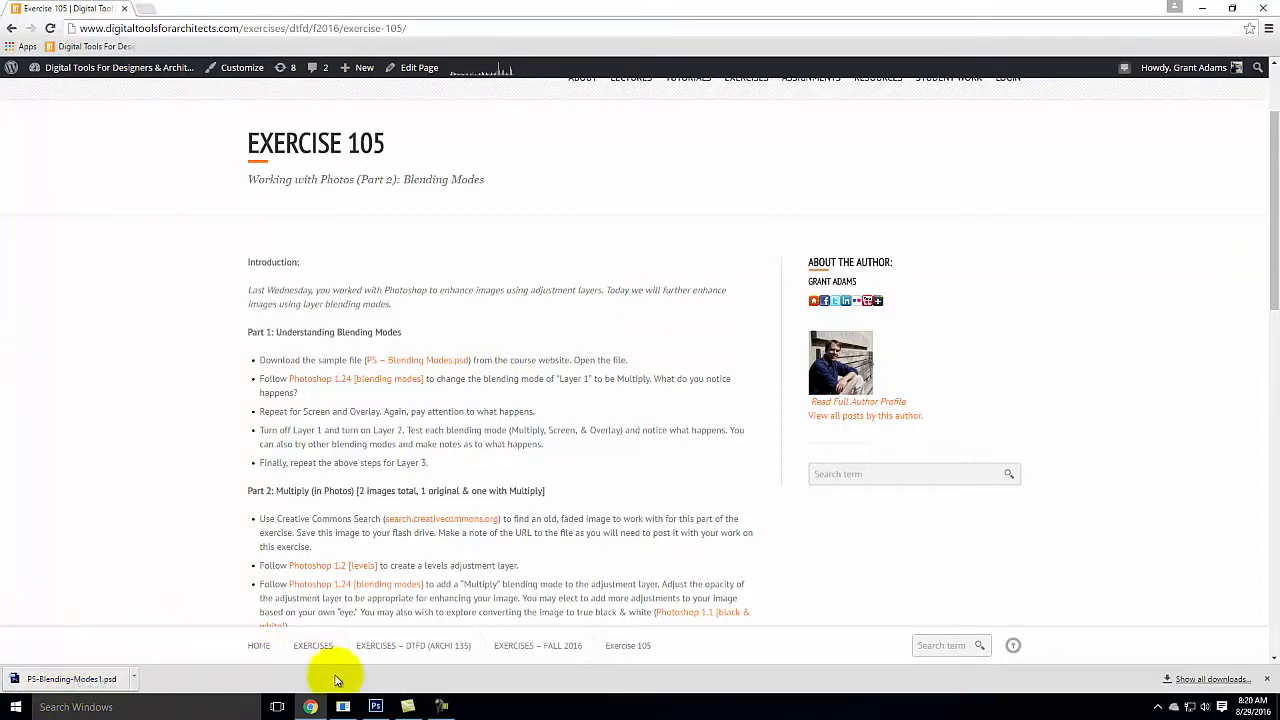
Step: Switch to Photoshop with PS-Blending-Modes1.psd open and activate the Rectangular Marquee tool
{"action": "mouse_move", "coordinate": [378, 710]}
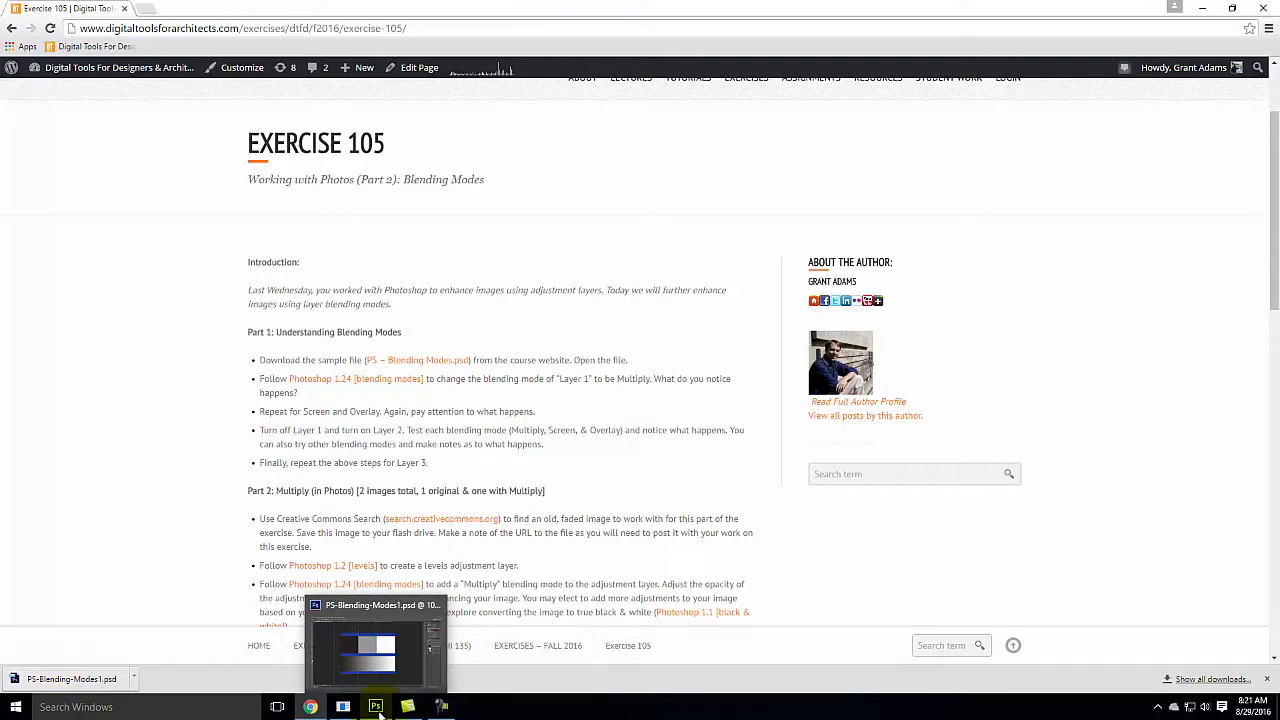
{"action": "left_click", "coordinate": [378, 709]}
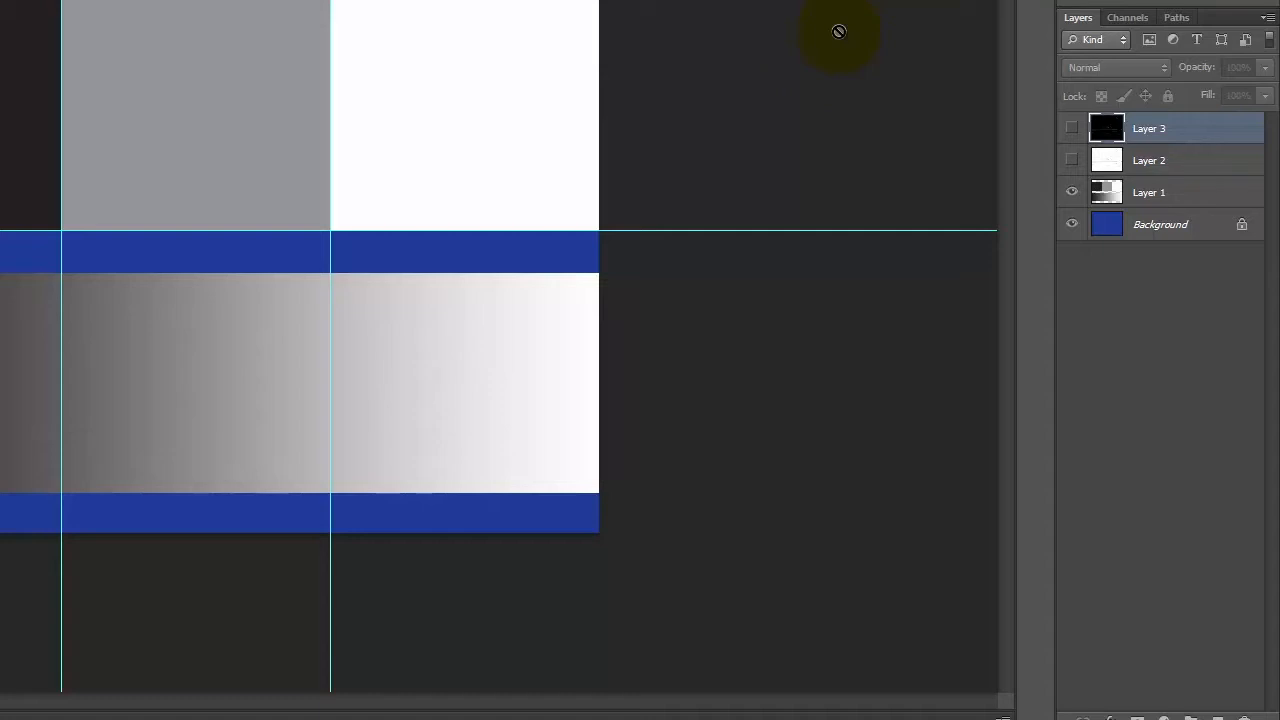
{"action": "left_click", "coordinate": [697, 51]}
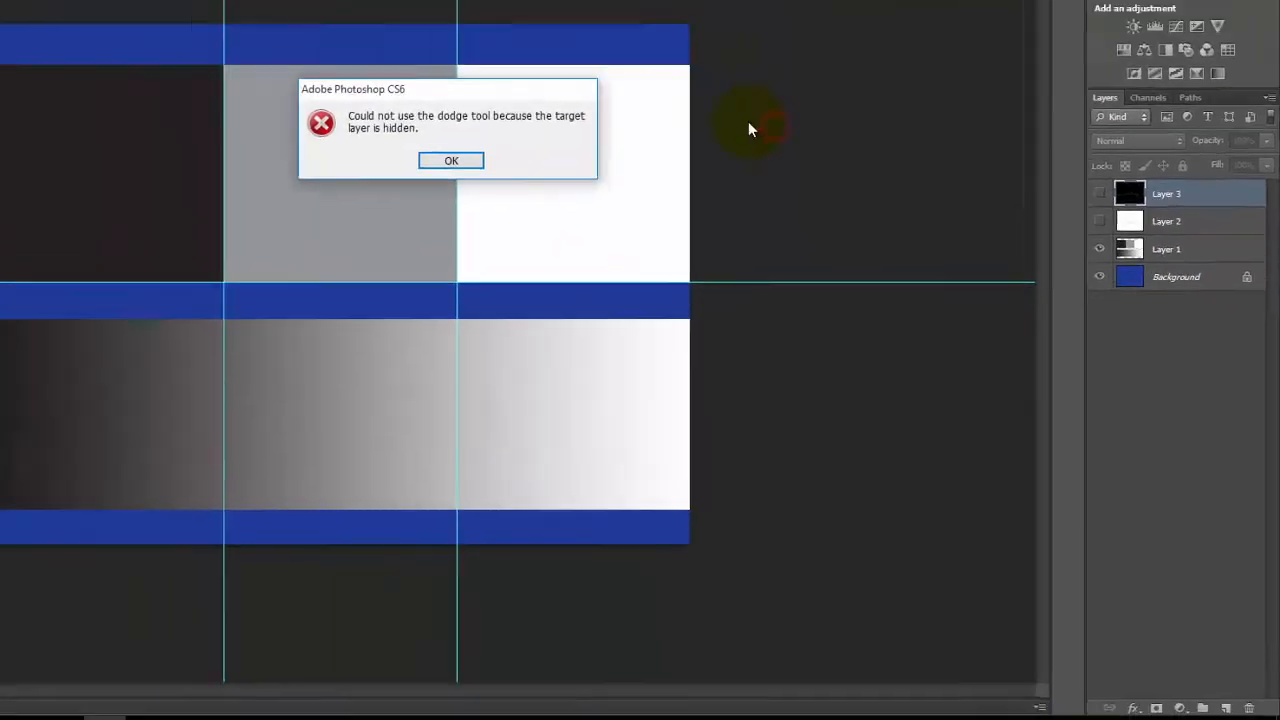
{"action": "left_click", "coordinate": [451, 160]}
{"action": "left_click", "coordinate": [13, 85]}
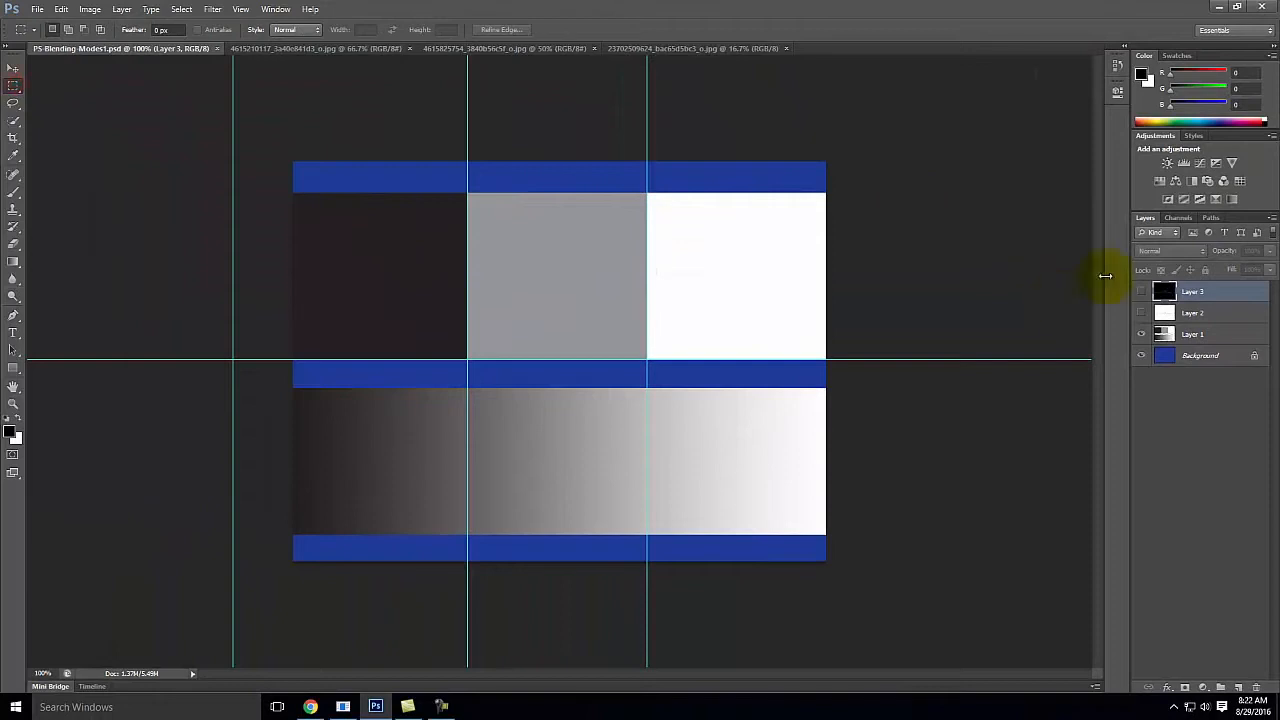
Step: Select Layer 1 and set its blending mode to Multiply over the blue Background
{"action": "left_click", "coordinate": [1208, 358]}
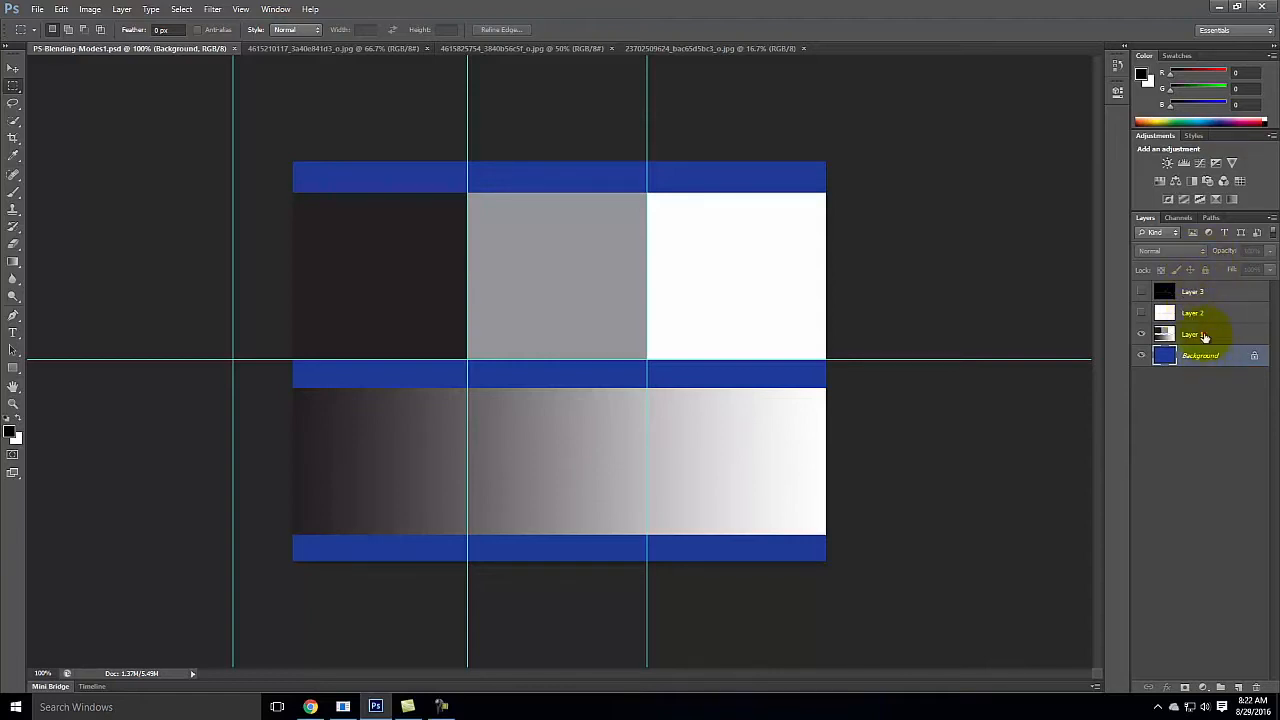
{"action": "left_click", "coordinate": [1205, 334]}
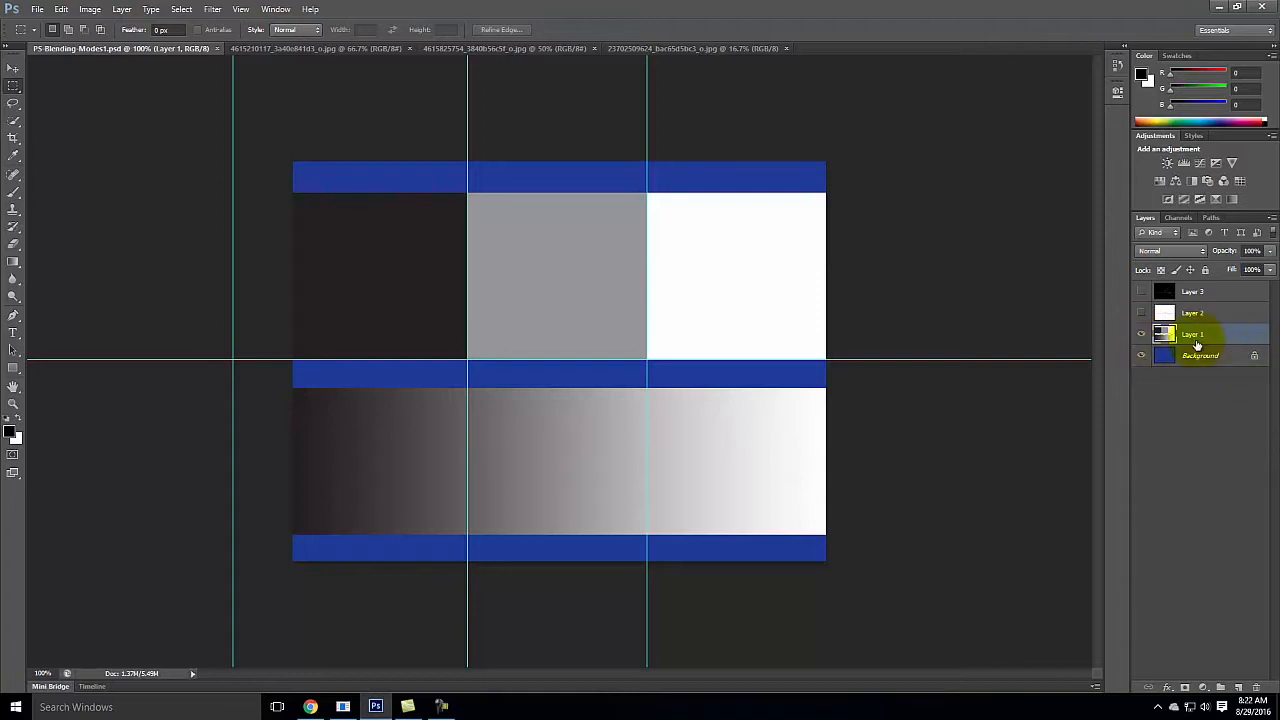
{"action": "left_click", "coordinate": [1181, 250]}
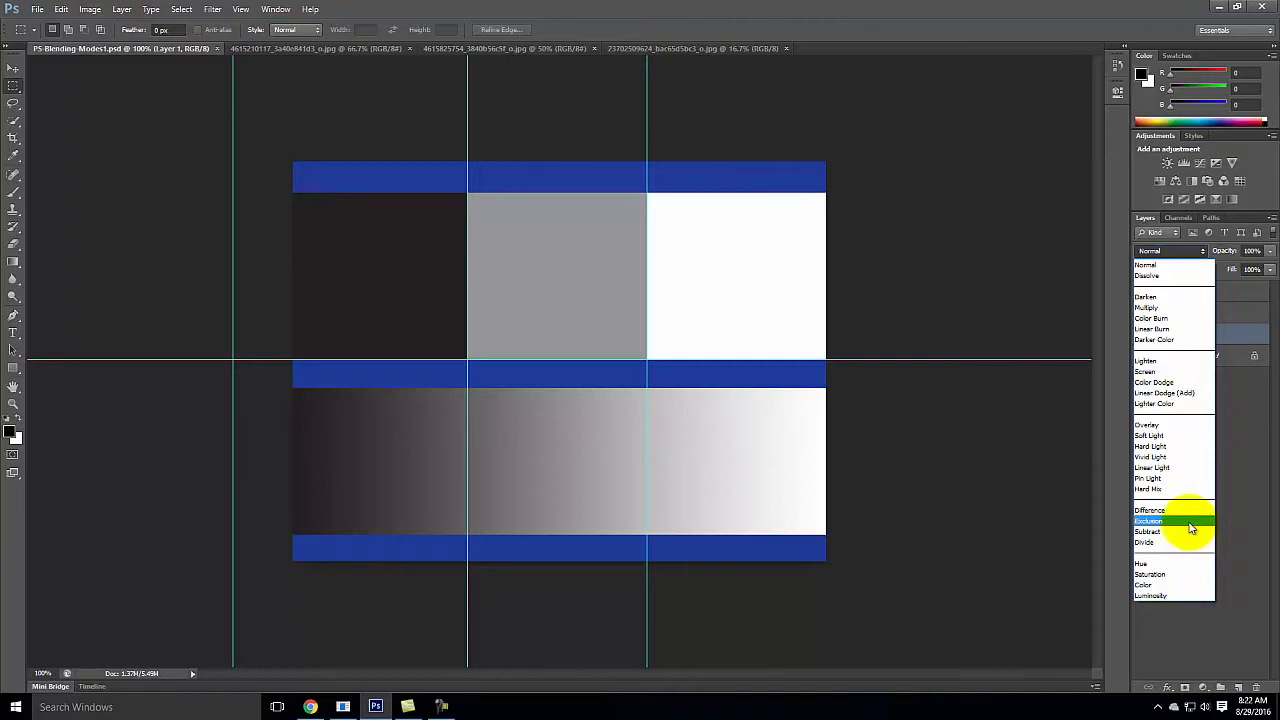
{"action": "left_click", "coordinate": [1158, 312]}
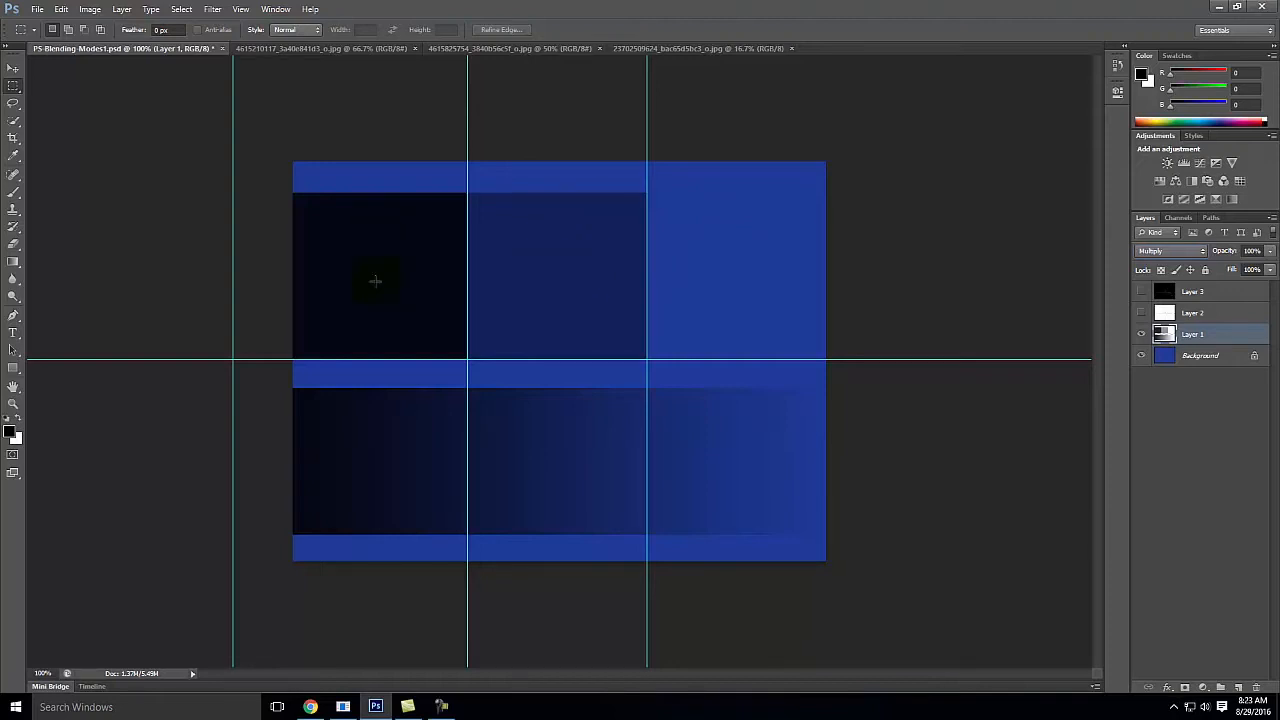
Step: Compare Screen and Multiply on Layer 1 by switching its blending mode between them, ending on Screen
{"action": "left_click", "coordinate": [1169, 250]}
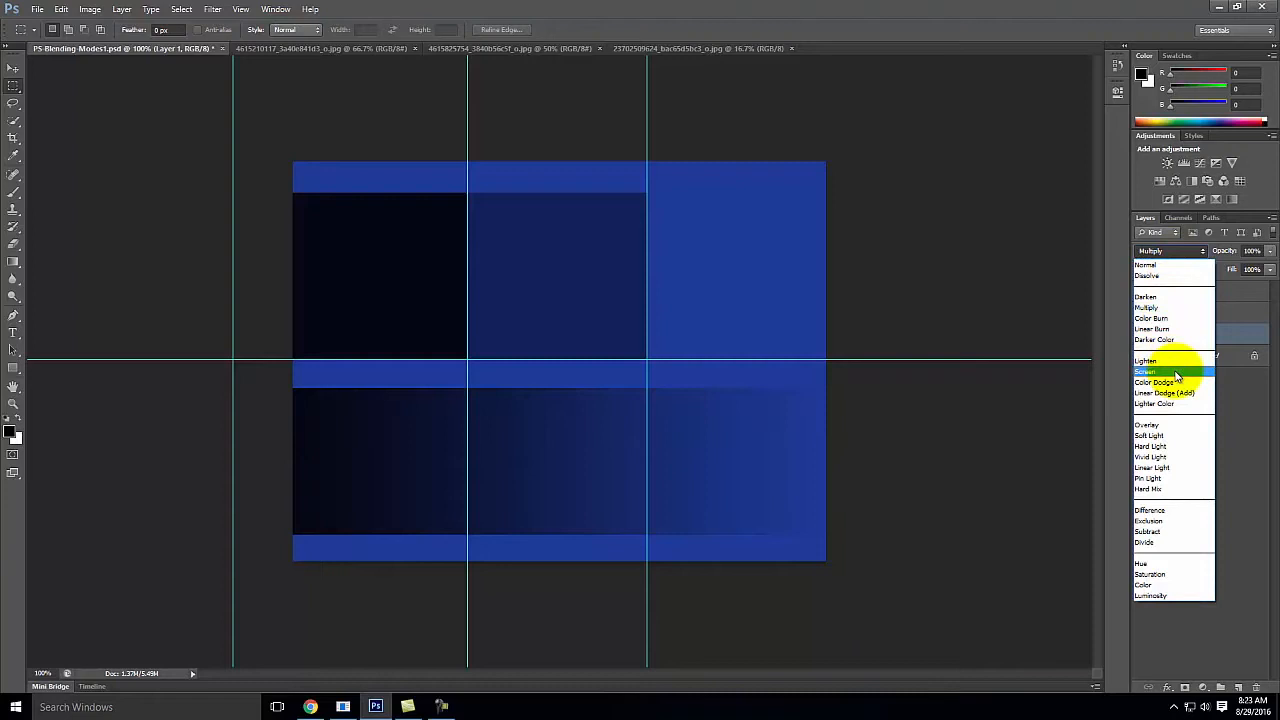
{"action": "left_click", "coordinate": [1177, 372]}
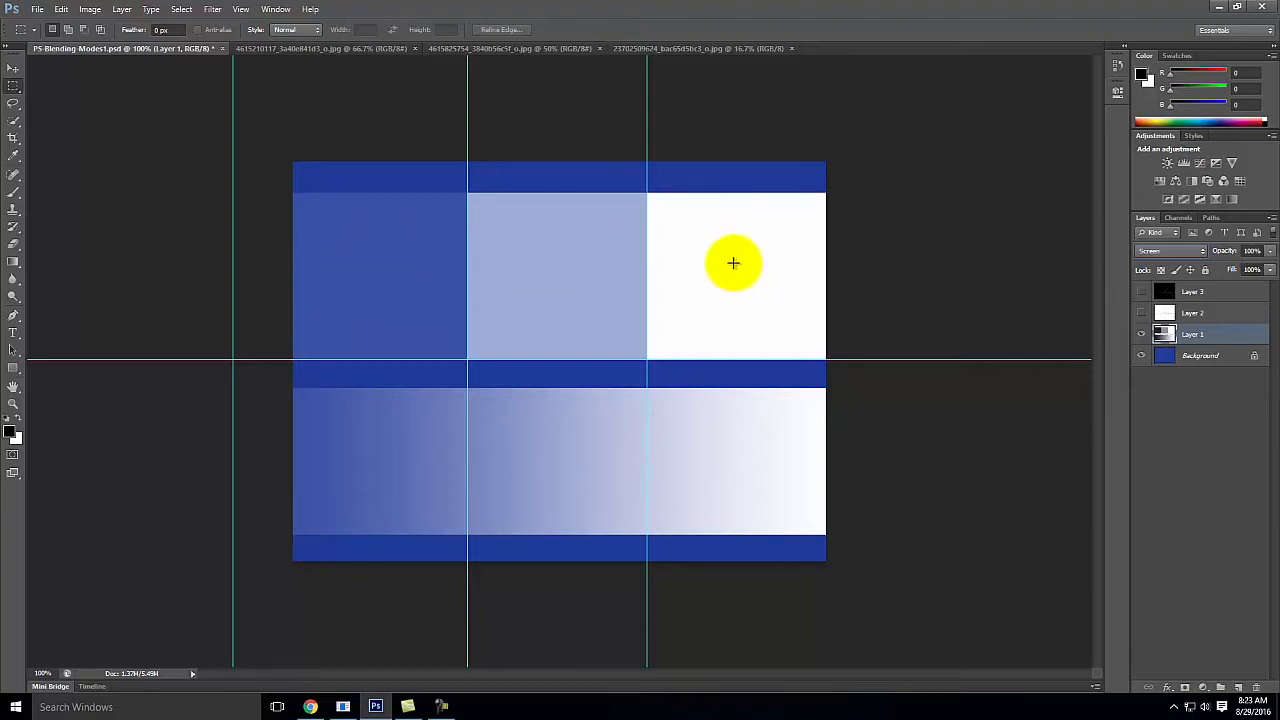
{"action": "left_click", "coordinate": [1178, 251]}
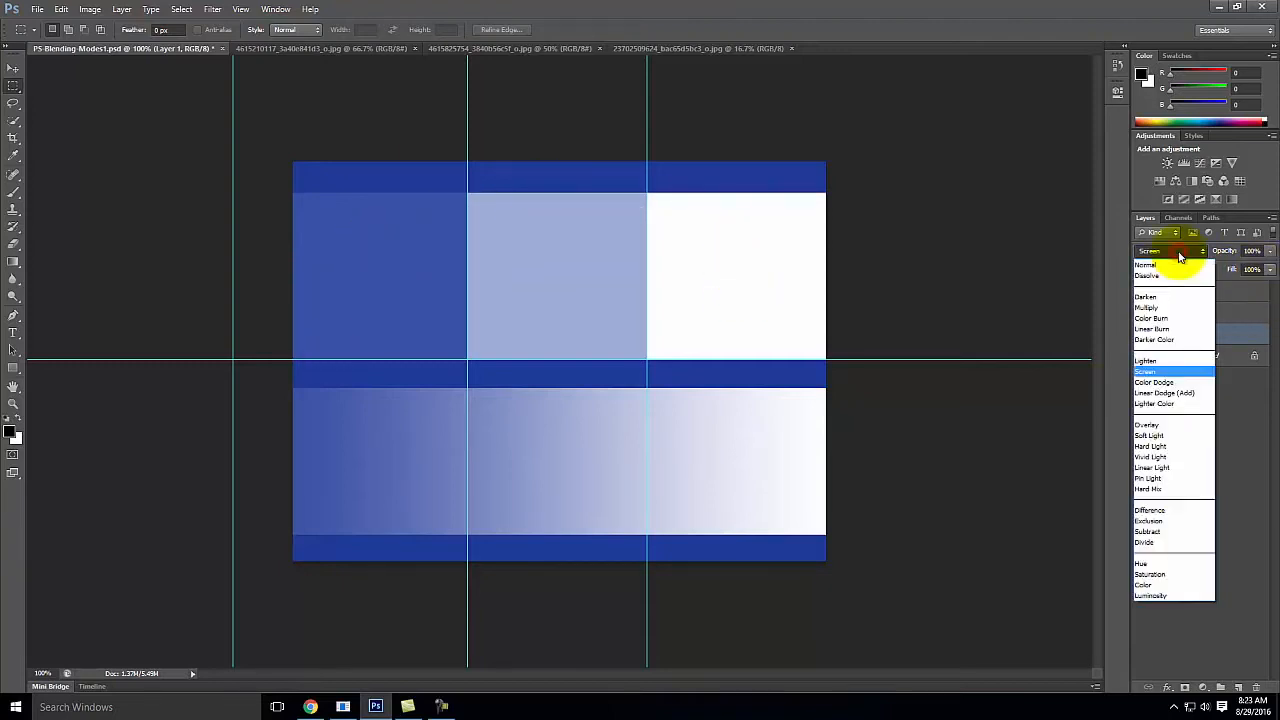
{"action": "left_click", "coordinate": [1166, 308]}
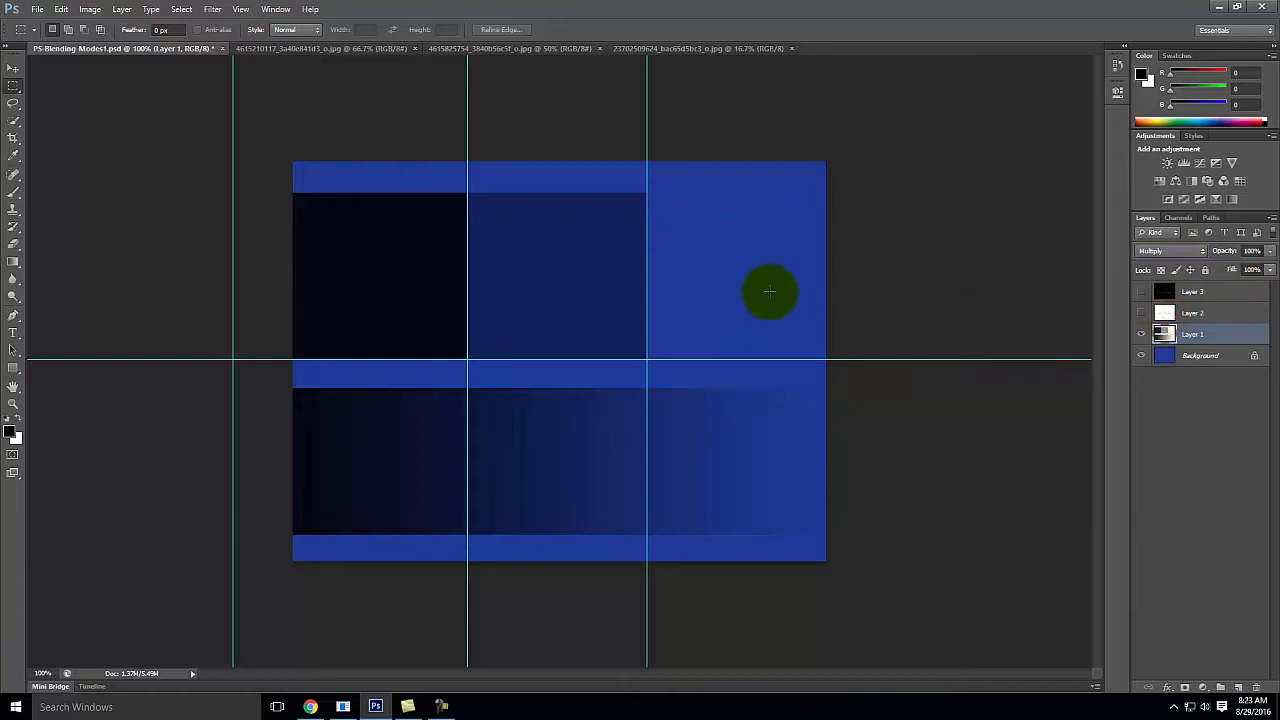
{"action": "left_click", "coordinate": [1172, 252]}
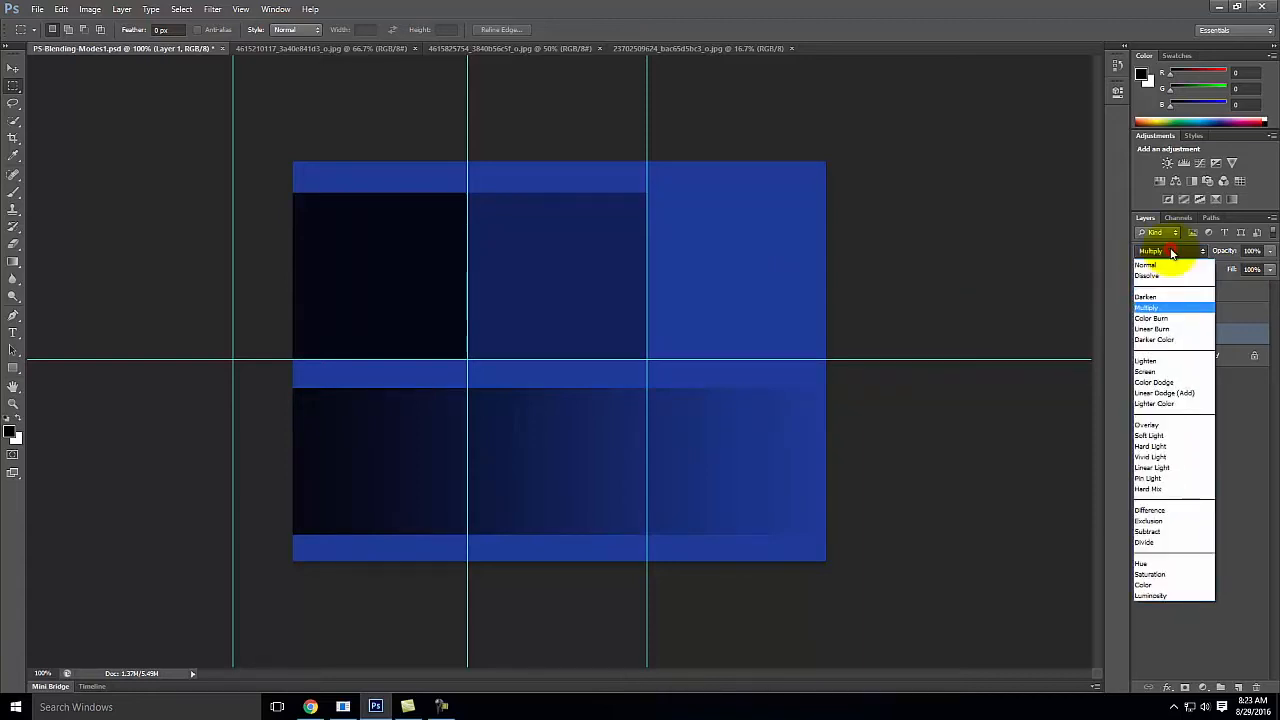
{"action": "left_click", "coordinate": [1145, 371]}
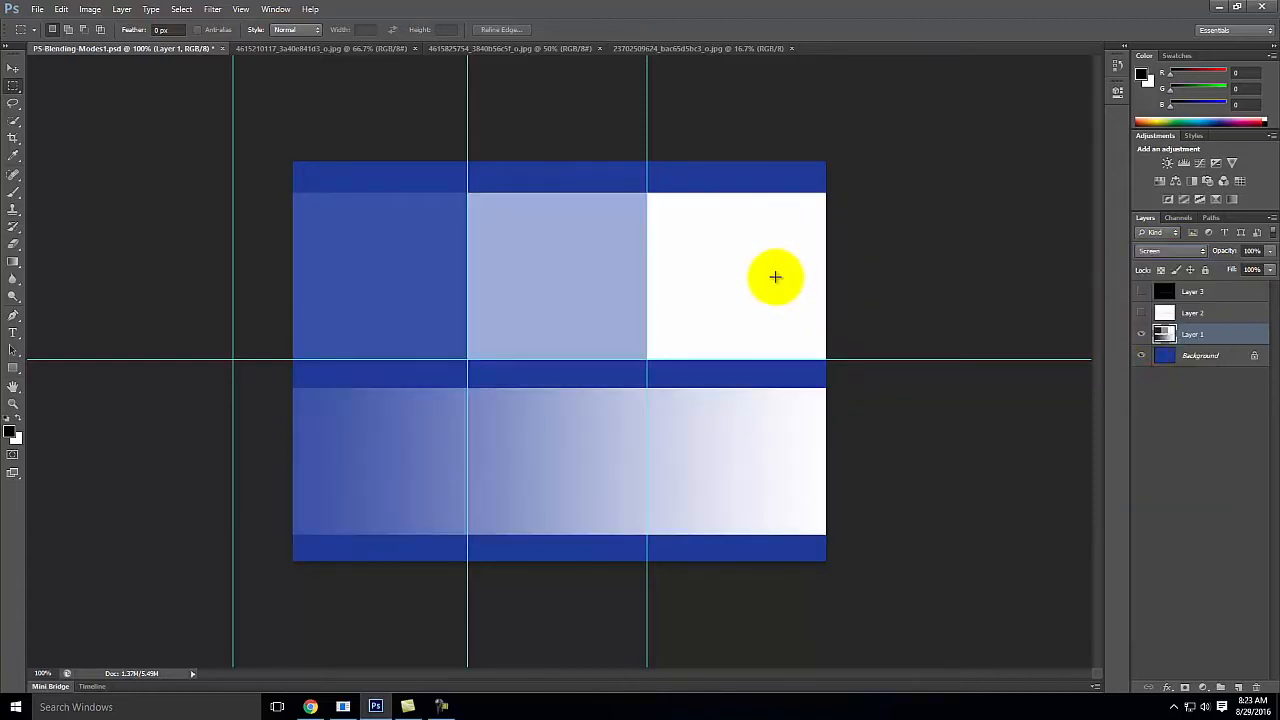
Step: Set Layer 1's blending mode to Overlay, and show Layer 2 in place of Layer 1
{"action": "left_click", "coordinate": [1168, 251]}
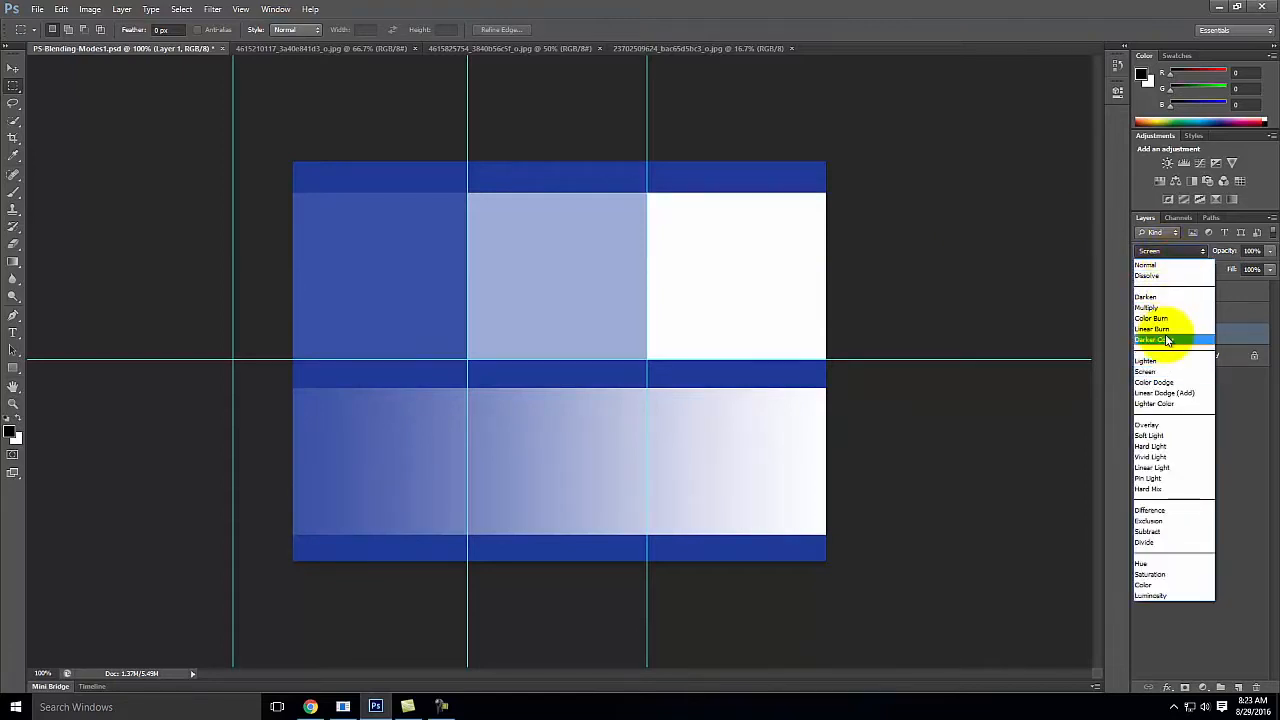
{"action": "left_click", "coordinate": [1168, 426]}
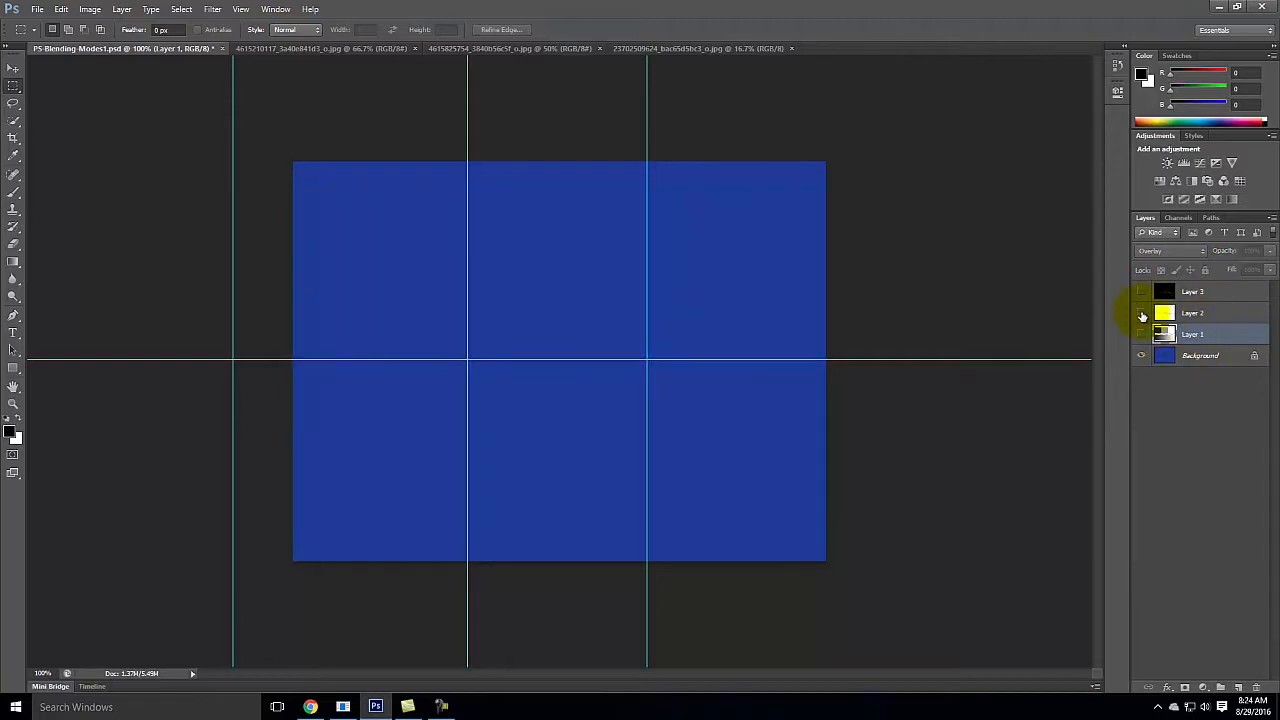
{"action": "left_click", "coordinate": [1141, 313]}
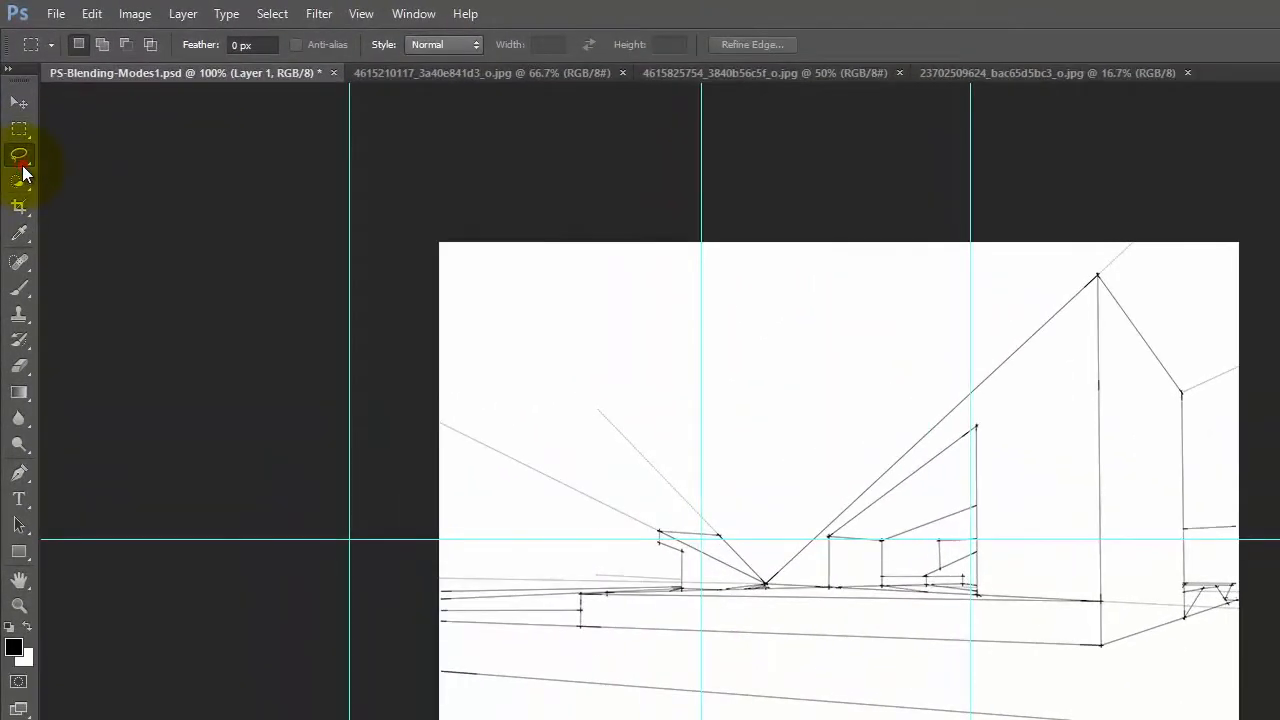
Step: Outline the white sky area above the roofline with the Polygonal Lasso and delete it from Layer 2
{"action": "left_click", "coordinate": [22, 170]}
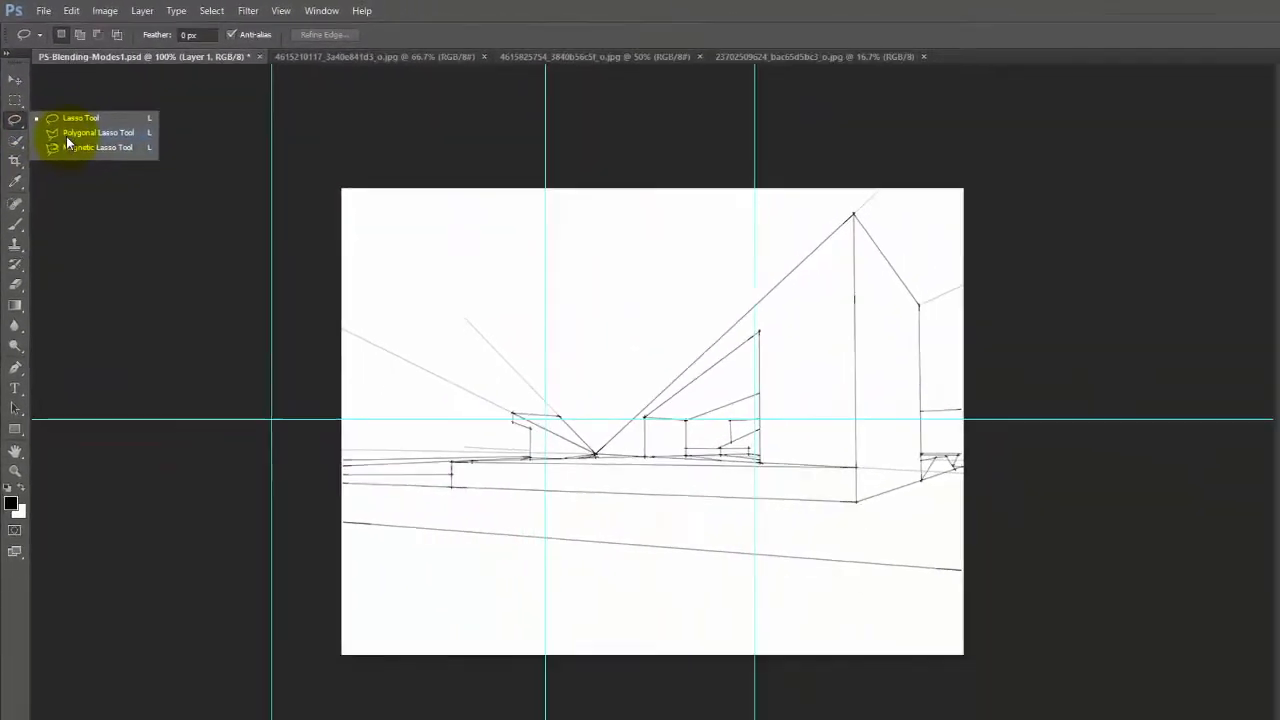
{"action": "left_click", "coordinate": [68, 135]}
{"action": "left_click", "coordinate": [401, 272]}
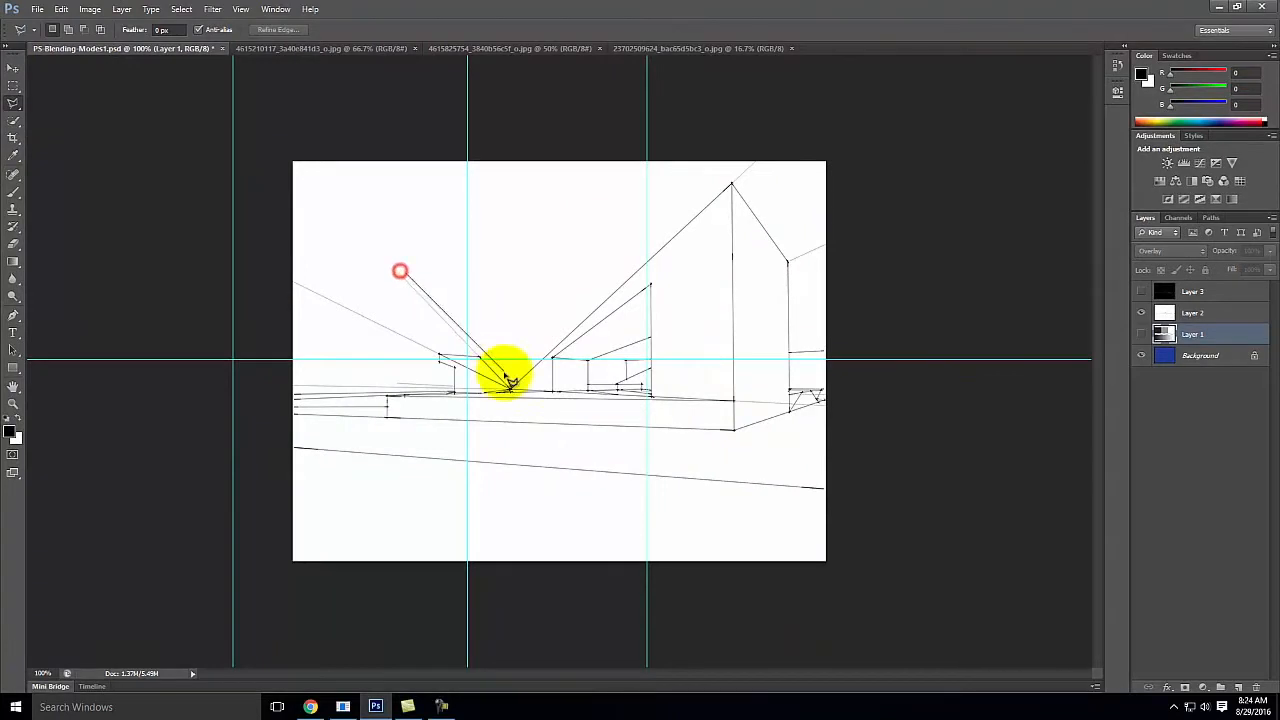
{"action": "left_click", "coordinate": [509, 386]}
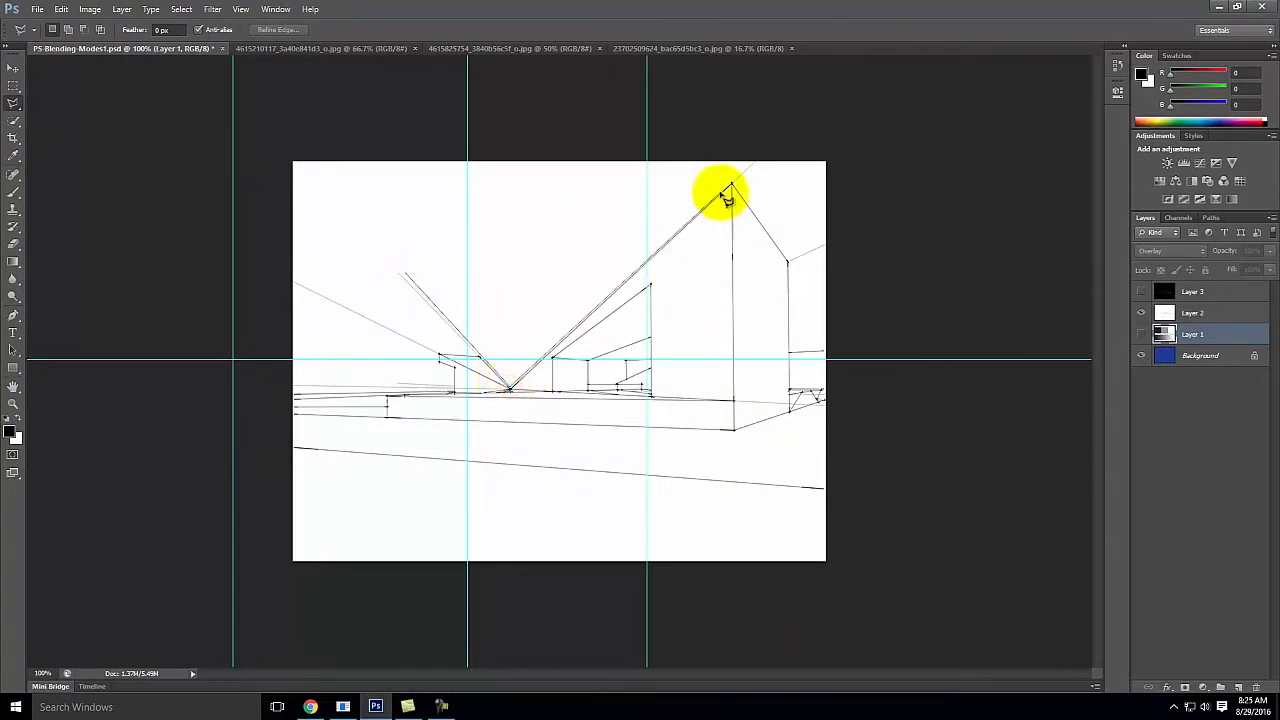
{"action": "left_click", "coordinate": [739, 174]}
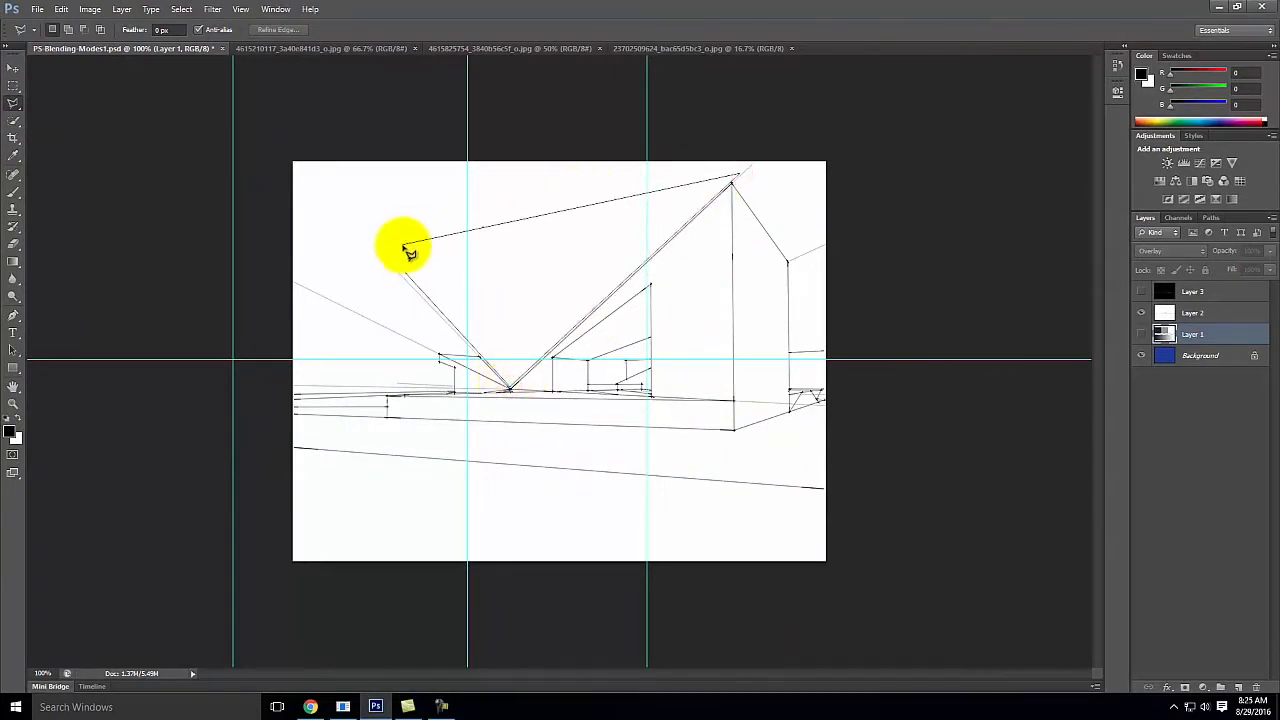
{"action": "left_click", "coordinate": [403, 246]}
{"action": "left_click", "coordinate": [408, 274]}
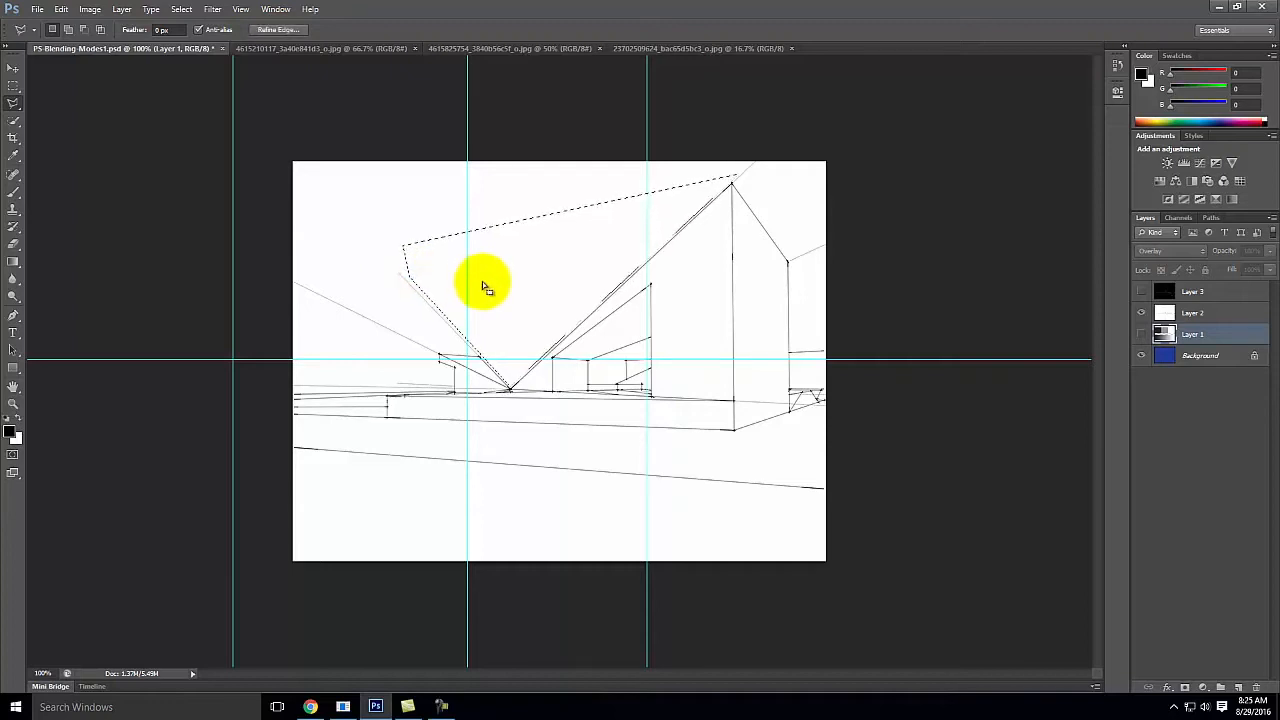
{"action": "left_click", "coordinate": [1234, 315]}
{"action": "key", "text": "Delete"}
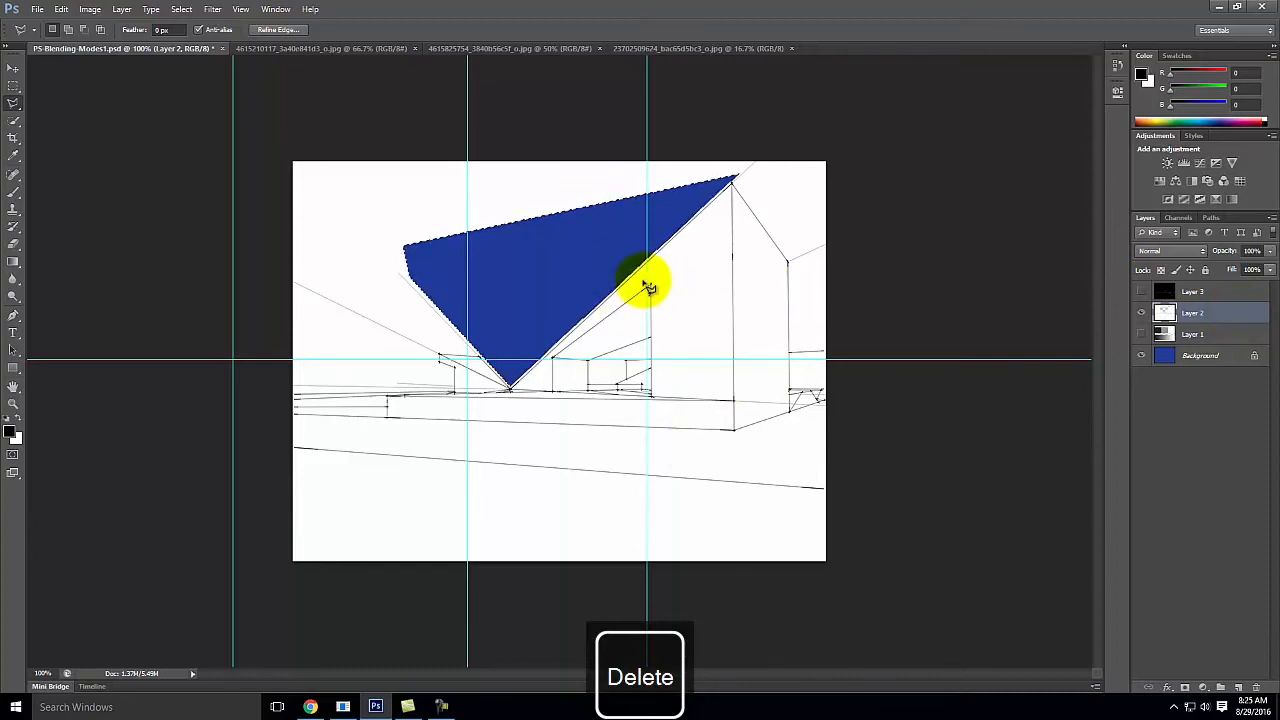
Step: Undo the deletion of the sky area and clear the selection using the Rectangular Marquee tool
{"action": "key", "text": "ctrl+z"}
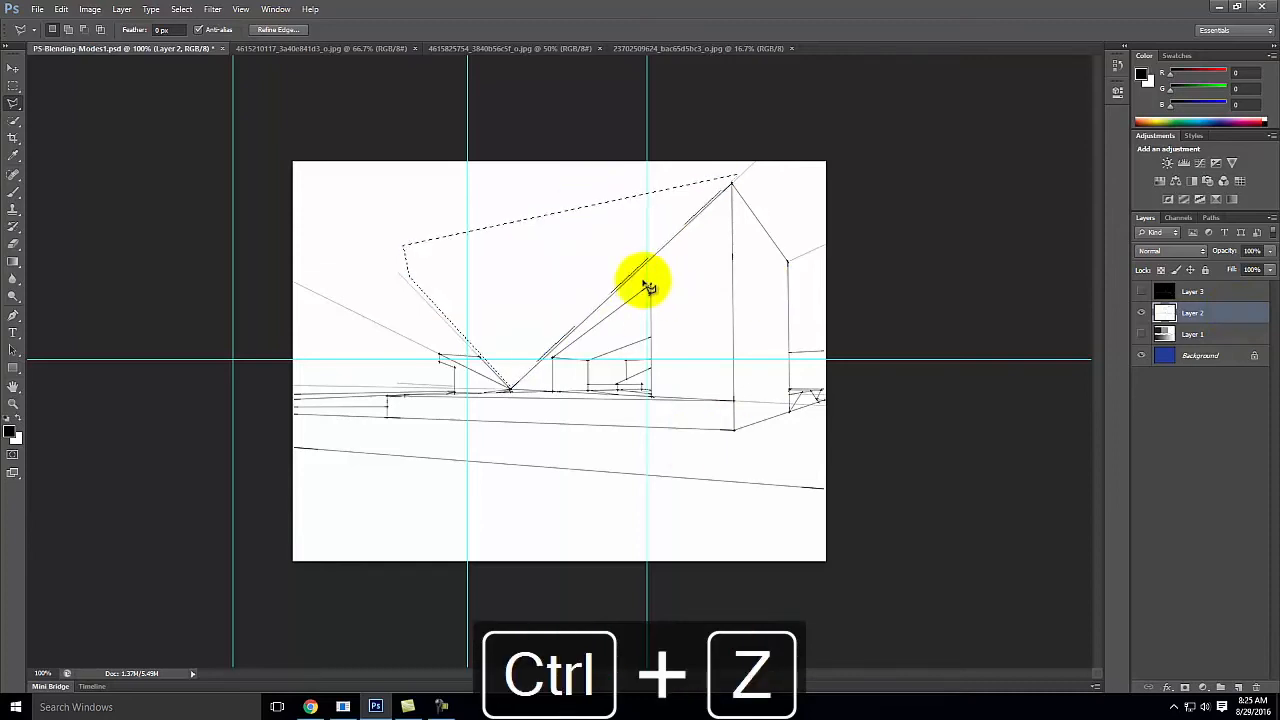
{"action": "left_click", "coordinate": [13, 85]}
{"action": "left_click", "coordinate": [70, 107]}
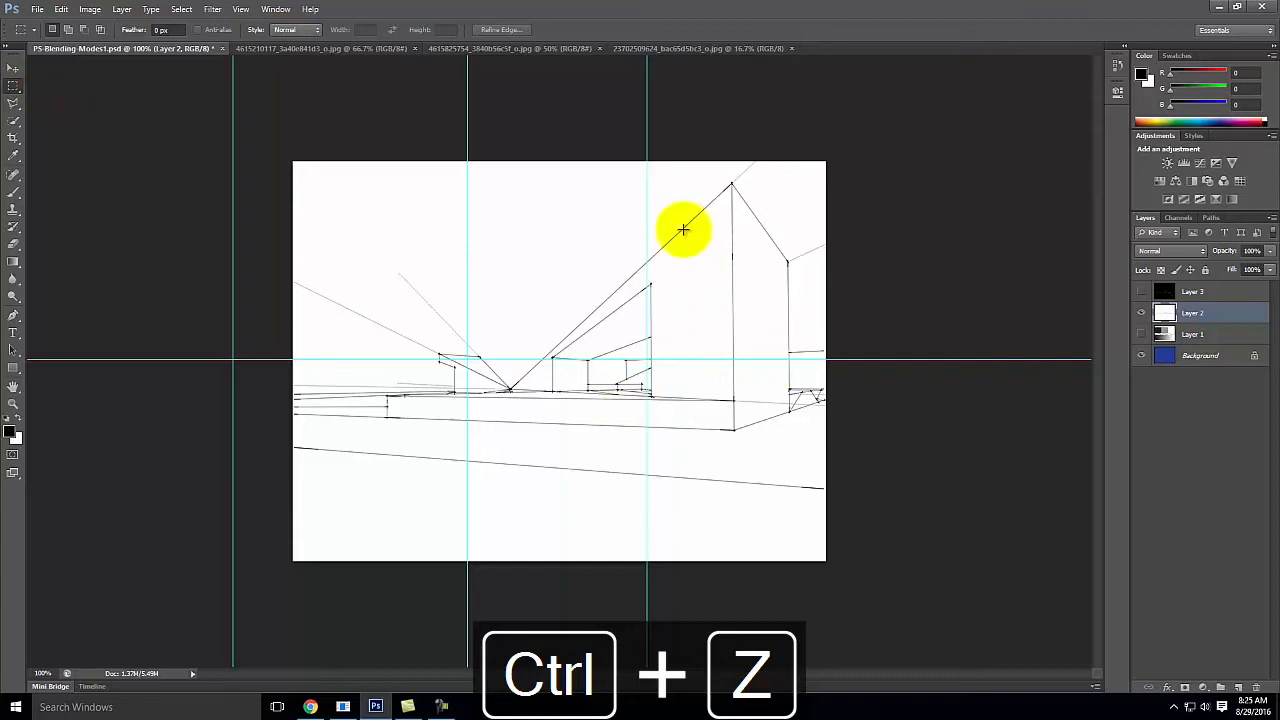
Step: Set the blending mode of Layer 2, the line drawing, to Multiply
{"action": "left_click", "coordinate": [1164, 251]}
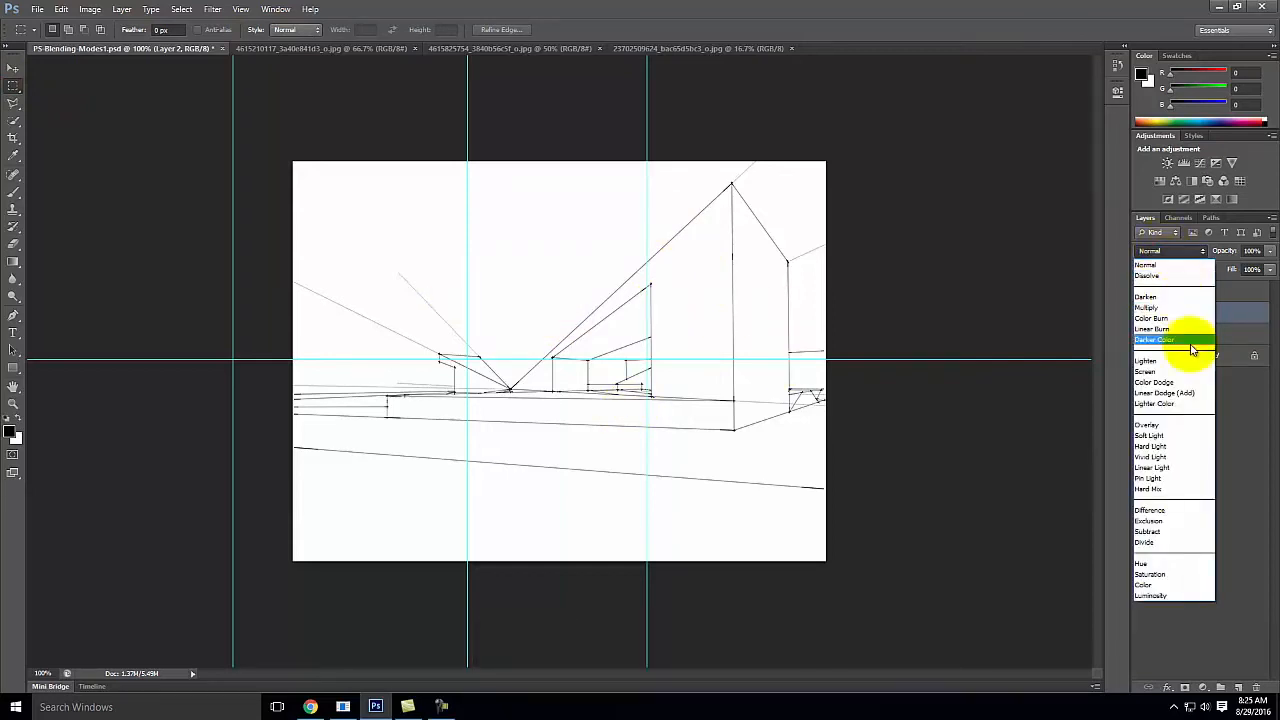
{"action": "left_click", "coordinate": [1166, 308]}
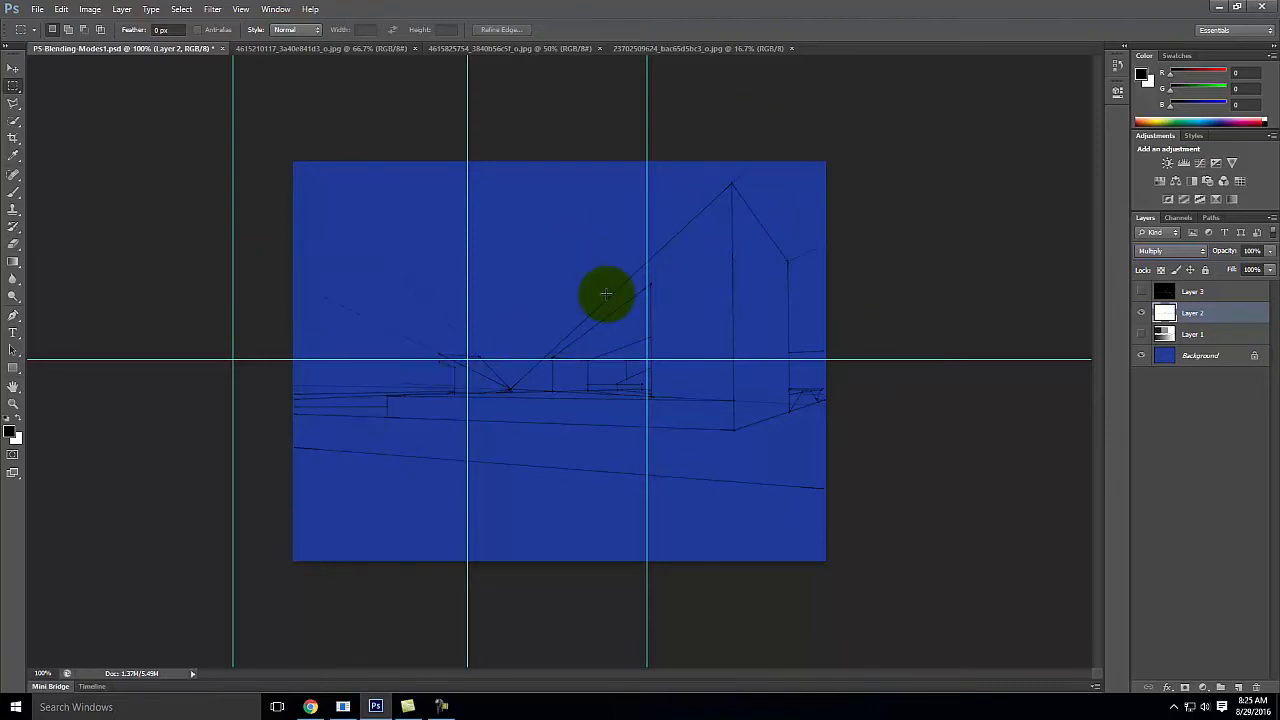
Step: Try the Screen and Overlay blending modes on Layer 2, and return the layer to Multiply
{"action": "left_click", "coordinate": [1170, 252]}
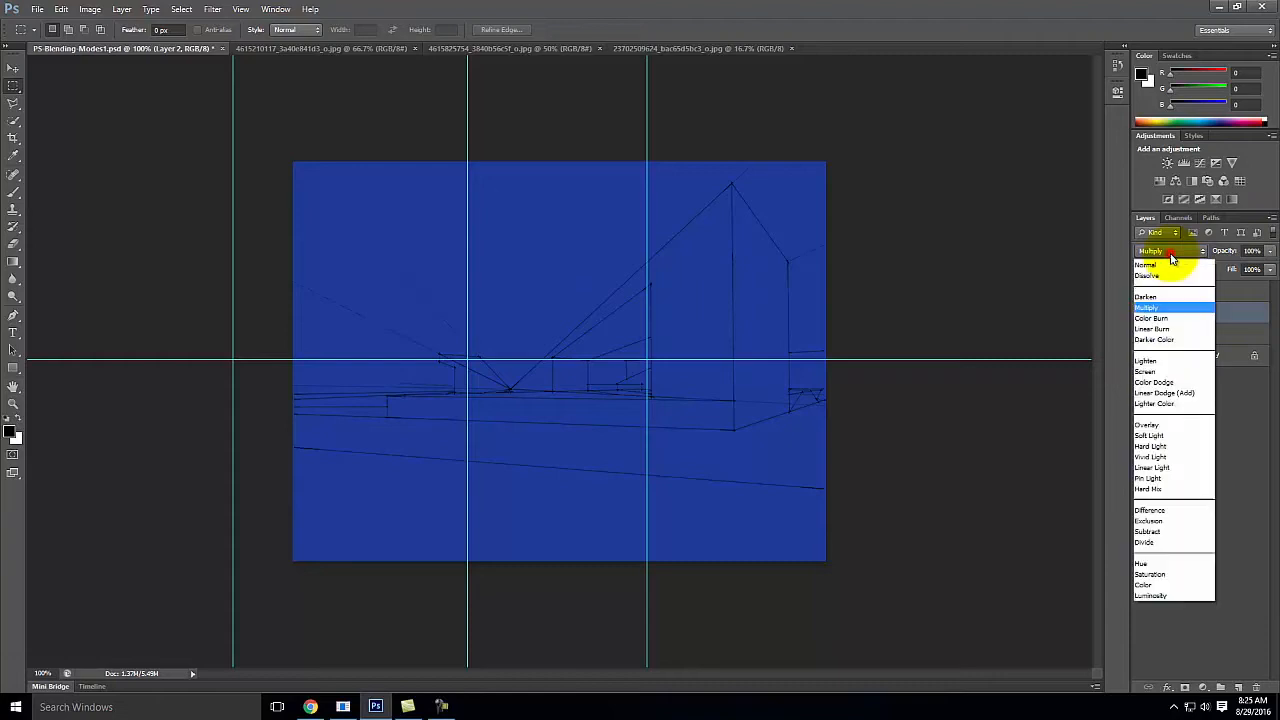
{"action": "left_click", "coordinate": [1170, 373]}
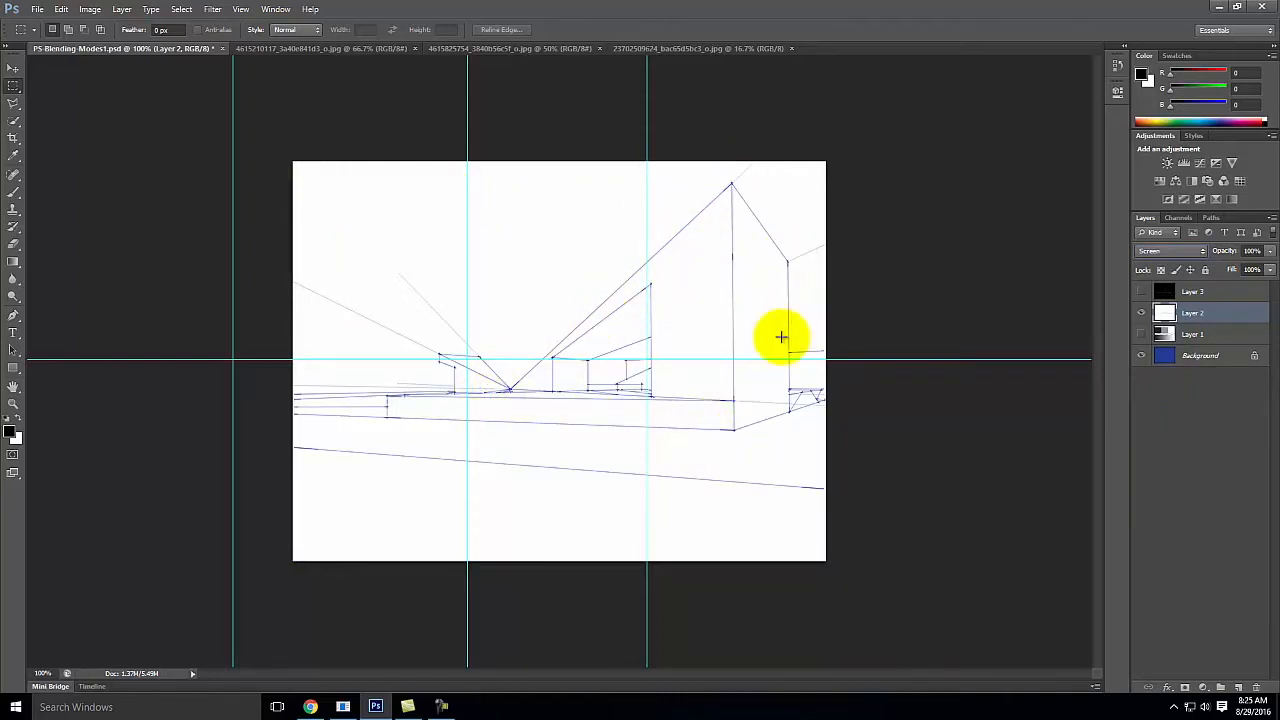
{"action": "left_click", "coordinate": [1164, 253]}
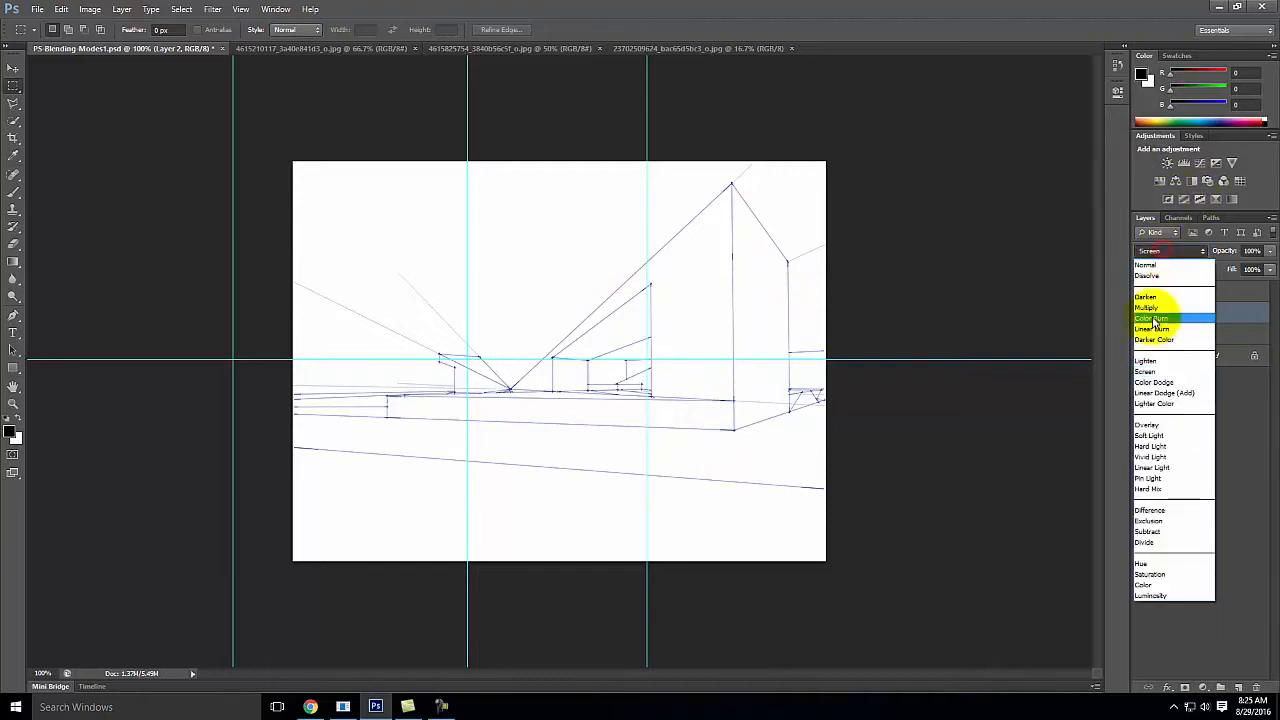
{"action": "left_click", "coordinate": [1158, 426]}
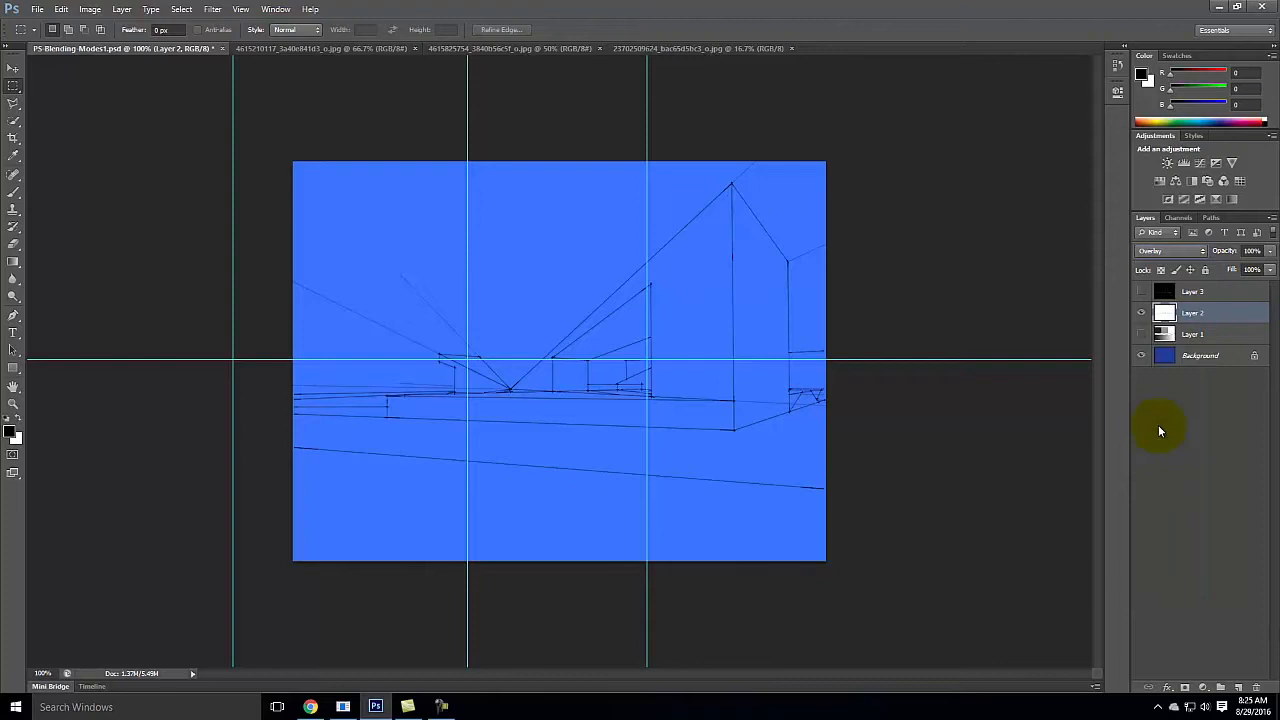
{"action": "left_click", "coordinate": [1170, 251]}
{"action": "left_click", "coordinate": [1175, 308]}
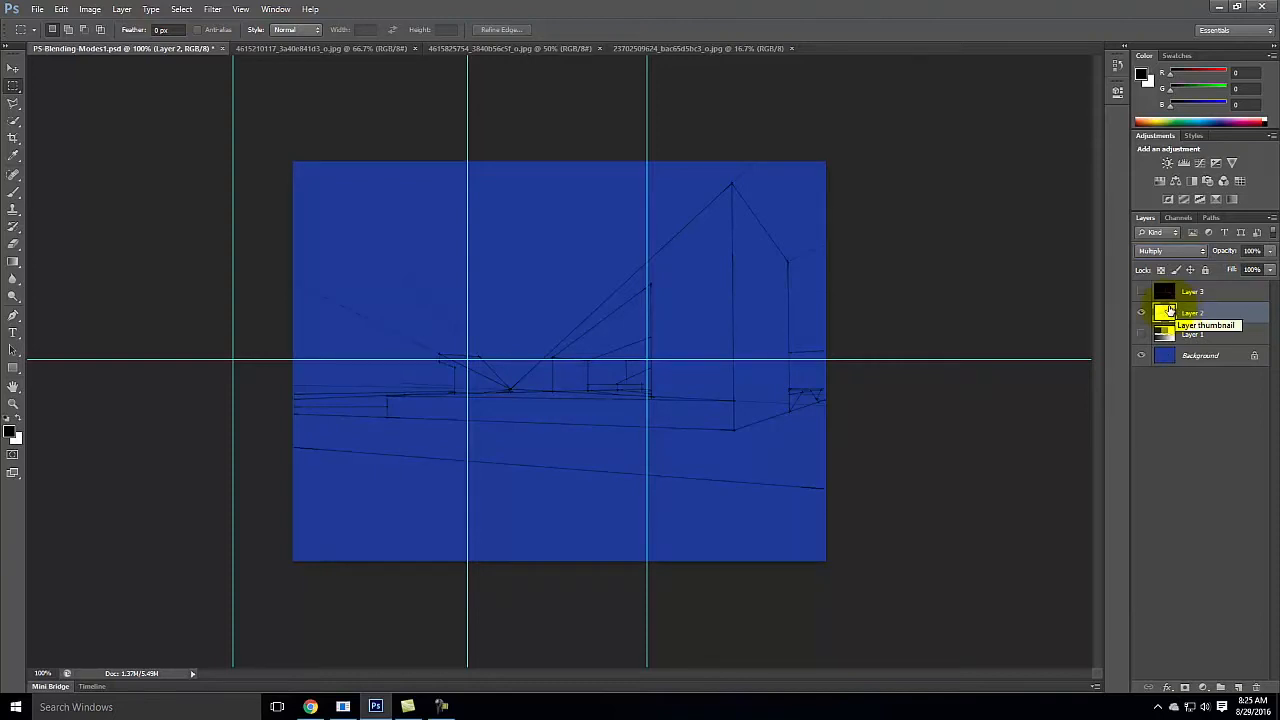
Step: Show Layer 3 in place of Layer 2 and set Layer 3's blending mode to Multiply
{"action": "left_click", "coordinate": [1141, 313]}
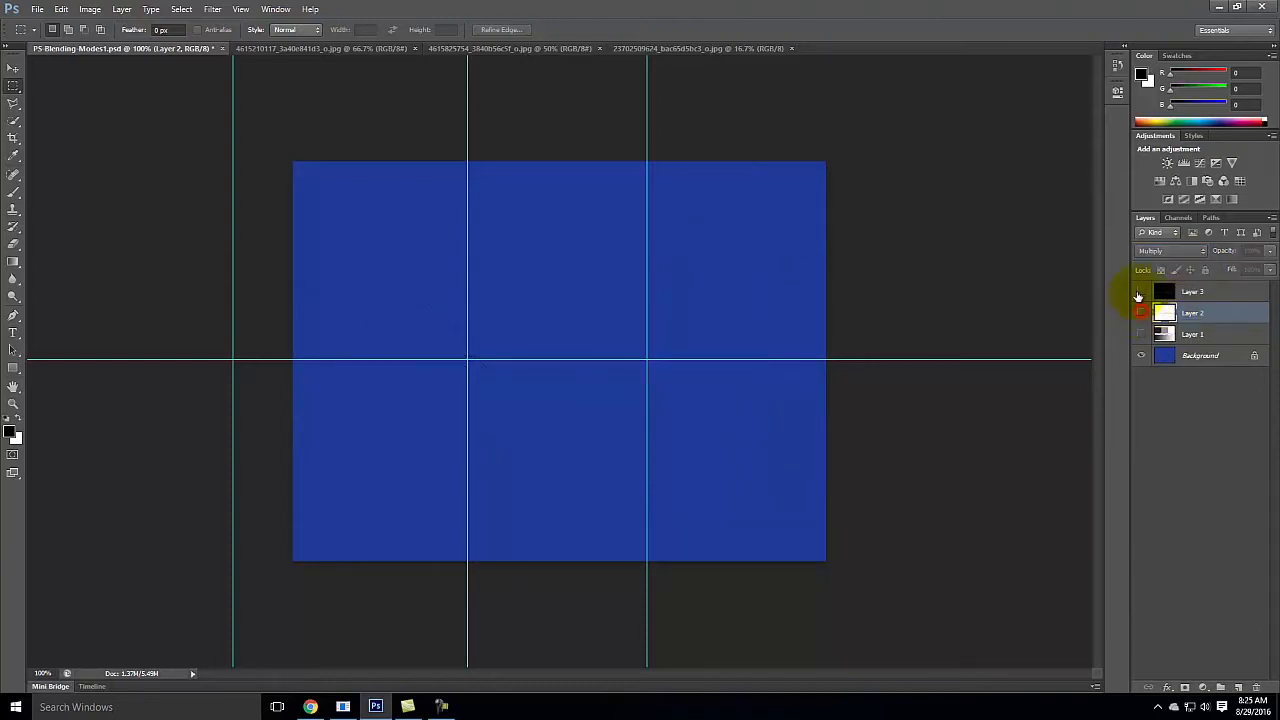
{"action": "left_click", "coordinate": [1141, 291]}
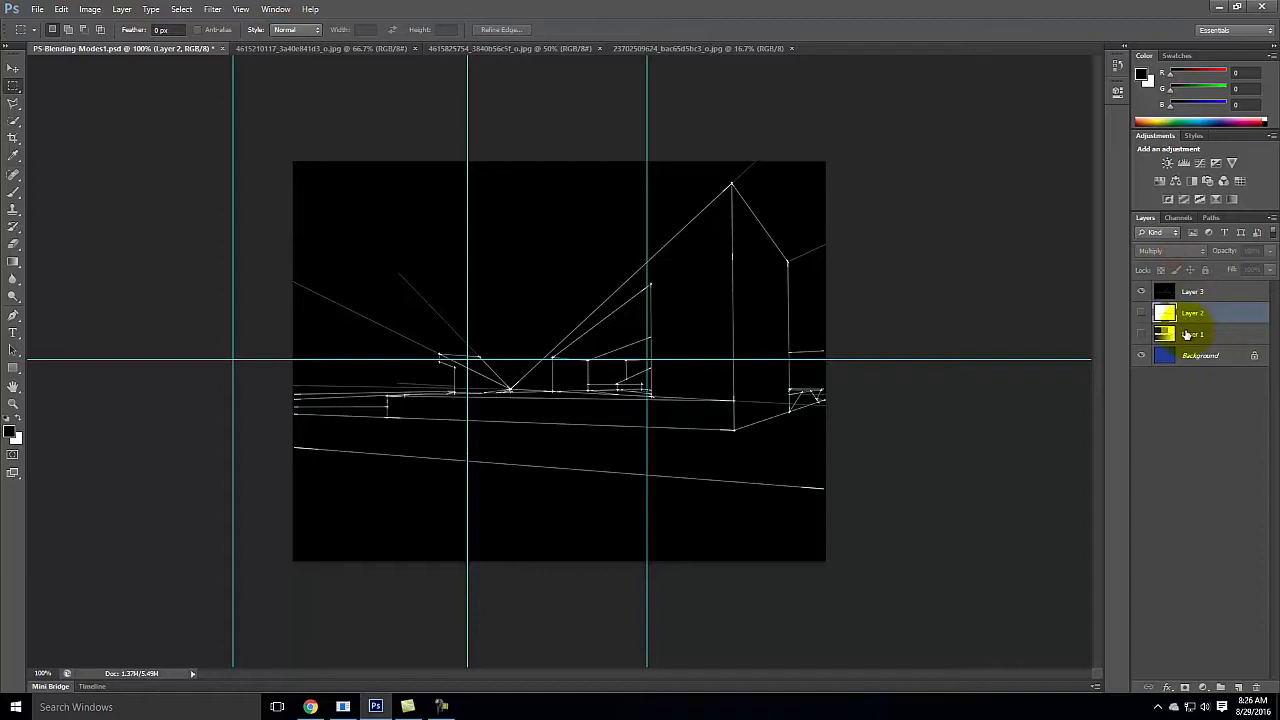
{"action": "left_click", "coordinate": [1198, 291]}
{"action": "left_click", "coordinate": [1190, 254]}
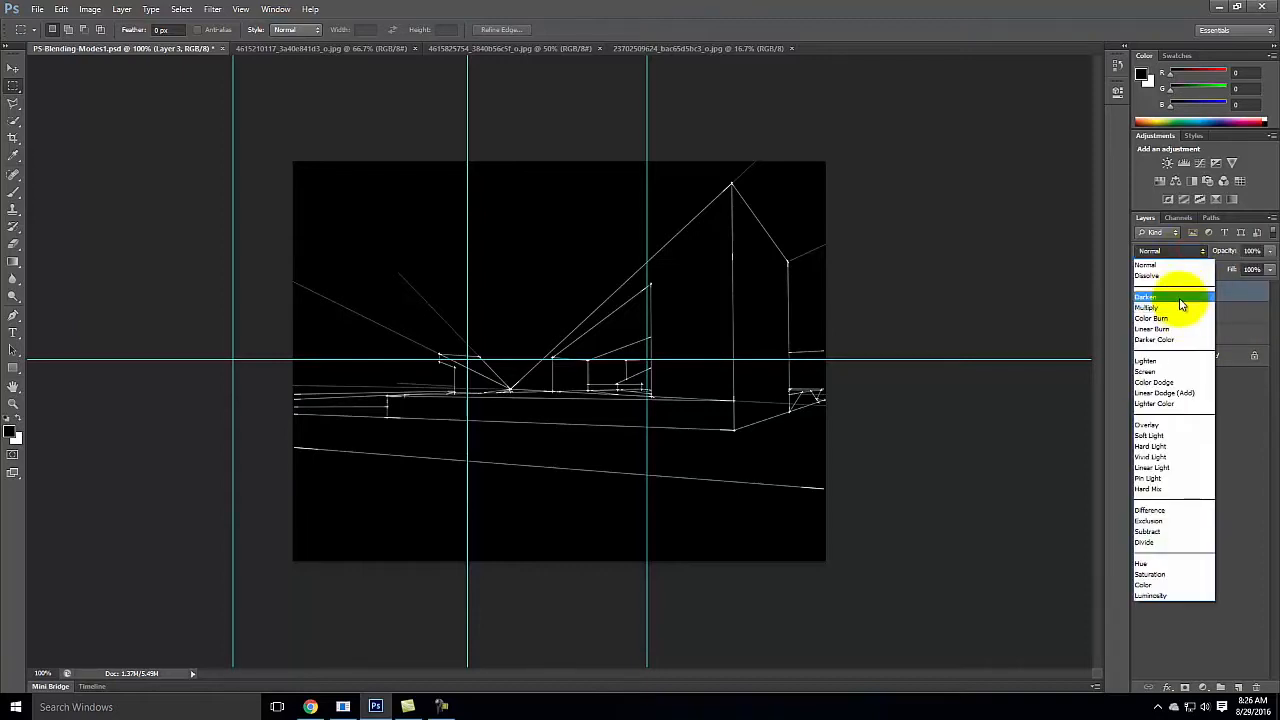
{"action": "left_click", "coordinate": [1178, 312]}
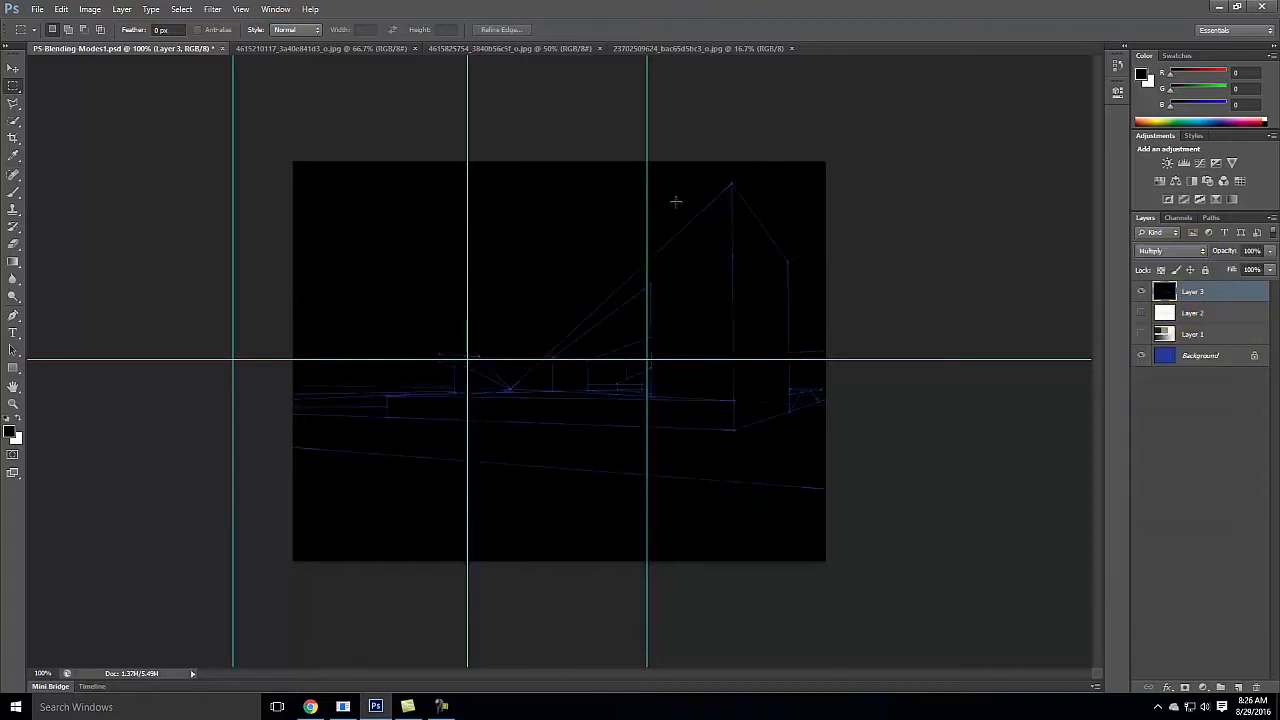
Step: Test the Screen blending mode on Layer 3, and finish with the layer set to Overlay
{"action": "left_click", "coordinate": [1168, 251]}
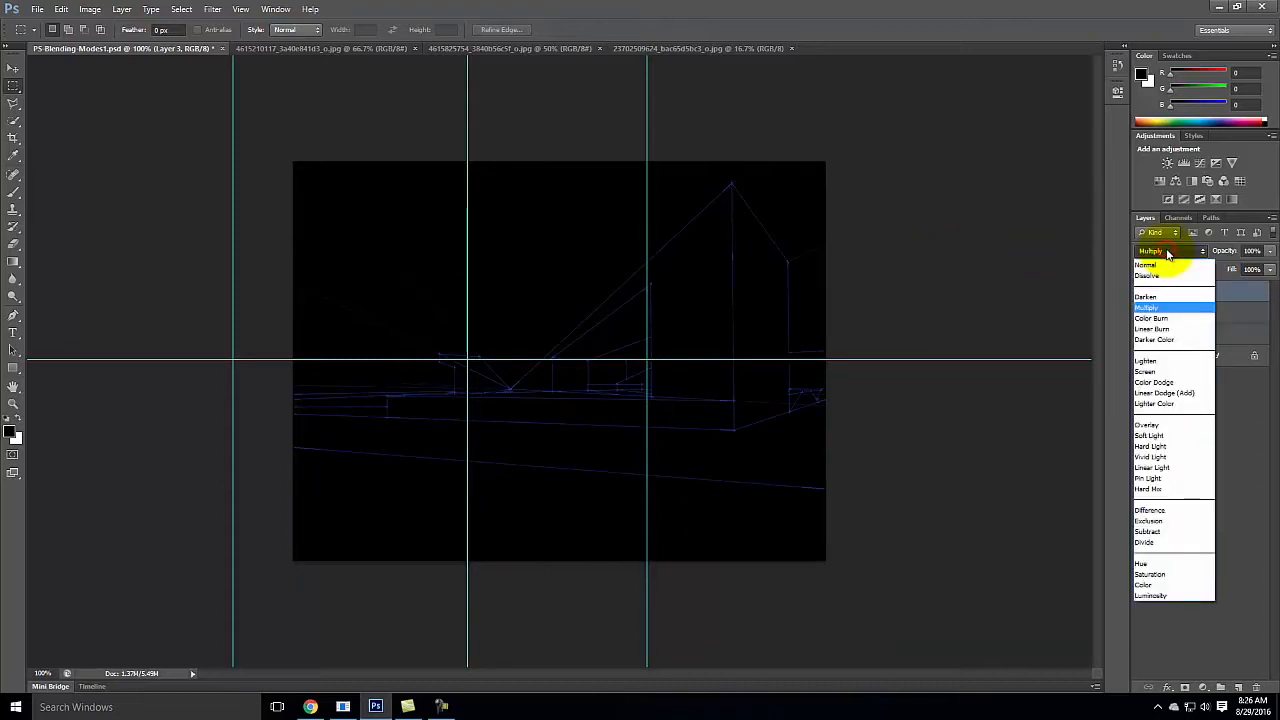
{"action": "left_click", "coordinate": [1178, 373]}
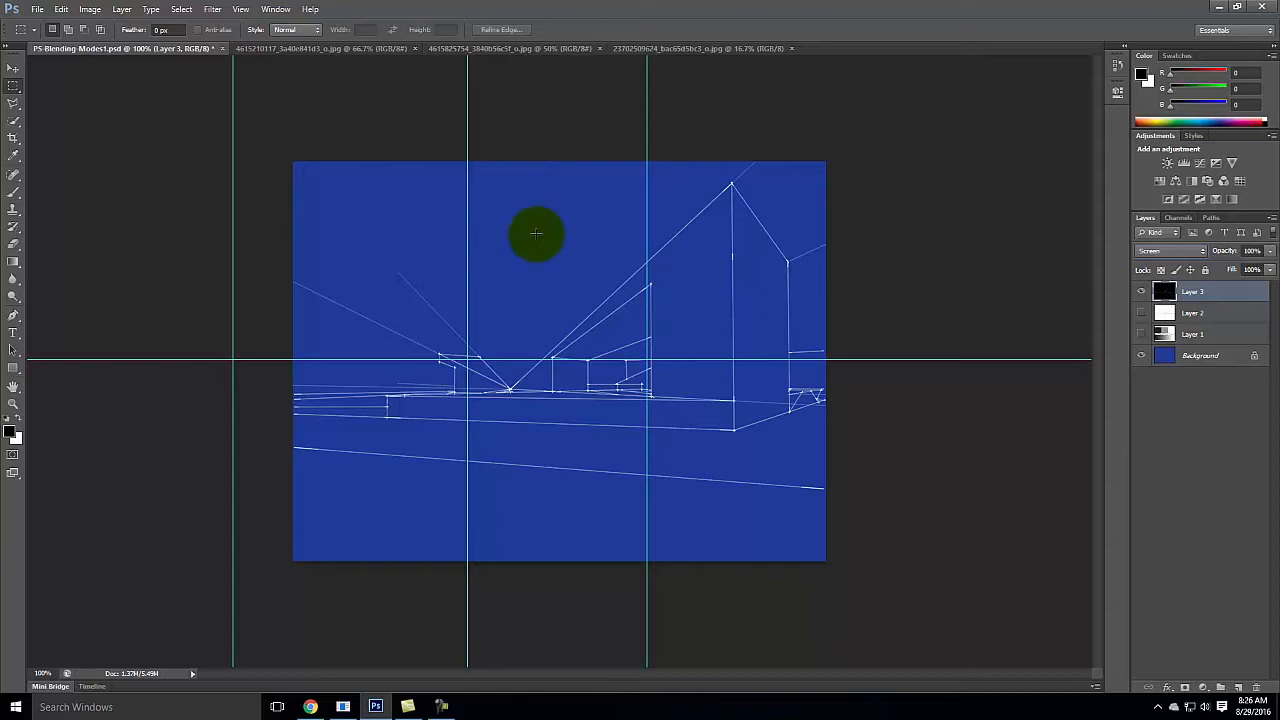
{"action": "left_click_drag", "start_coordinate": [1197, 251], "coordinate": [1164, 427]}
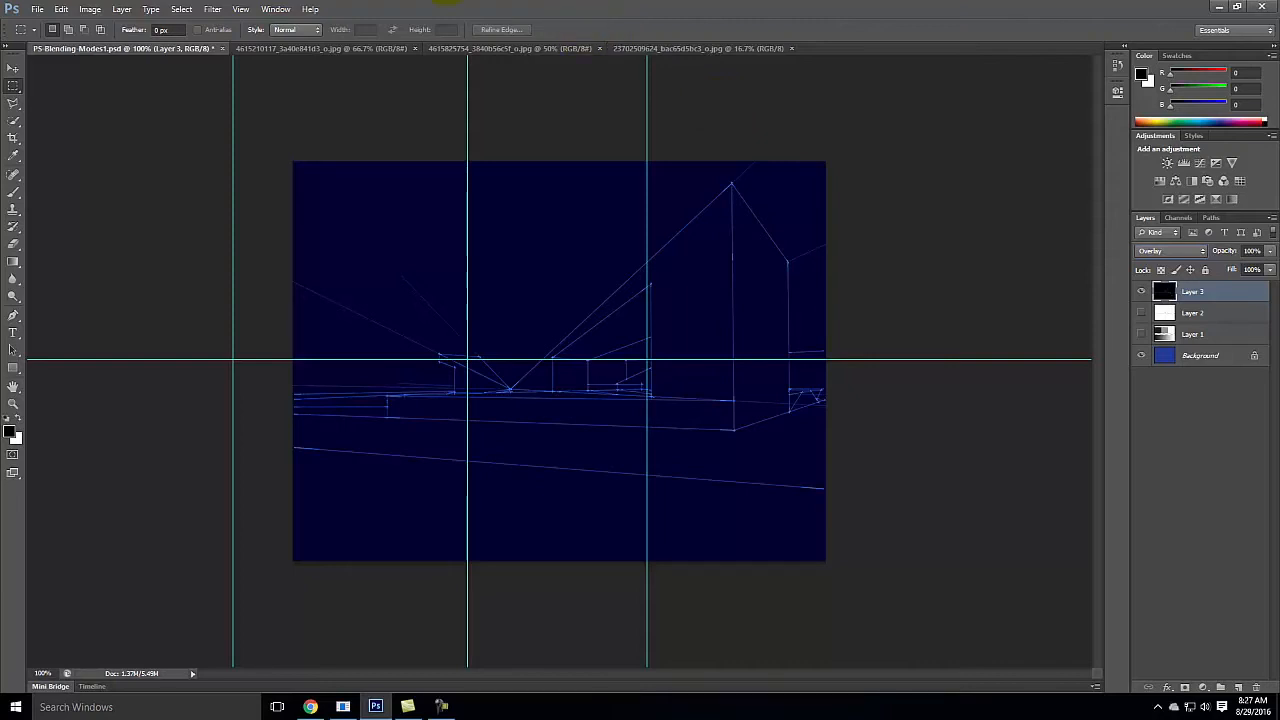
Step: Switch to Chrome and open search.creativecommons.org in a new tab
{"action": "left_click", "coordinate": [310, 706]}
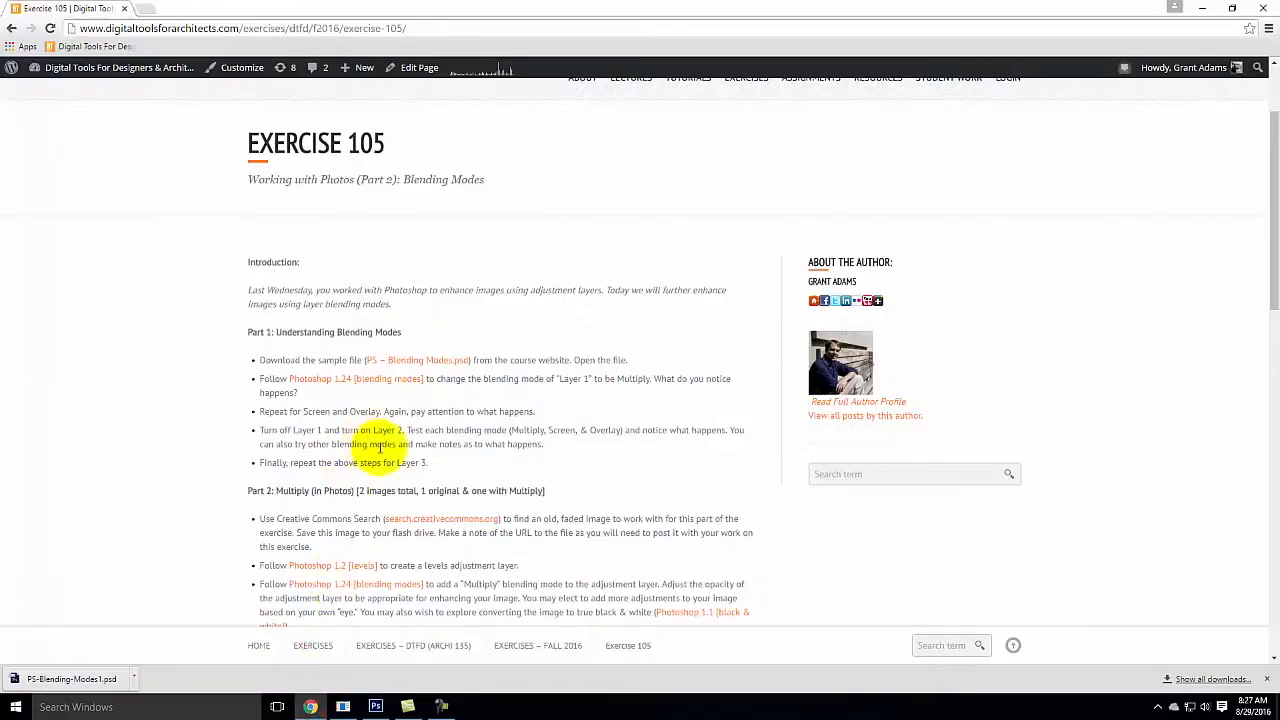
{"action": "left_click", "coordinate": [146, 8]}
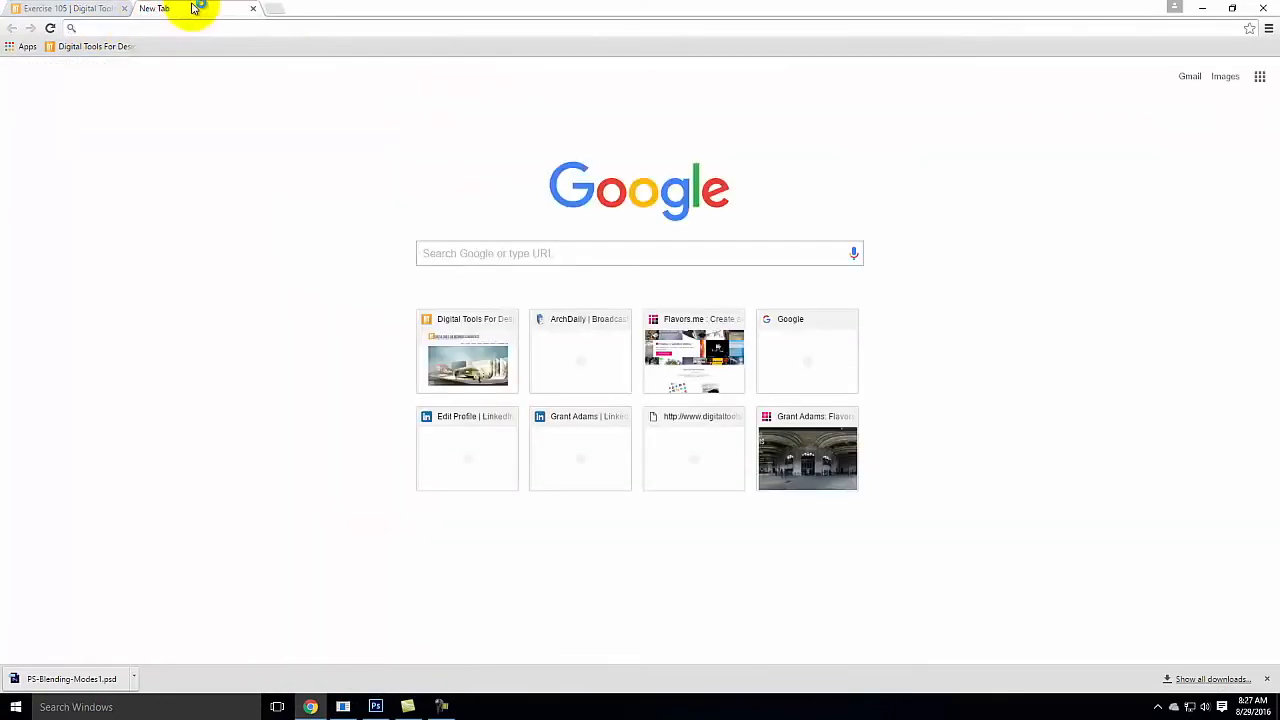
{"action": "type", "text": "sear"}
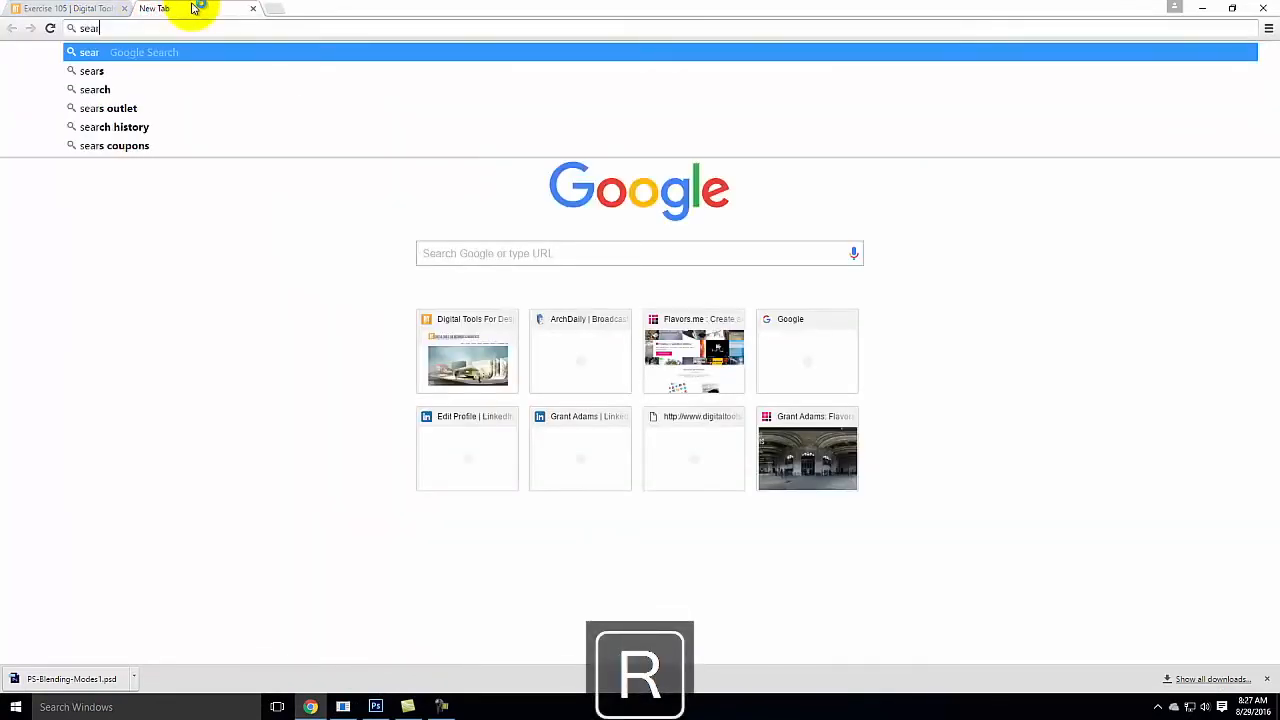
{"action": "type", "text": "ch.crea"}
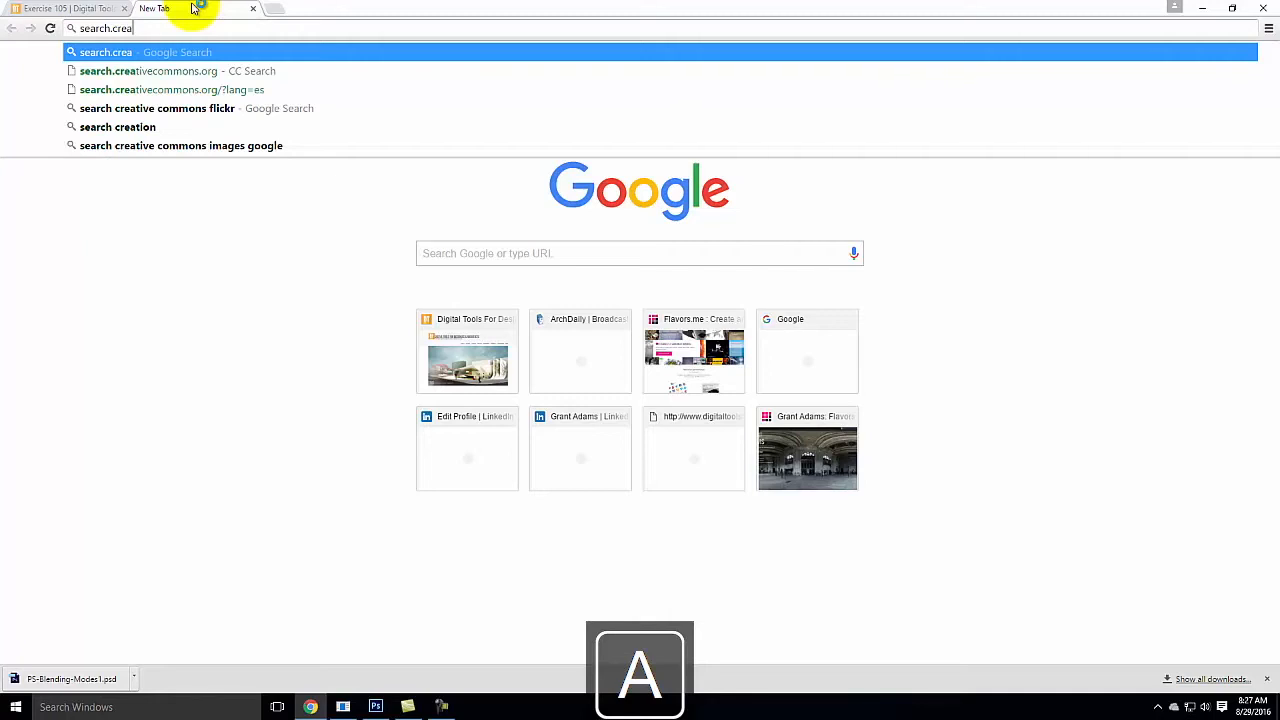
{"action": "type", "text": "tivecommons.org"}
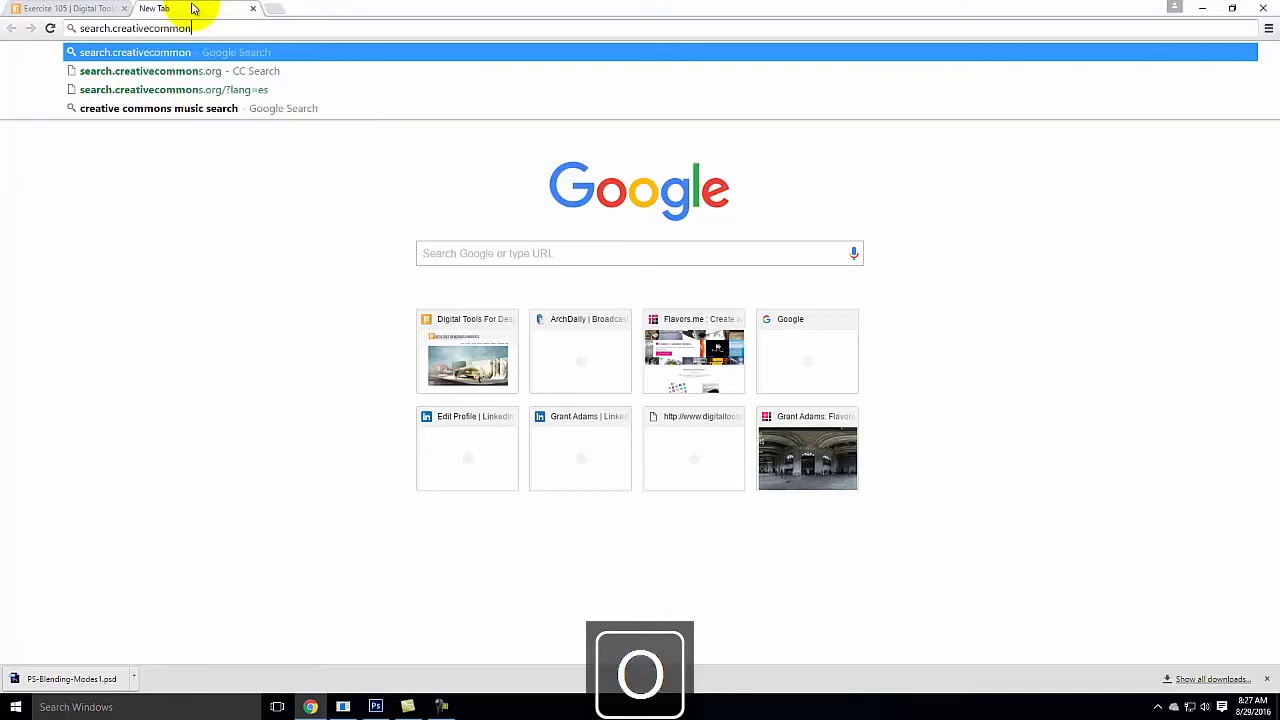
{"action": "key", "text": "Return"}
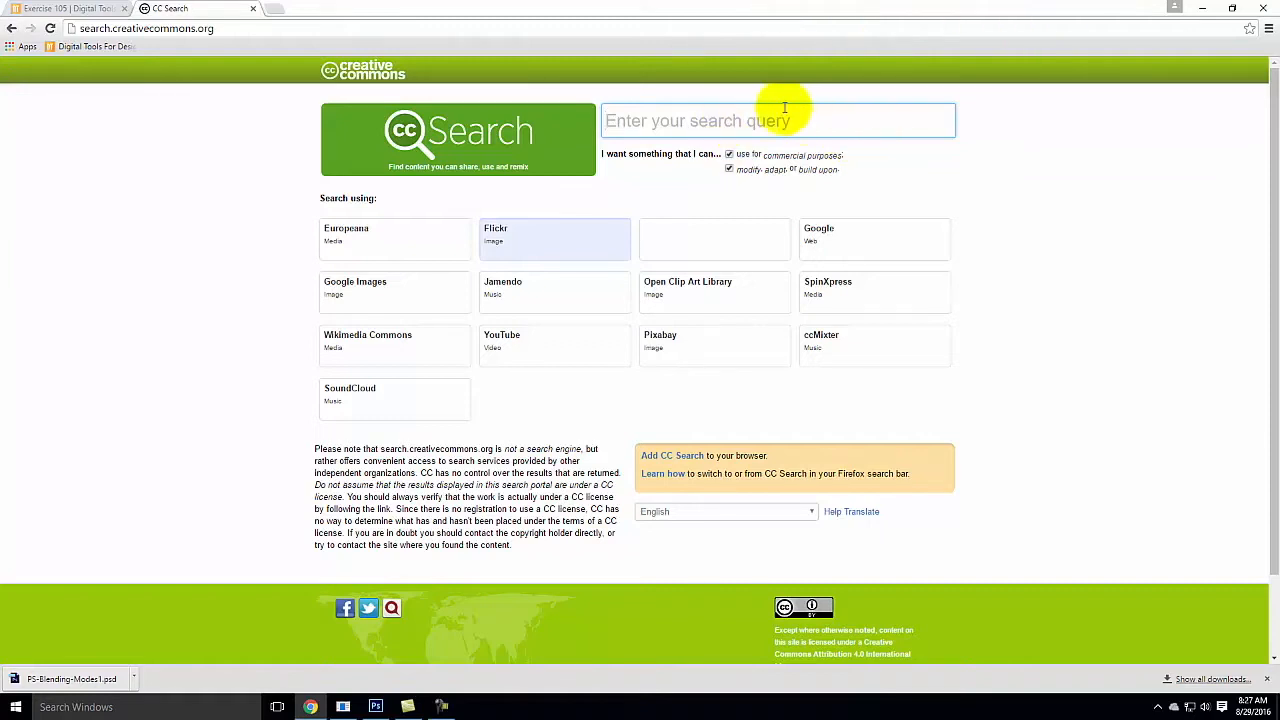
Step: Search Flickr through CC Search for "old black and white photograph" and look through the resulting photos
{"action": "left_click", "coordinate": [683, 118]}
{"action": "type", "text": "o"}
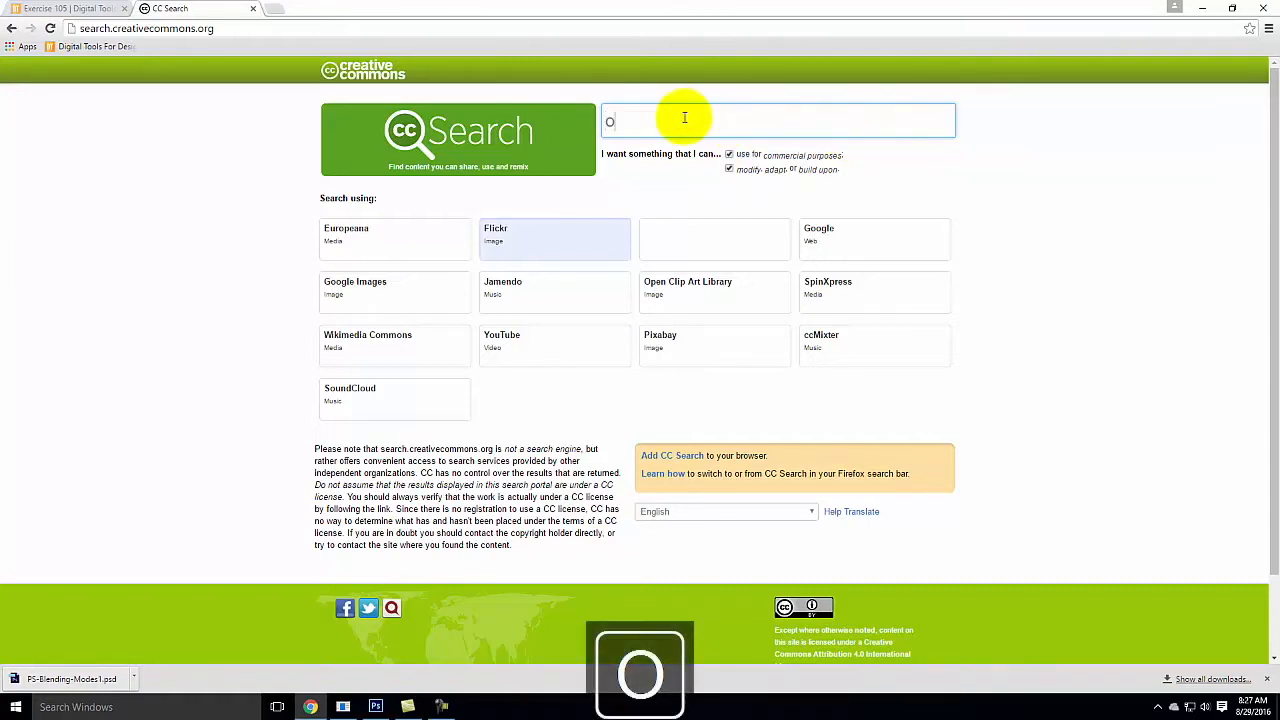
{"action": "type", "text": "ld black and"}
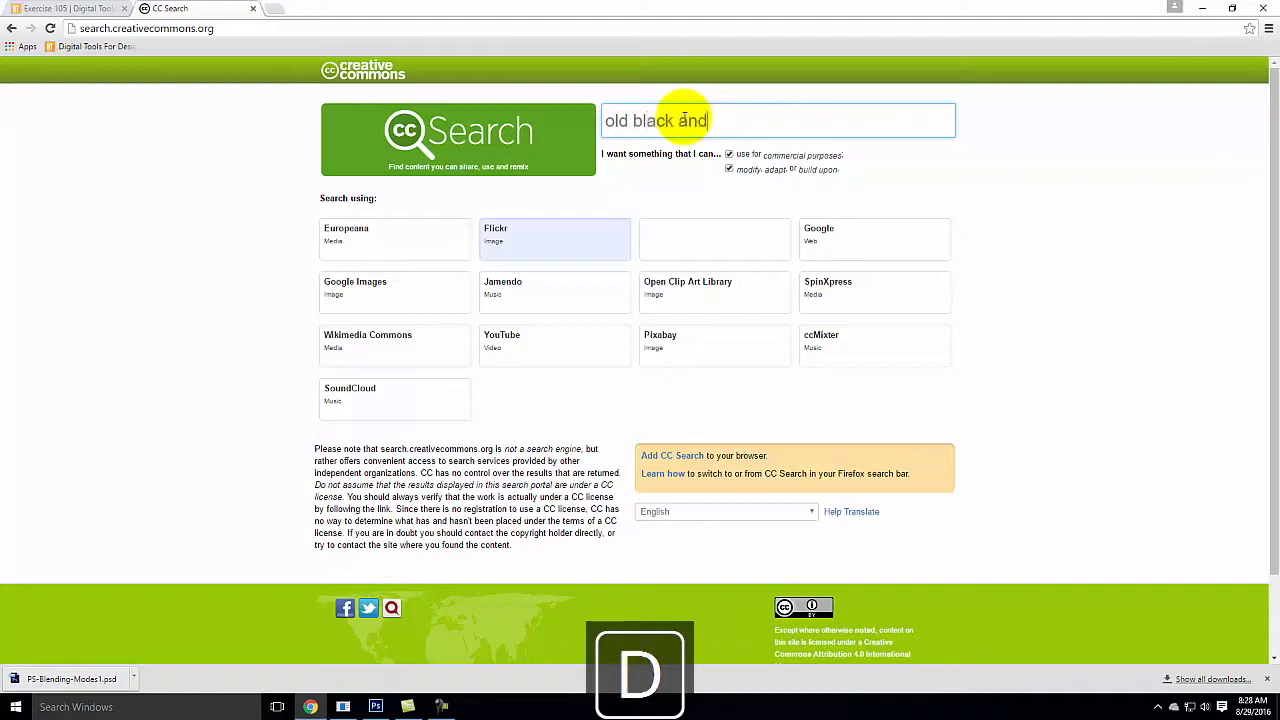
{"action": "type", "text": " white photog"}
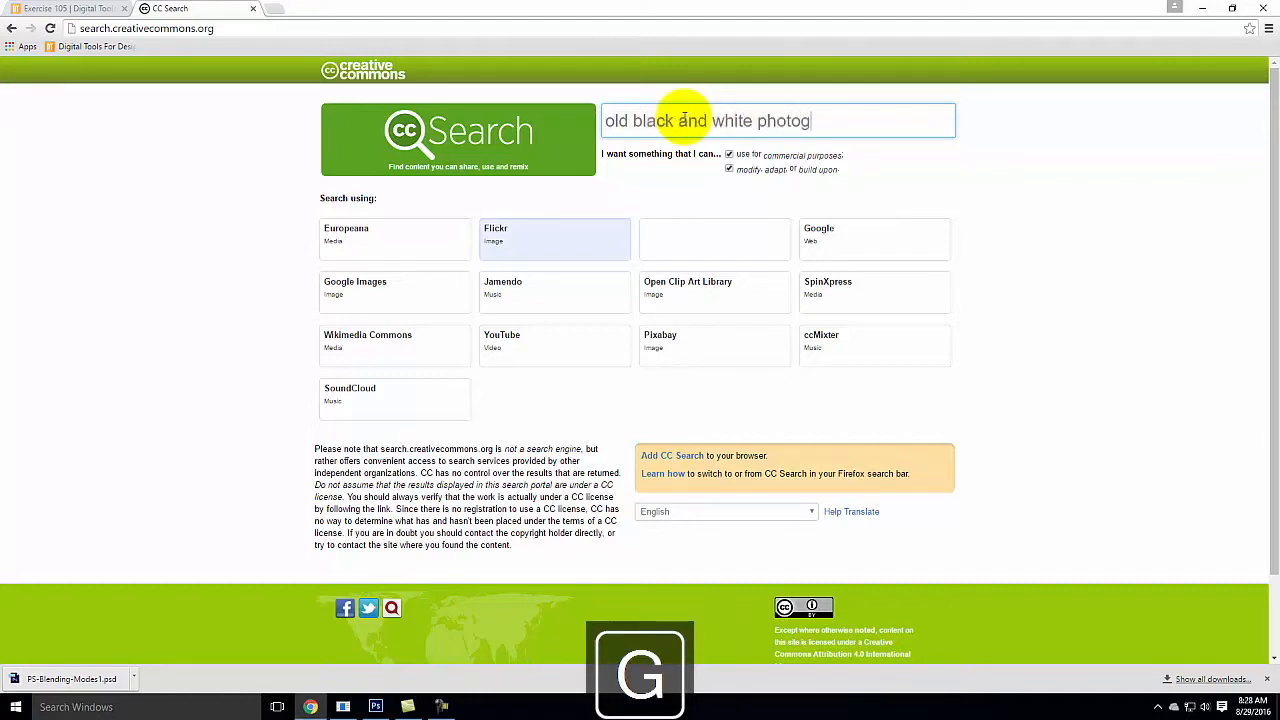
{"action": "type", "text": "raph"}
{"action": "key", "text": "Return"}
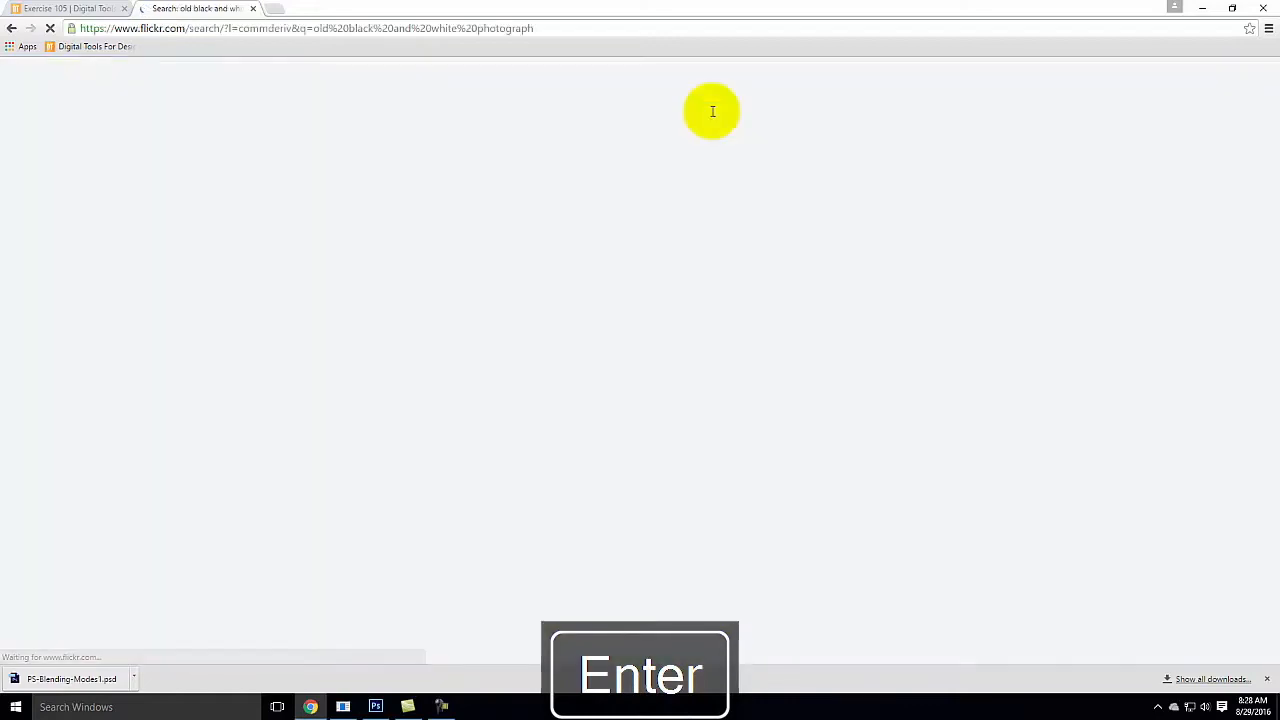
{"action": "scroll", "coordinate": [1052, 314], "scroll_direction": "down", "scroll_amount": 1}
{"action": "scroll", "coordinate": [1052, 314], "scroll_direction": "down", "scroll_amount": 3}
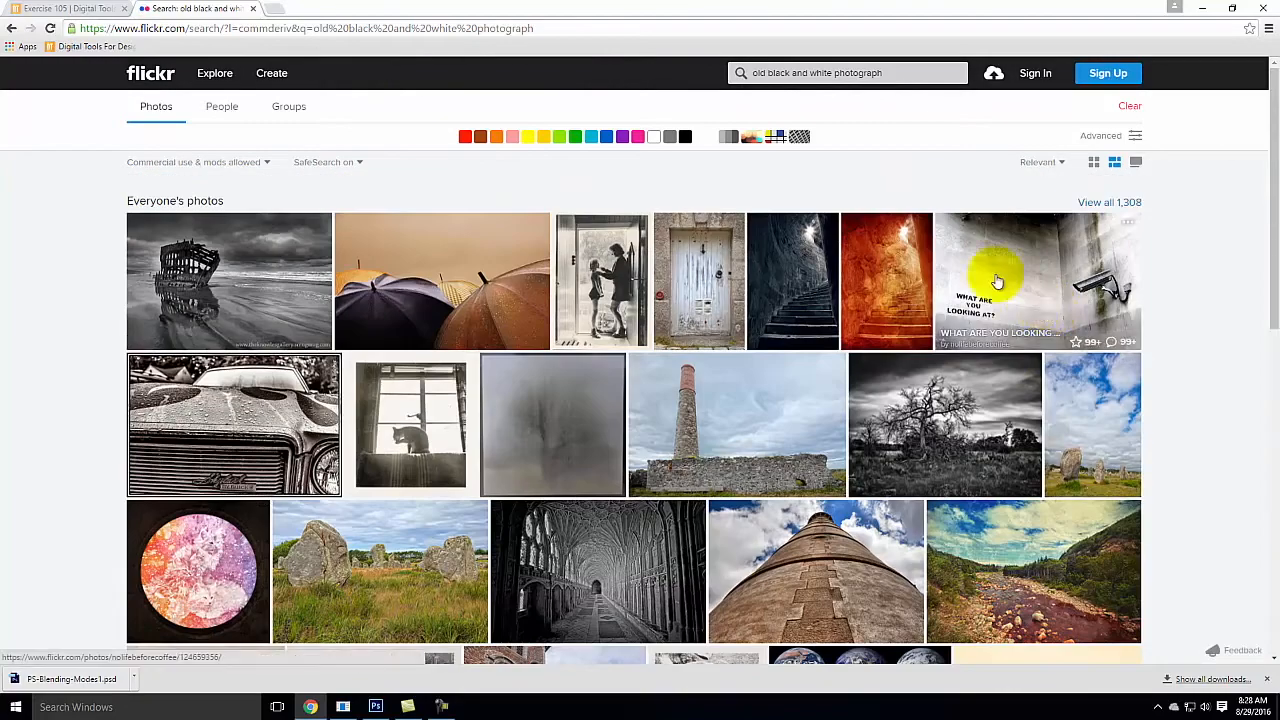
Step: Replace the Flickr search query with "faded photograph" and run the search
{"action": "left_click", "coordinate": [893, 78]}
{"action": "key", "text": "ctrl+a"}
{"action": "type", "text": "fa"}
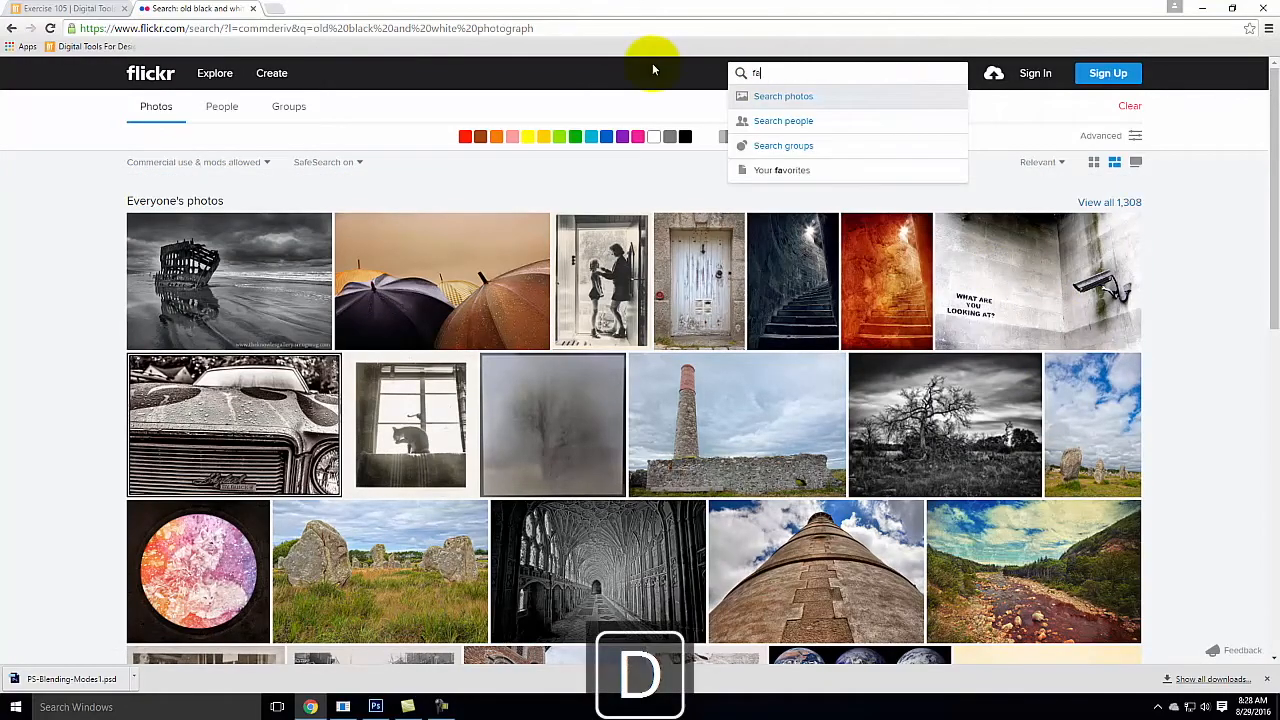
{"action": "type", "text": "ded photoa"}
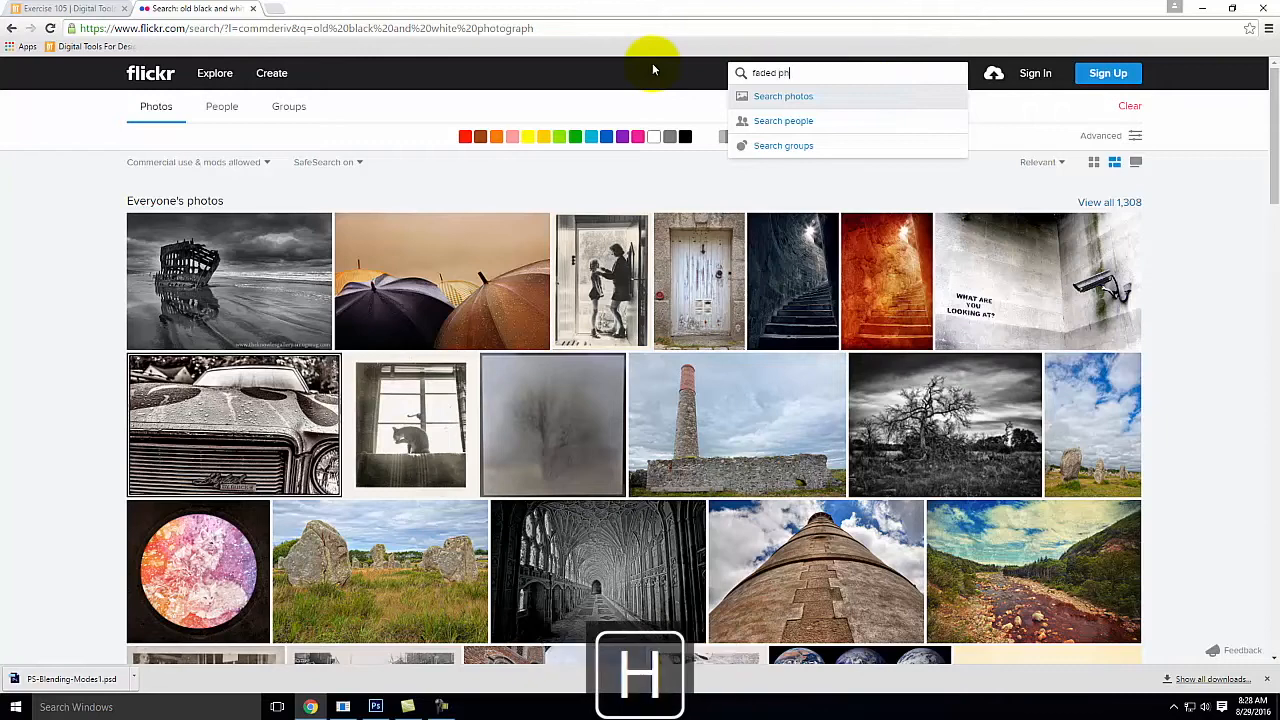
{"action": "type", "text": "raph"}
{"action": "key", "text": "Return"}
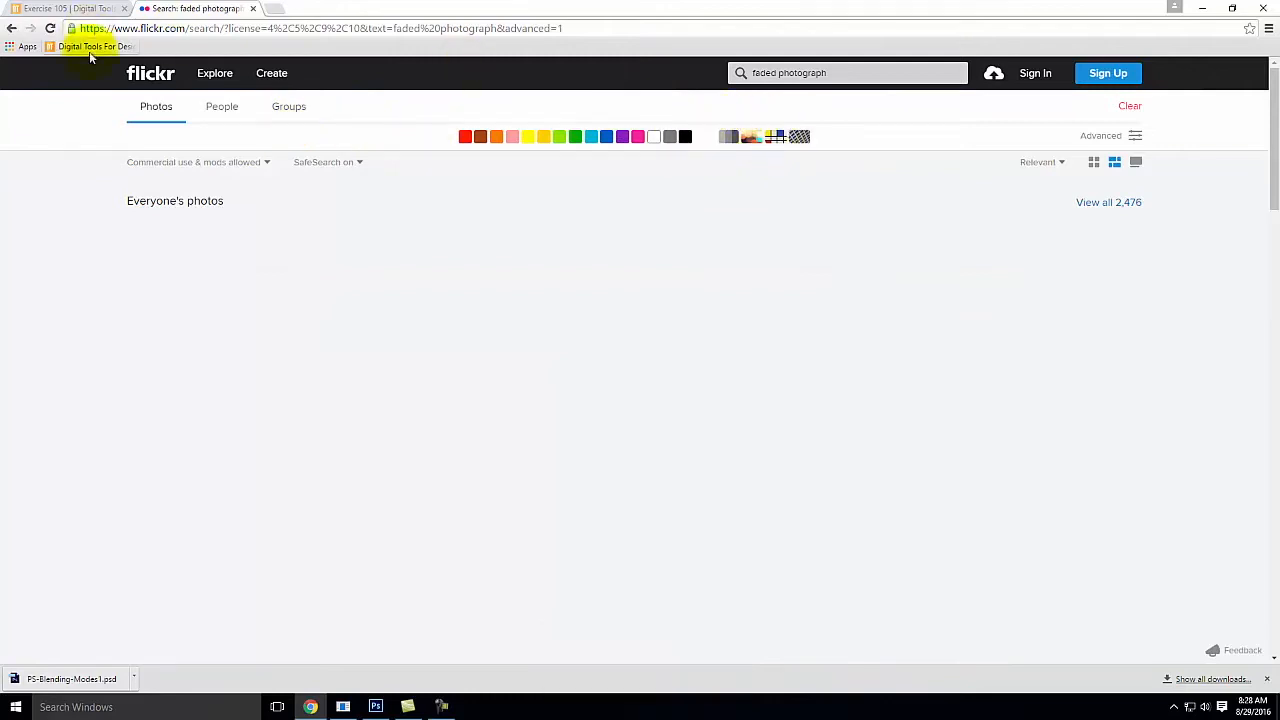
Step: Return to the CC Search page and search Flickr for "old photograph" instead
{"action": "left_click", "coordinate": [12, 28]}
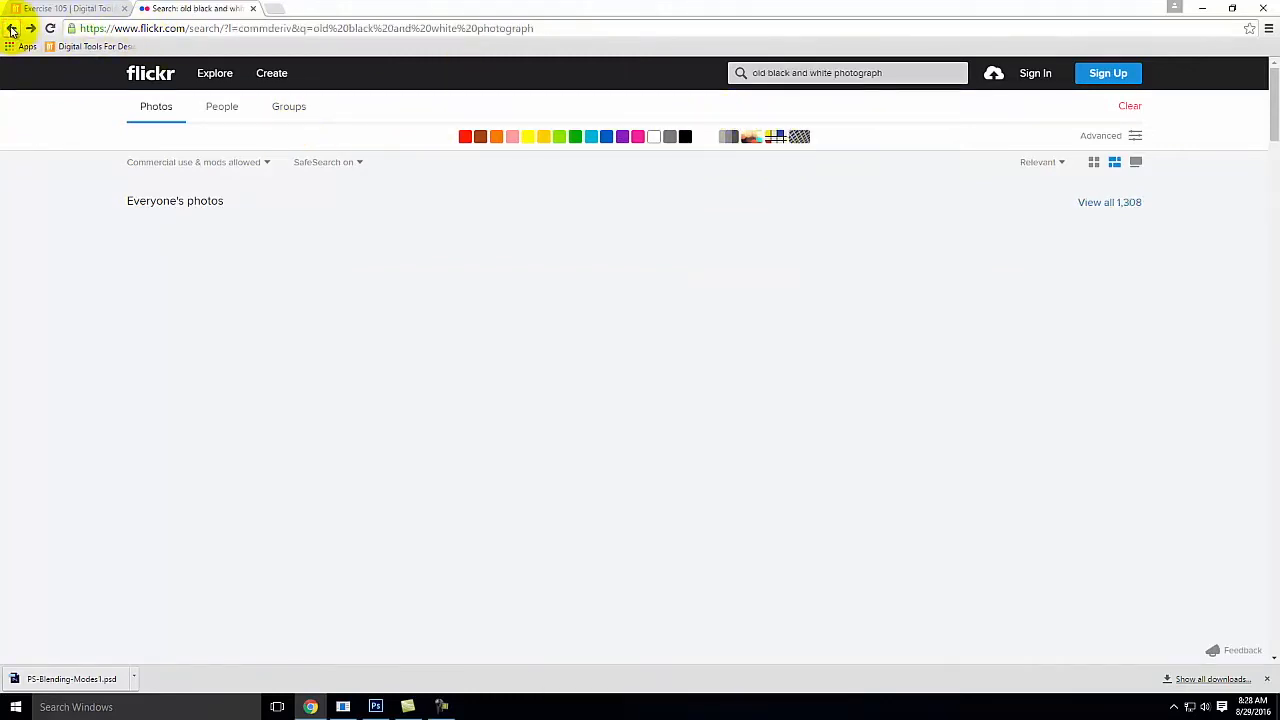
{"action": "left_click", "coordinate": [12, 28]}
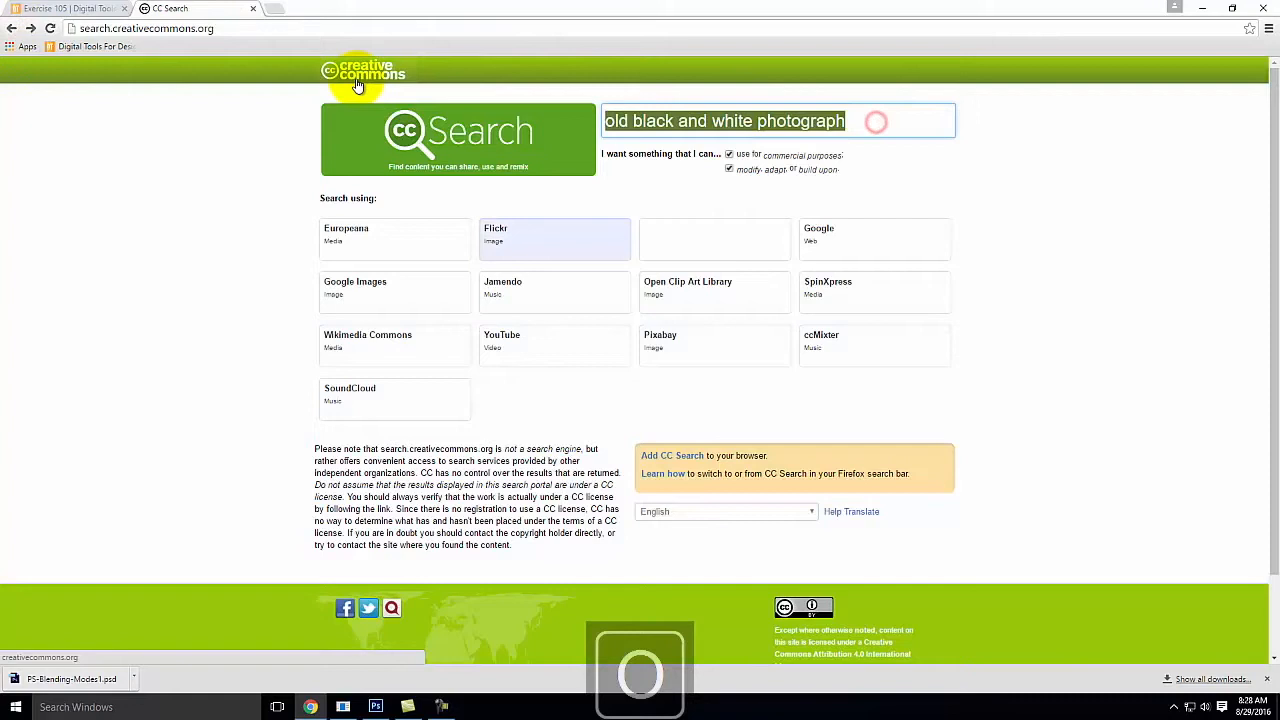
{"action": "type", "text": "old photograph"}
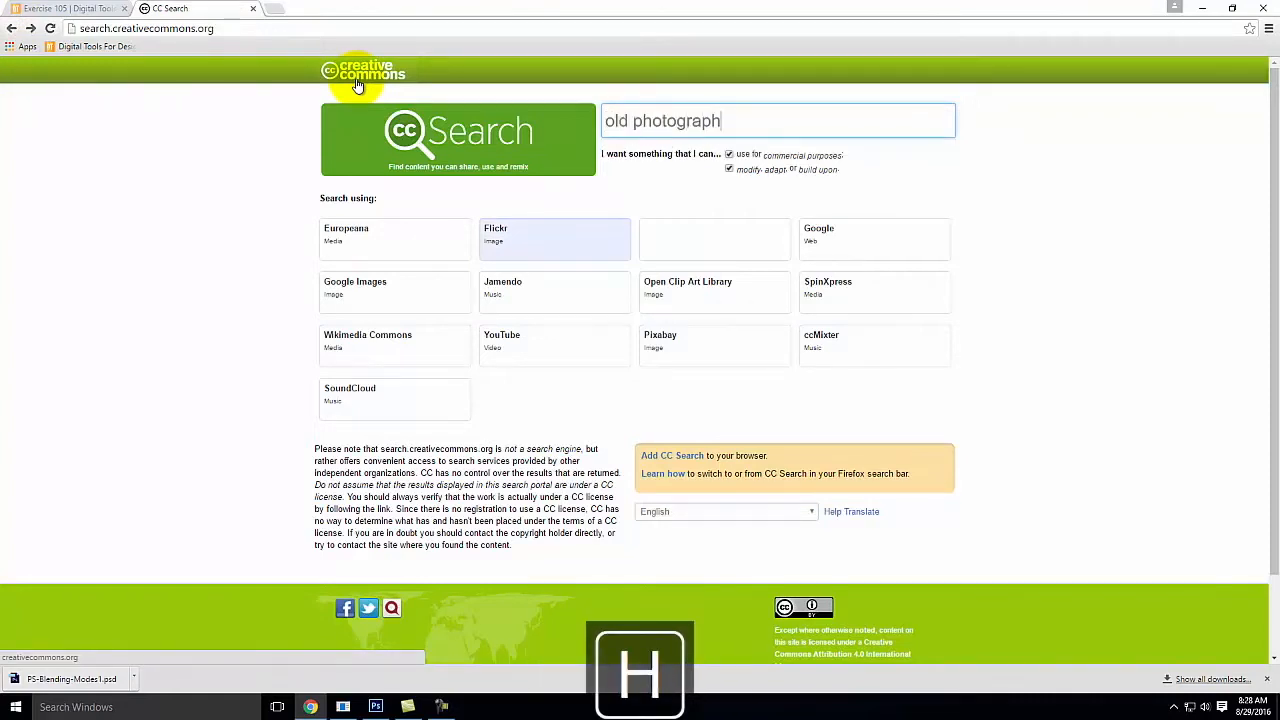
{"action": "key", "text": "Return"}
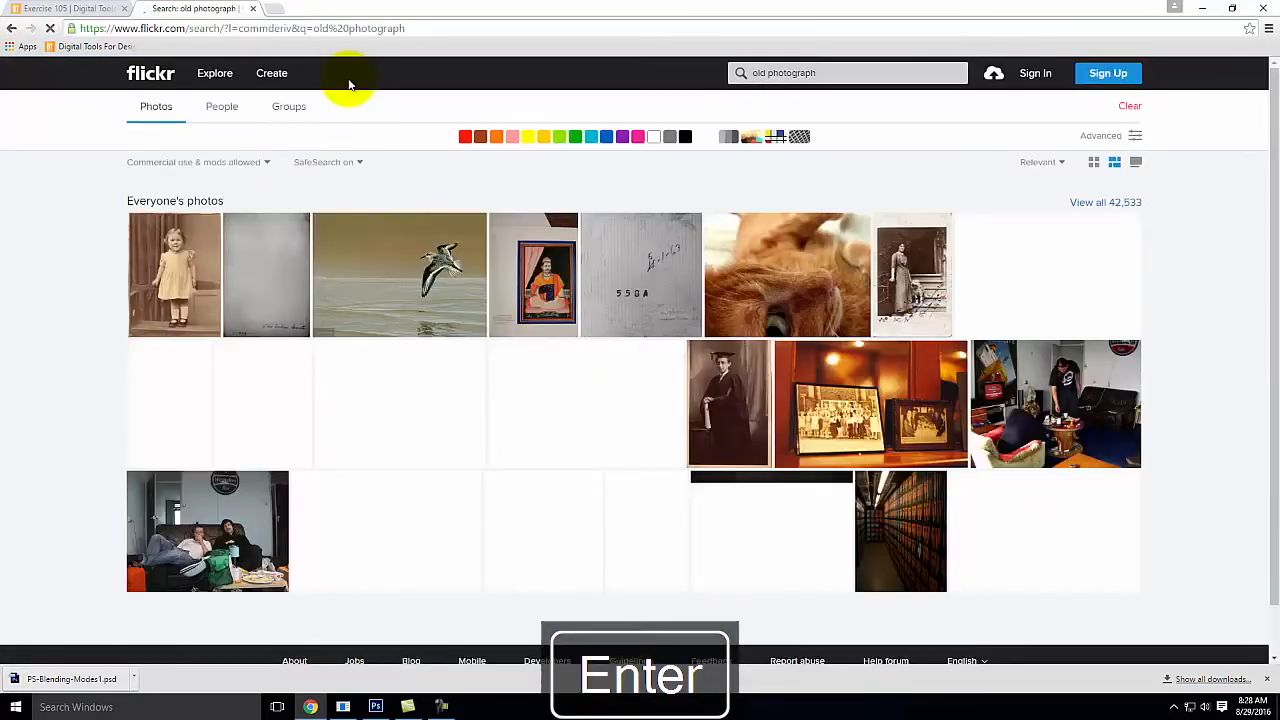
Step: Open the faded photo SharingOldPhoto3 of a woman on a staircase and download it in Original size (1166 × 764)
{"action": "scroll", "coordinate": [430, 243], "scroll_direction": "down", "scroll_amount": 3}
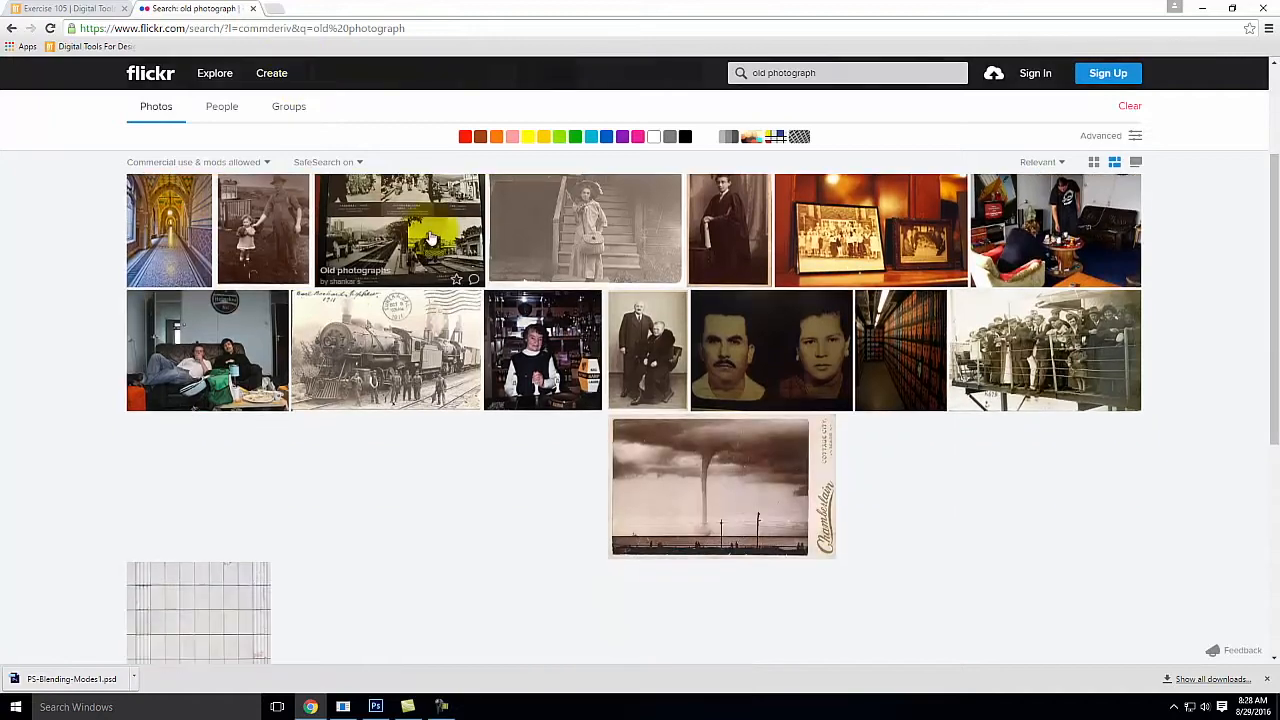
{"action": "scroll", "coordinate": [590, 336], "scroll_direction": "up", "scroll_amount": 2}
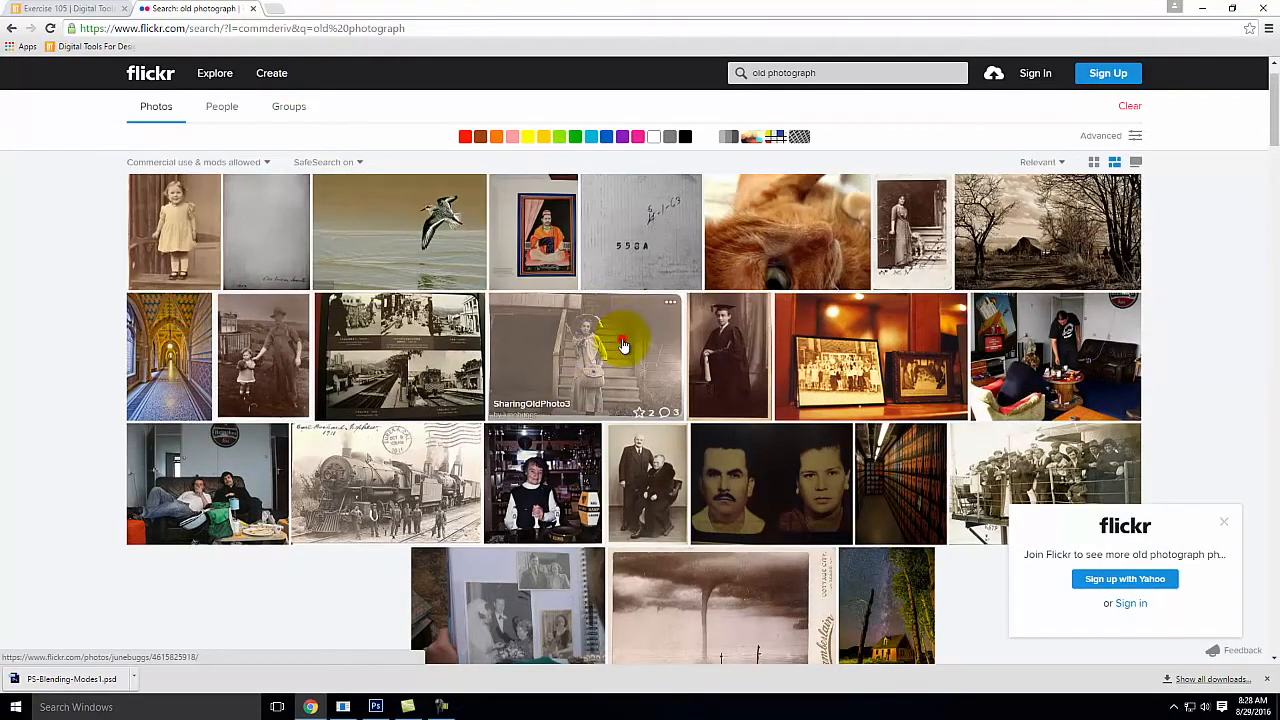
{"action": "left_click", "coordinate": [622, 340]}
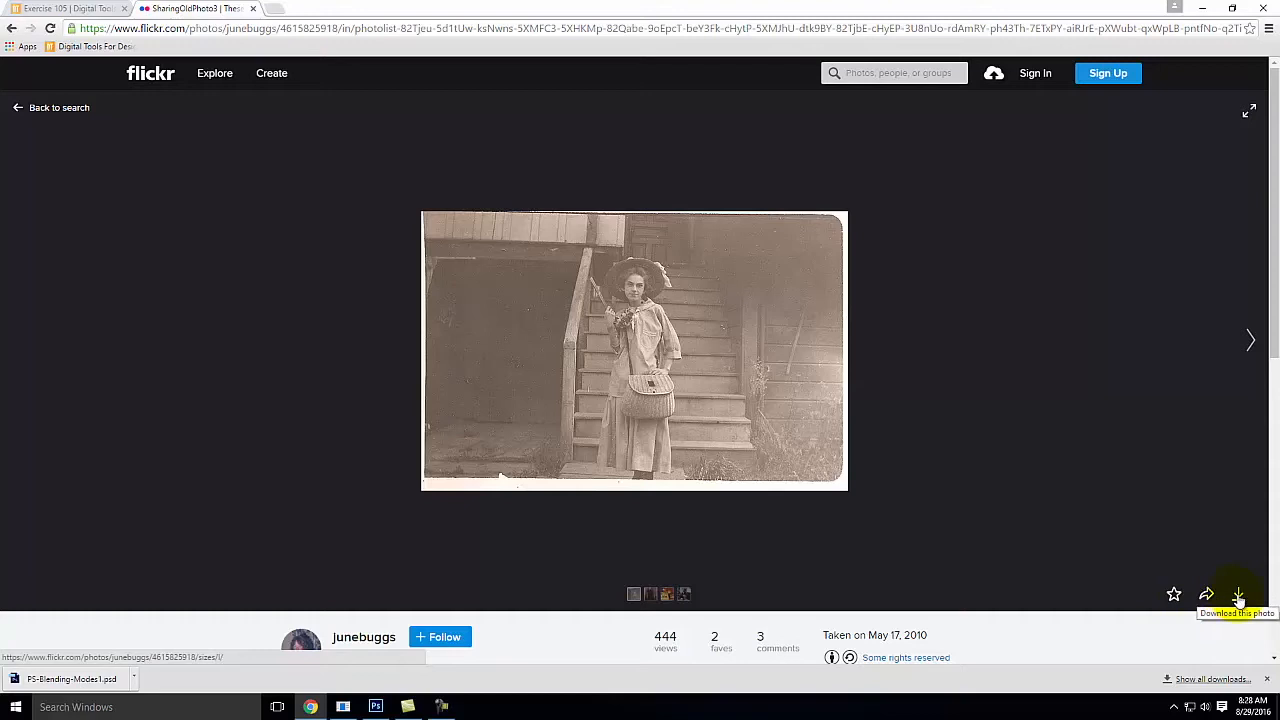
{"action": "left_click", "coordinate": [1238, 596]}
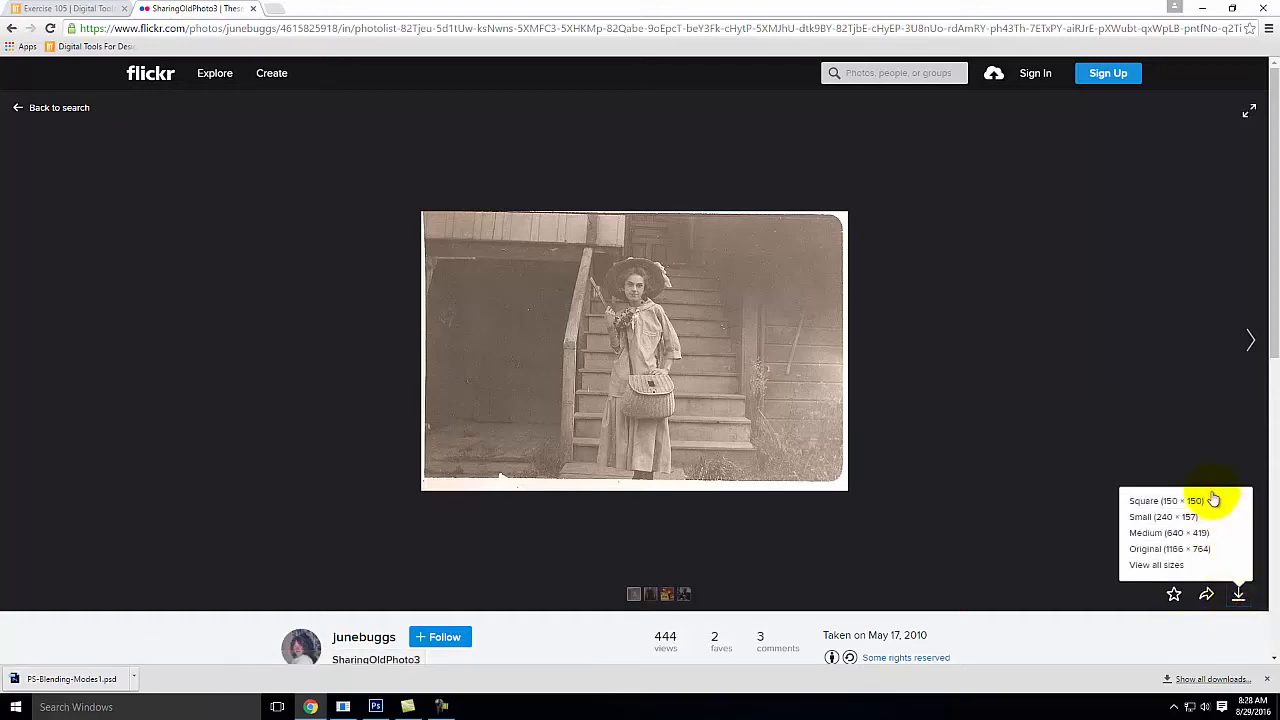
{"action": "left_click", "coordinate": [1211, 552]}
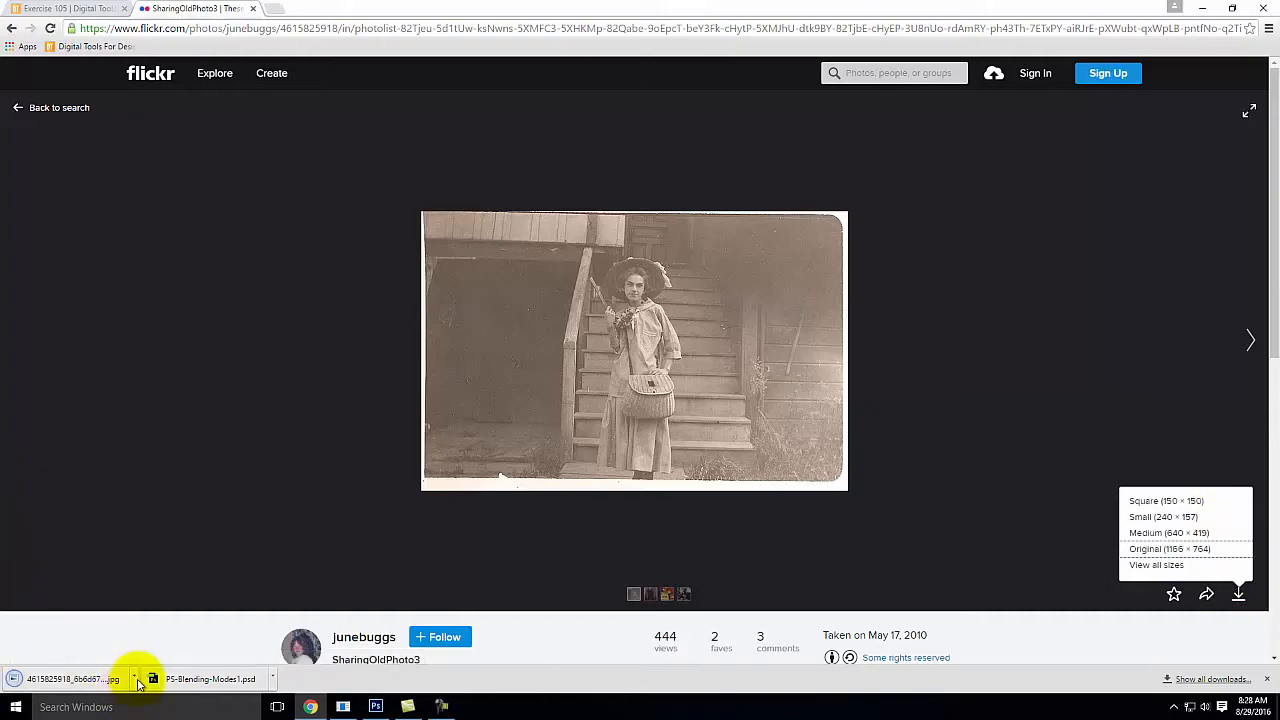
{"action": "left_click", "coordinate": [137, 679]}
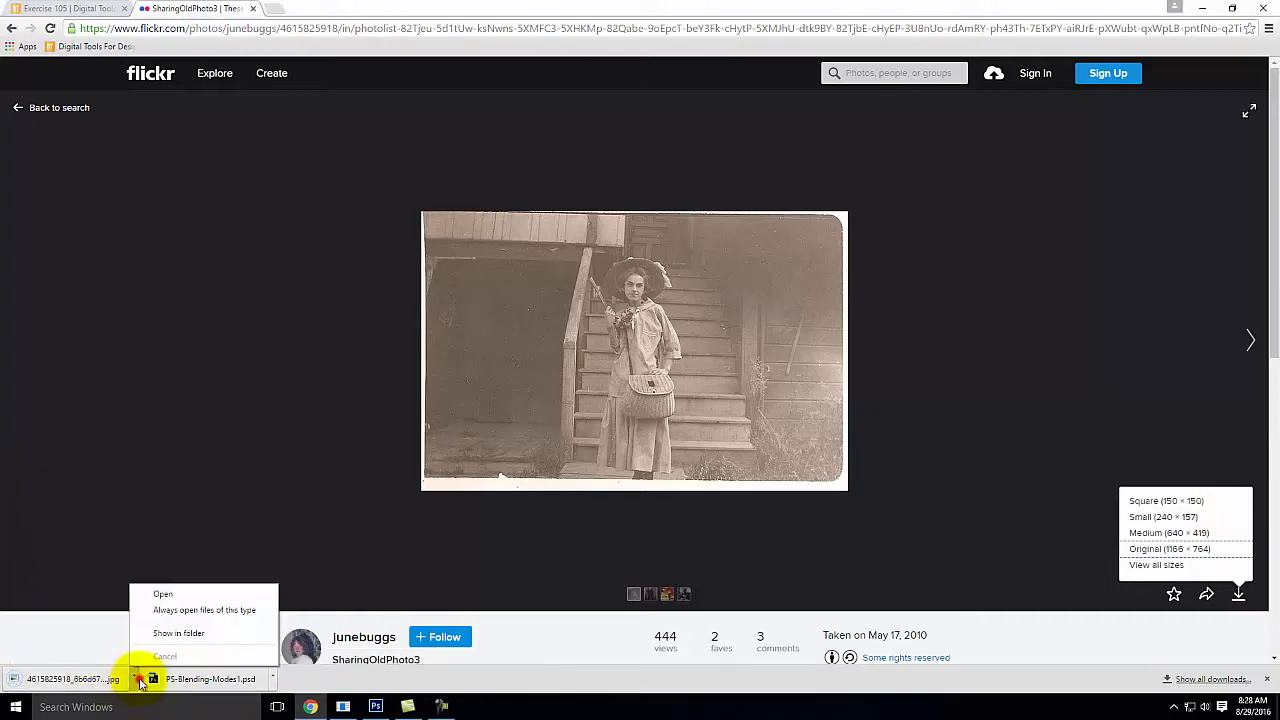
{"action": "left_click", "coordinate": [170, 632]}
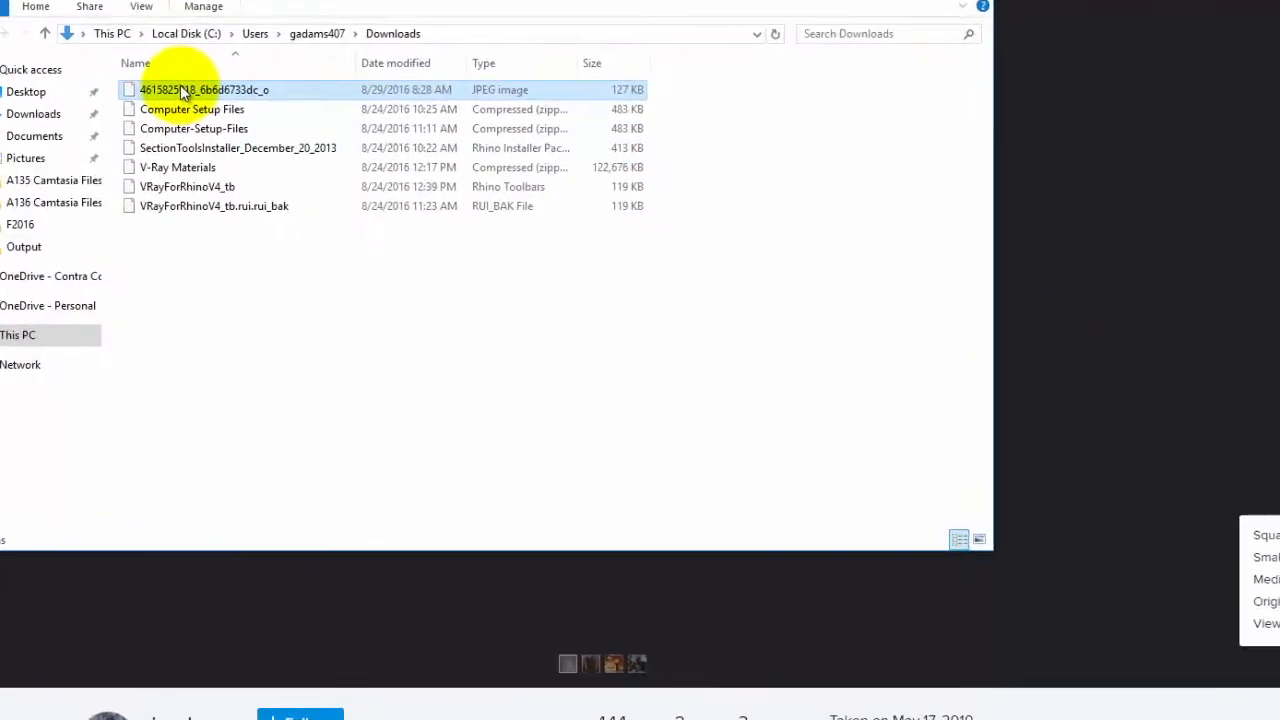
{"action": "right_click", "coordinate": [295, 178]}
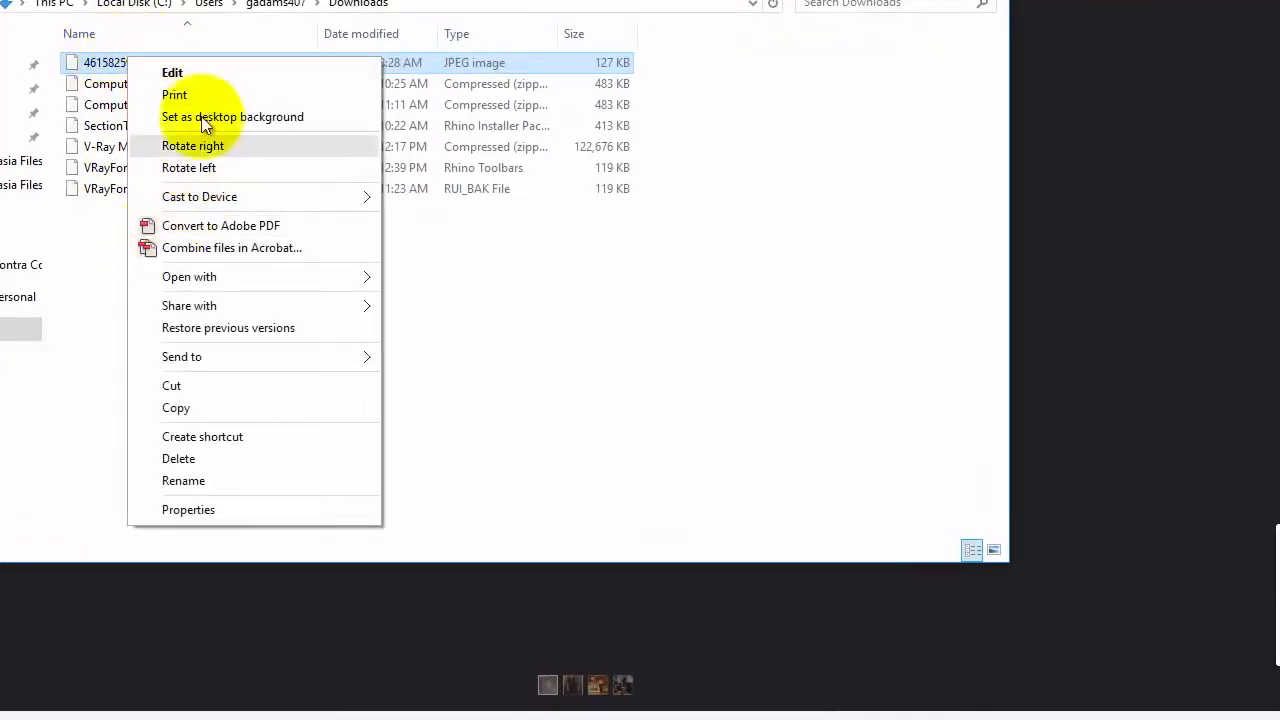
{"action": "left_click", "coordinate": [176, 407]}
Step: Go to the Ex105 folder in OneDrive - Personal, under Live Demonstrations, Live - A135 Exercises
{"action": "left_click", "coordinate": [15, 296]}
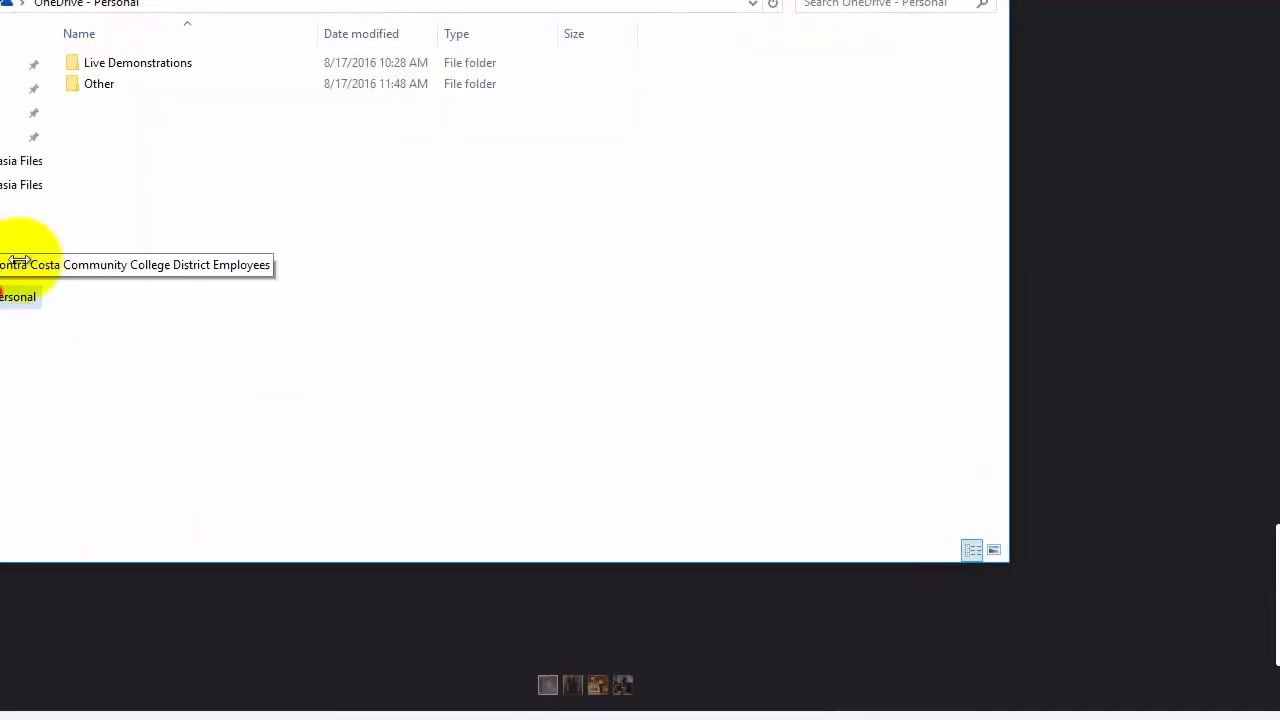
{"action": "double_click", "coordinate": [131, 63]}
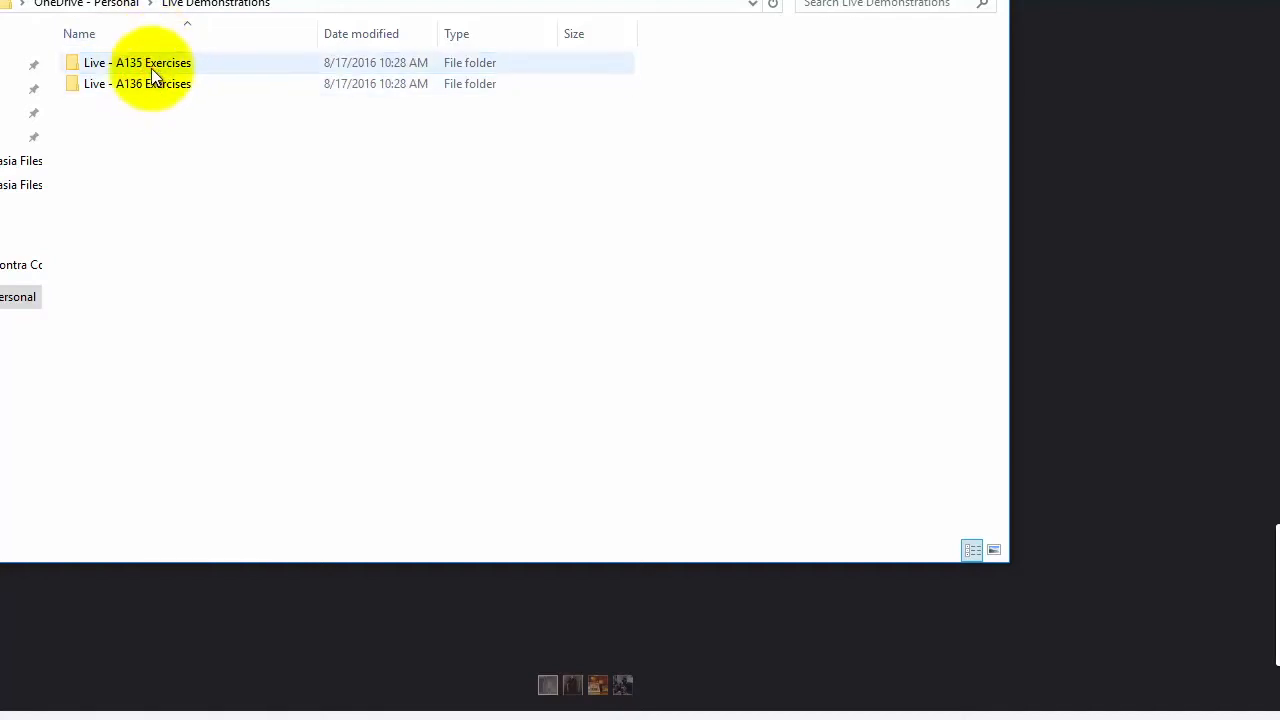
{"action": "double_click", "coordinate": [152, 63]}
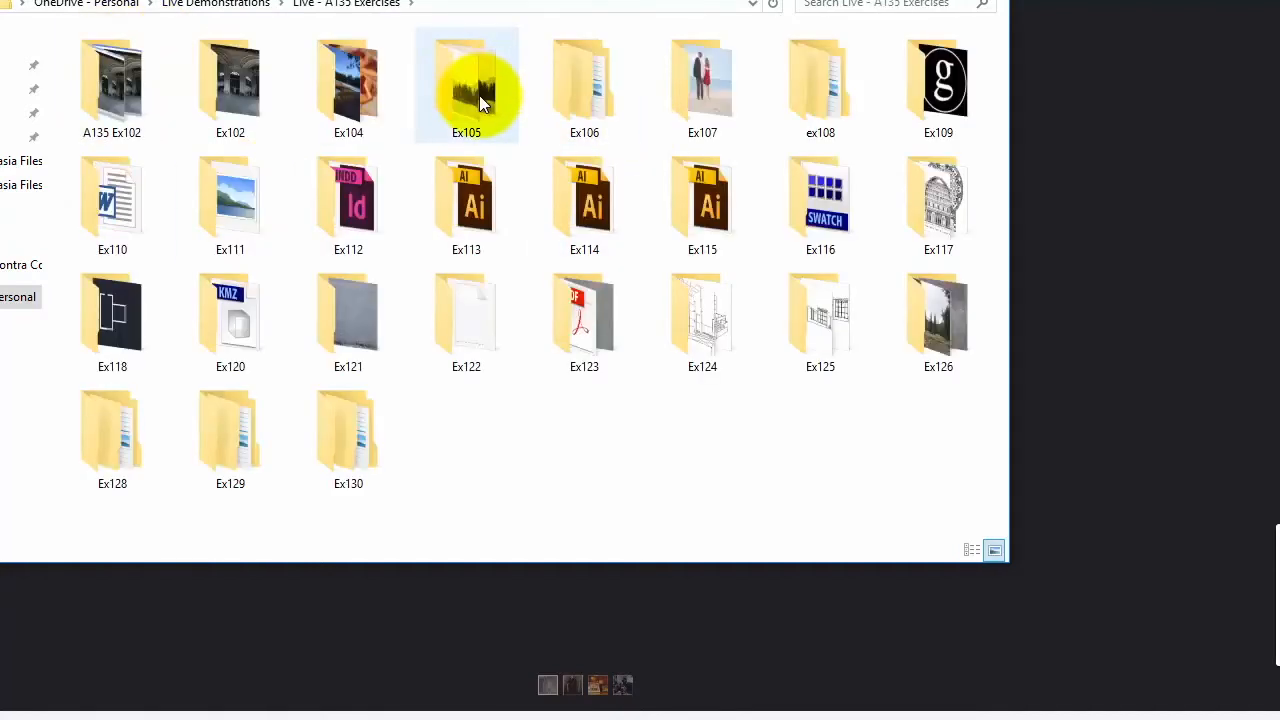
{"action": "double_click", "coordinate": [479, 95]}
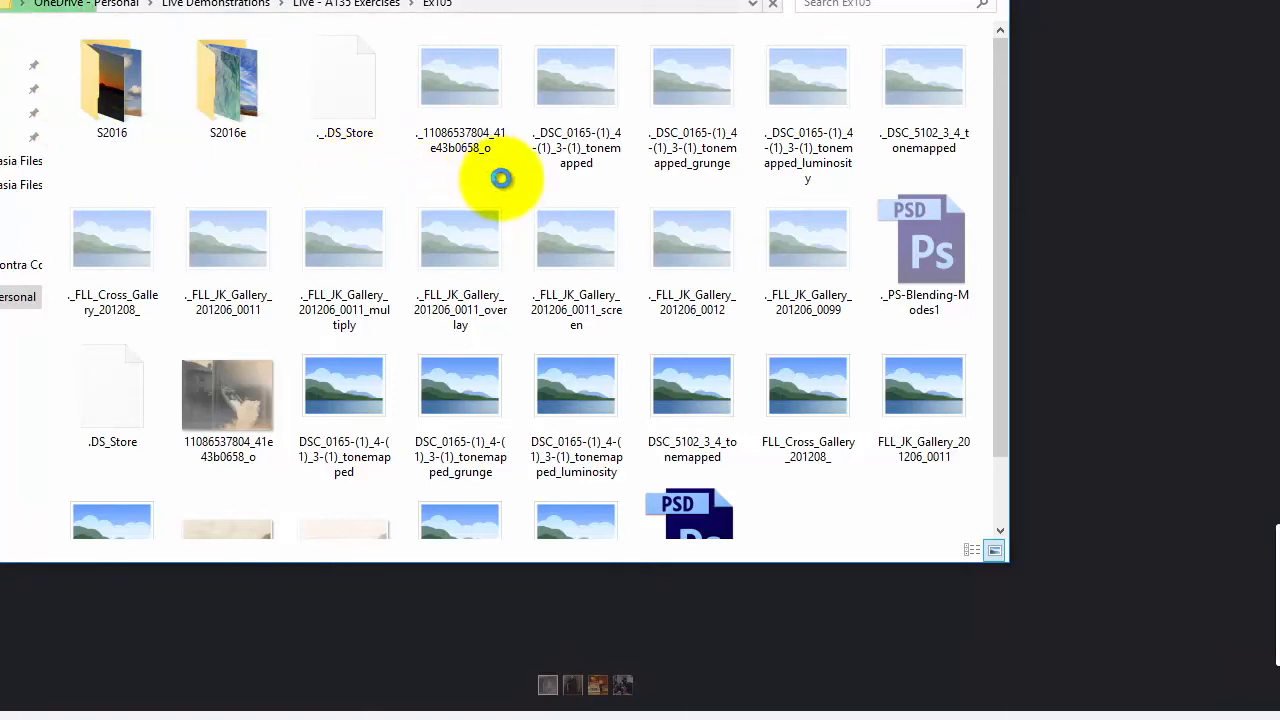
Step: Create a new folder named F2016 inside Ex105 and open it
{"action": "right_click", "coordinate": [500, 178]}
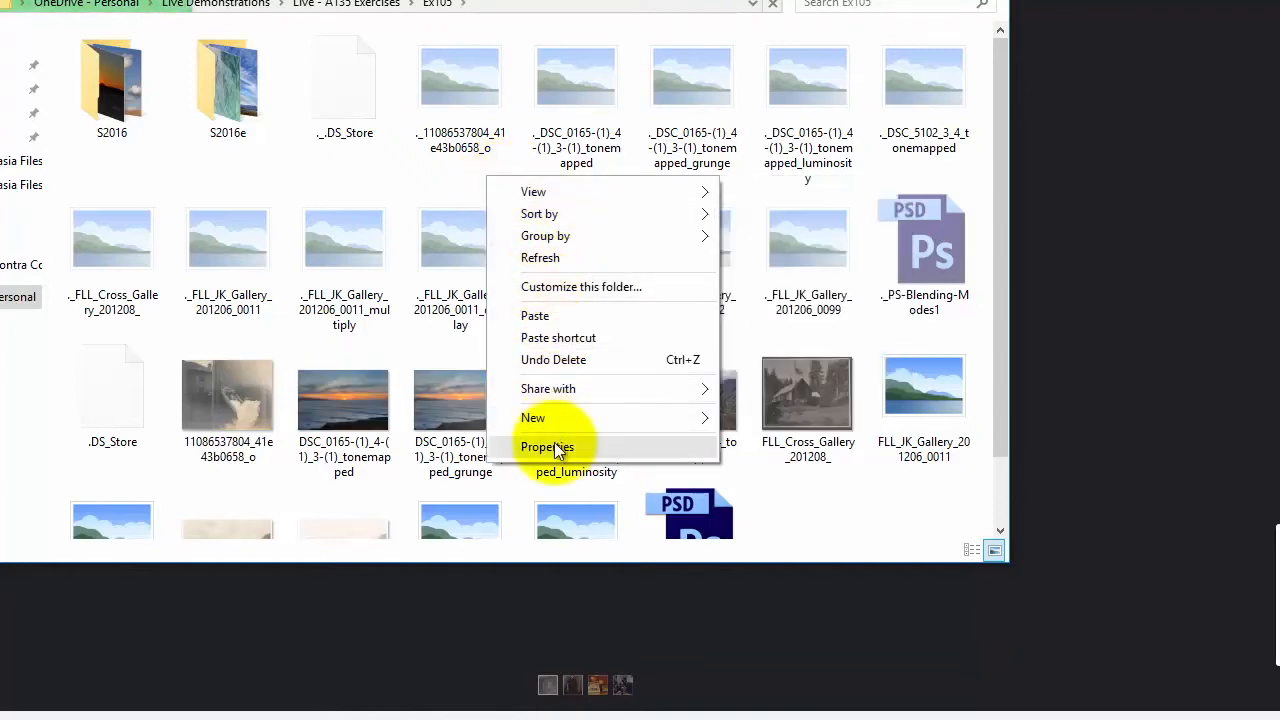
{"action": "mouse_move", "coordinate": [554, 417]}
{"action": "left_click", "coordinate": [823, 421]}
{"action": "type", "text": "F2016"}
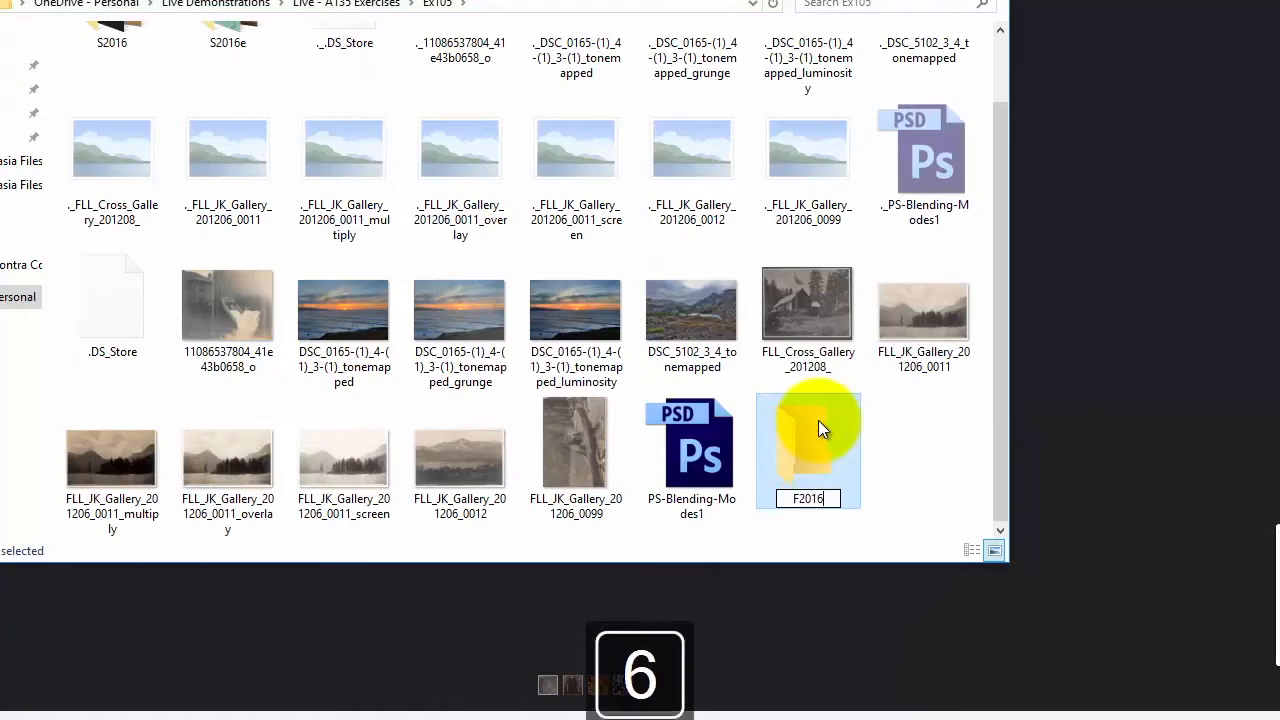
{"action": "key", "text": "Return"}
{"action": "double_click", "coordinate": [814, 429]}
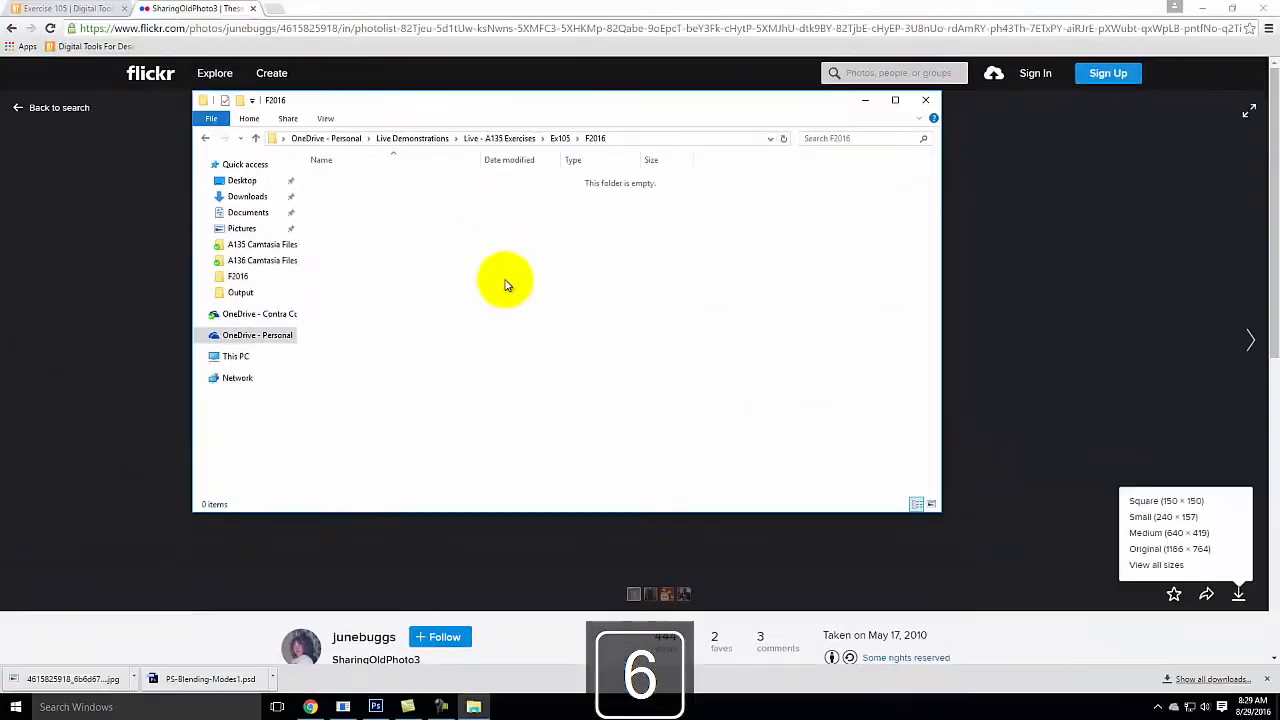
Step: Paste the copied photo into the F2016 folder
{"action": "right_click", "coordinate": [505, 283]}
{"action": "left_click", "coordinate": [548, 374]}
{"action": "left_click", "coordinate": [391, 229]}
{"action": "left_click", "coordinate": [380, 183]}
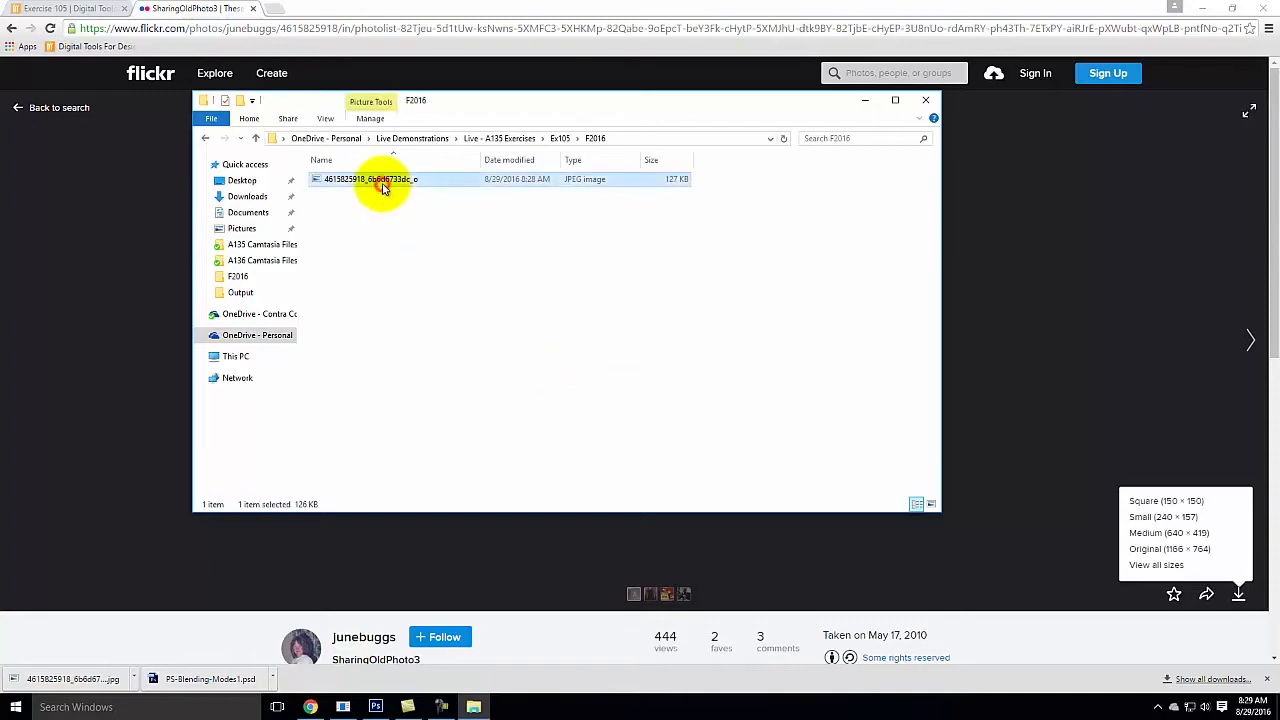
{"action": "left_click", "coordinate": [376, 707]}
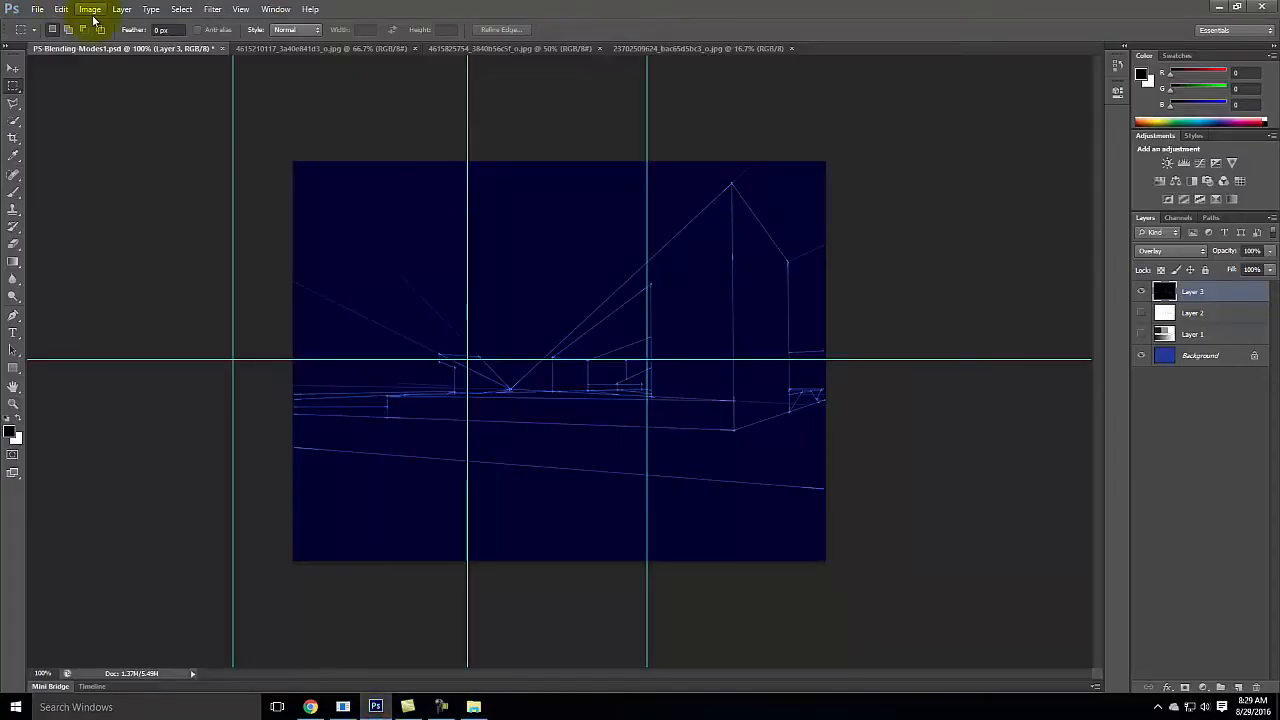
{"action": "left_click", "coordinate": [39, 10]}
{"action": "left_click", "coordinate": [45, 35]}
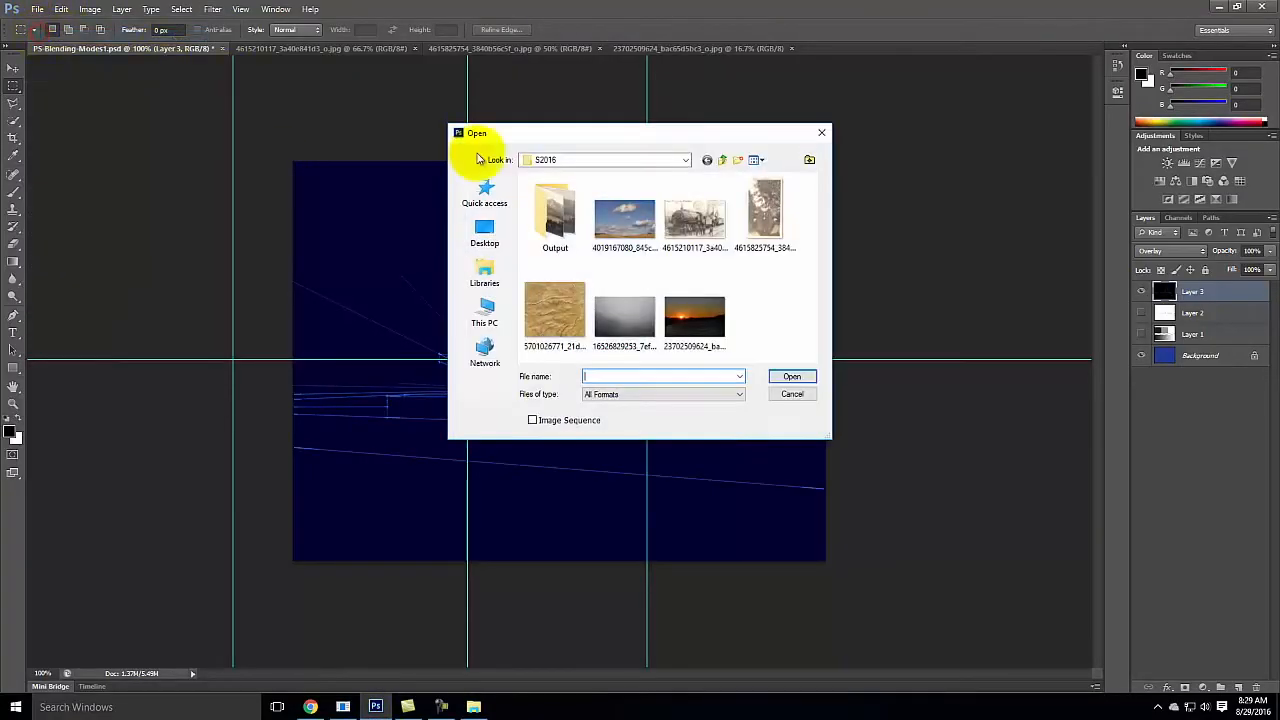
{"action": "left_click", "coordinate": [575, 162]}
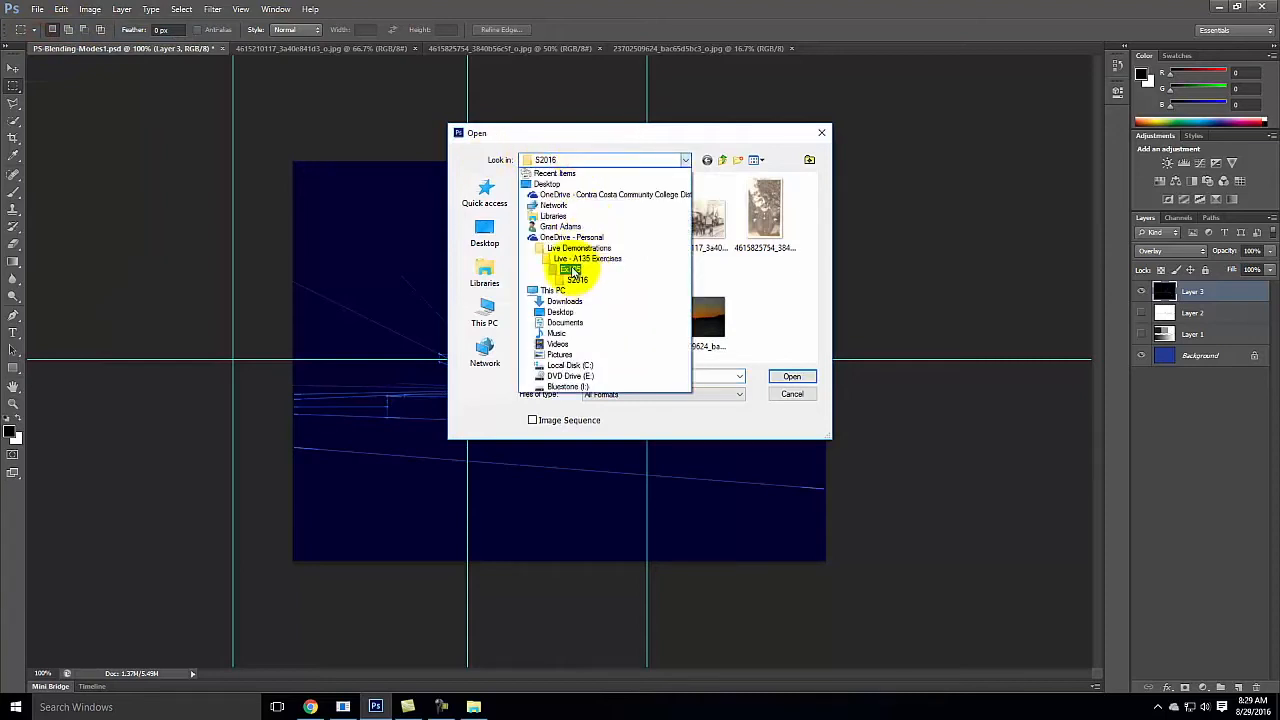
{"action": "left_click", "coordinate": [571, 267]}
{"action": "double_click", "coordinate": [557, 206]}
{"action": "left_click", "coordinate": [560, 200]}
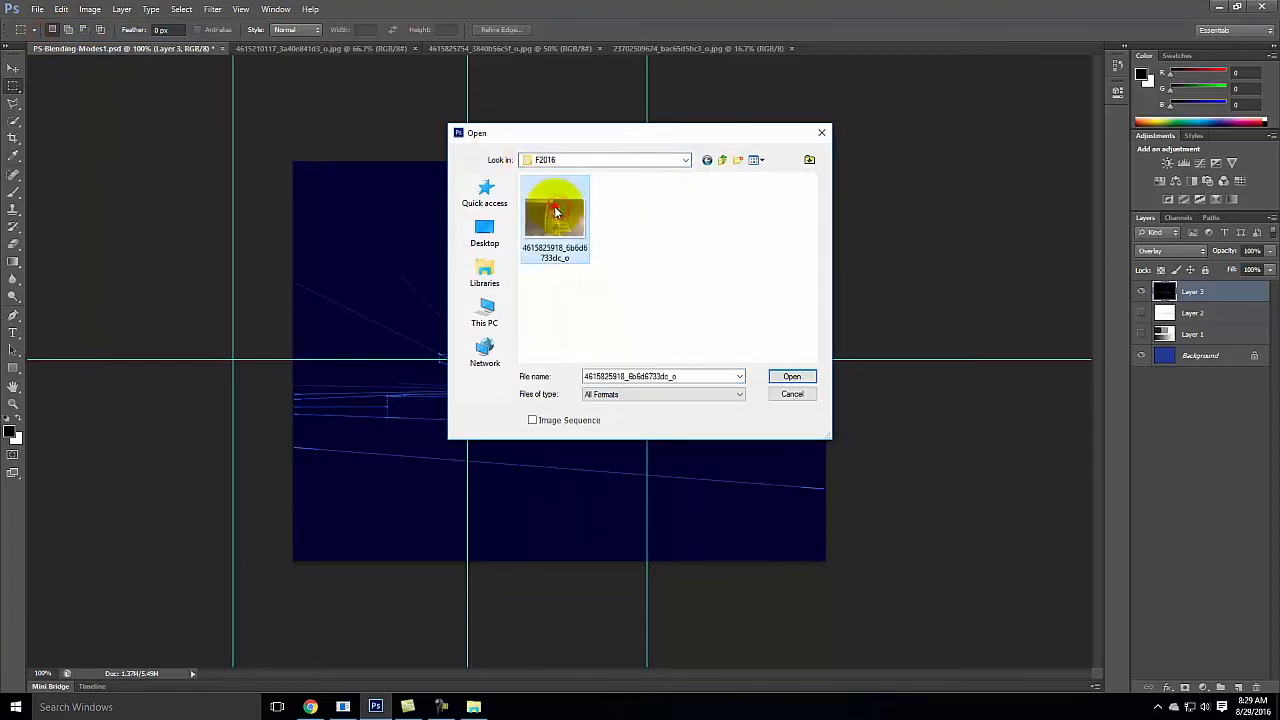
{"action": "left_click", "coordinate": [790, 376]}
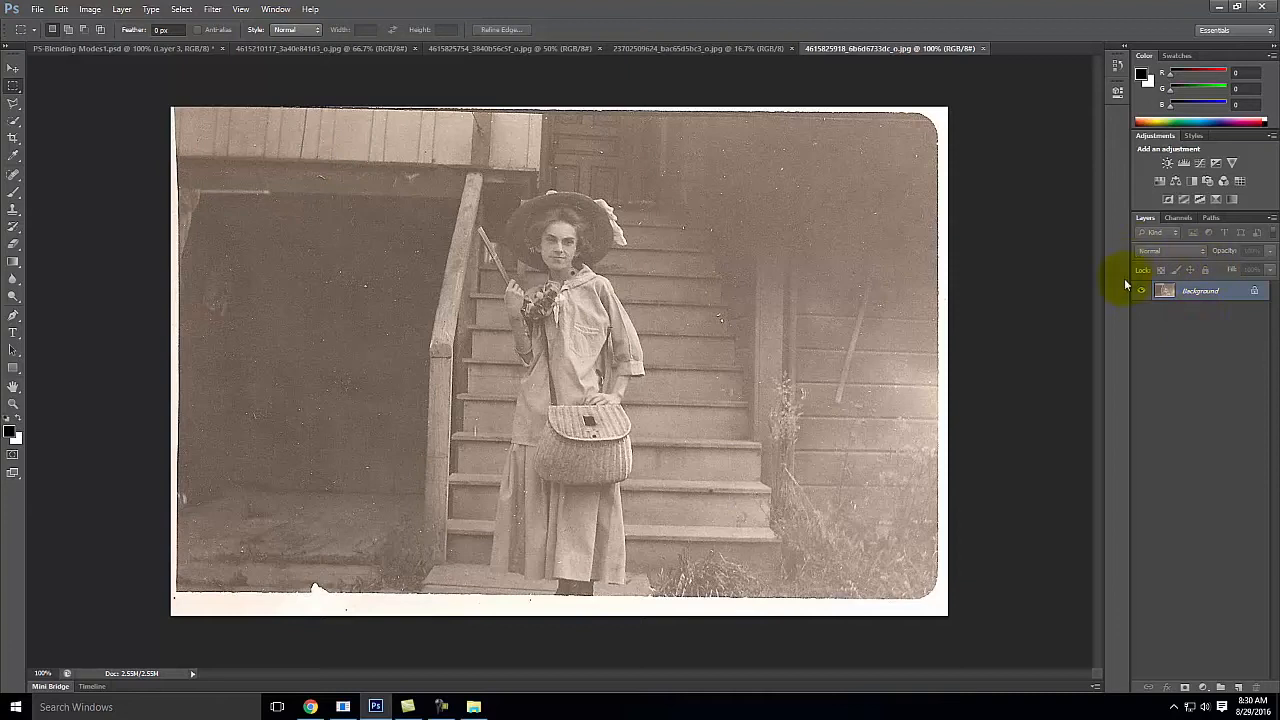
Step: Duplicate the photo's Background layer within the same document, keeping the suggested name Background copy
{"action": "left_click", "coordinate": [1237, 297]}
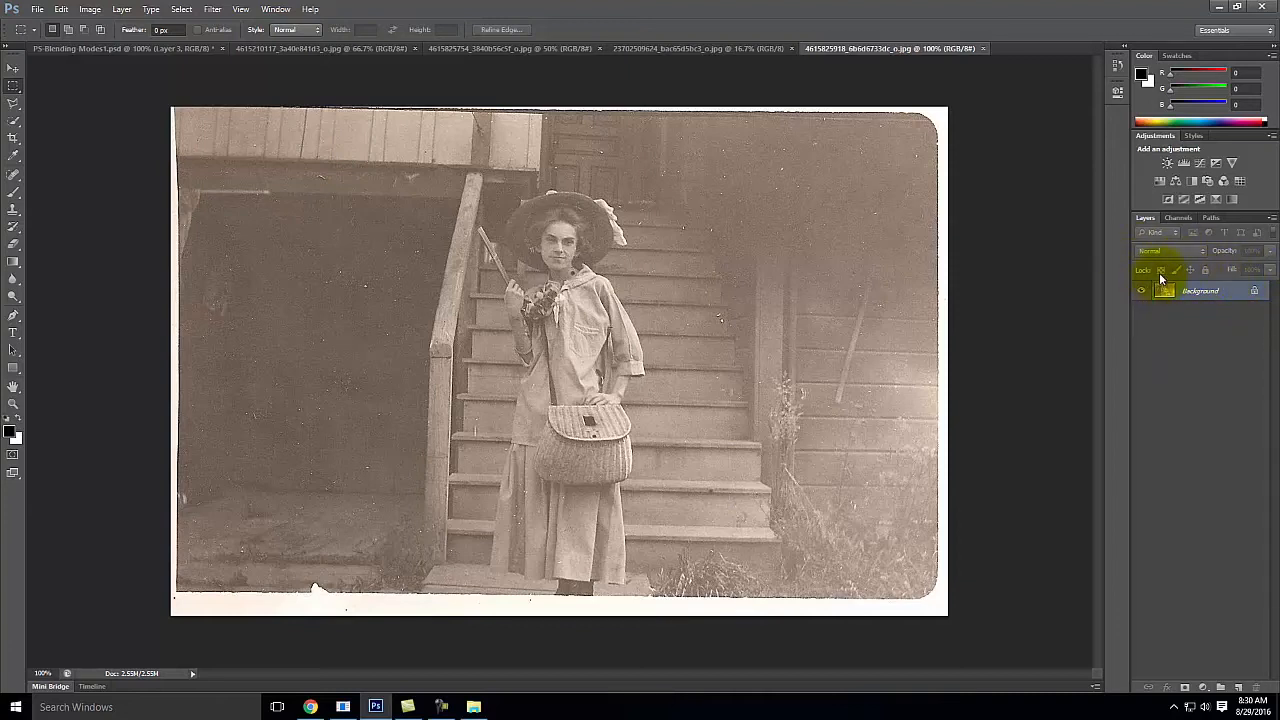
{"action": "right_click", "coordinate": [1210, 291]}
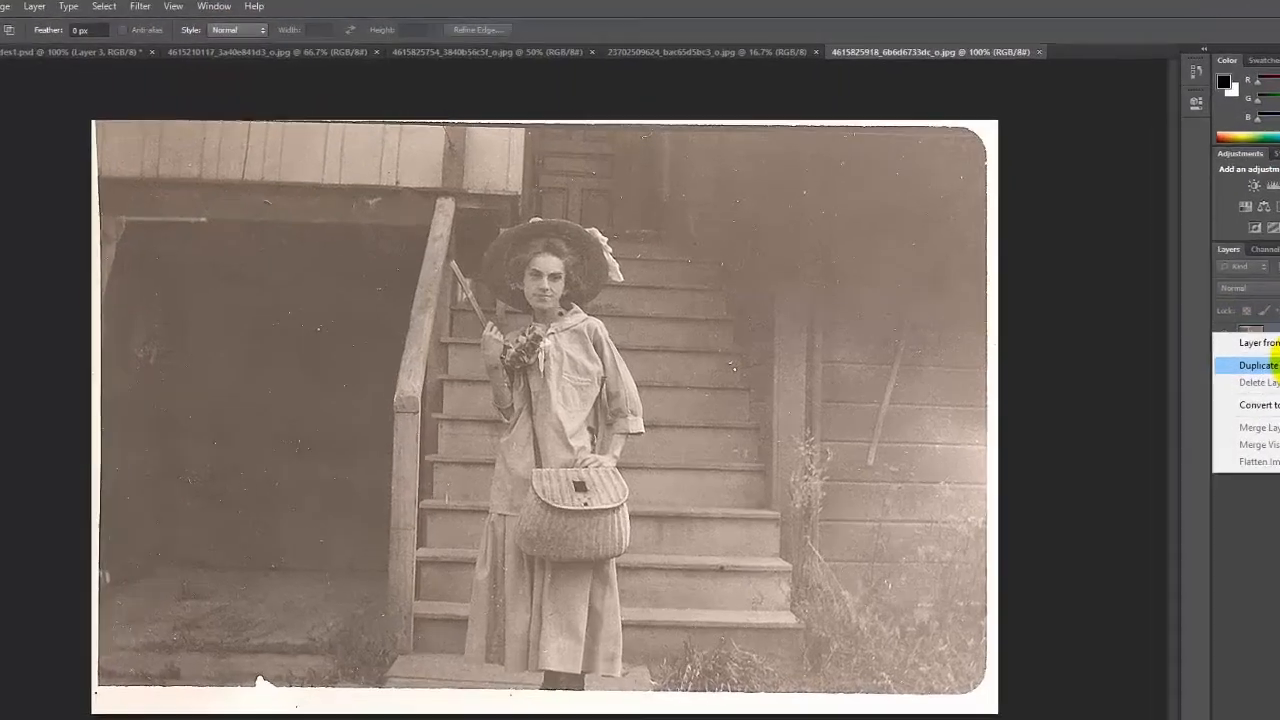
{"action": "left_click", "coordinate": [1183, 317]}
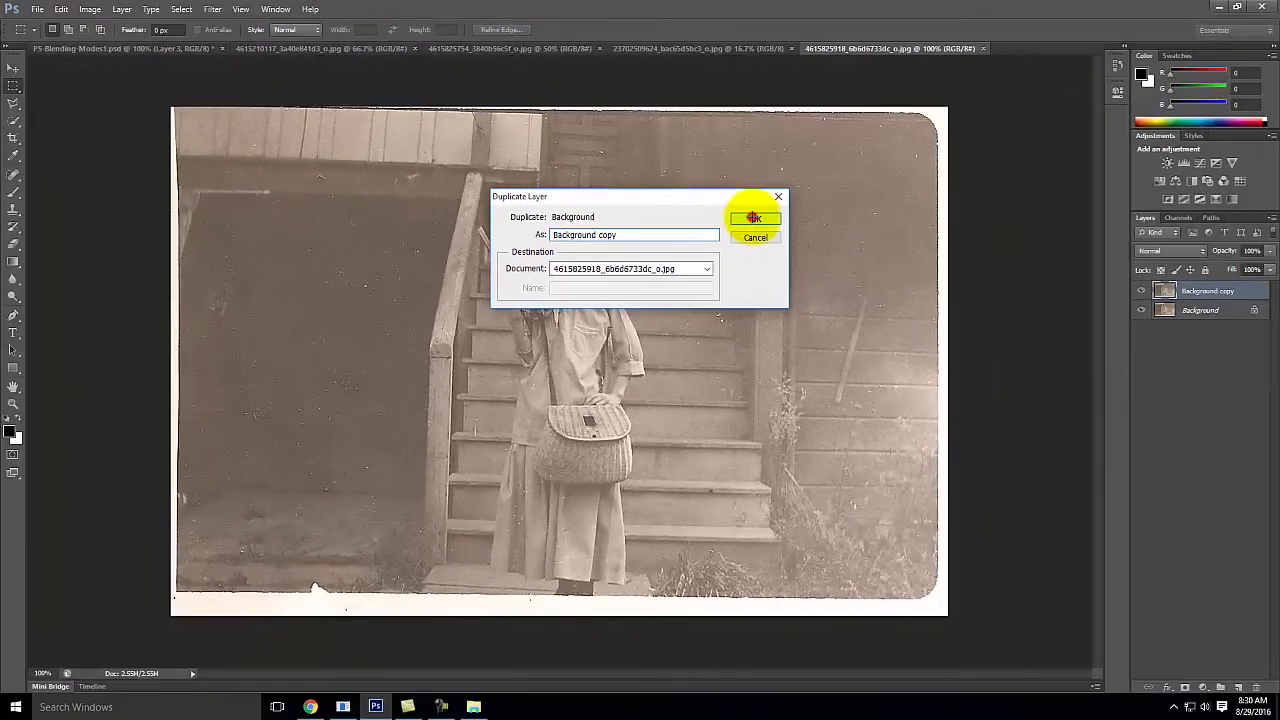
{"action": "left_click", "coordinate": [810, 314]}
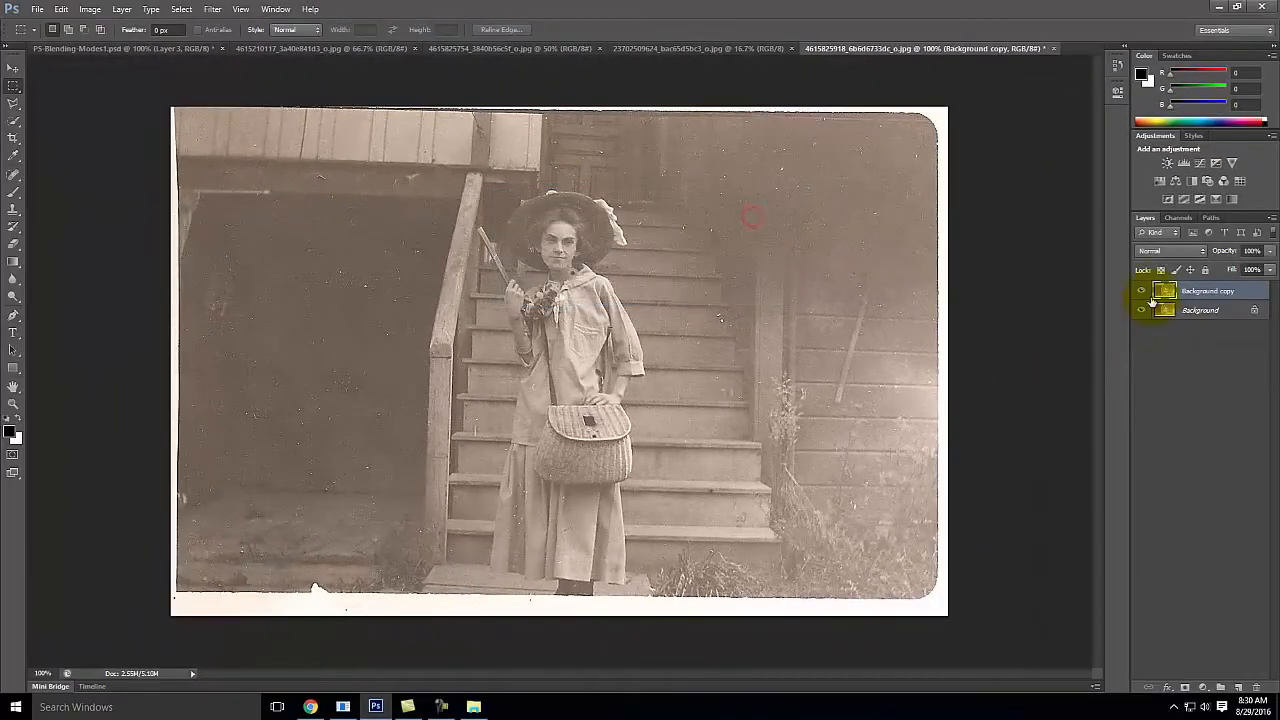
Step: Rename the Background copy layer as "Blending Mode"
{"action": "double_click", "coordinate": [1208, 291]}
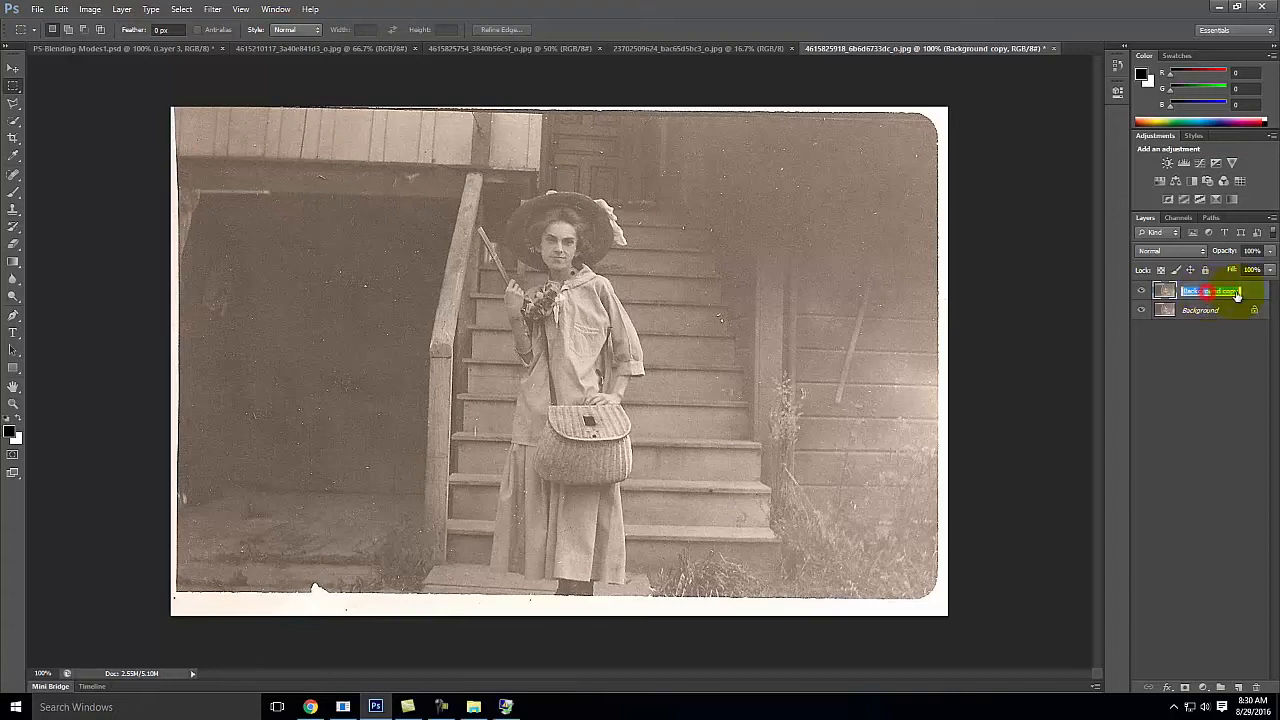
{"action": "key", "text": "BackSpace"}
{"action": "type", "text": "Blending Mode"}
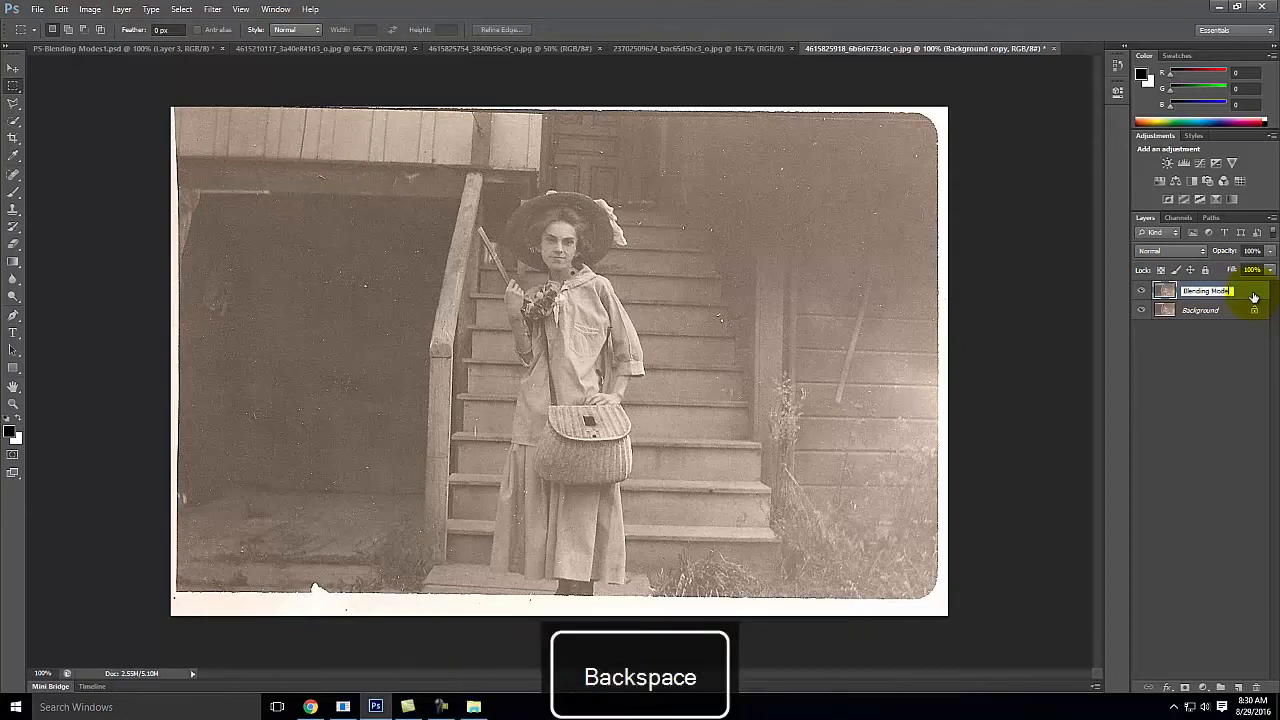
{"action": "left_click", "coordinate": [1218, 350]}
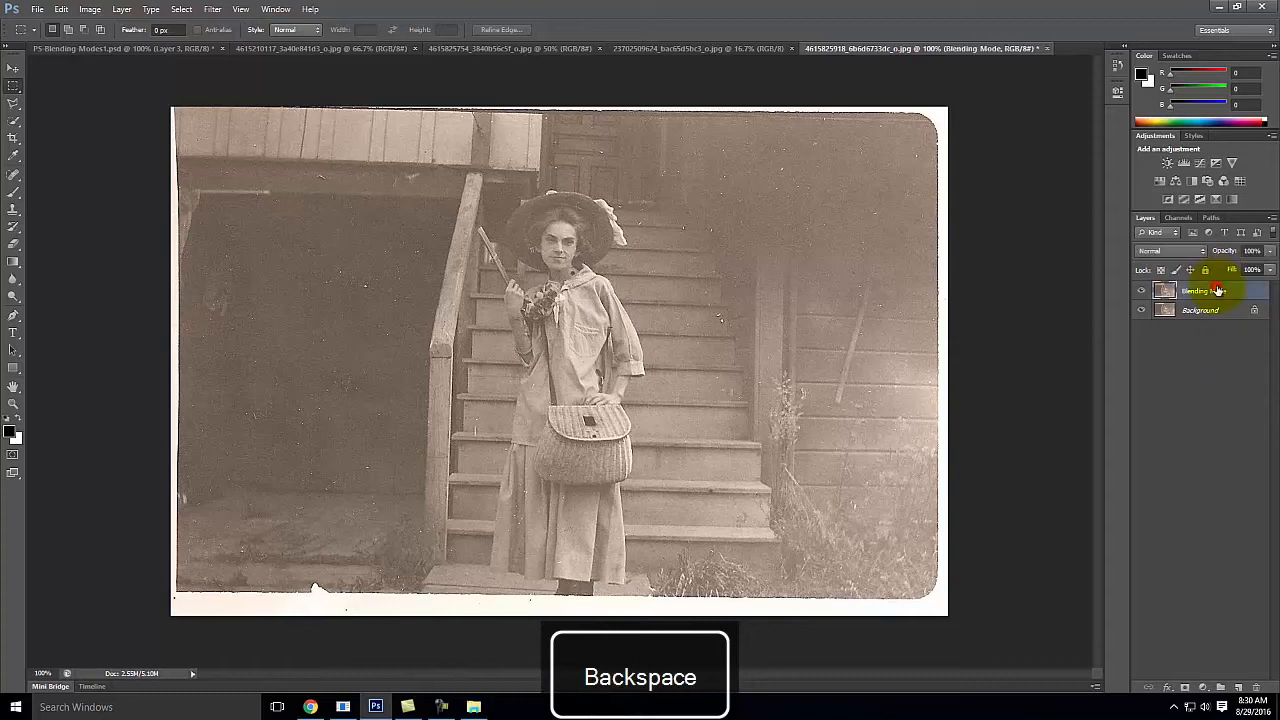
Step: Set the Blending Mode layer's blend mode to Multiply
{"action": "left_click", "coordinate": [1200, 290]}
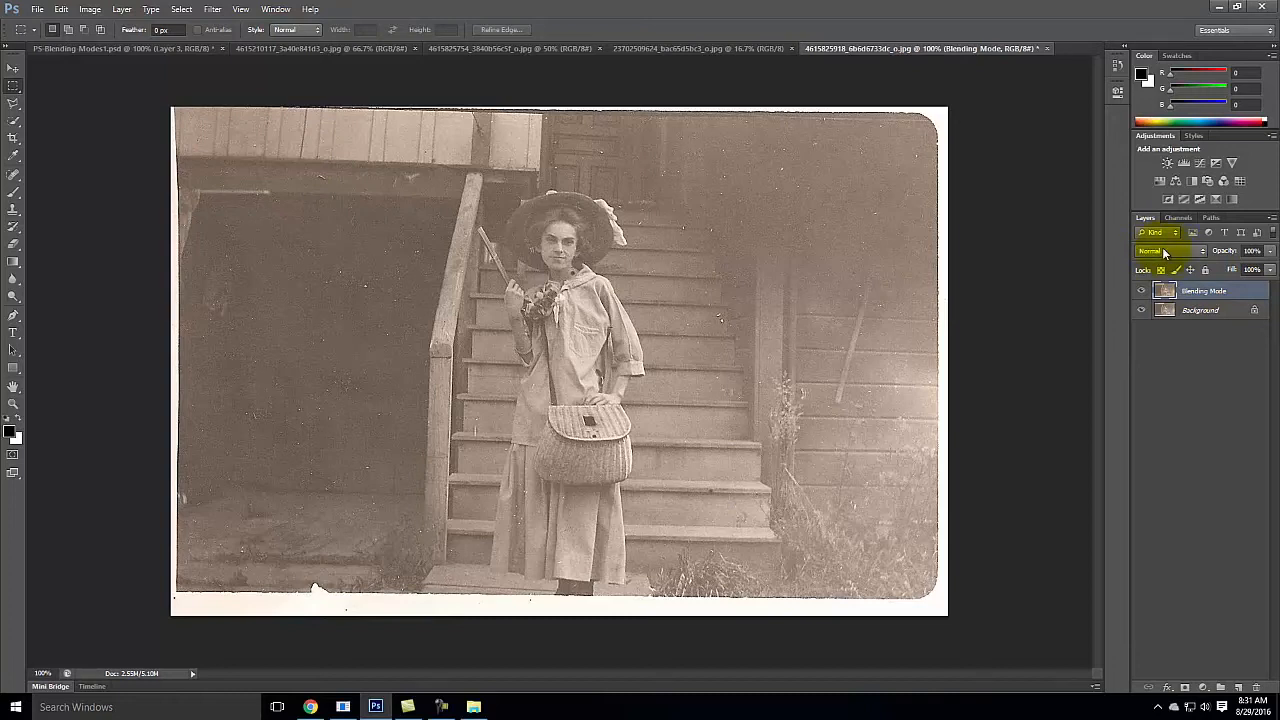
{"action": "left_click", "coordinate": [1164, 253]}
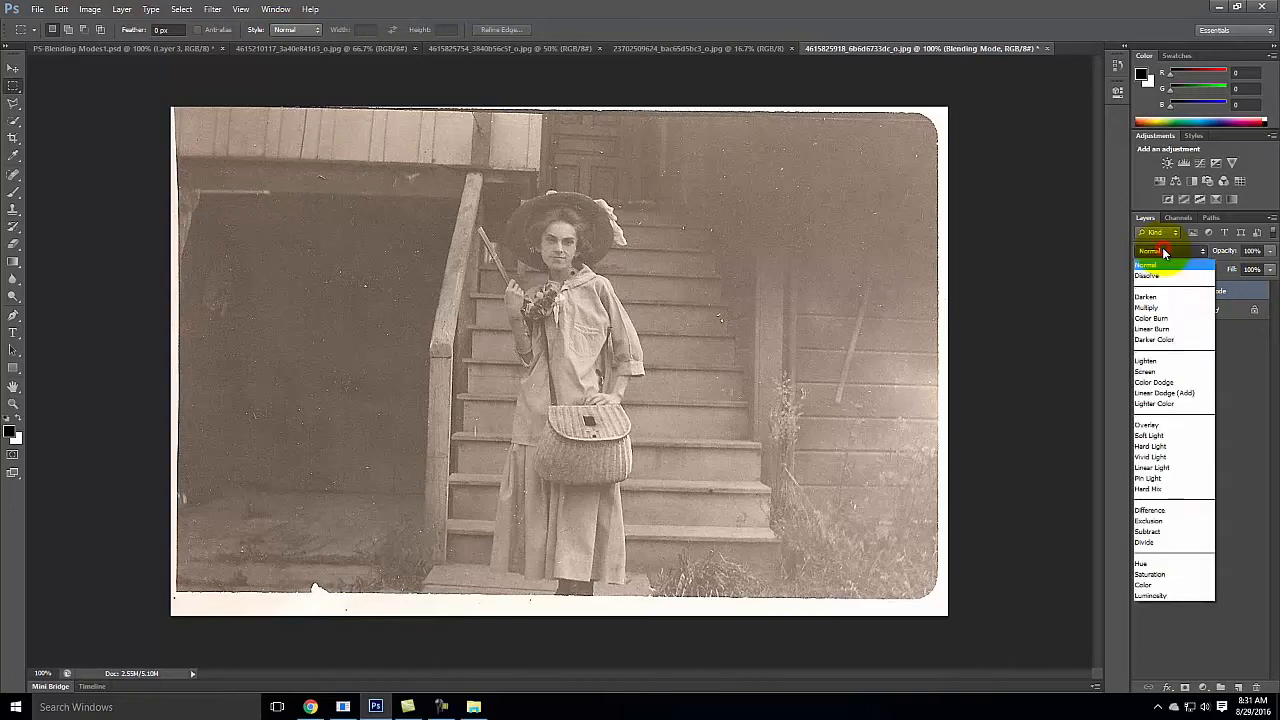
{"action": "left_click", "coordinate": [1155, 308]}
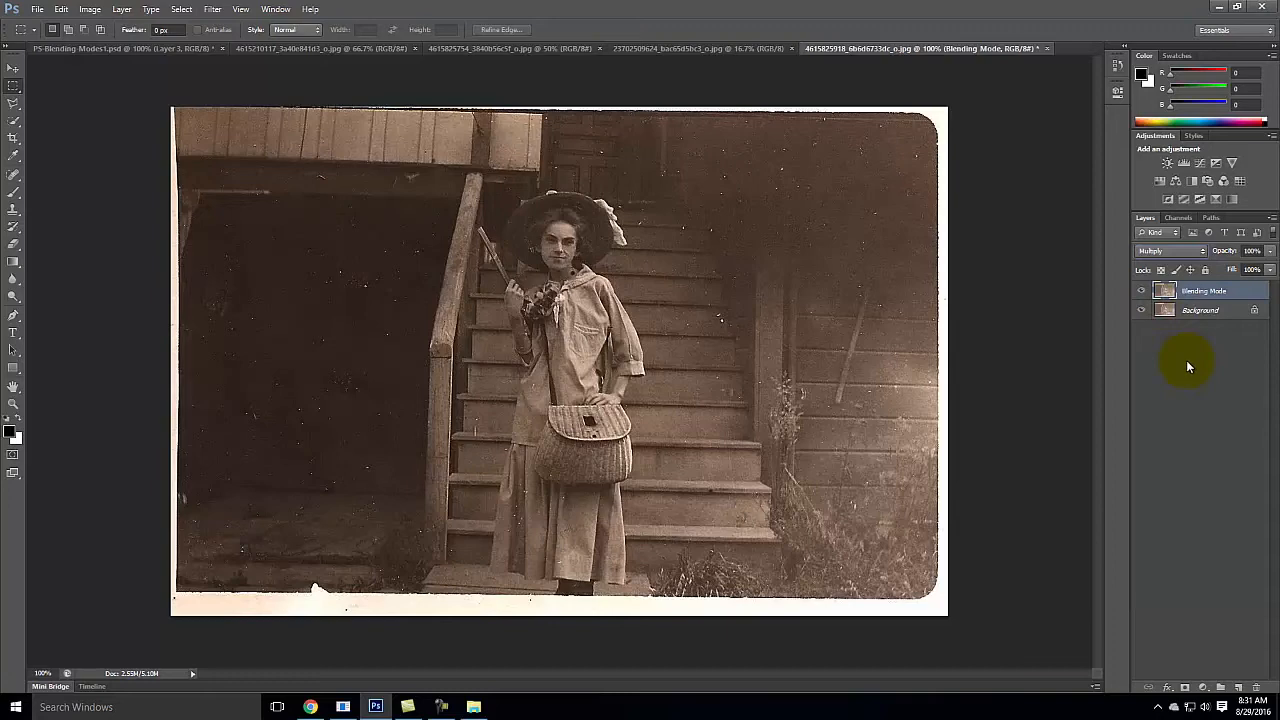
Step: Compare the photo with and without the Multiply effect by hiding and showing the Blending Mode layer twice
{"action": "left_click", "coordinate": [1141, 291]}
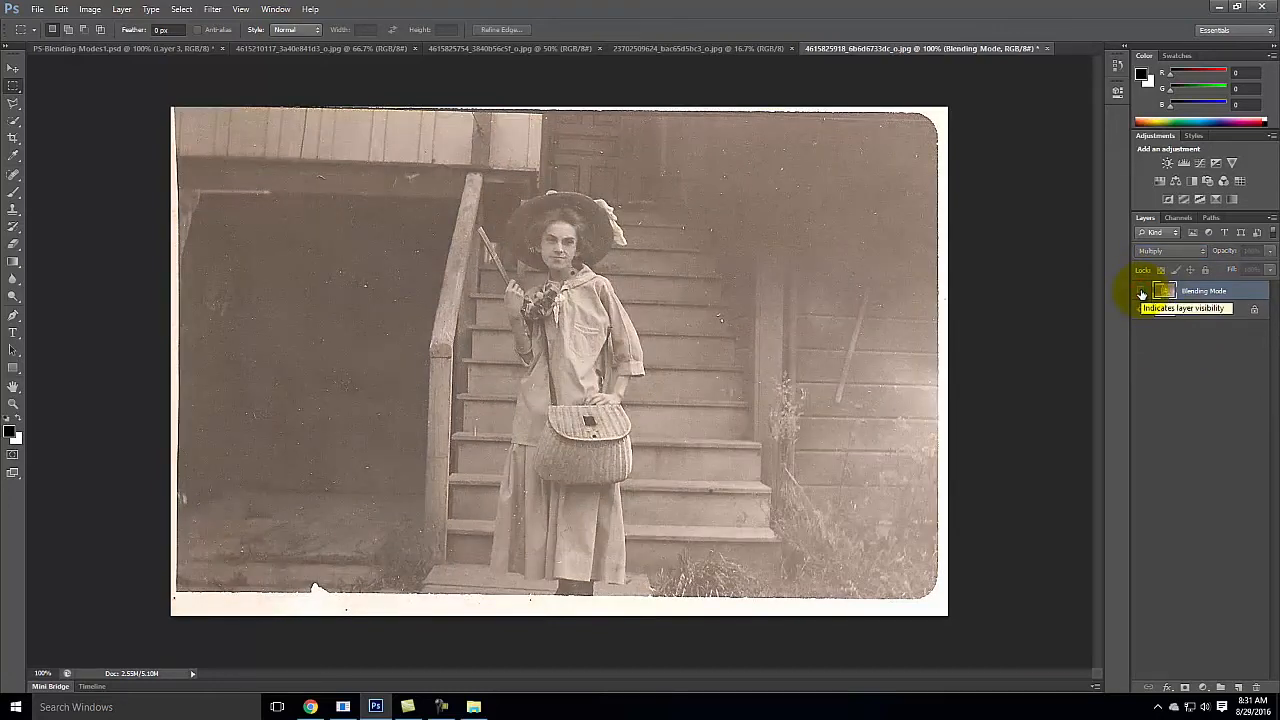
{"action": "left_click", "coordinate": [1141, 291]}
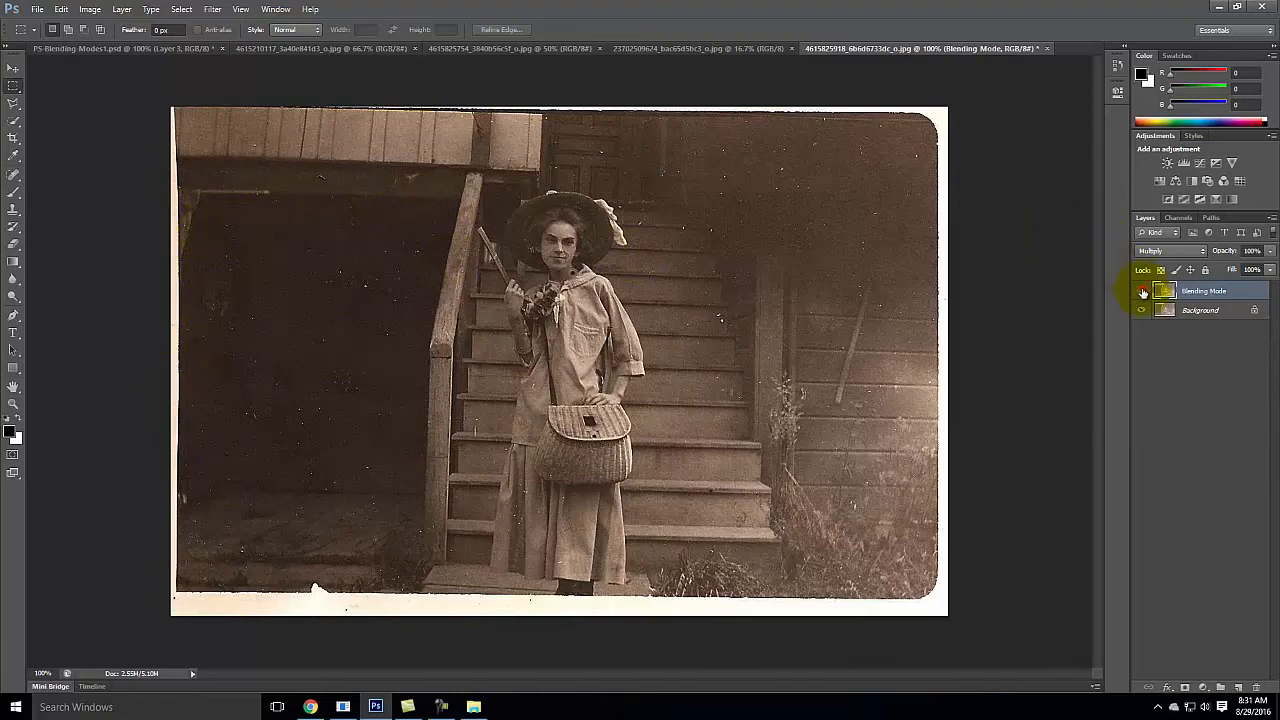
{"action": "left_click", "coordinate": [1141, 291]}
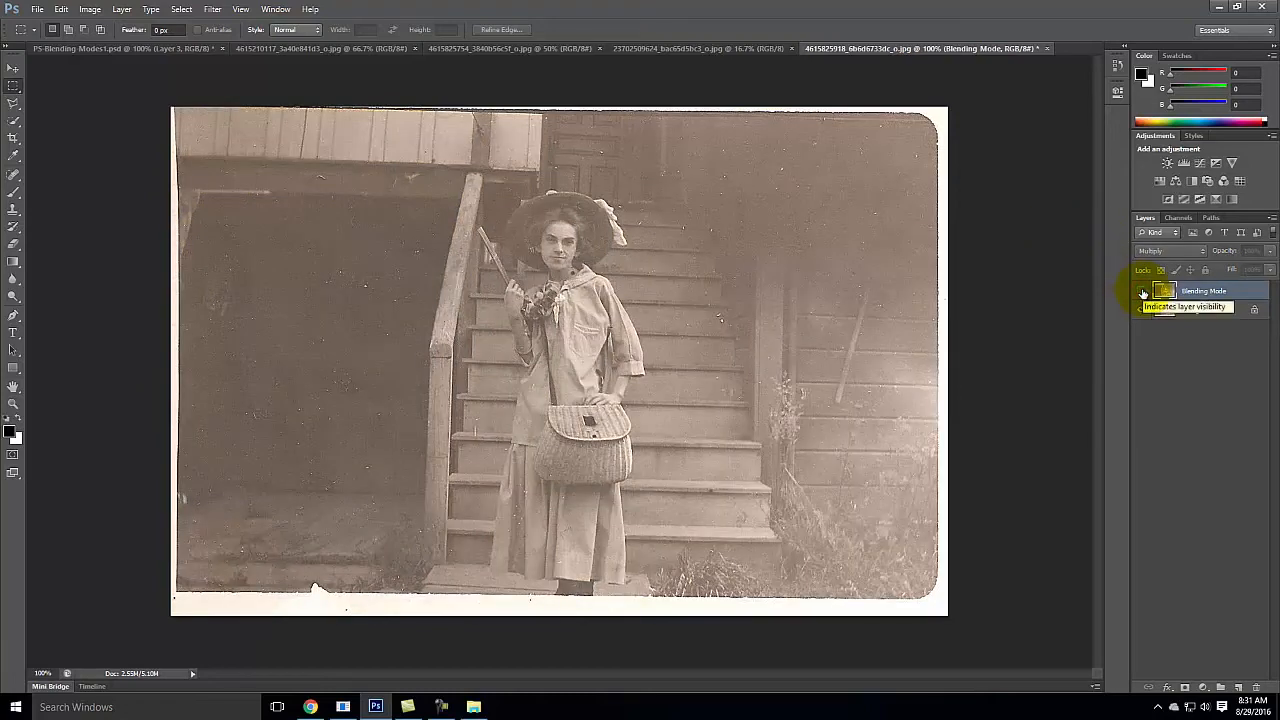
{"action": "left_click", "coordinate": [1142, 291]}
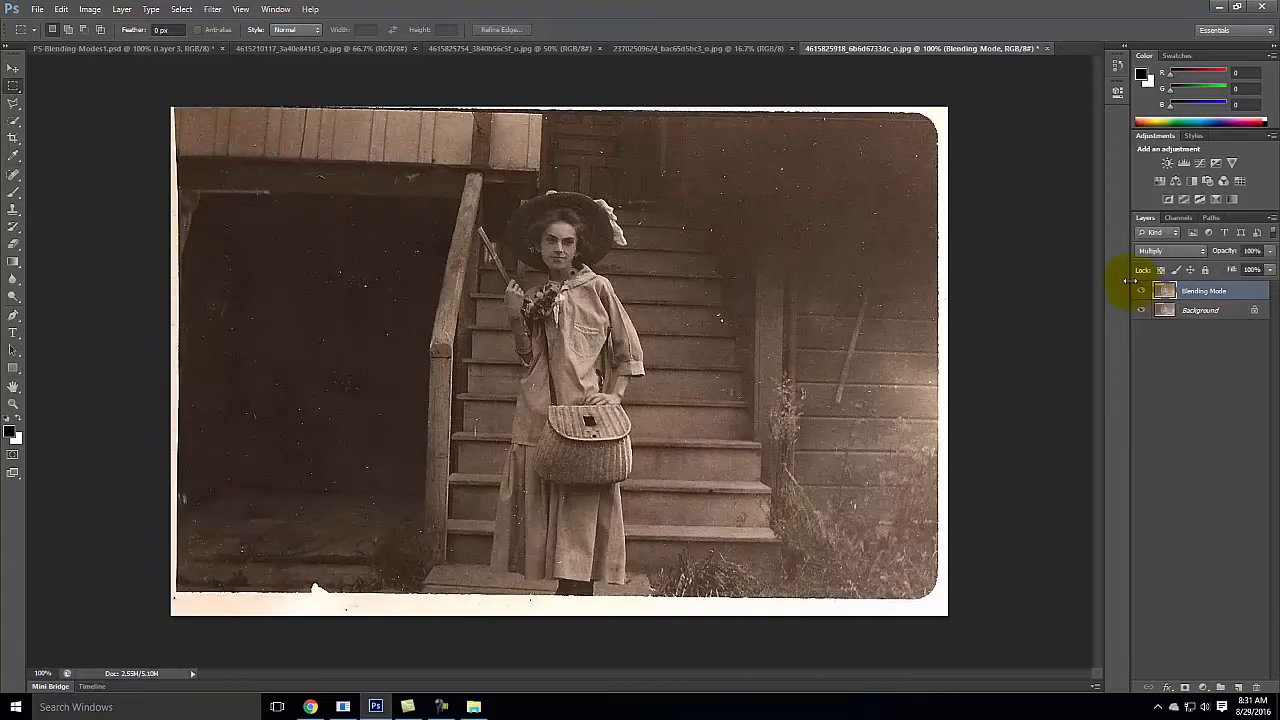
Step: Rename the Blending Mode layer as "BM - Multiply" and deselect it
{"action": "left_click", "coordinate": [1229, 295]}
{"action": "double_click", "coordinate": [1229, 292]}
{"action": "type", "text": "M-"}
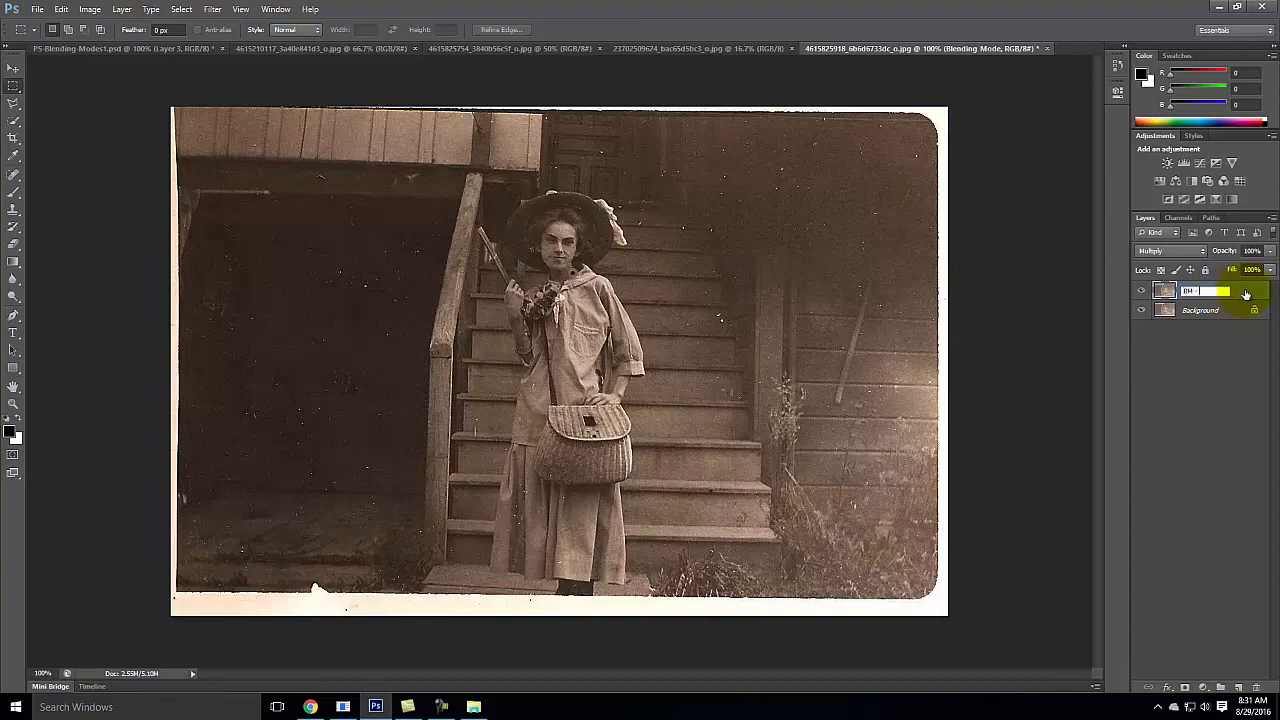
{"action": "type", "text": "M - Mu"}
{"action": "left_click", "coordinate": [1250, 366]}
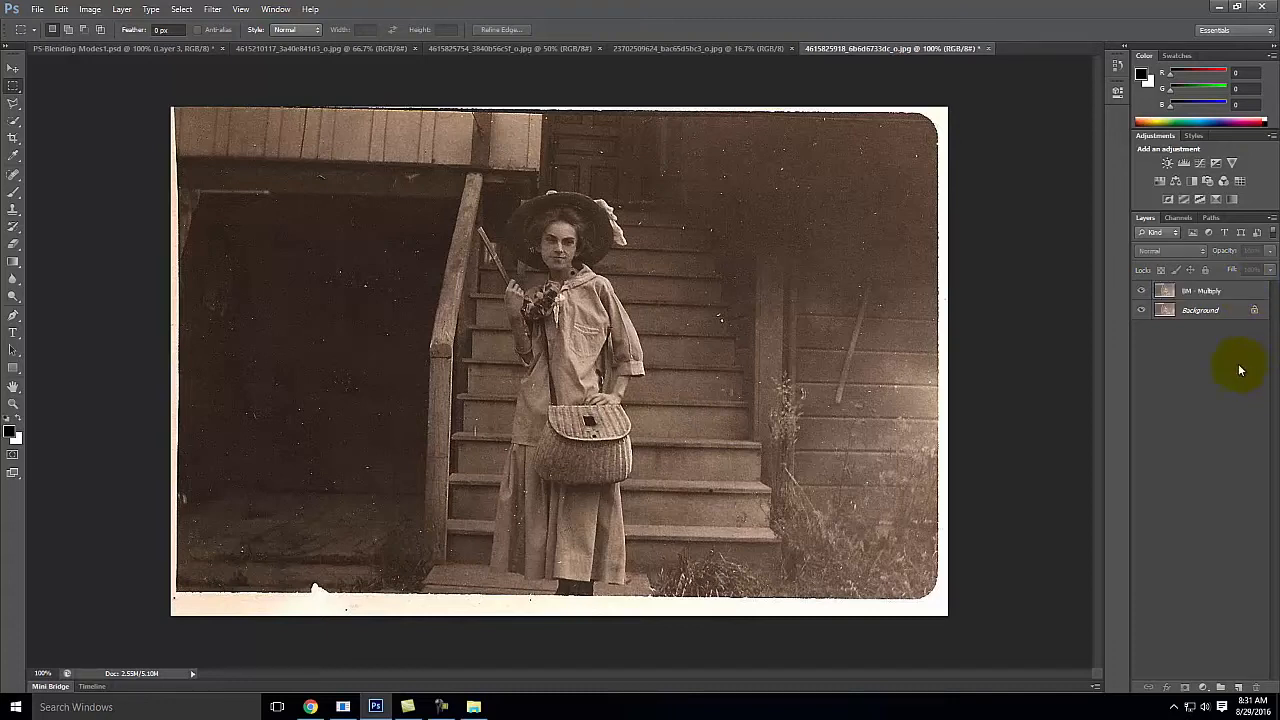
Step: Try the BM - Multiply layer at 70% opacity, and return its opacity to 100%
{"action": "left_click", "coordinate": [1210, 293]}
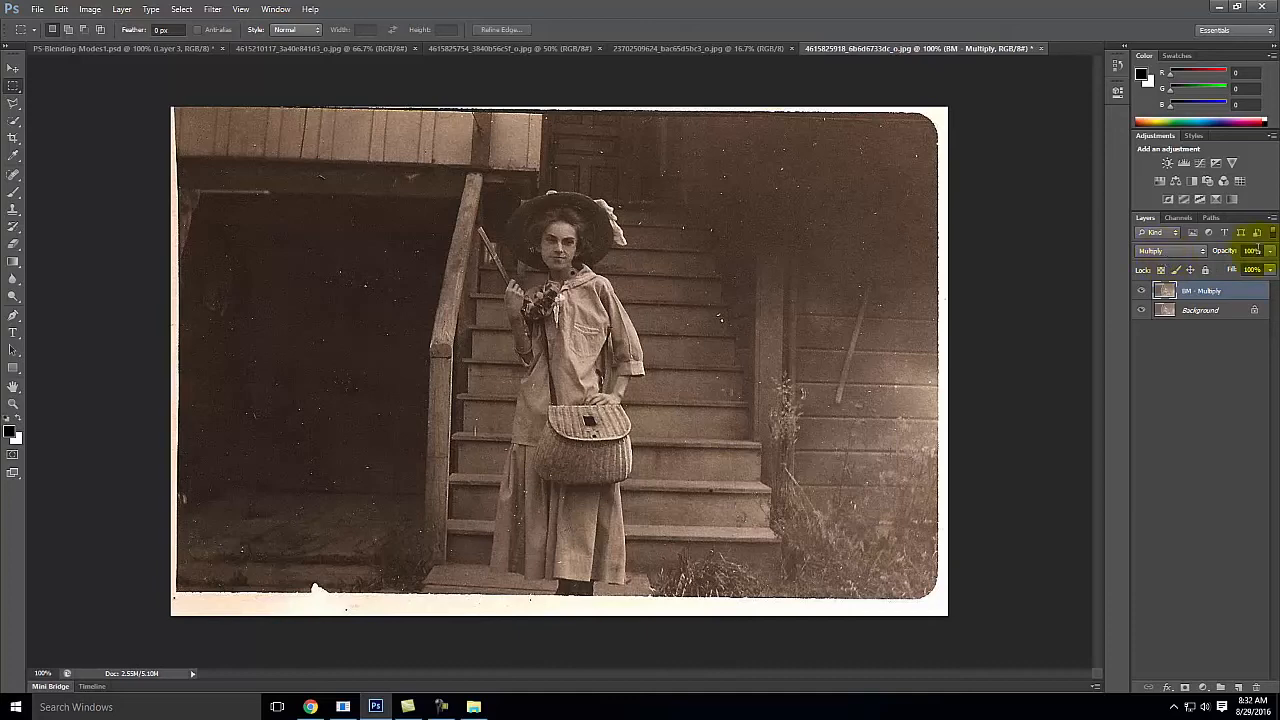
{"action": "left_click", "coordinate": [1270, 251]}
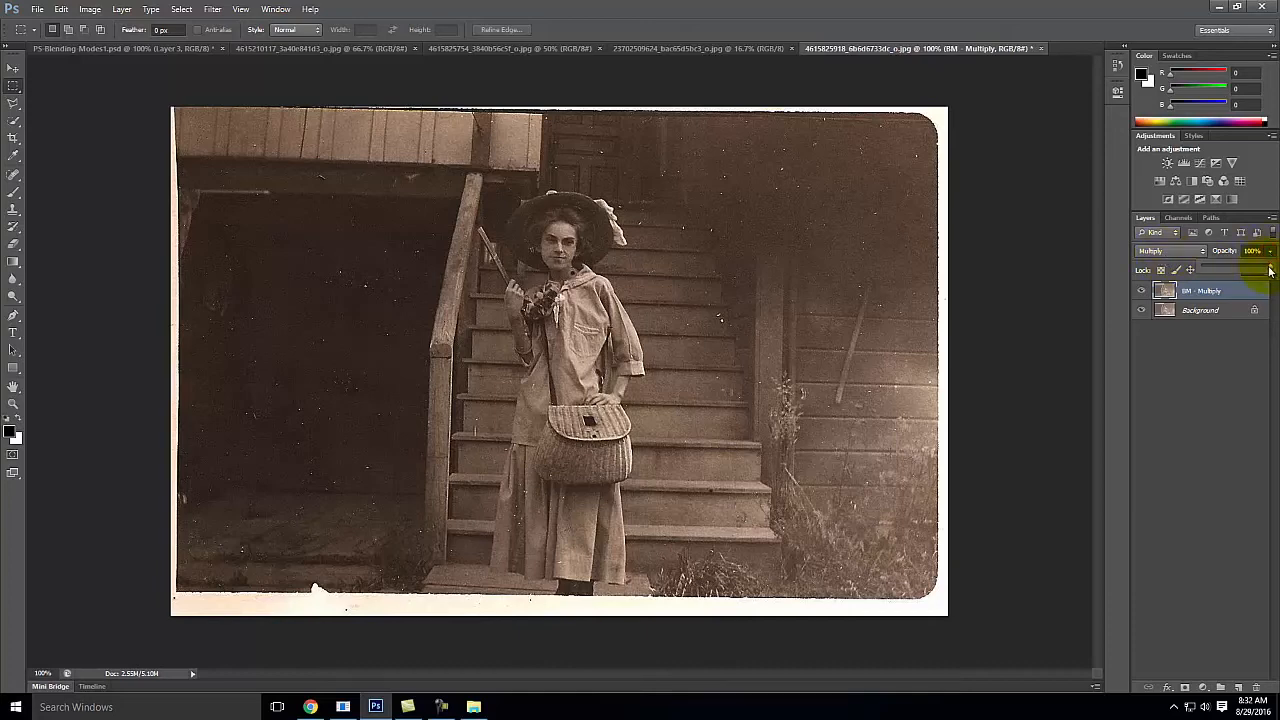
{"action": "mouse_move", "coordinate": [1270, 270]}
{"action": "left_mouse_down"}
{"action": "mouse_move", "coordinate": [1203, 272]}
{"action": "mouse_move", "coordinate": [1263, 270]}
{"action": "mouse_move", "coordinate": [1250, 270]}
{"action": "left_mouse_up"}
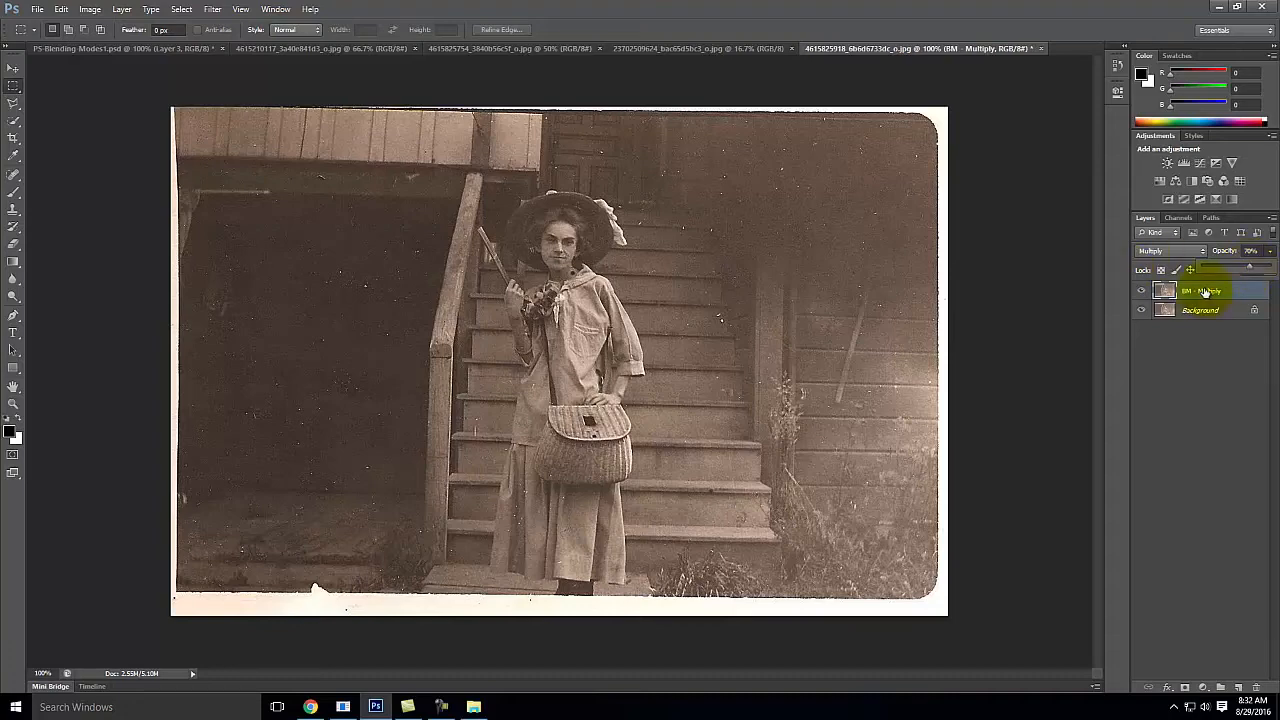
{"action": "left_click_drag", "start_coordinate": [1249, 268], "coordinate": [1277, 274]}
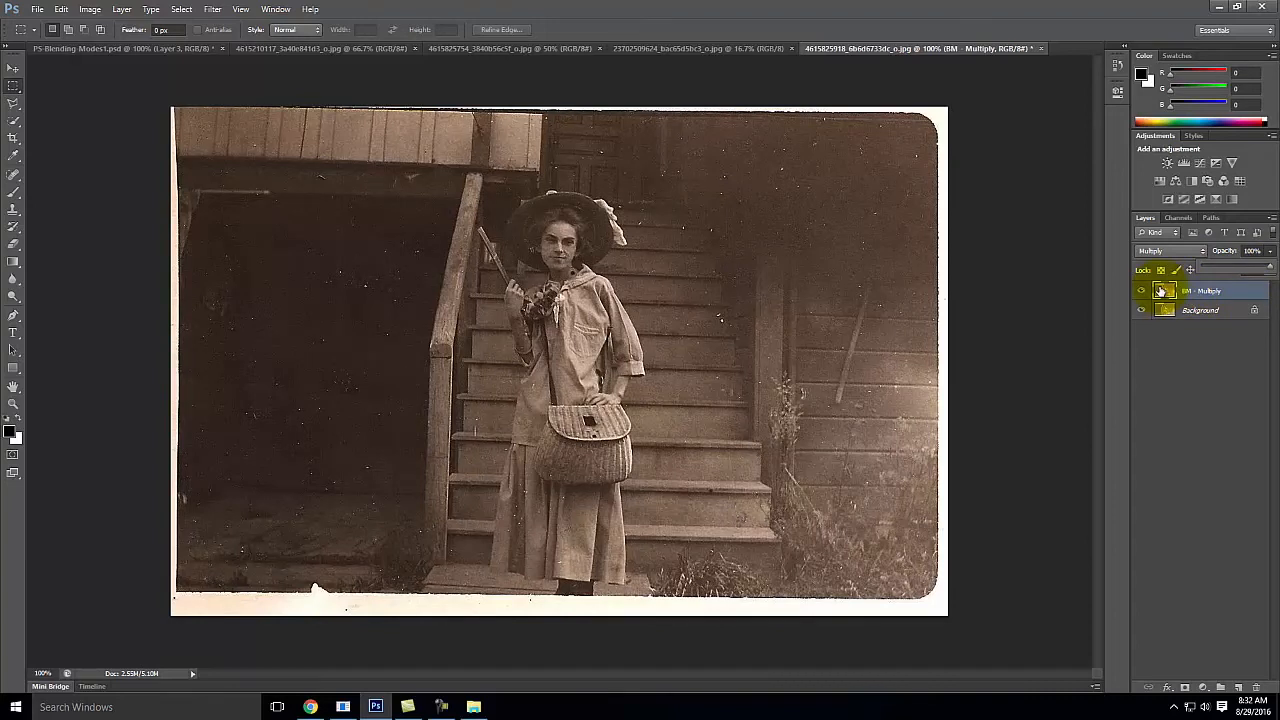
Step: Duplicate the BM - Multiply layer and set the copy's opacity to 50%
{"action": "right_click", "coordinate": [1220, 290]}
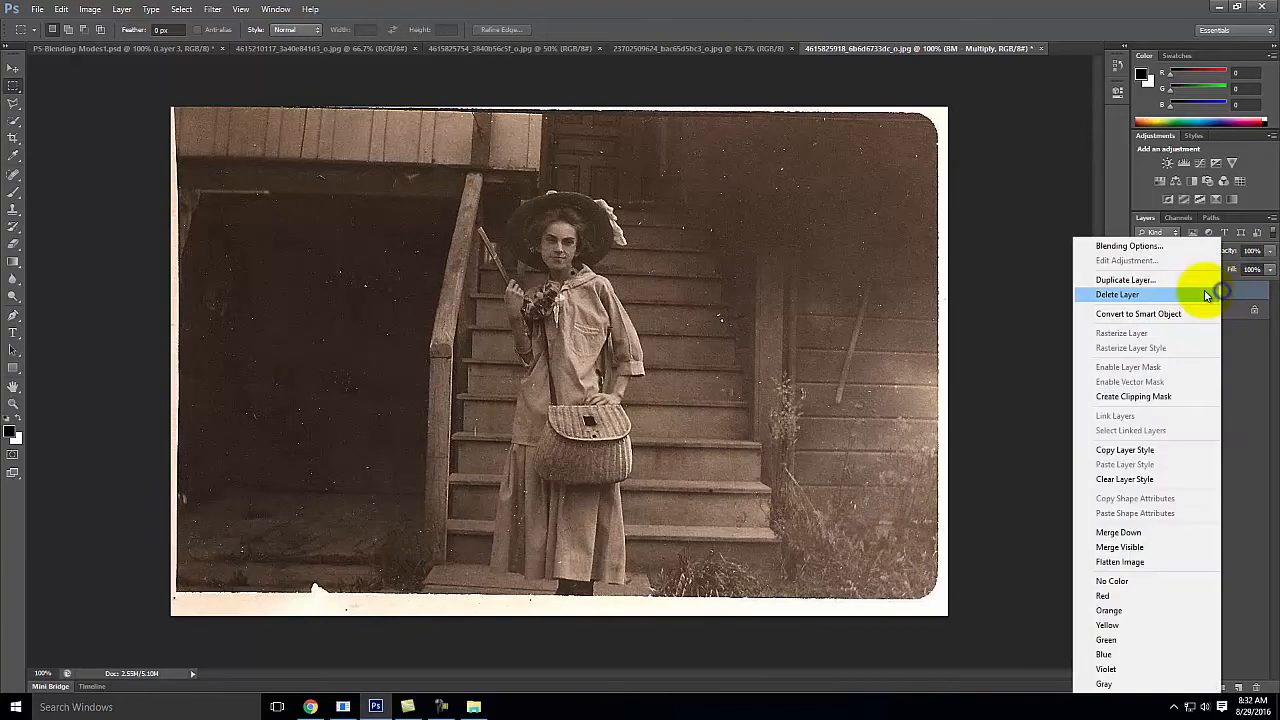
{"action": "left_click", "coordinate": [1186, 280]}
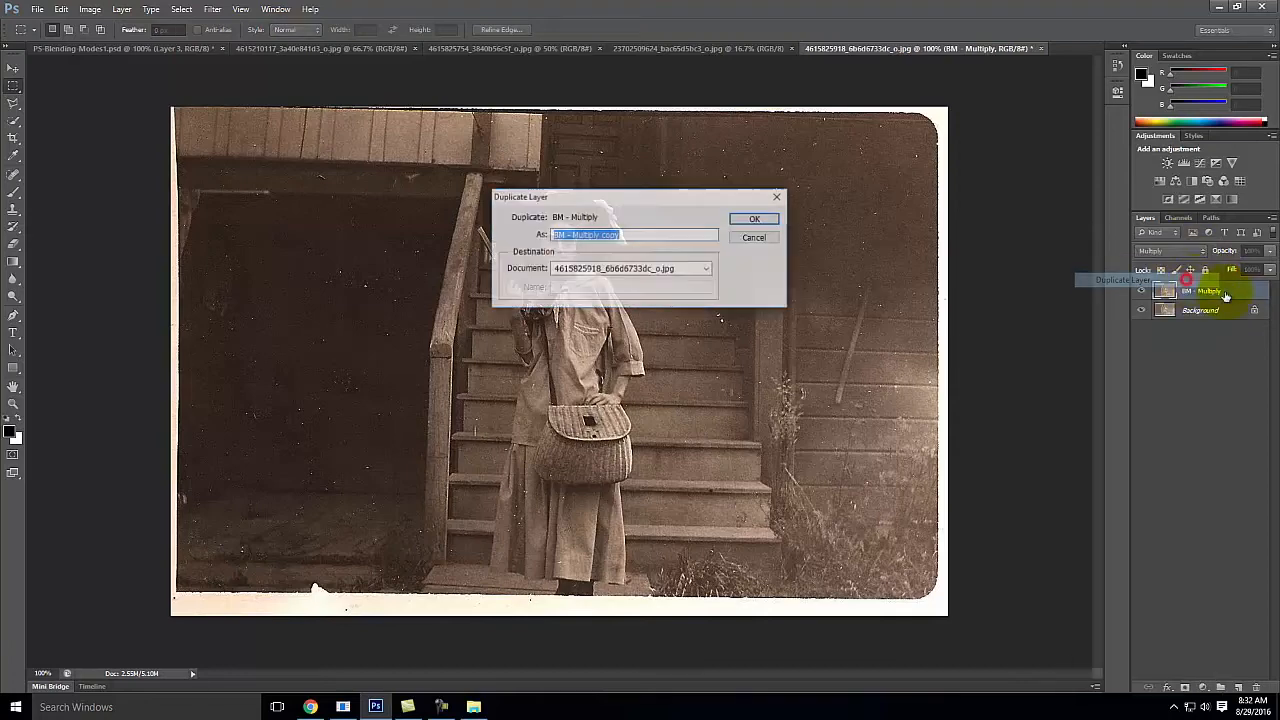
{"action": "left_click", "coordinate": [752, 219]}
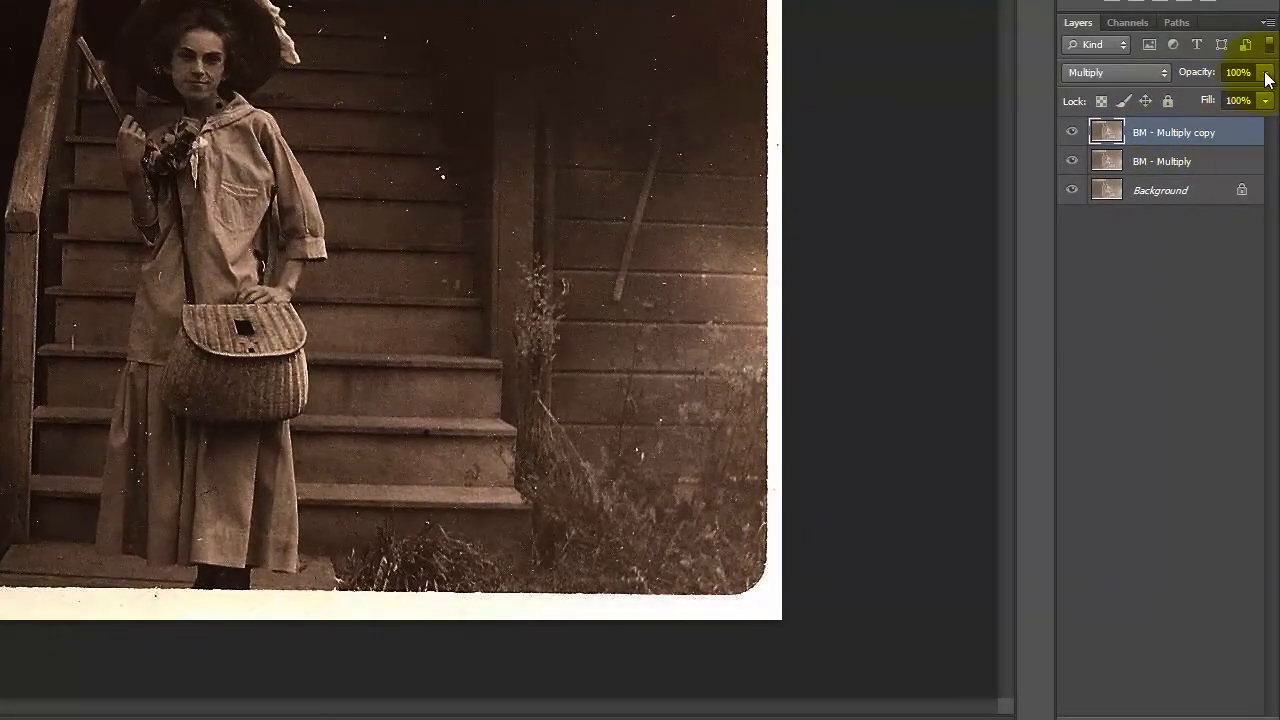
{"action": "left_click", "coordinate": [1266, 119]}
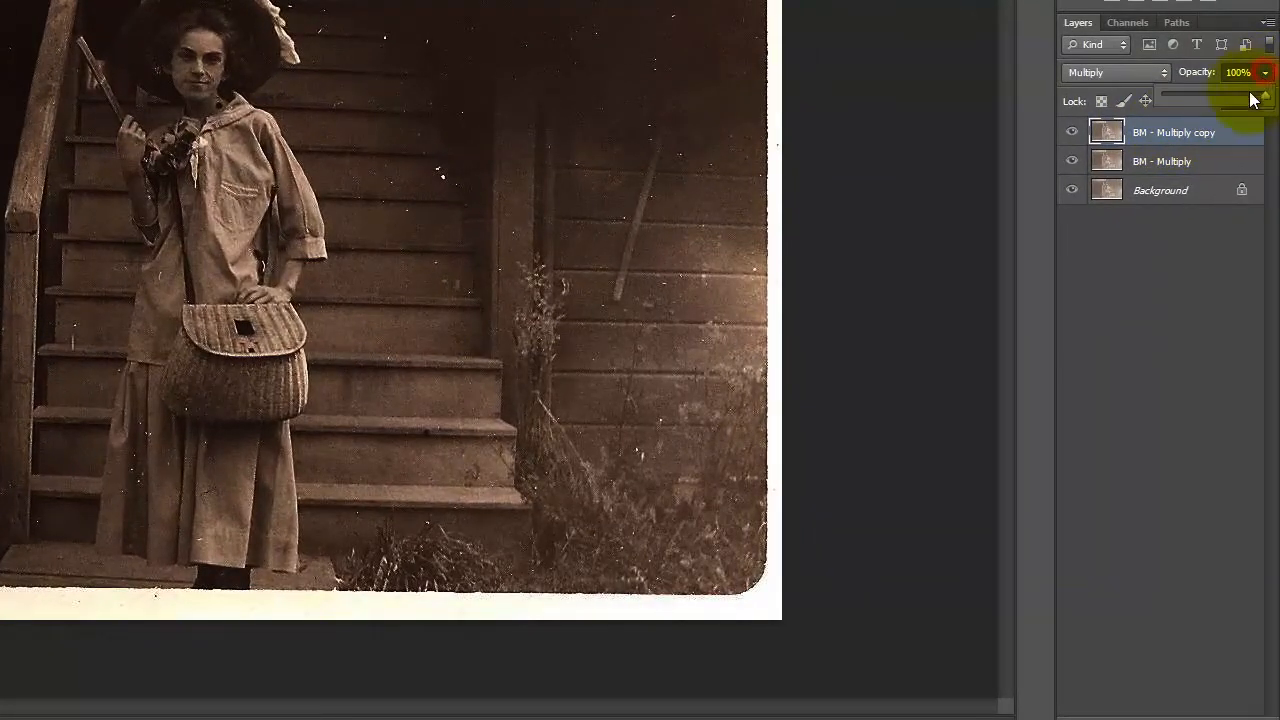
{"action": "left_click_drag", "start_coordinate": [1264, 98], "coordinate": [1220, 101]}
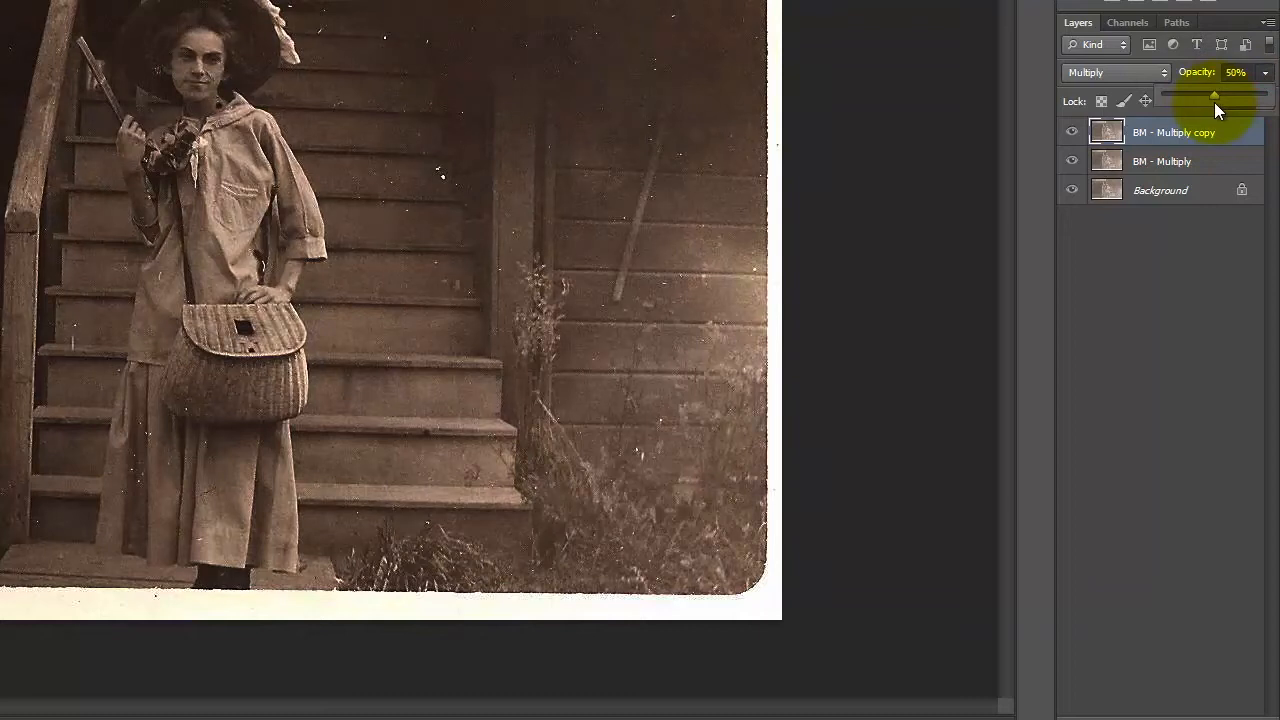
Step: Review the BM - Multiply layer and its copy in turn, and hide the copy
{"action": "left_click", "coordinate": [1163, 162]}
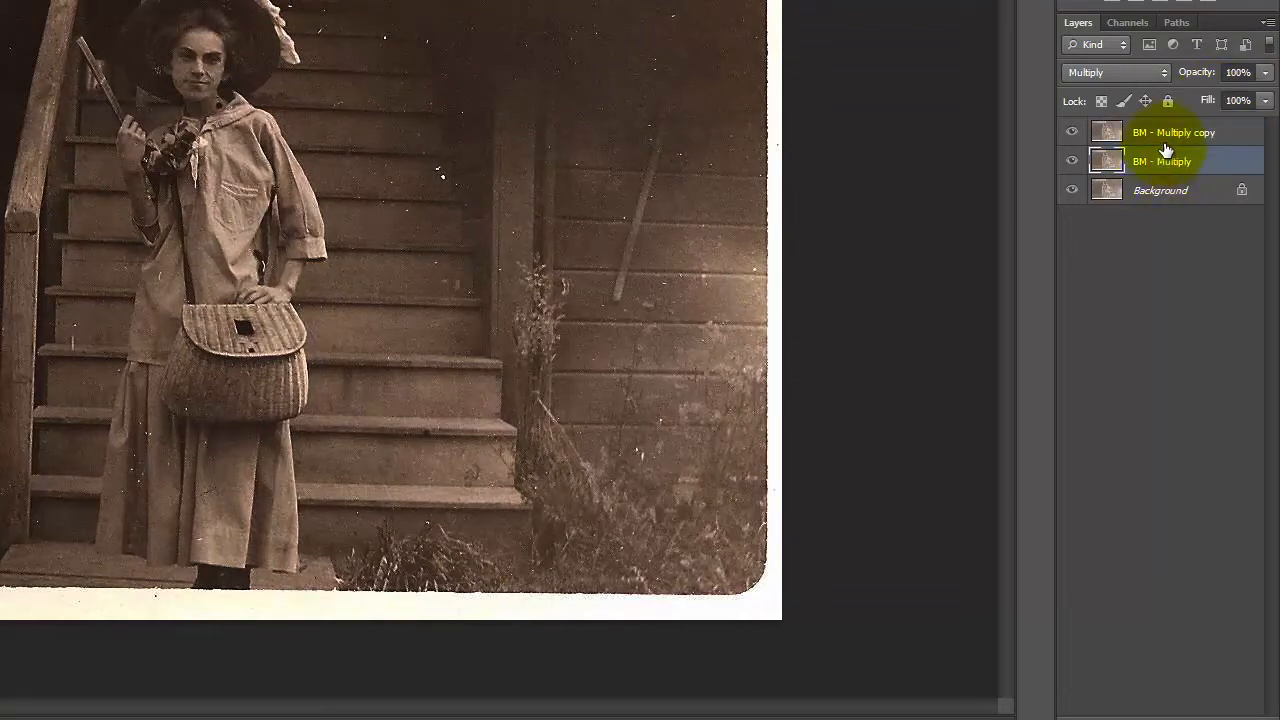
{"action": "left_click", "coordinate": [1166, 133]}
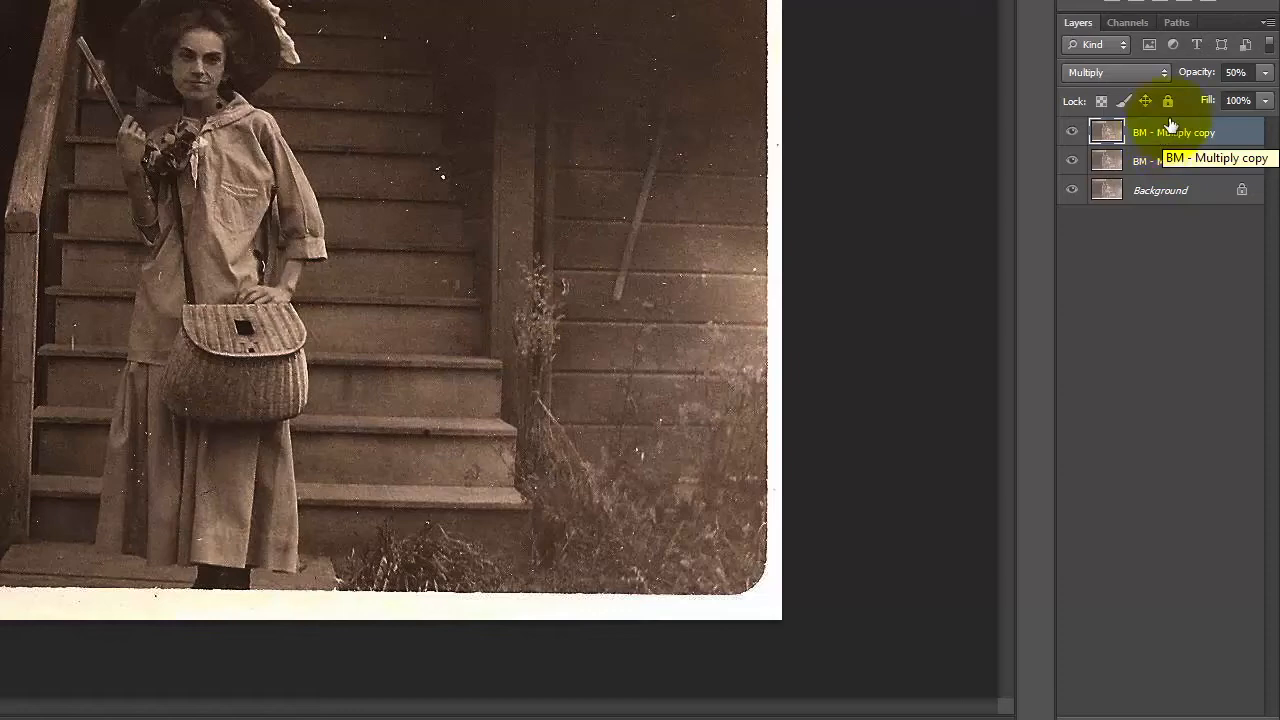
{"action": "left_click", "coordinate": [1073, 132]}
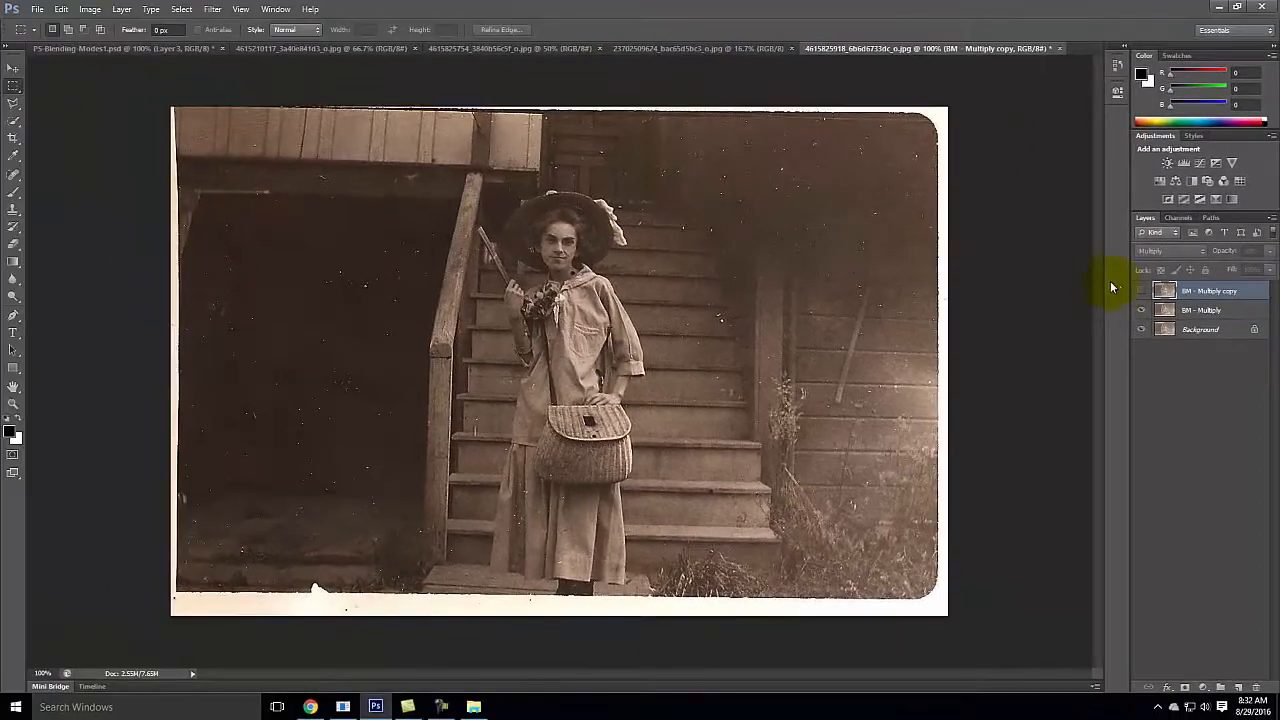
Step: Delete the BM - Multiply copy layer and compare the photo with and without the BM - Multiply layer
{"action": "left_click", "coordinate": [1203, 311]}
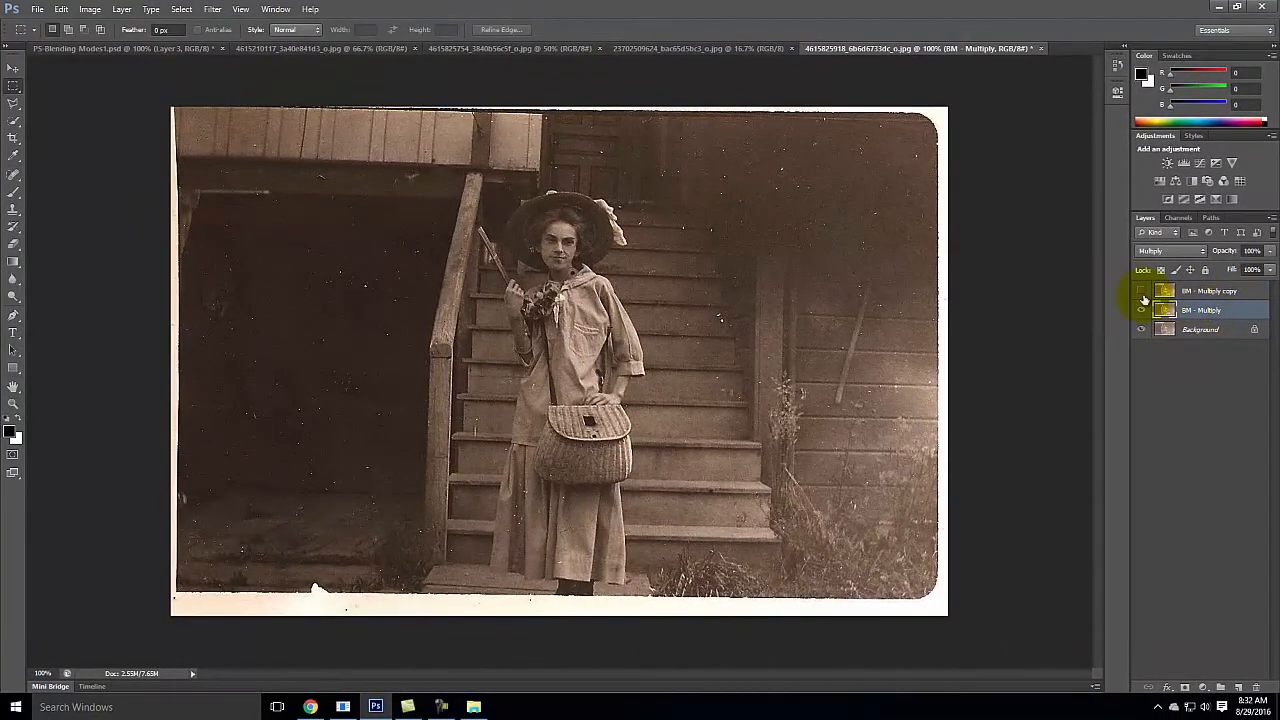
{"action": "left_click", "coordinate": [1226, 291]}
{"action": "right_click", "coordinate": [1228, 290]}
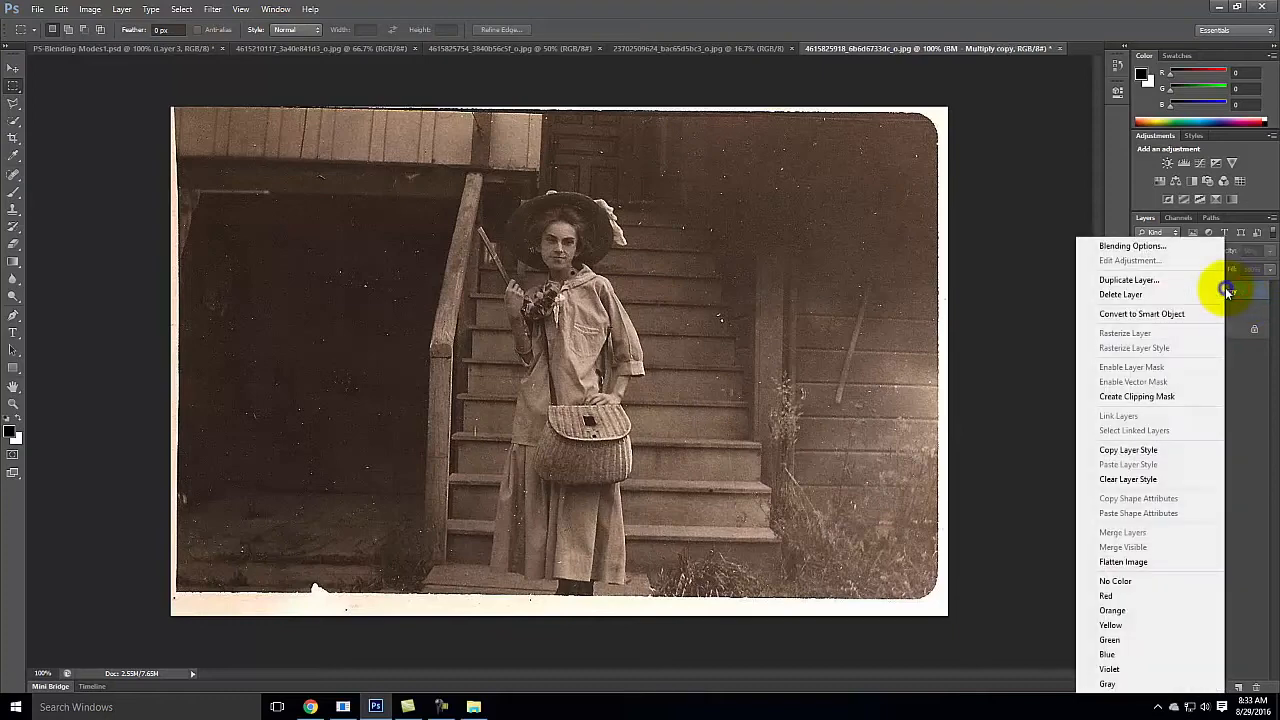
{"action": "left_click", "coordinate": [1168, 293]}
{"action": "left_click", "coordinate": [592, 265]}
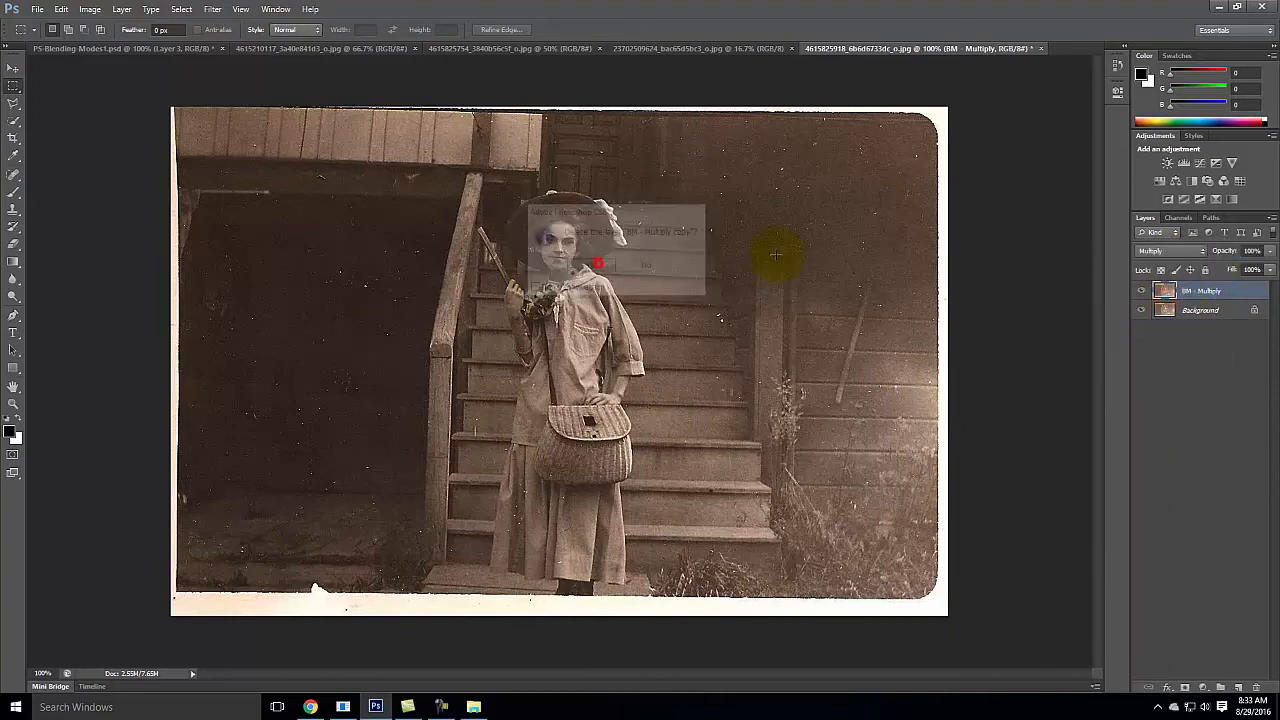
{"action": "left_click", "coordinate": [1140, 292]}
{"action": "left_click", "coordinate": [1140, 292]}
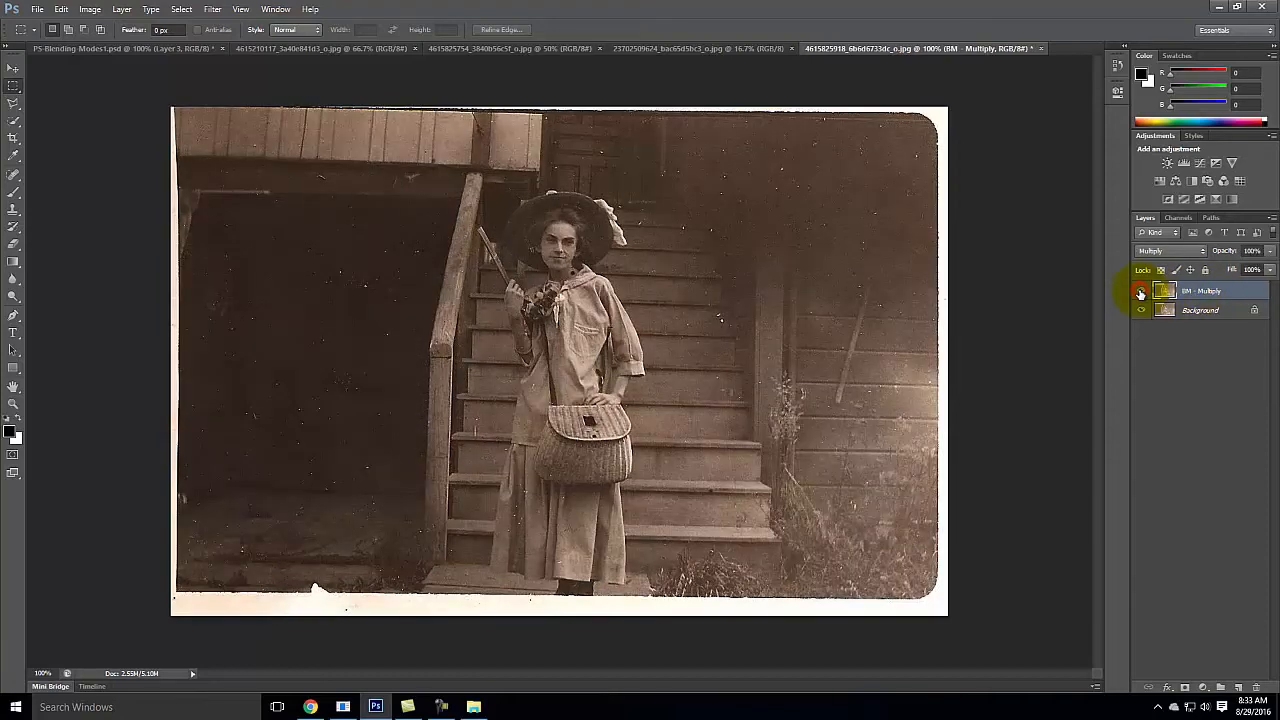
Step: Duplicate the Background layer and rename the duplicate as "BM - Screen"
{"action": "left_click", "coordinate": [1242, 310]}
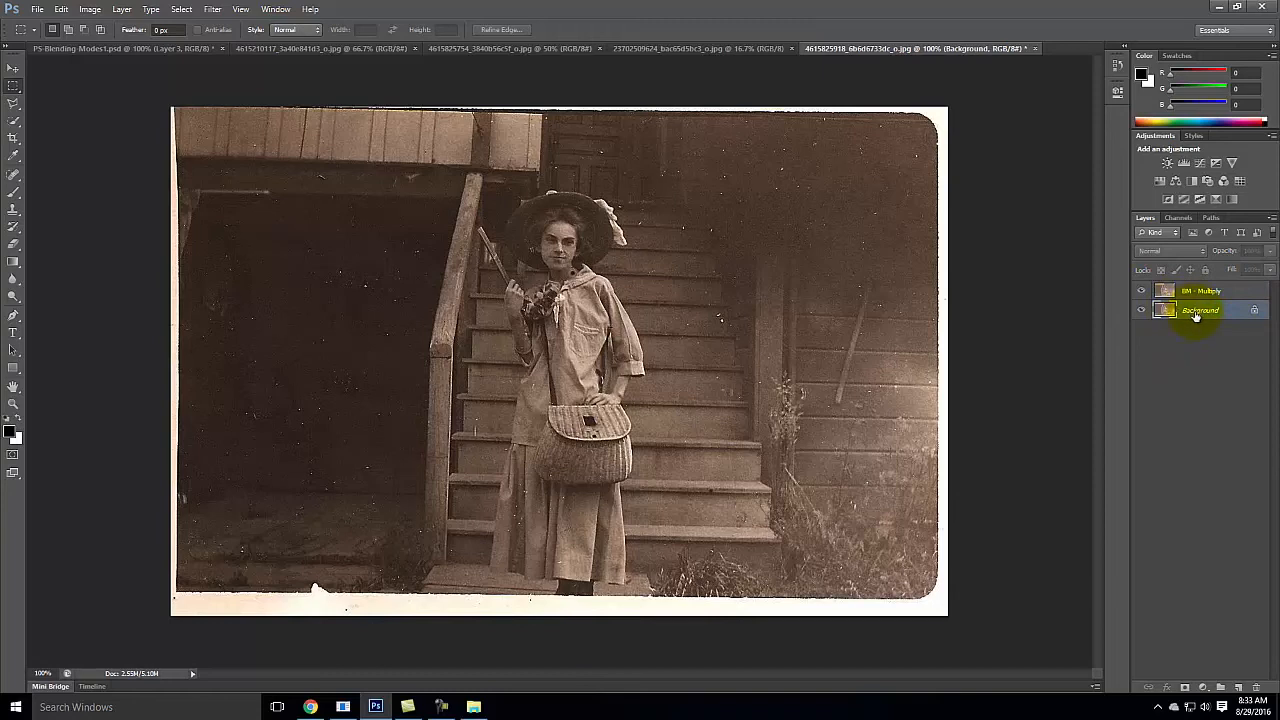
{"action": "right_click", "coordinate": [1195, 314]}
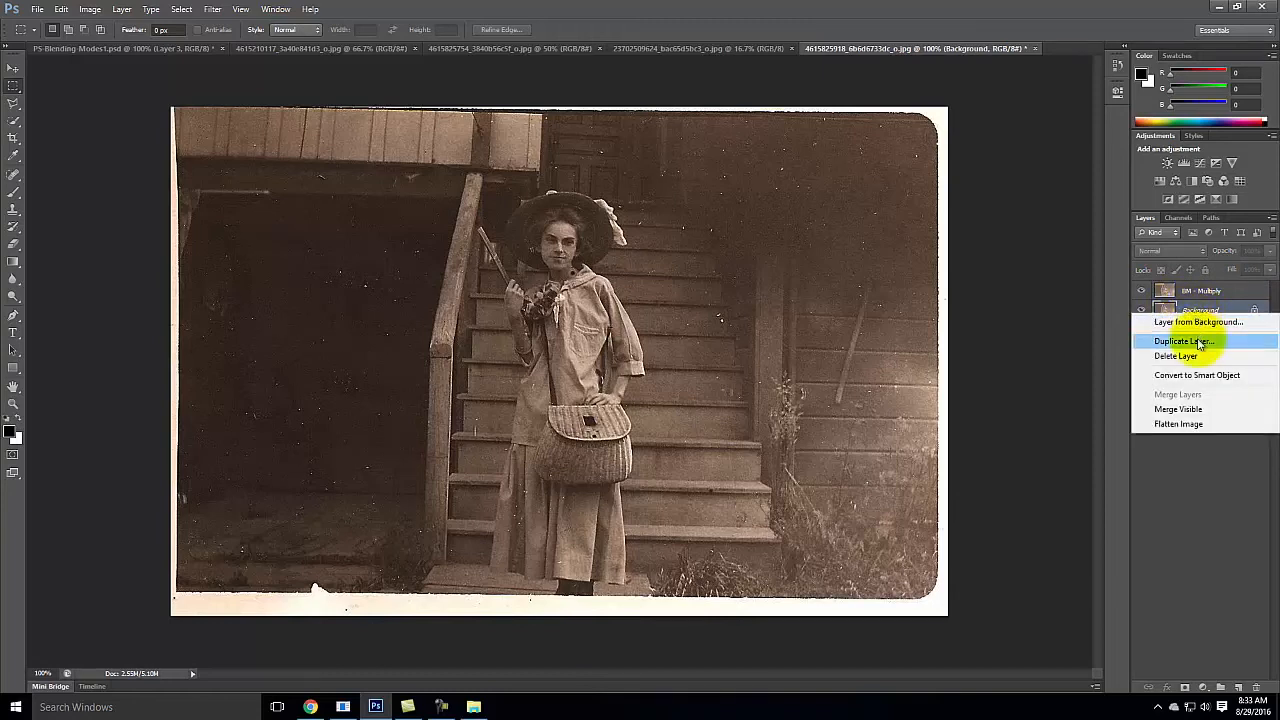
{"action": "left_click", "coordinate": [1208, 482]}
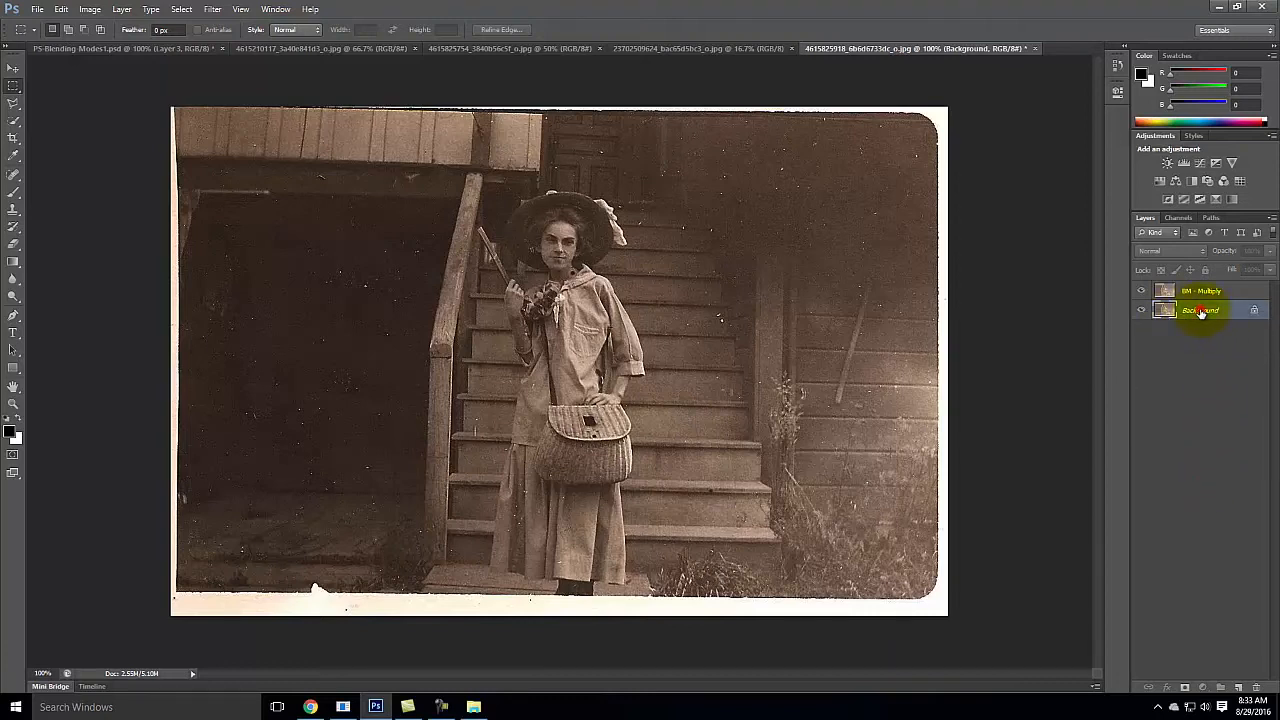
{"action": "left_click_drag", "start_coordinate": [1251, 698], "coordinate": [1238, 688]}
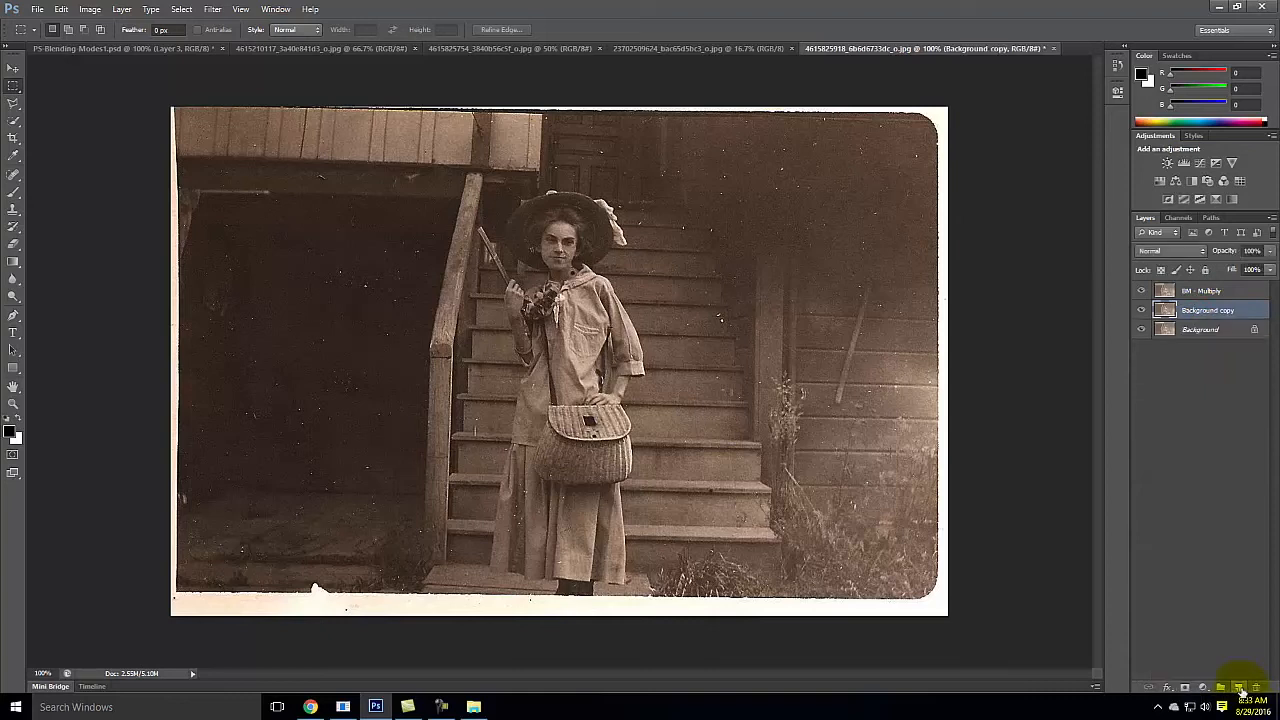
{"action": "double_click", "coordinate": [1205, 311]}
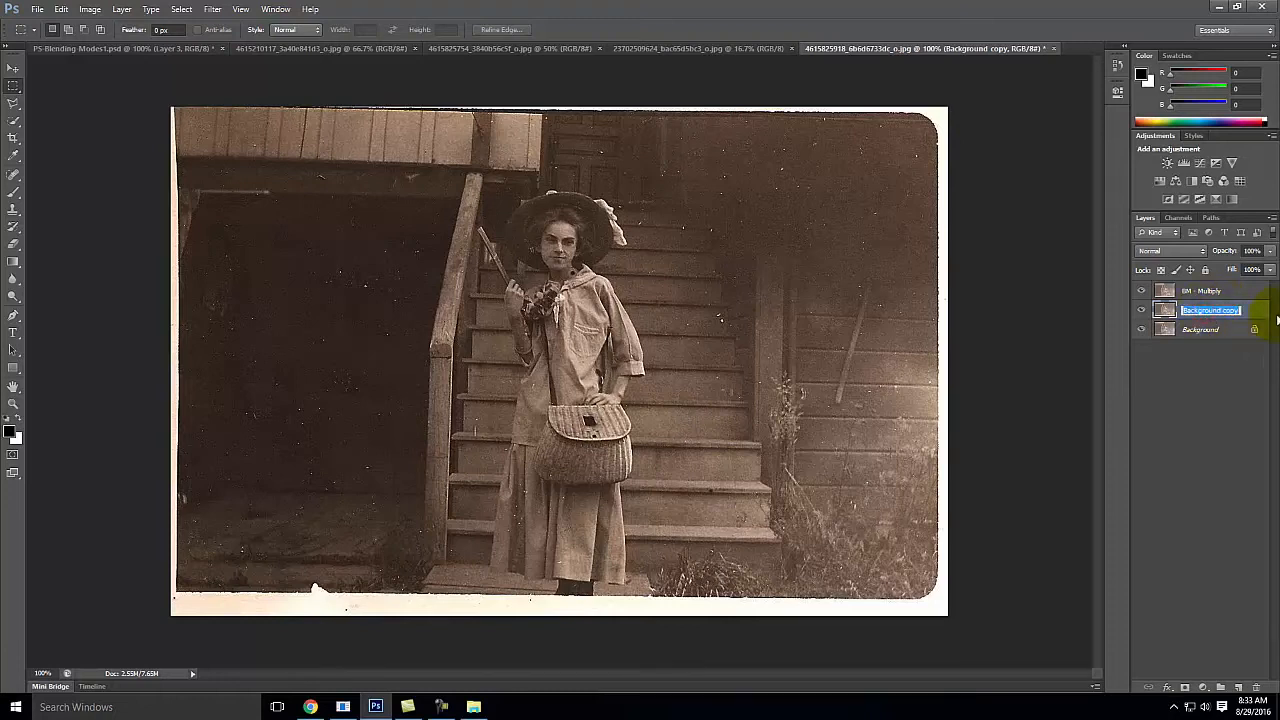
{"action": "type", "text": "BM"}
{"action": "key", "text": "BackSpace"}
{"action": "type", "text": "Screen"}
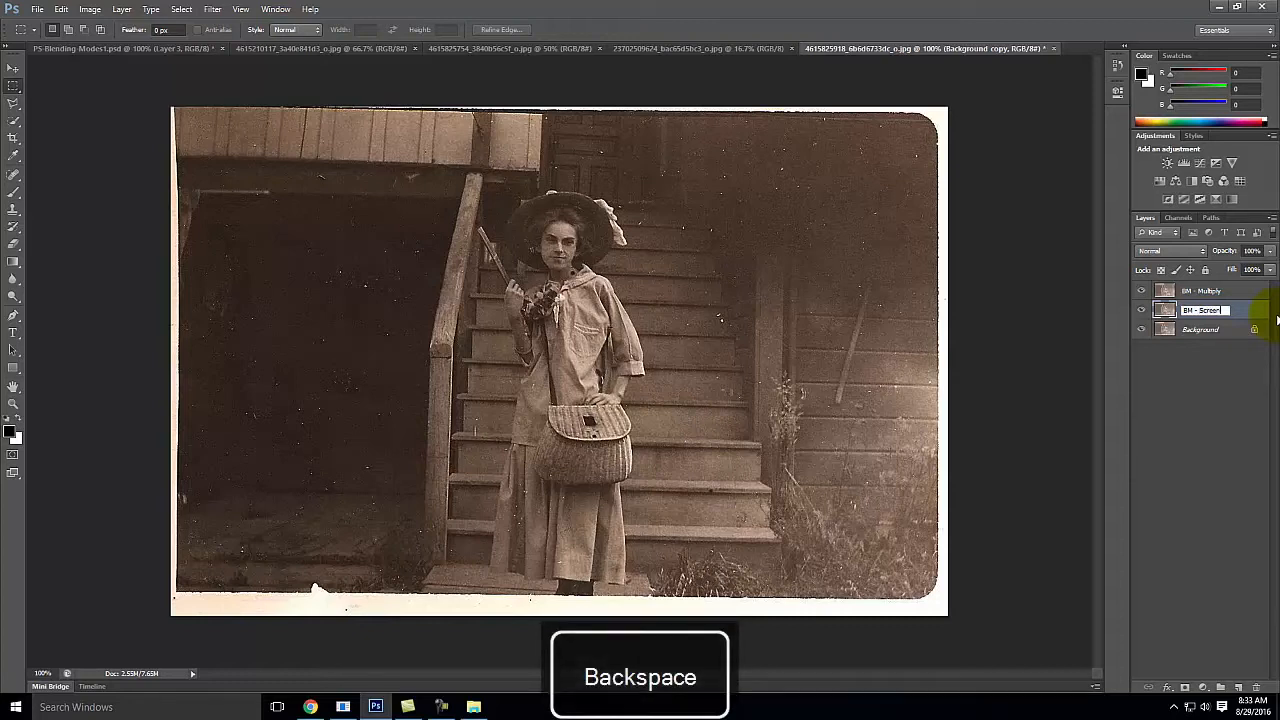
{"action": "left_click", "coordinate": [1222, 360]}
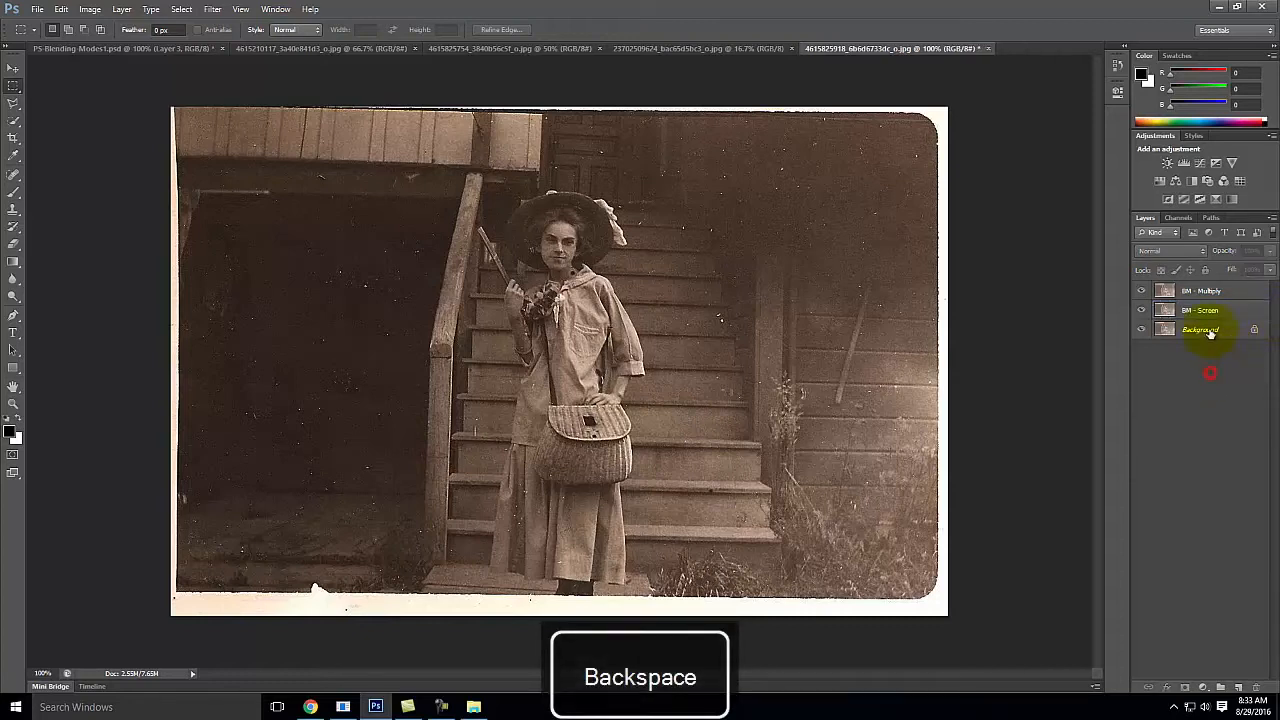
Step: Move the BM - Screen layer above BM - Multiply and apply the Screen blend mode to it with BM - Multiply hidden
{"action": "left_click_drag", "start_coordinate": [1202, 311], "coordinate": [1203, 288]}
{"action": "left_click", "coordinate": [1141, 310]}
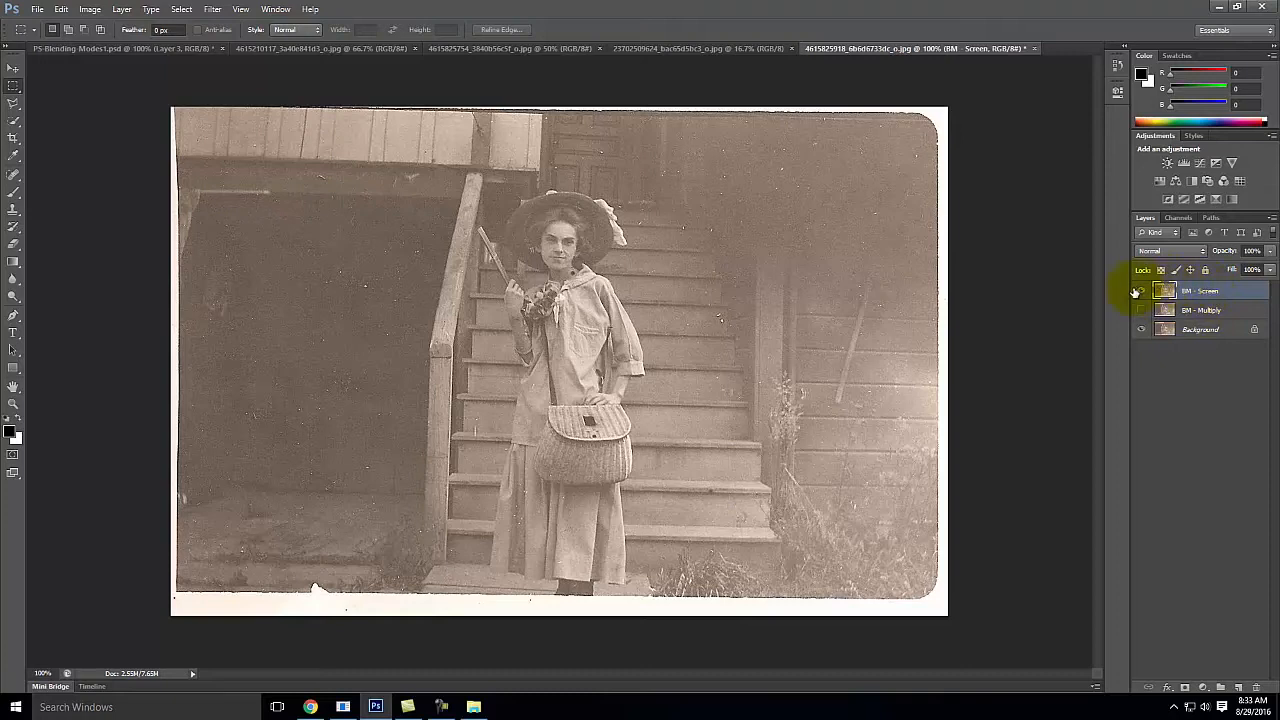
{"action": "left_click", "coordinate": [1150, 257]}
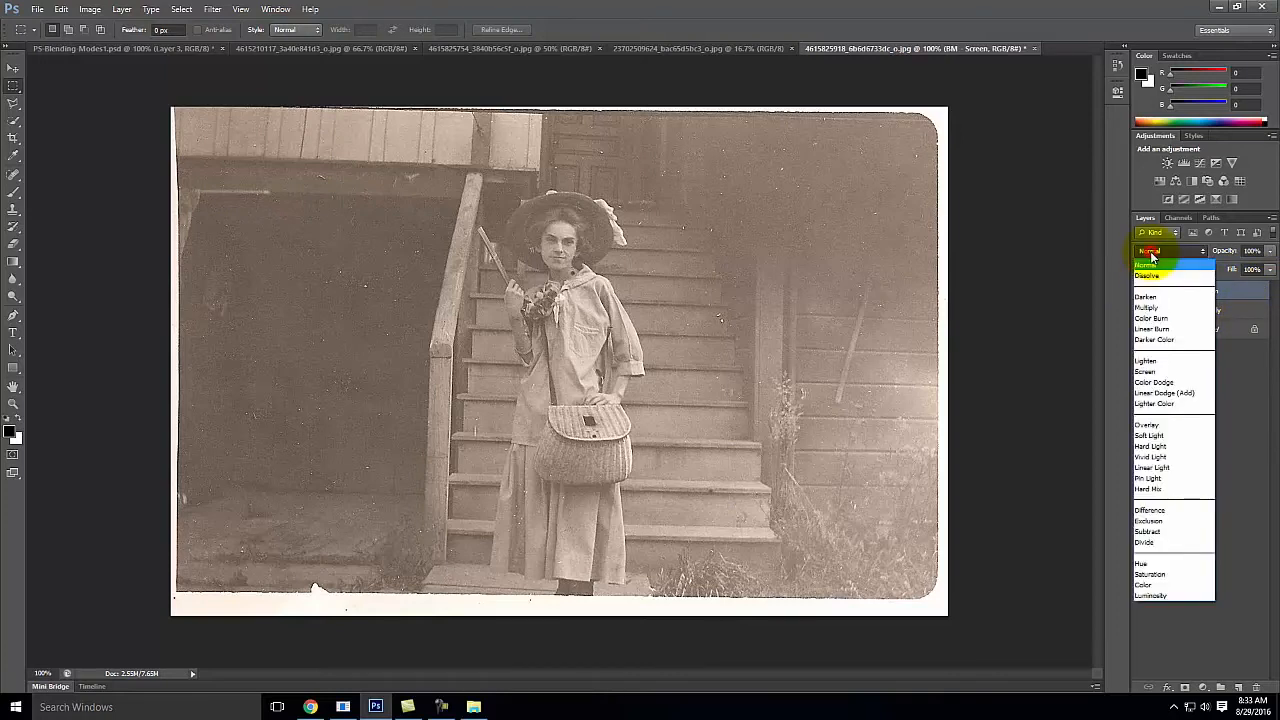
{"action": "left_click", "coordinate": [1157, 372]}
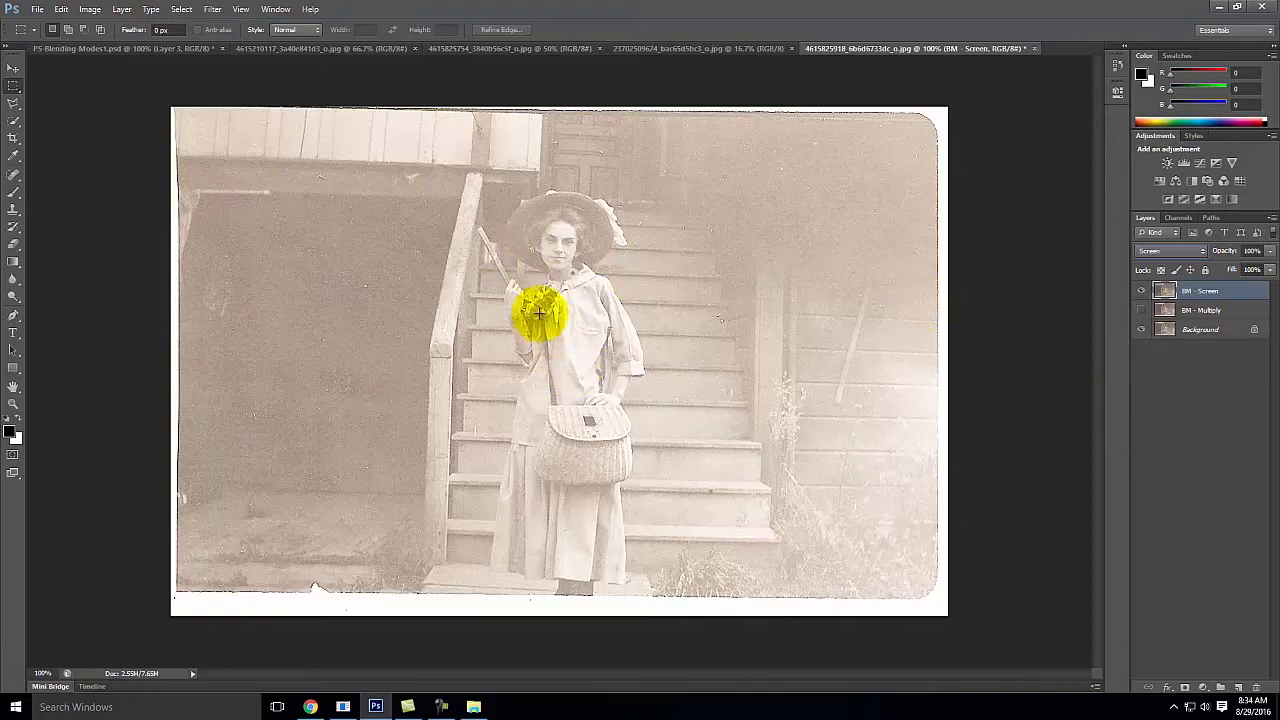
Step: Compare the woman's clothing up close with and without the BM - Screen layer
{"action": "key", "text": "ctrl+equal"}
{"action": "key", "text": "ctrl+equal"}
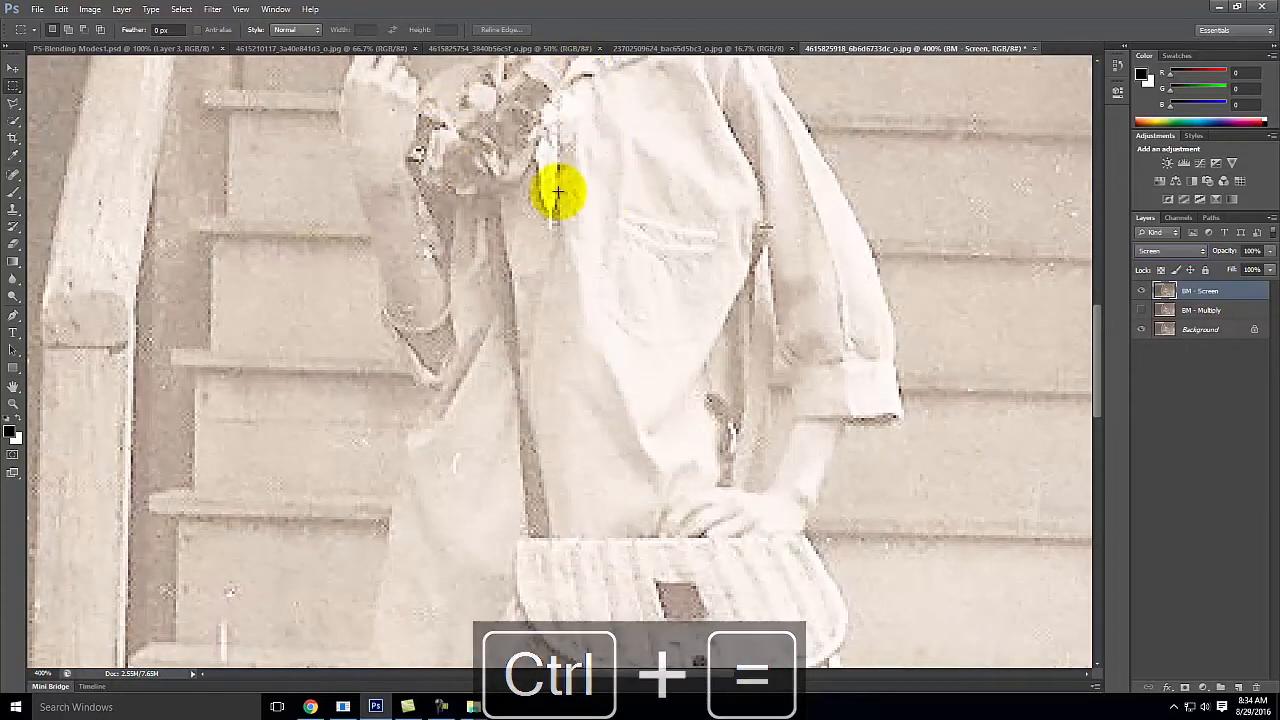
{"action": "left_click", "coordinate": [1142, 290]}
{"action": "left_click", "coordinate": [1142, 290]}
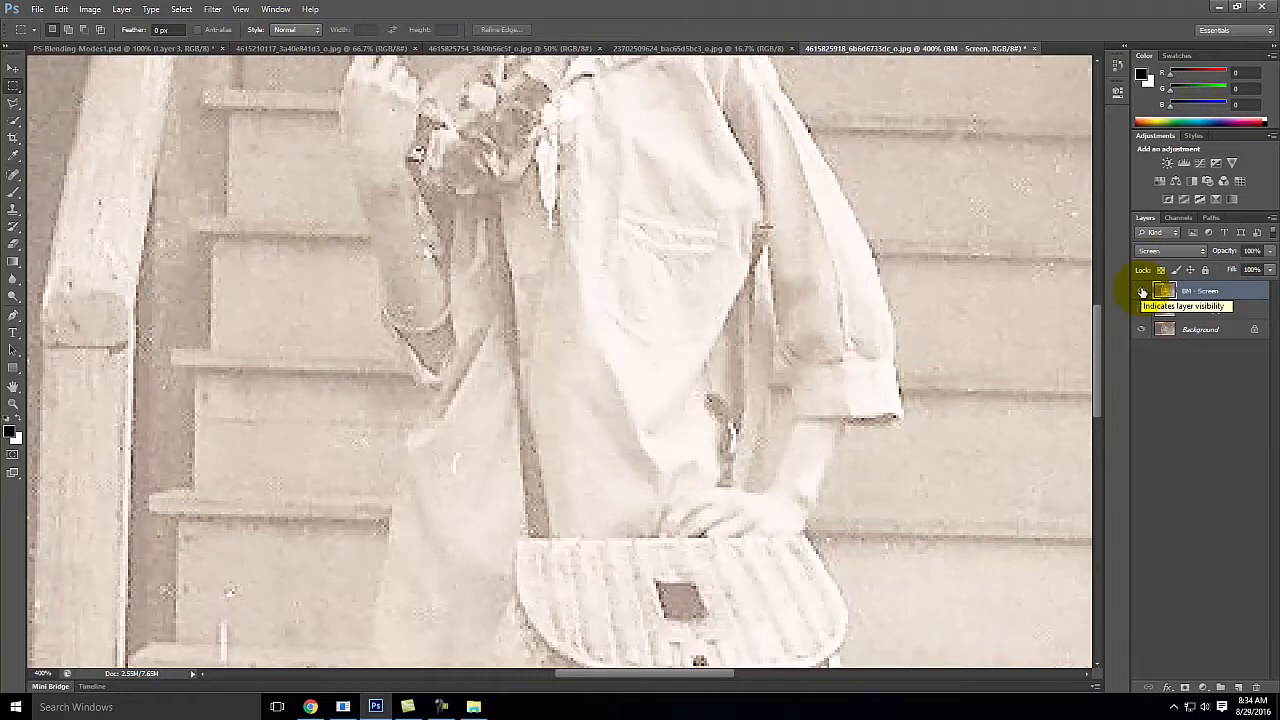
{"action": "key", "text": "ctrl+0"}
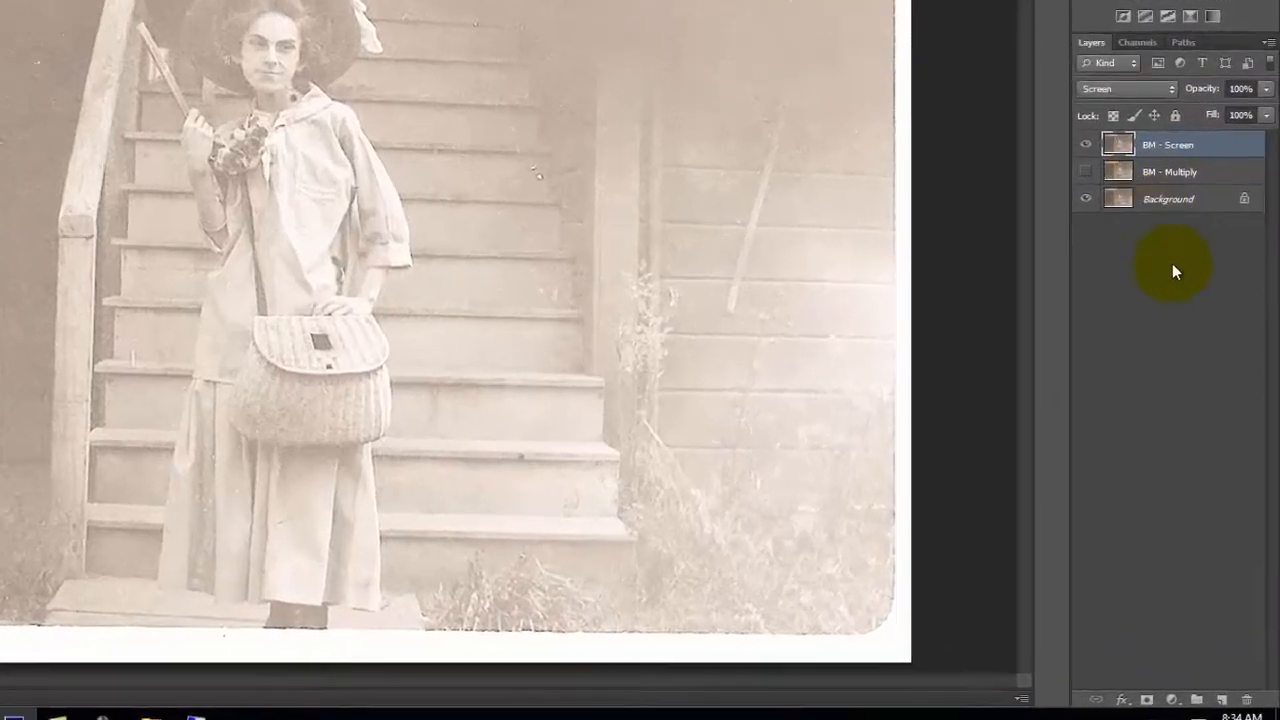
Step: Hide the BM - Screen layer and duplicate the Background layer as a new layer named "BM - Overlay"
{"action": "left_click", "coordinate": [1206, 380]}
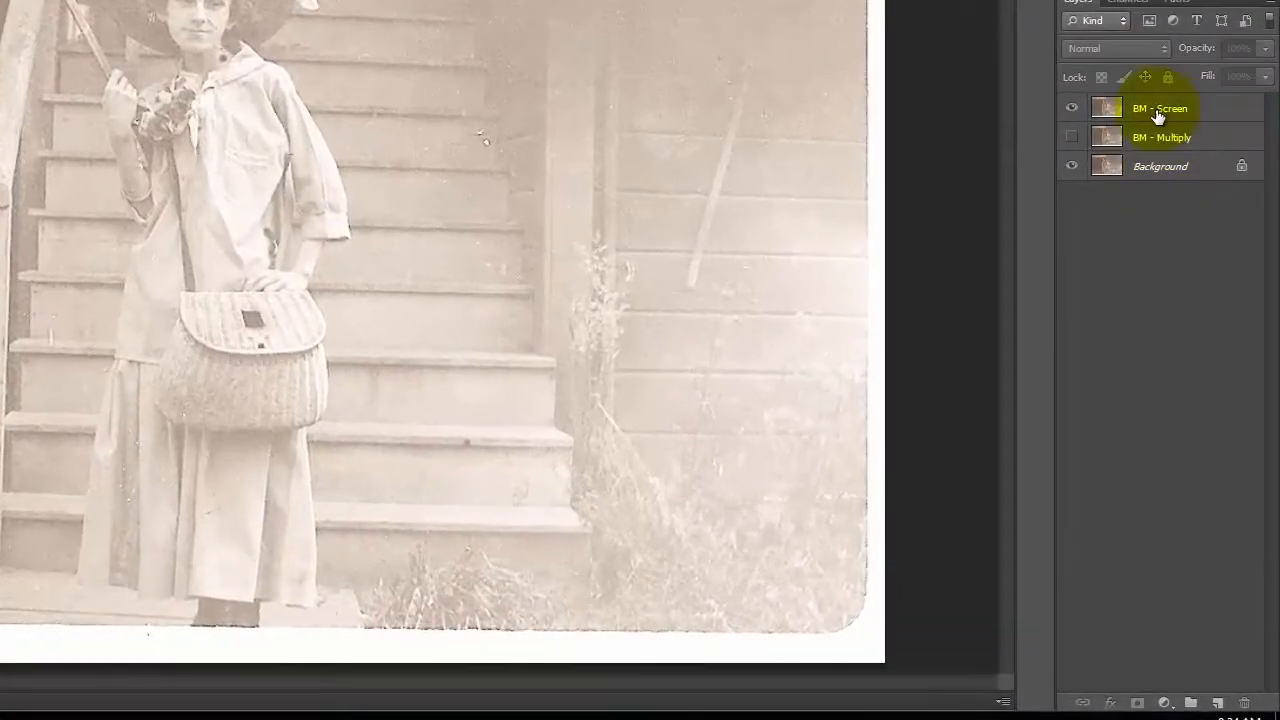
{"action": "left_click", "coordinate": [1072, 108]}
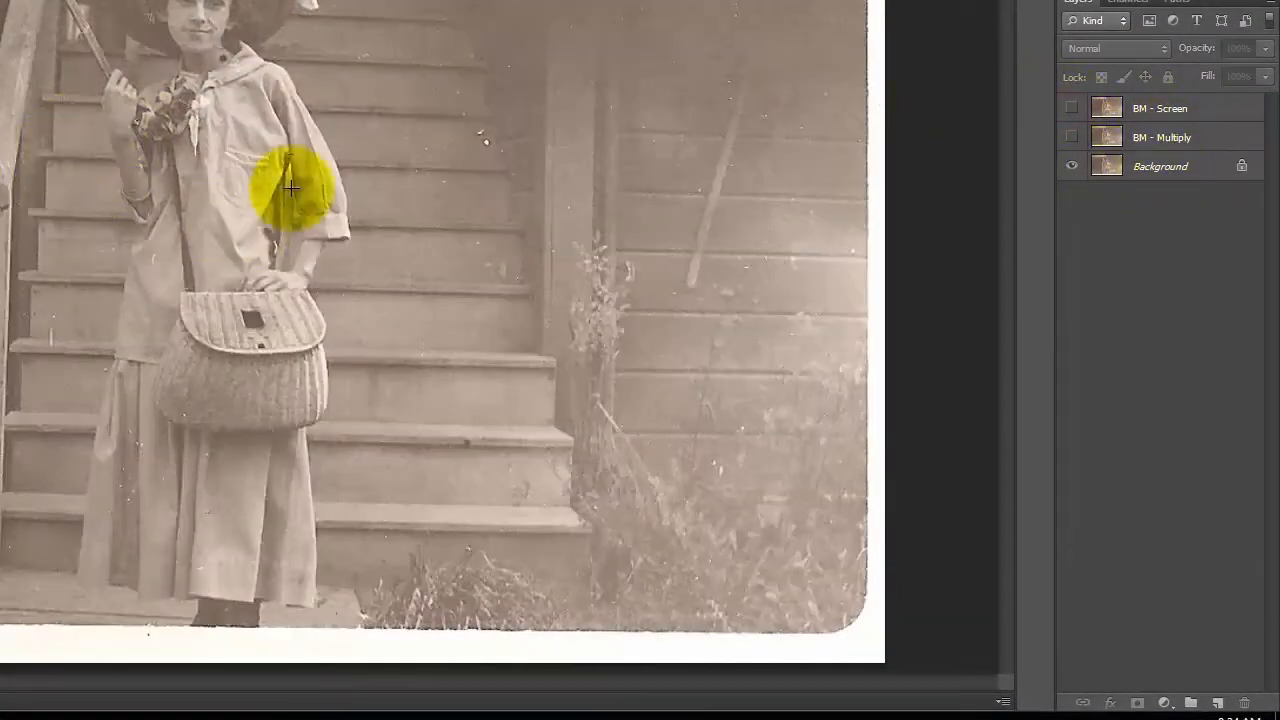
{"action": "left_click", "coordinate": [1160, 169]}
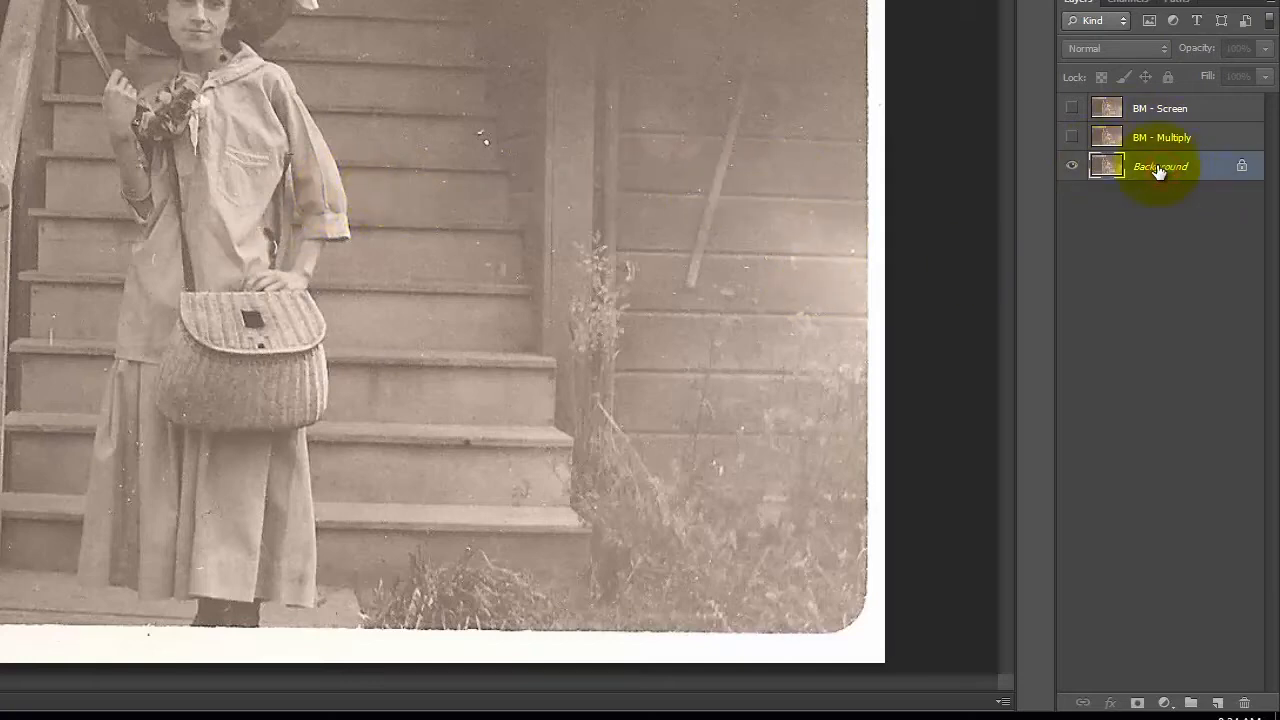
{"action": "right_click", "coordinate": [1158, 170]}
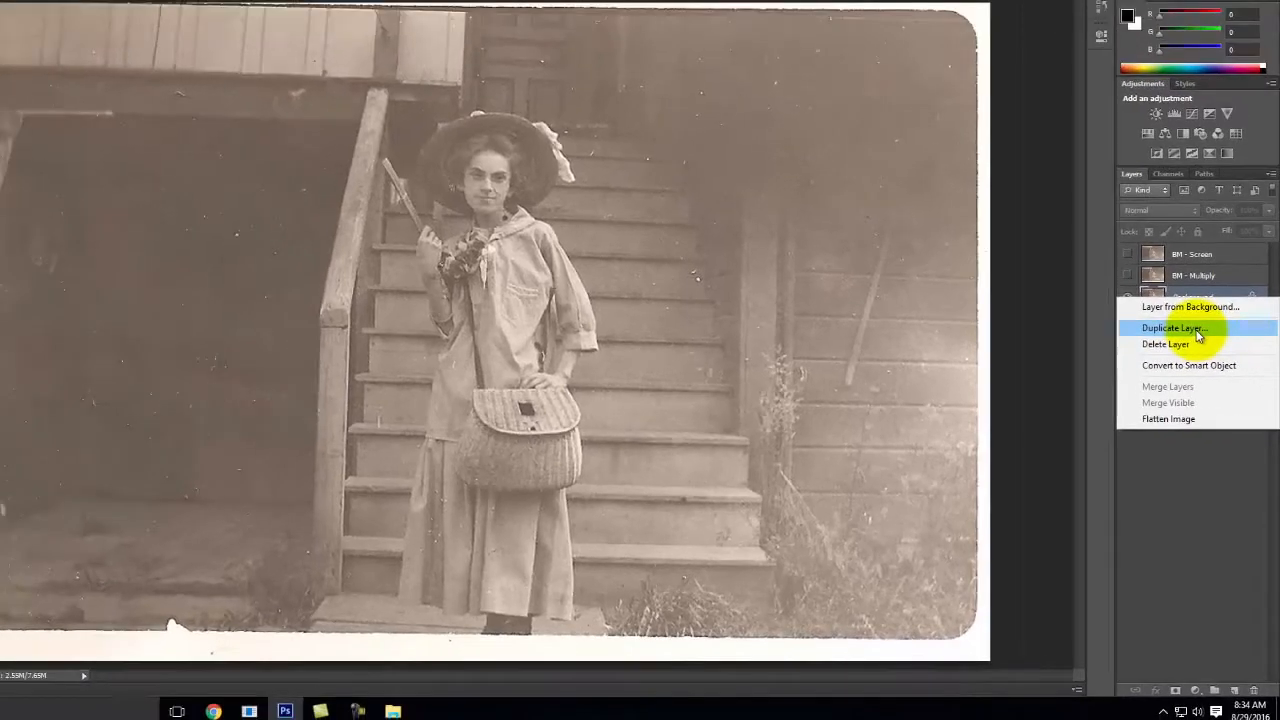
{"action": "left_click", "coordinate": [1198, 333]}
{"action": "left_click", "coordinate": [697, 179]}
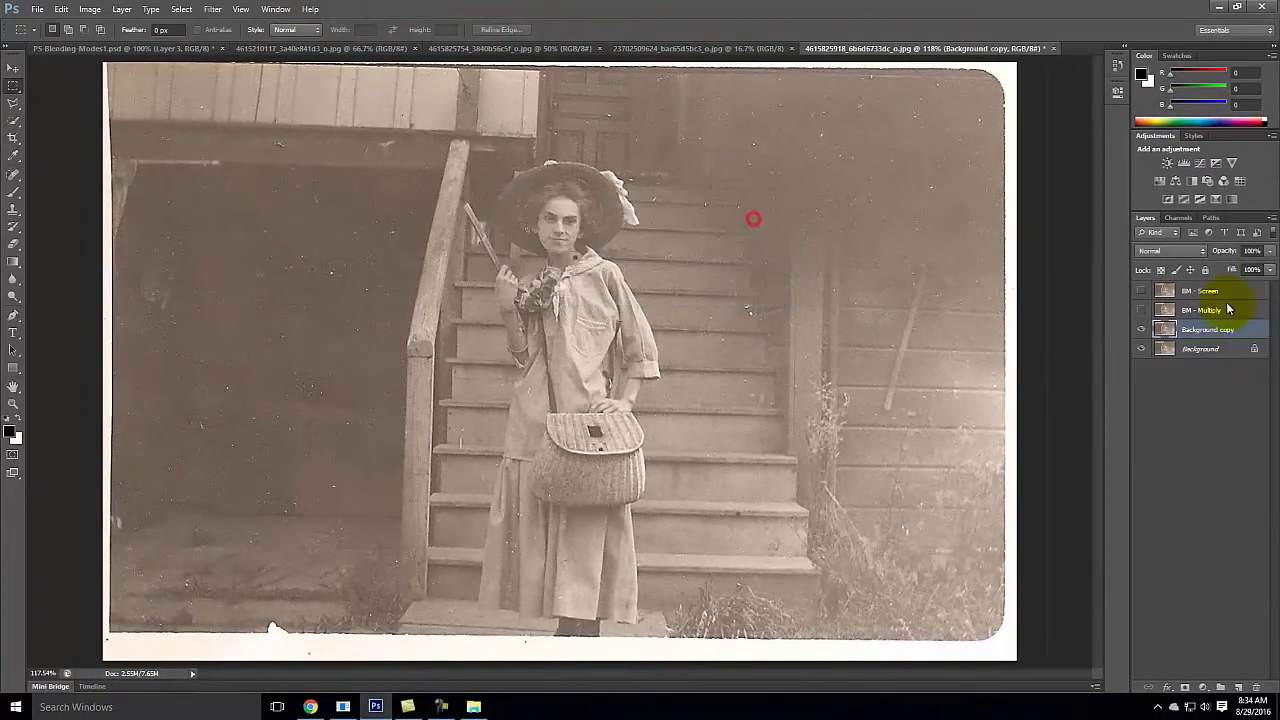
{"action": "double_click", "coordinate": [1212, 330]}
{"action": "type", "text": "BM - Overlay"}
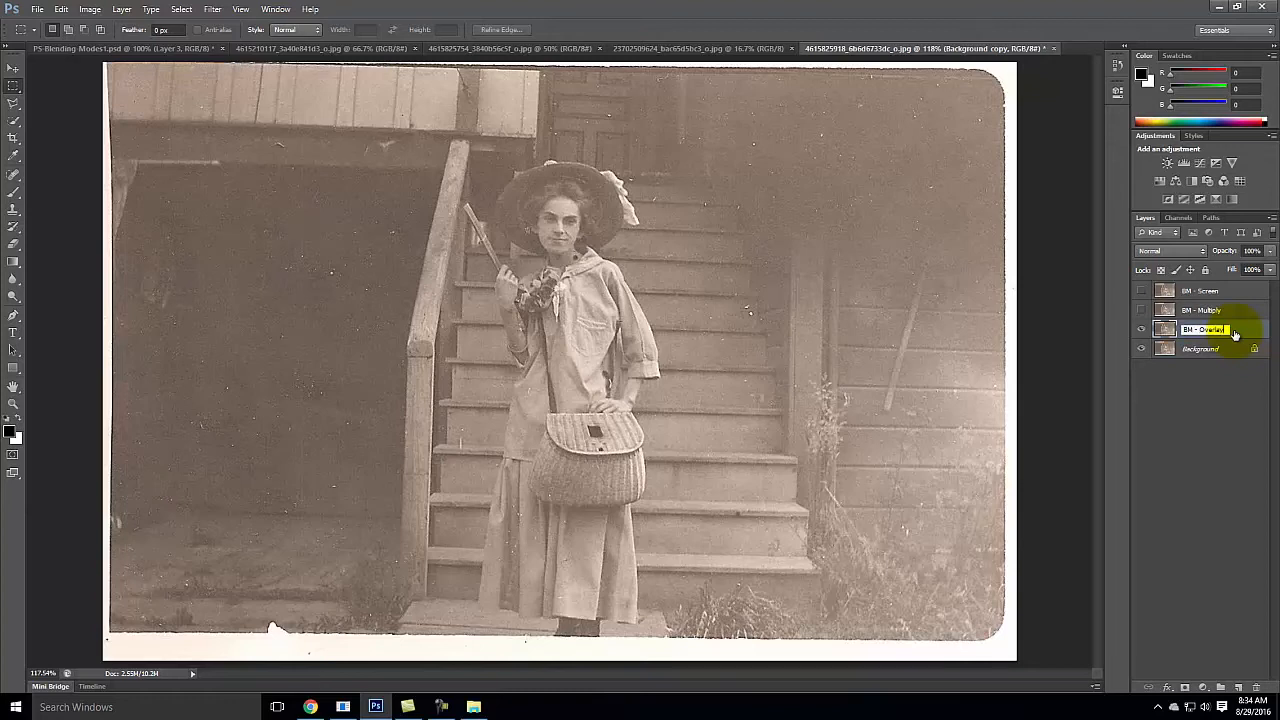
{"action": "left_click", "coordinate": [1245, 425]}
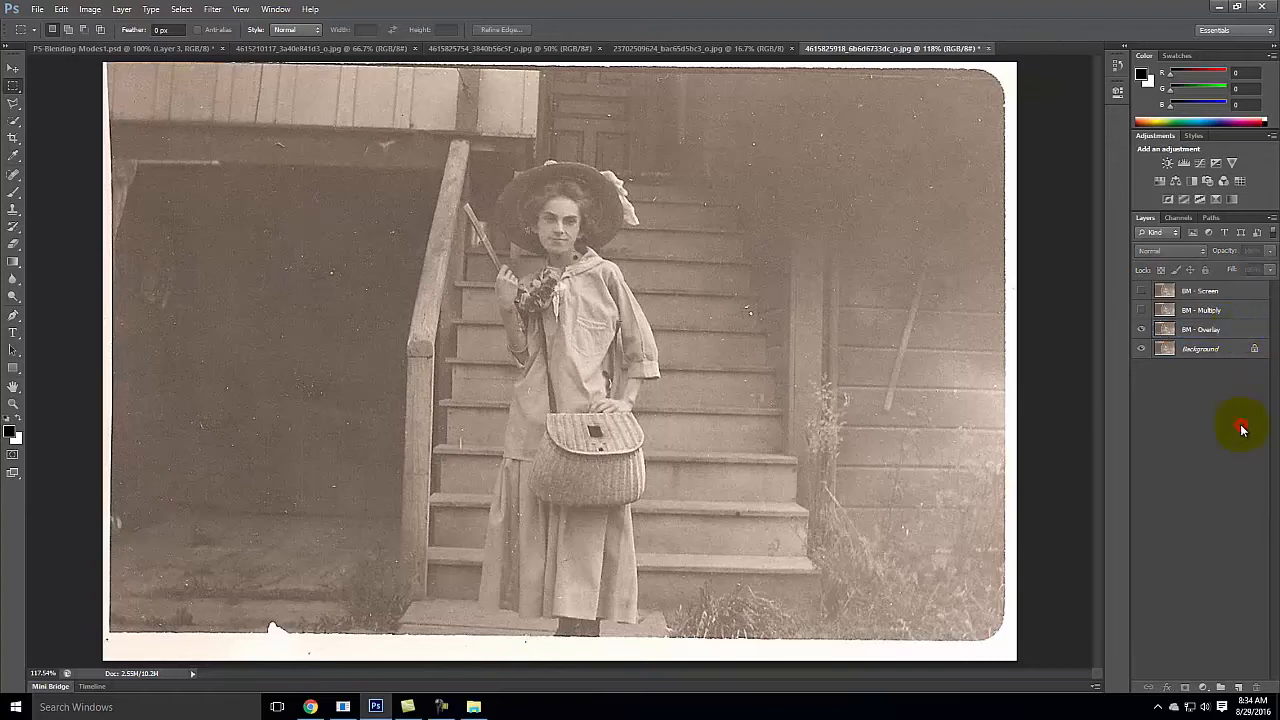
Step: Set the BM - Overlay layer's blend mode to Overlay
{"action": "left_click", "coordinate": [1219, 330]}
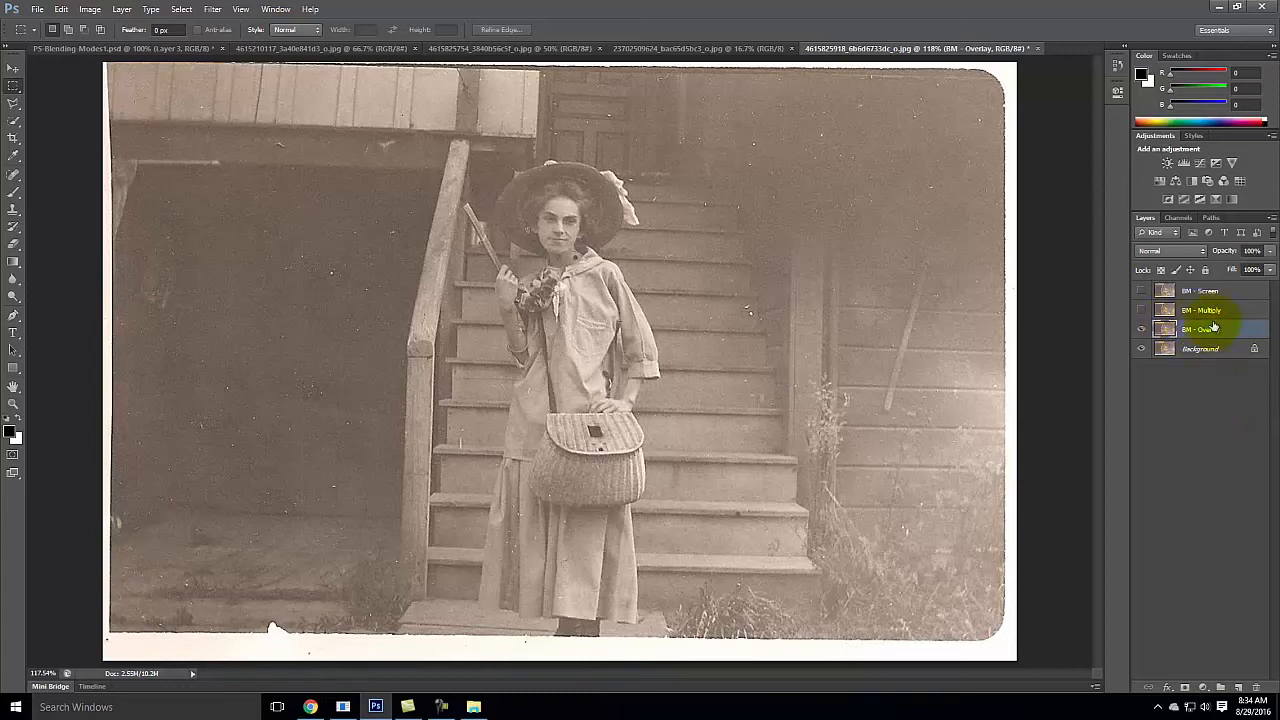
{"action": "left_click", "coordinate": [1168, 251]}
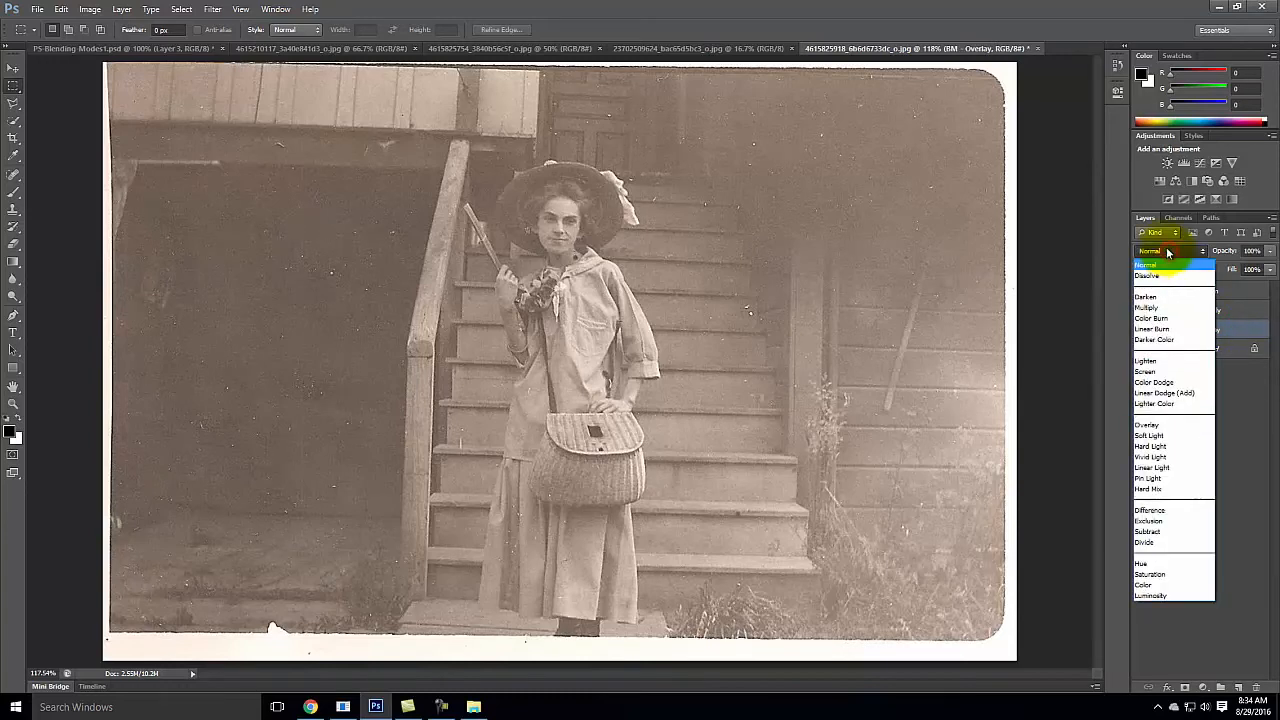
{"action": "left_click", "coordinate": [1183, 430]}
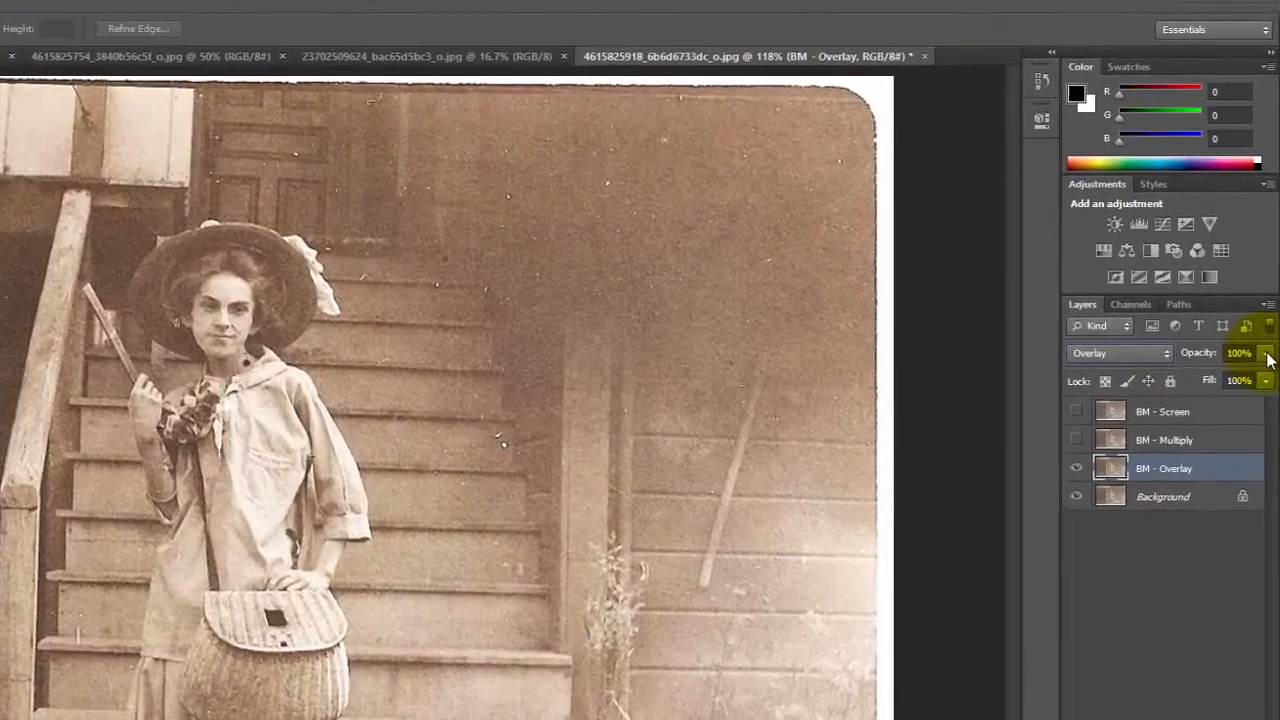
Step: Compare the photo with the BM - Overlay, BM - Screen and BM - Multiply layers shown one at a time, ending with only BM - Overlay shown
{"action": "left_click", "coordinate": [1269, 252]}
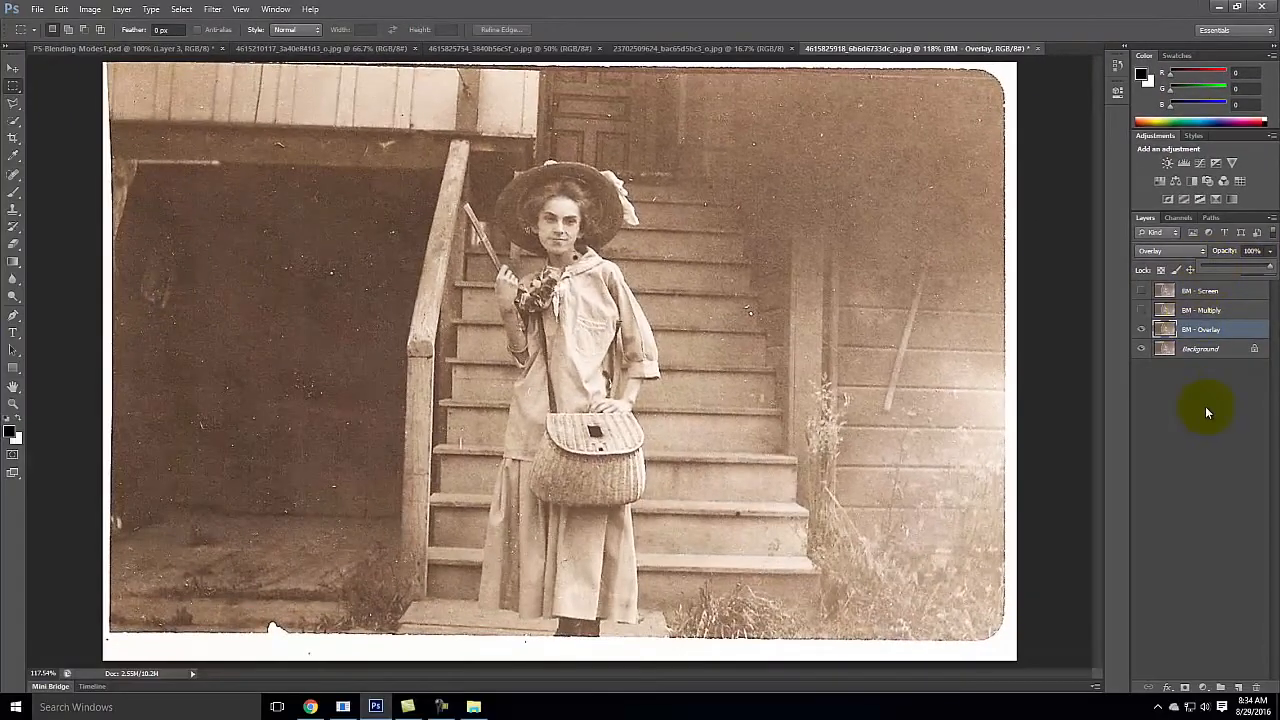
{"action": "left_click", "coordinate": [1211, 403]}
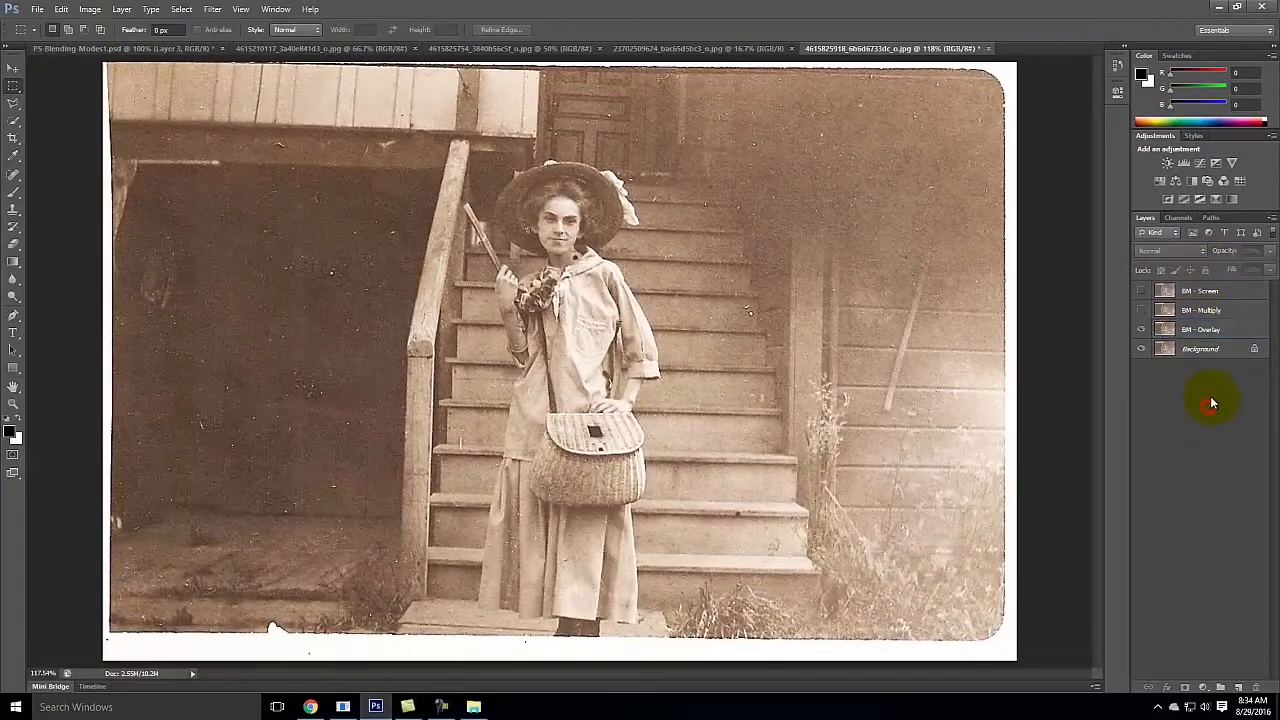
{"action": "left_click", "coordinate": [1141, 329]}
{"action": "left_click", "coordinate": [1142, 291]}
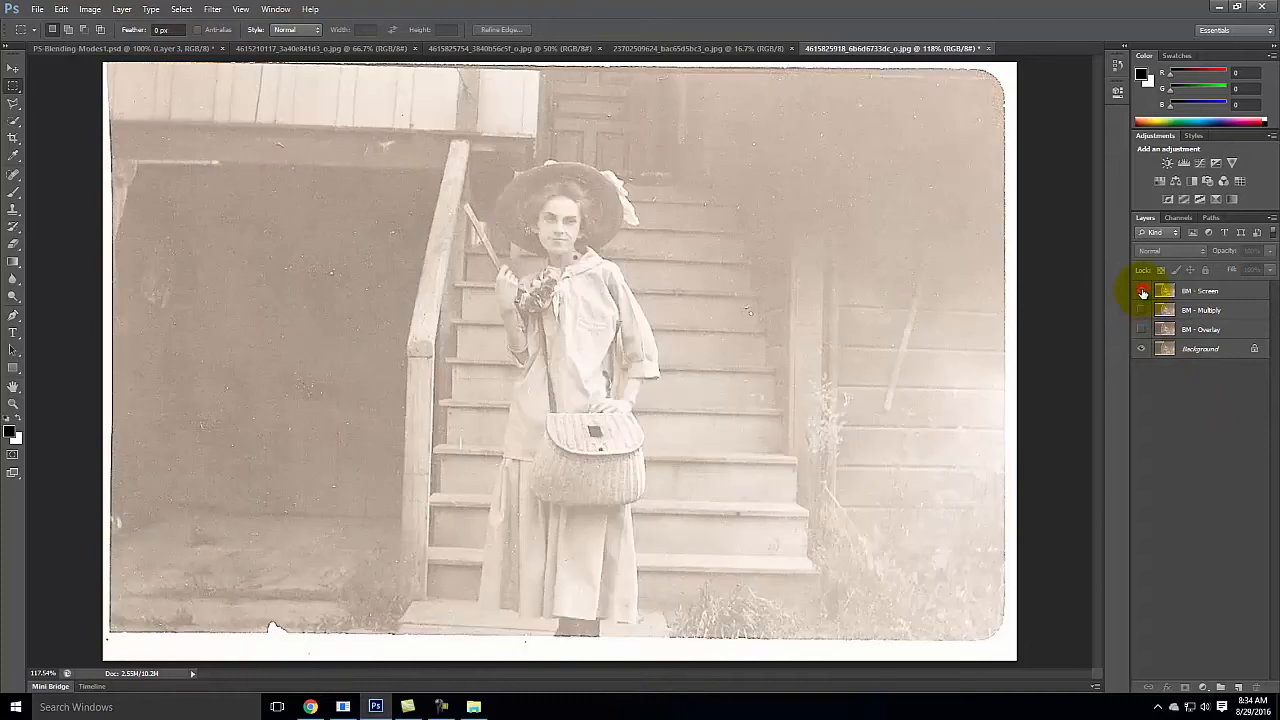
{"action": "left_click", "coordinate": [1142, 291]}
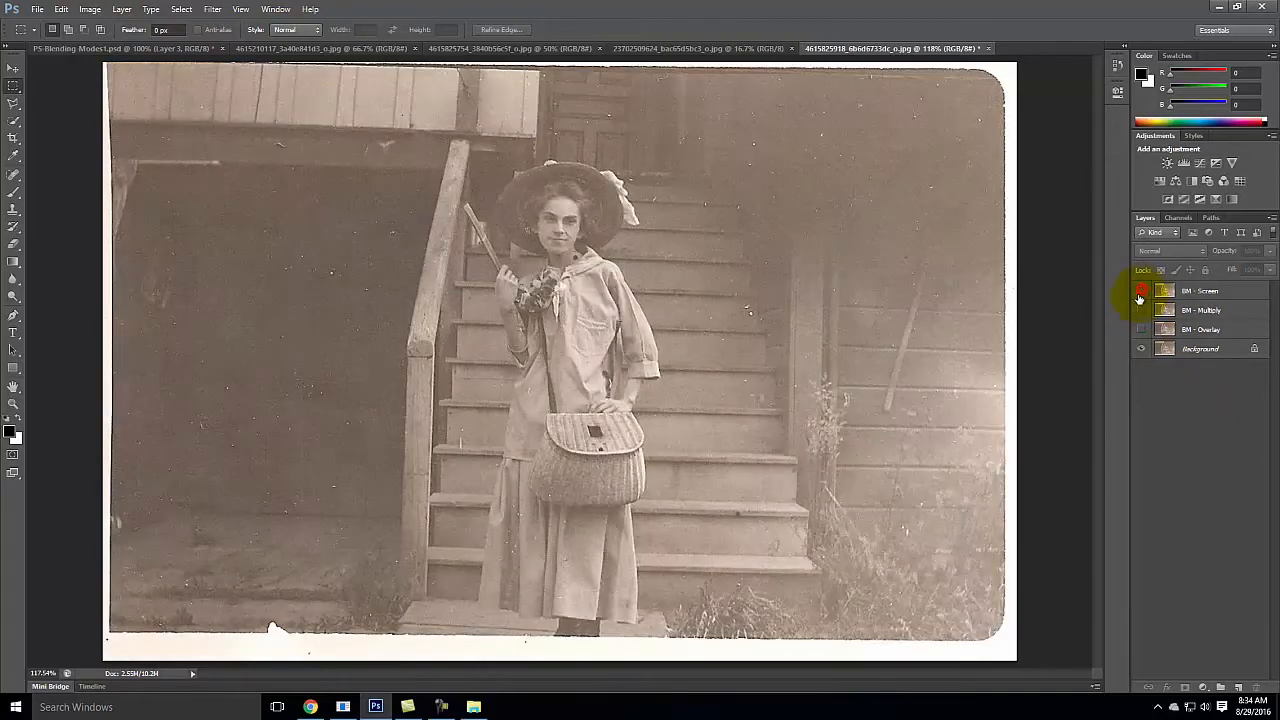
{"action": "left_click", "coordinate": [1139, 310]}
{"action": "left_click", "coordinate": [1139, 310]}
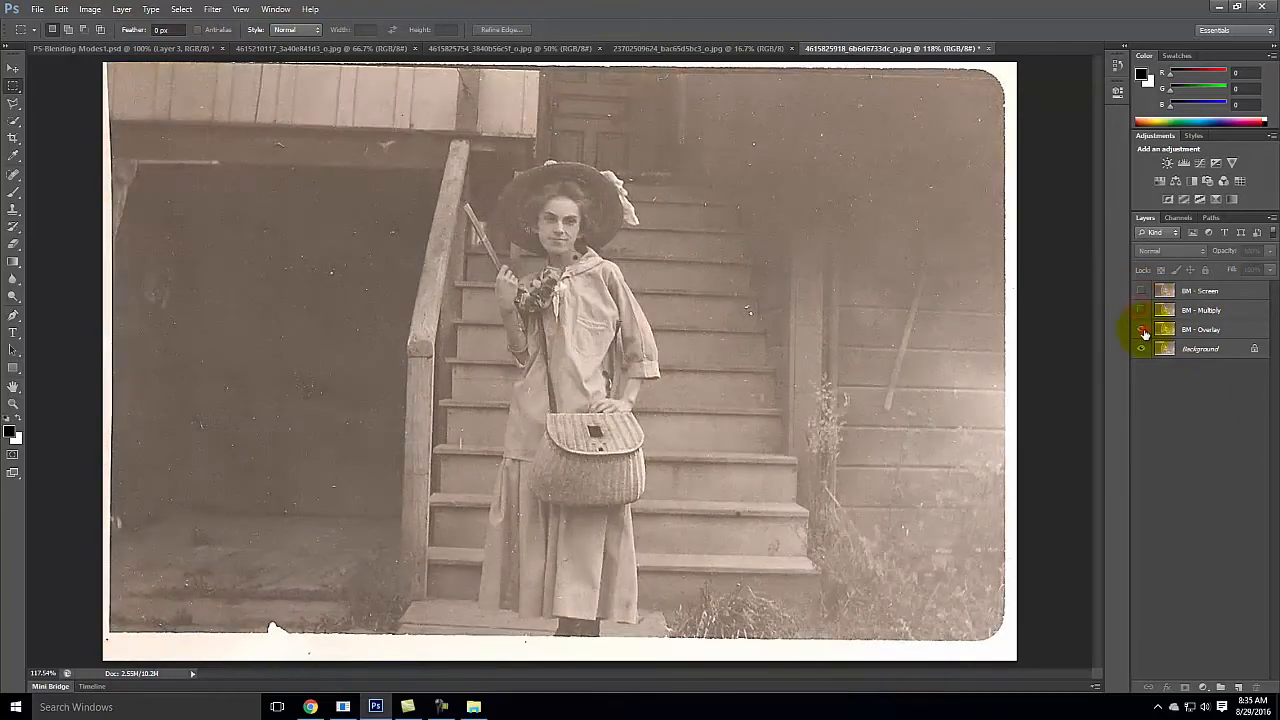
{"action": "left_click", "coordinate": [1142, 329]}
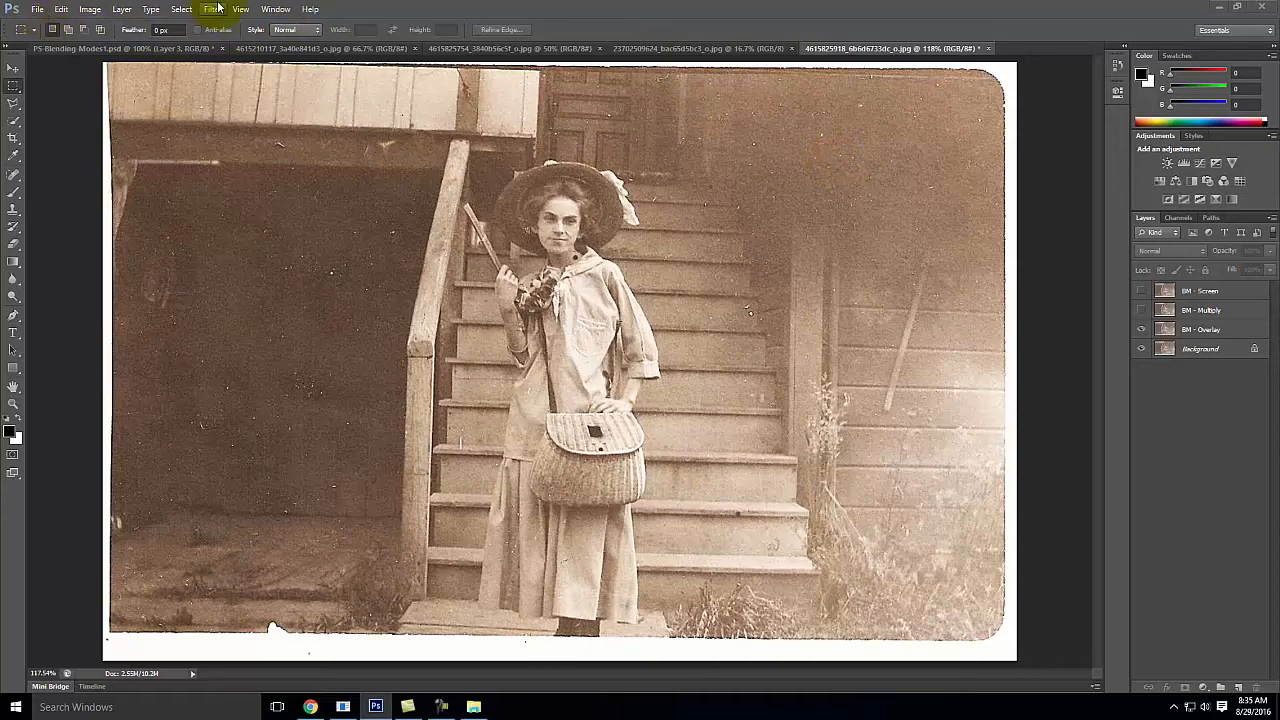
Step: Add a Channel Mixer adjustment layer named "Black & White" above the other layers and make it monochrome
{"action": "left_click", "coordinate": [124, 12]}
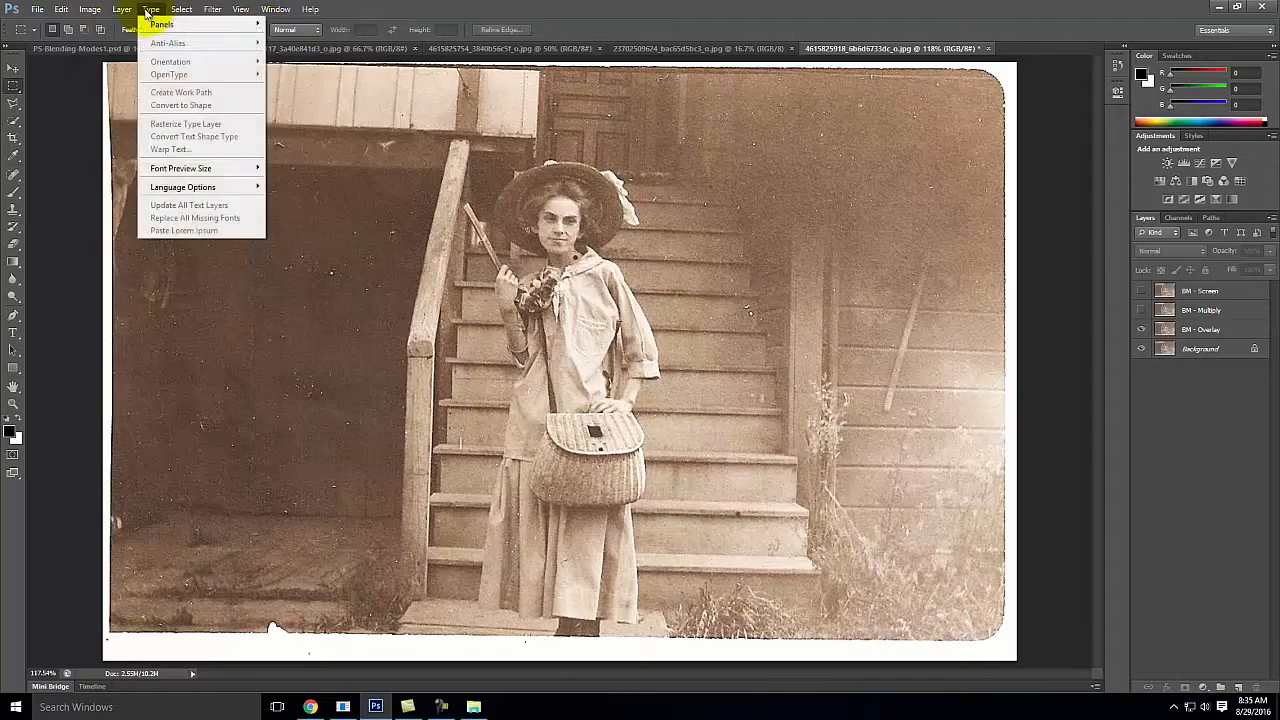
{"action": "mouse_move", "coordinate": [137, 24]}
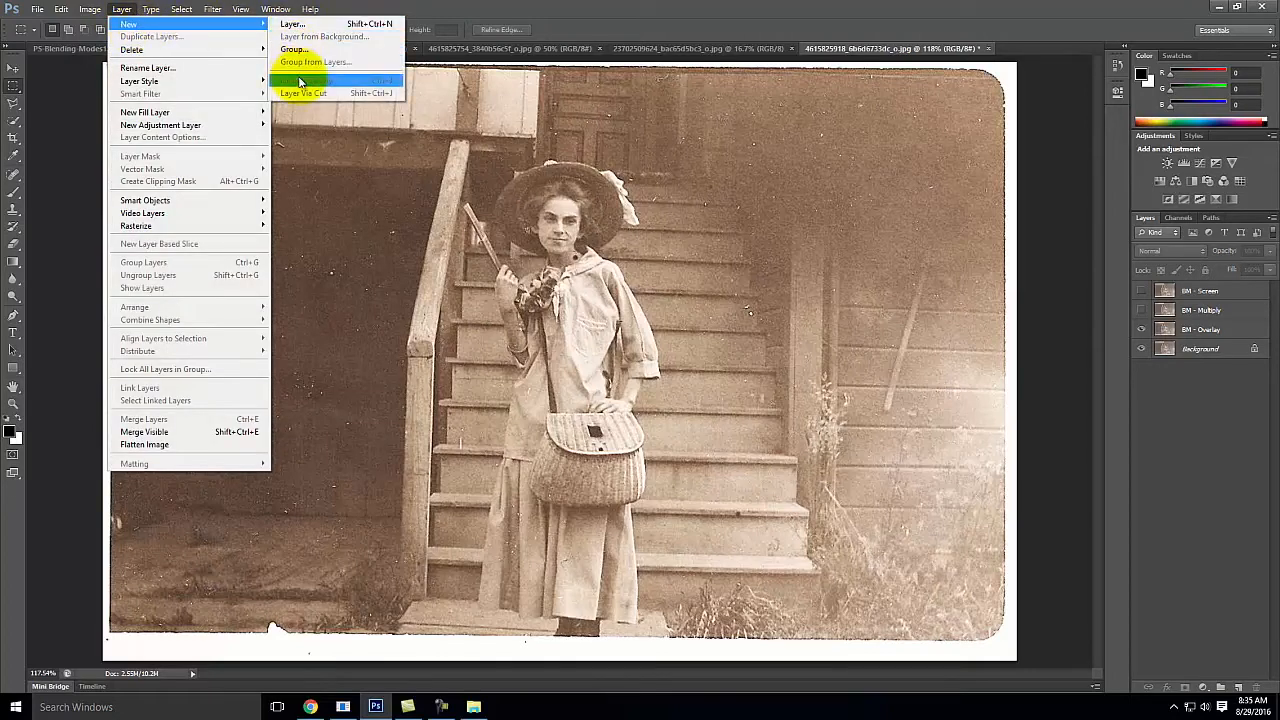
{"action": "mouse_move", "coordinate": [180, 124]}
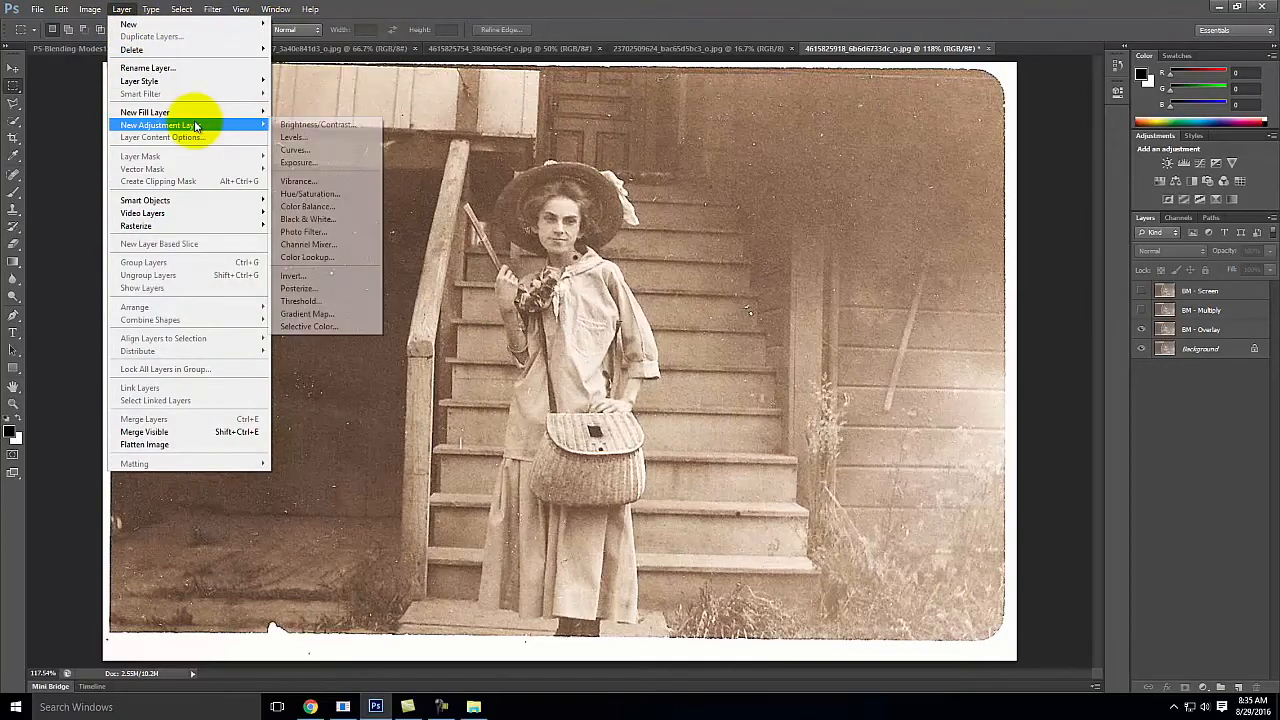
{"action": "left_click", "coordinate": [326, 244]}
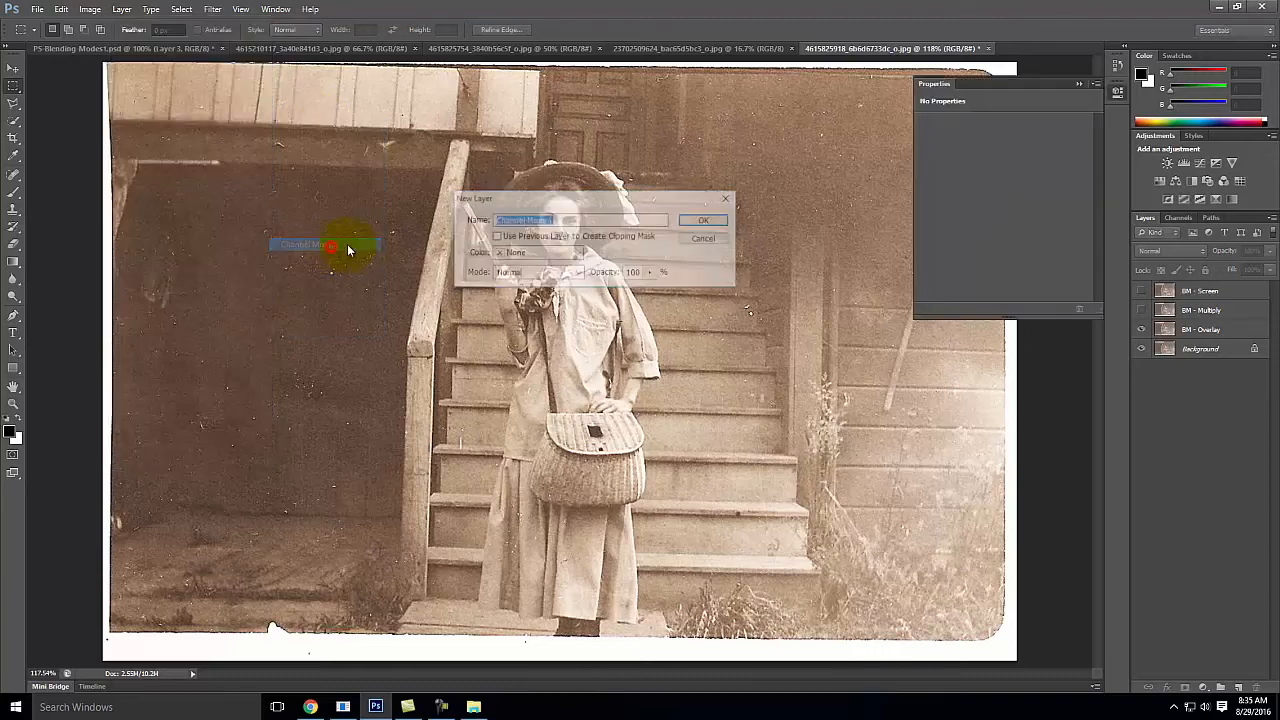
{"action": "key", "text": "BackSpace"}
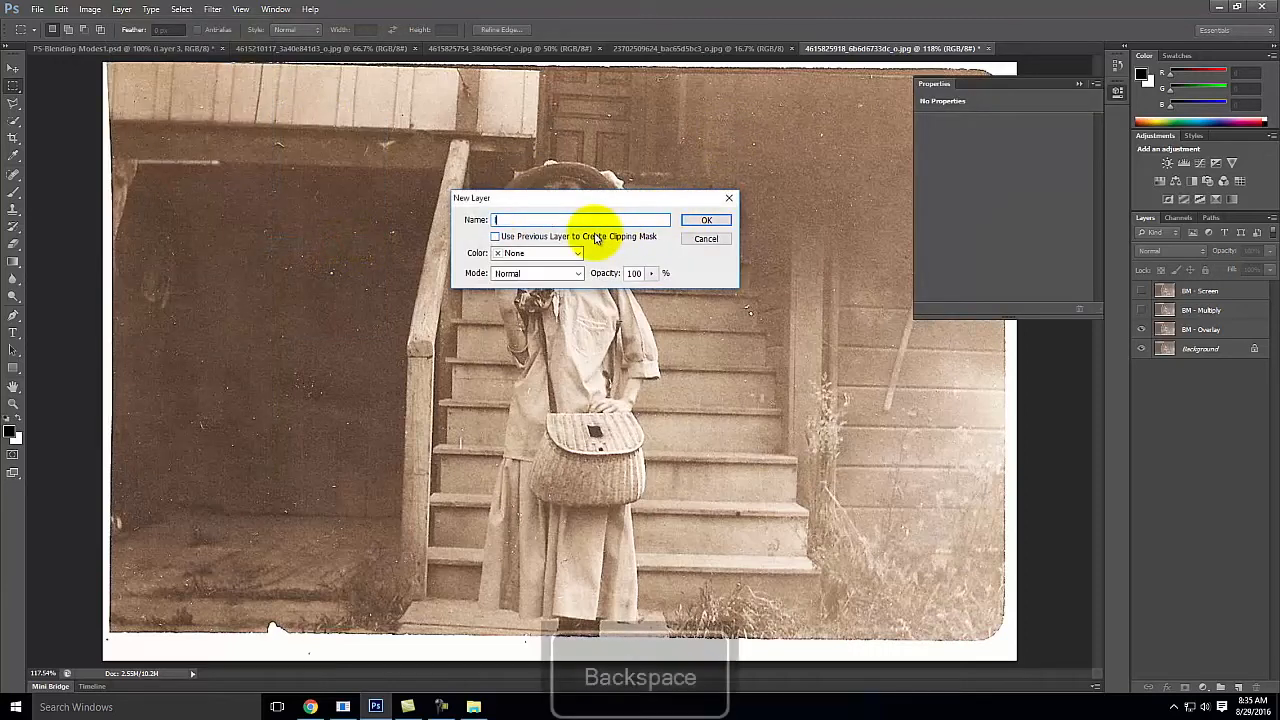
{"action": "type", "text": "Bl"}
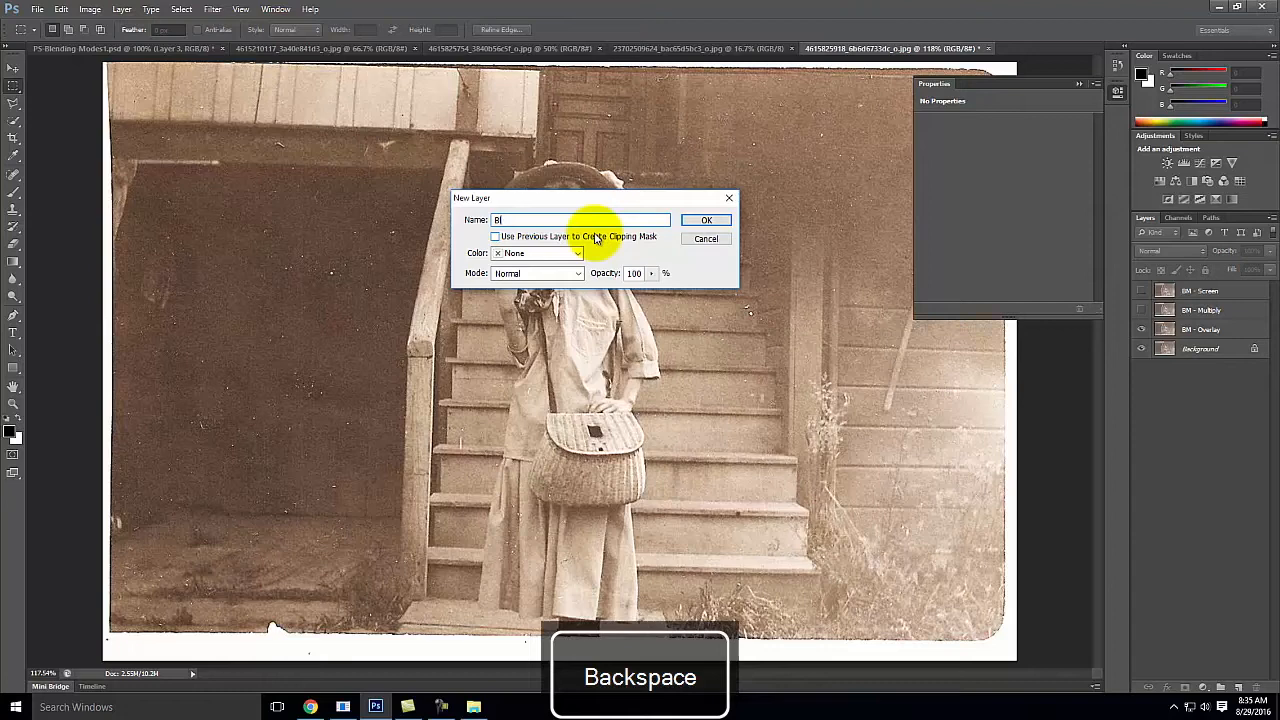
{"action": "type", "text": "uck & White"}
{"action": "left_click", "coordinate": [725, 219]}
{"action": "left_click", "coordinate": [924, 162]}
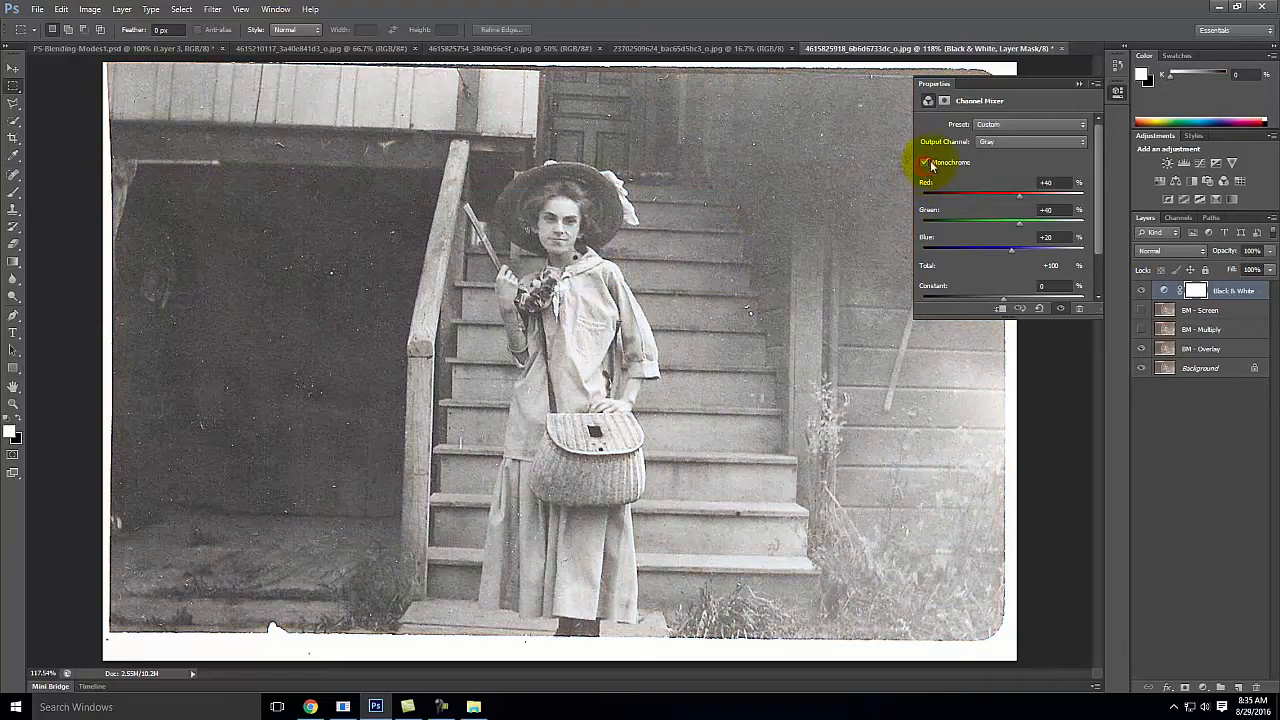
Step: Try the Channel Mixer presets Black & White with Red Filter, Black & White Infrared and Black & White with Blue Filter
{"action": "left_click", "coordinate": [1030, 123]}
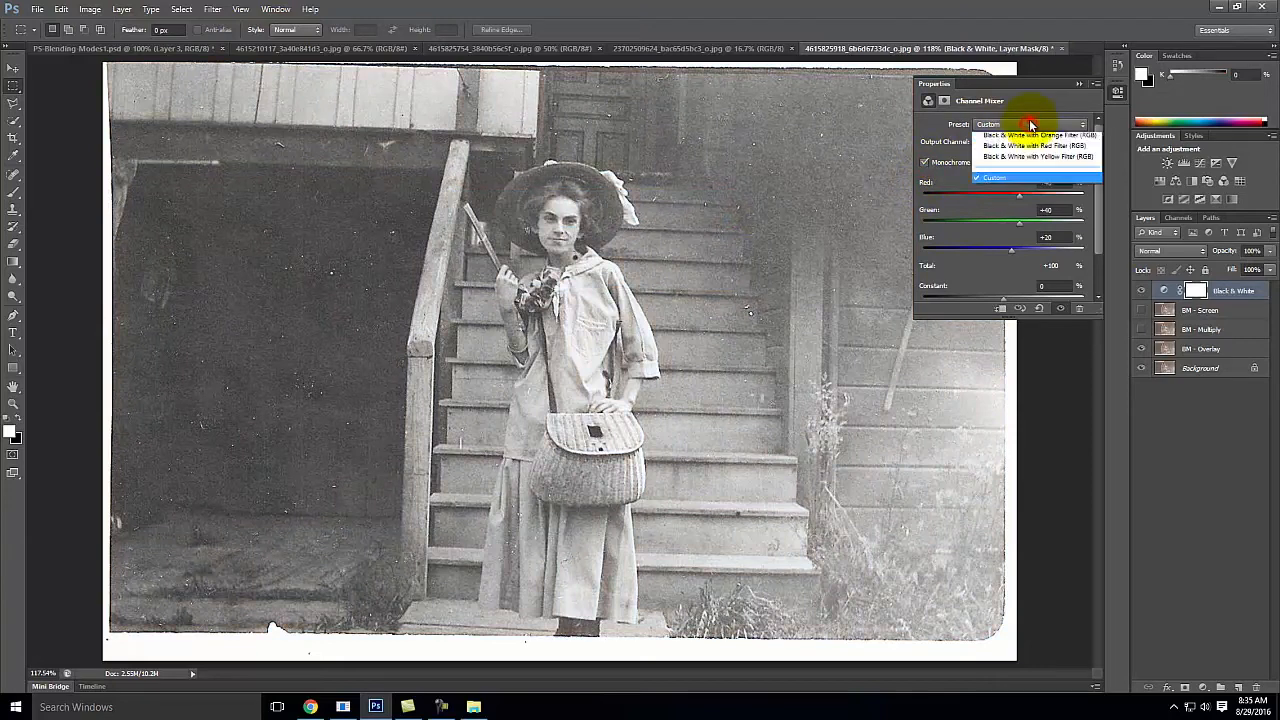
{"action": "left_click", "coordinate": [1030, 202]}
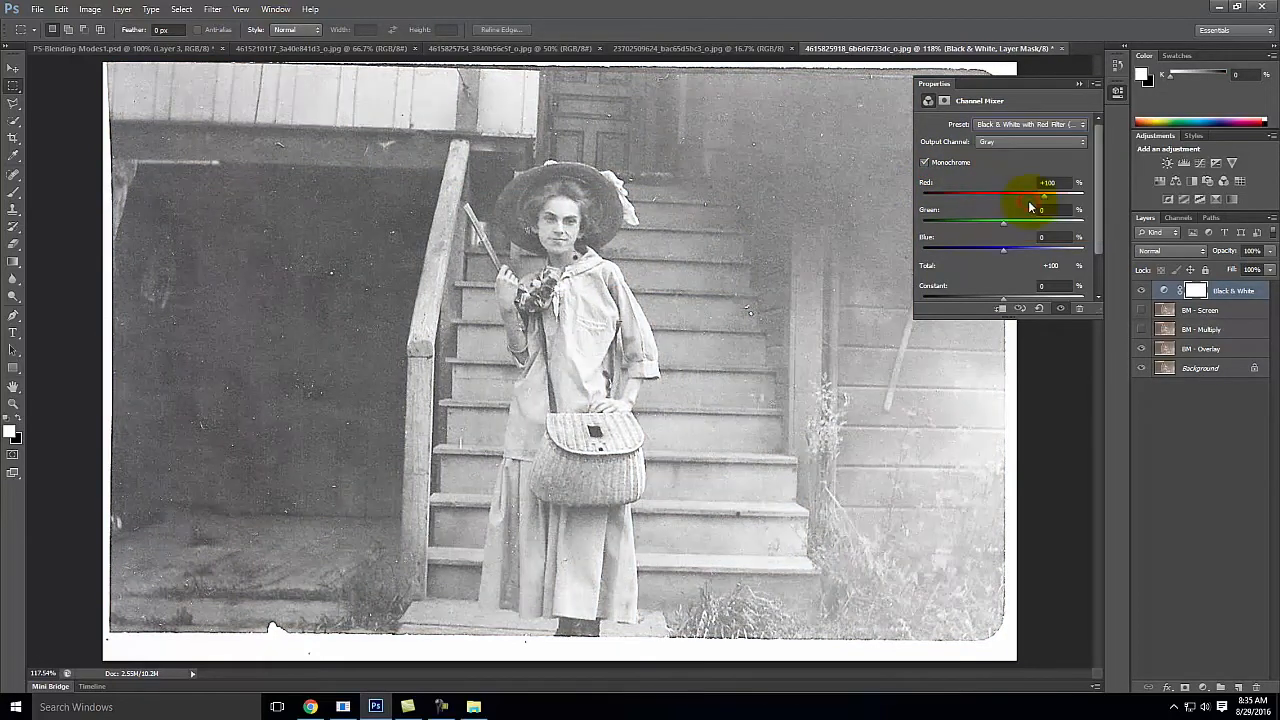
{"action": "left_click", "coordinate": [1020, 124]}
{"action": "left_click", "coordinate": [1020, 164]}
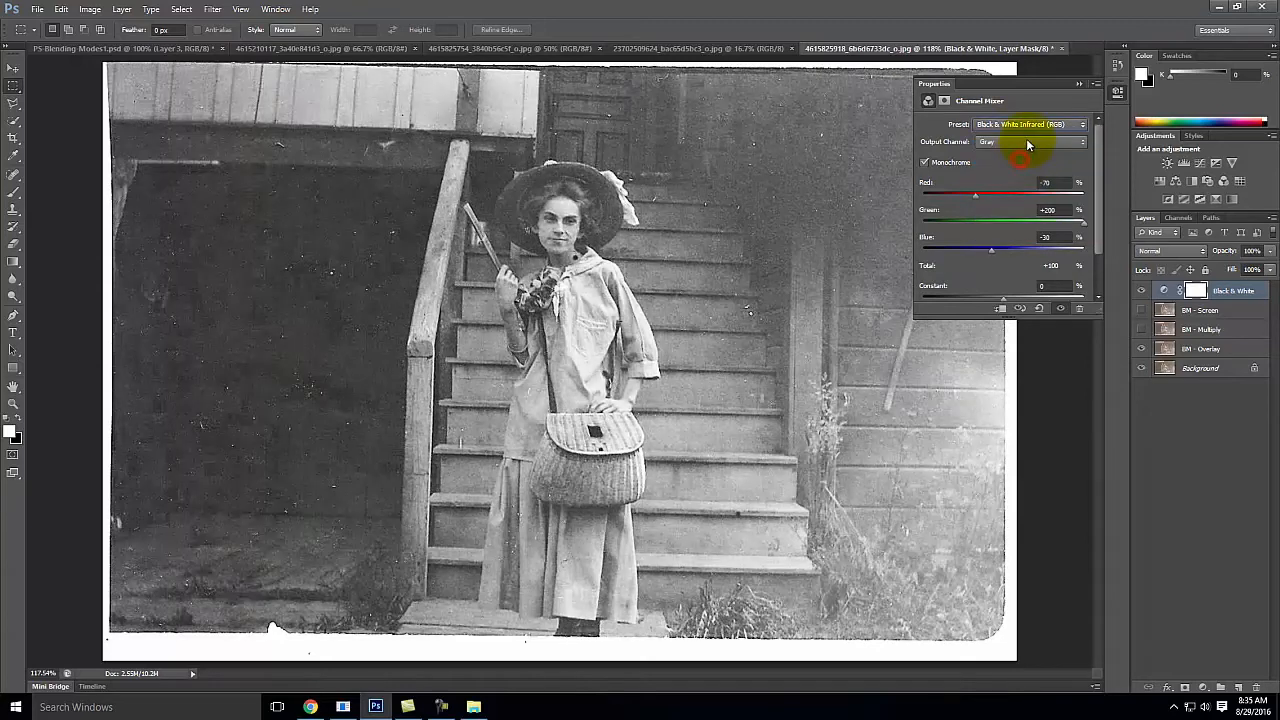
{"action": "left_click", "coordinate": [1027, 125]}
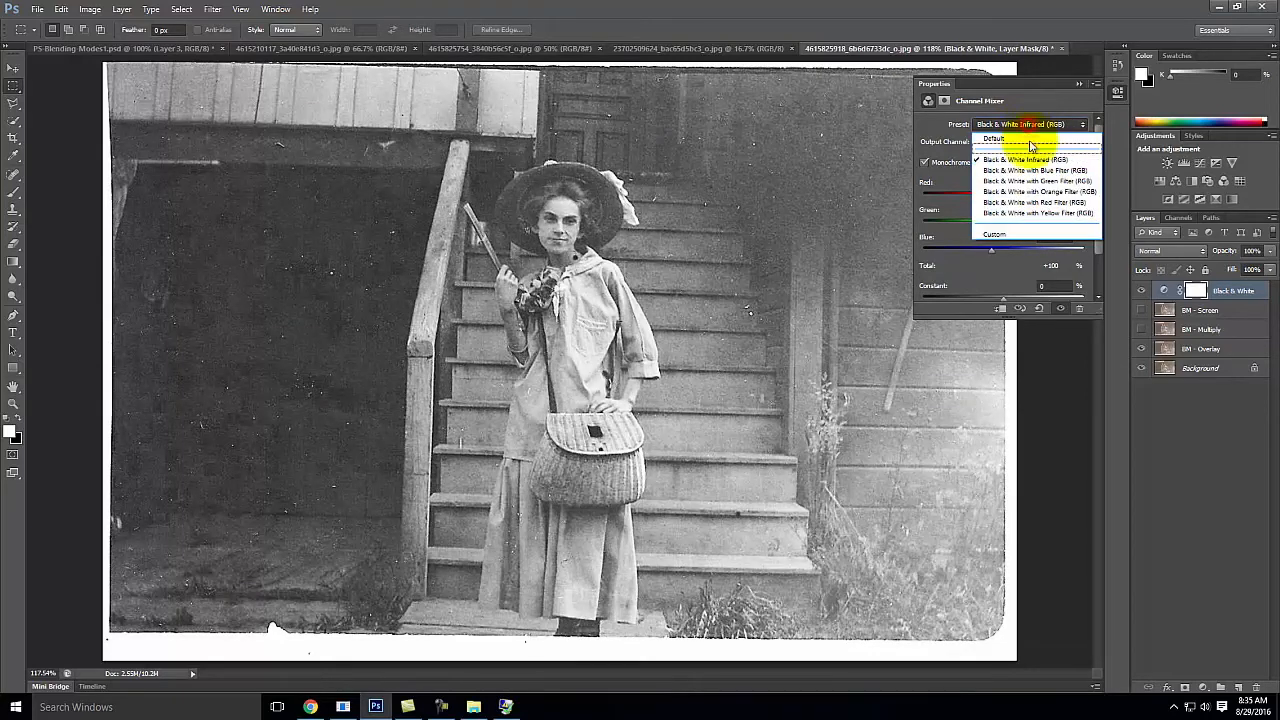
{"action": "left_click", "coordinate": [1027, 170]}
Step: Apply the Black & White with Orange Filter preset and compare the photo with and without the adjustment layer
{"action": "left_click", "coordinate": [1022, 125]}
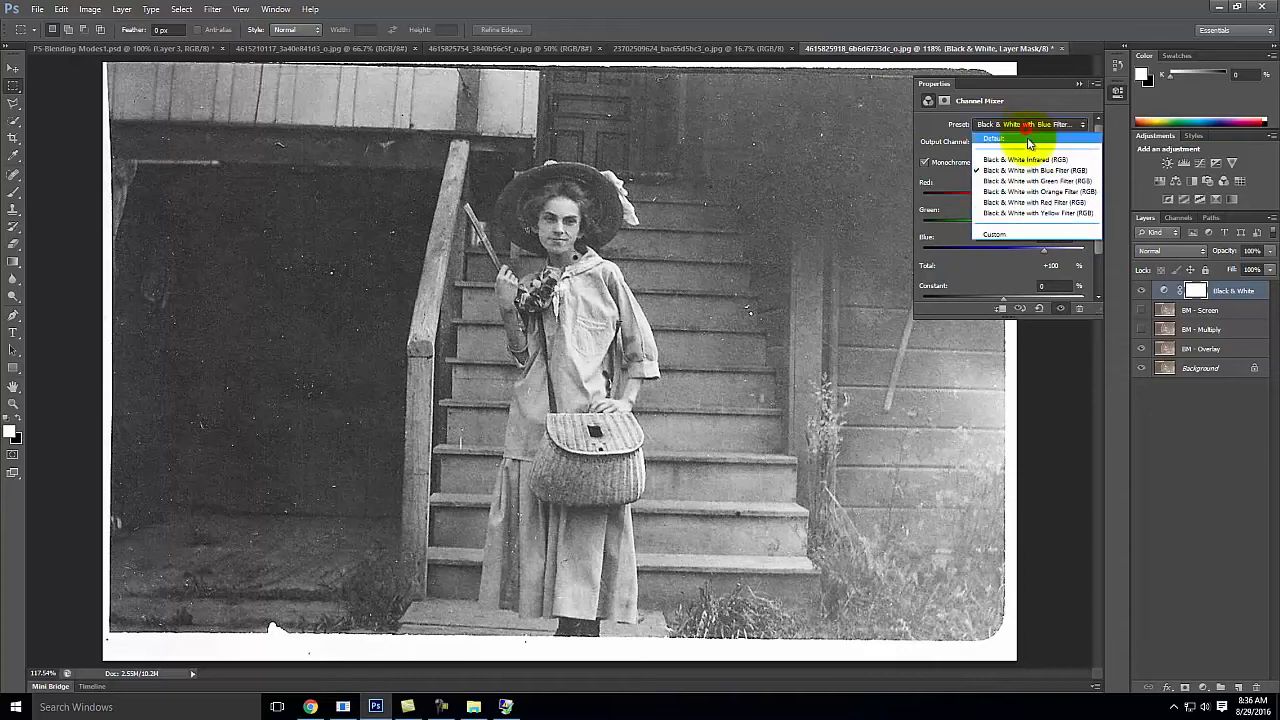
{"action": "left_click", "coordinate": [1030, 193]}
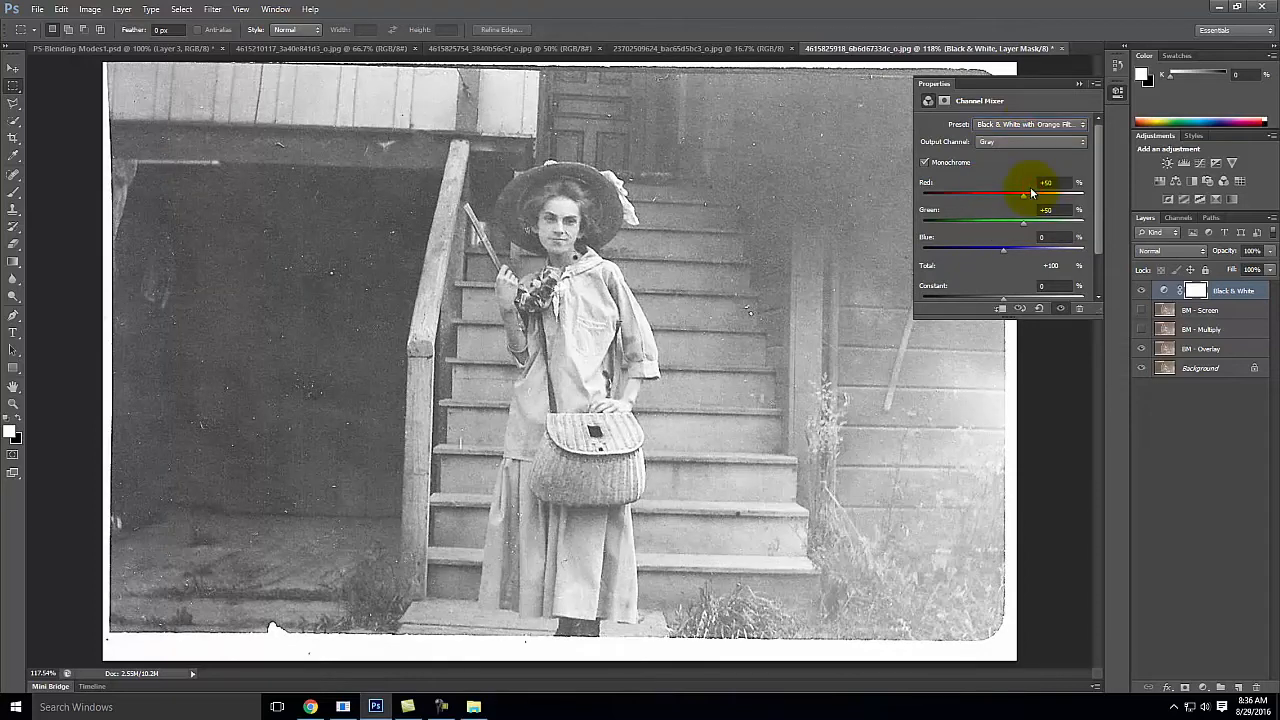
{"action": "left_click", "coordinate": [1080, 84]}
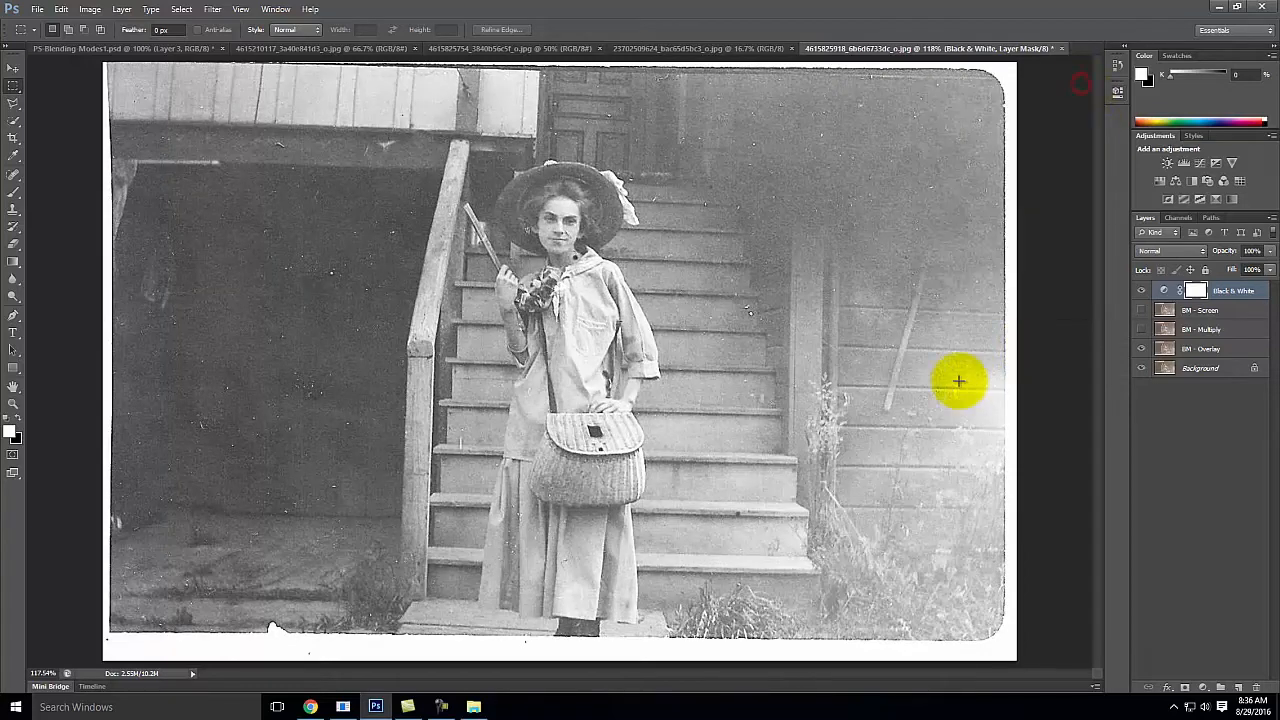
{"action": "left_click", "coordinate": [1140, 290]}
{"action": "left_click", "coordinate": [1140, 290]}
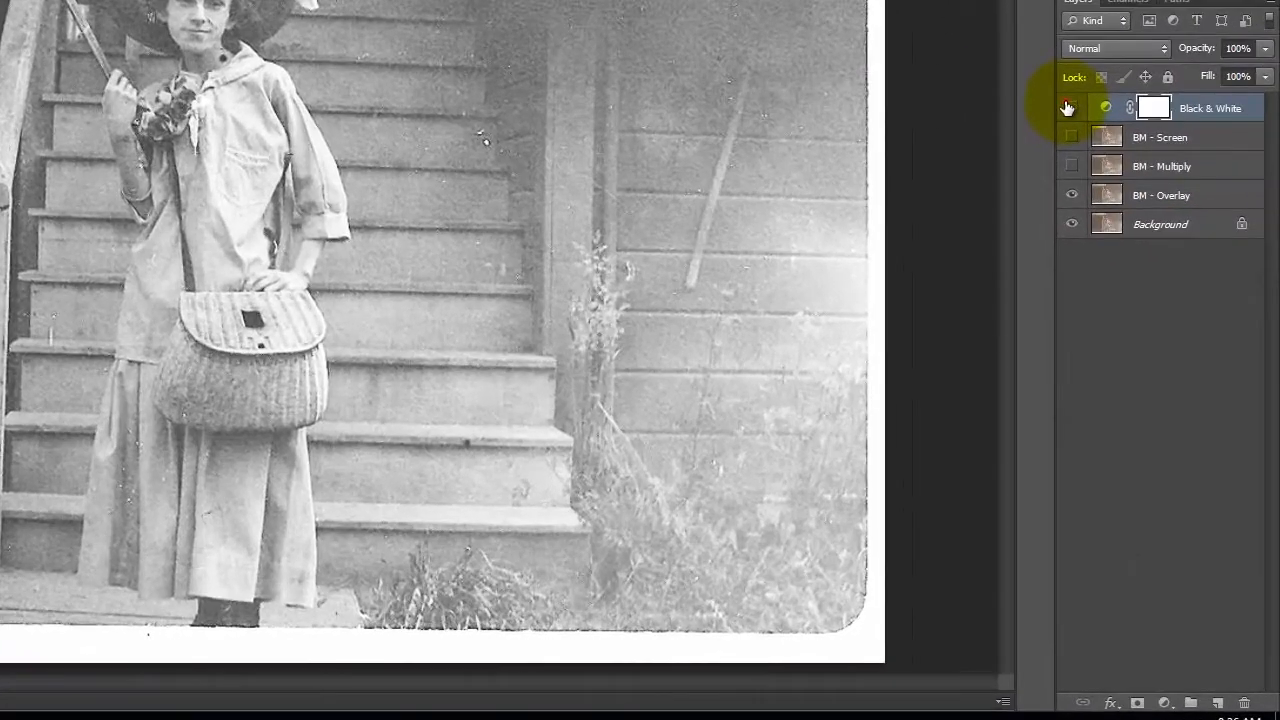
Step: Hide the Black & White and BM - Overlay layers and select the Background layer
{"action": "left_click", "coordinate": [1140, 290]}
{"action": "left_click", "coordinate": [1189, 137]}
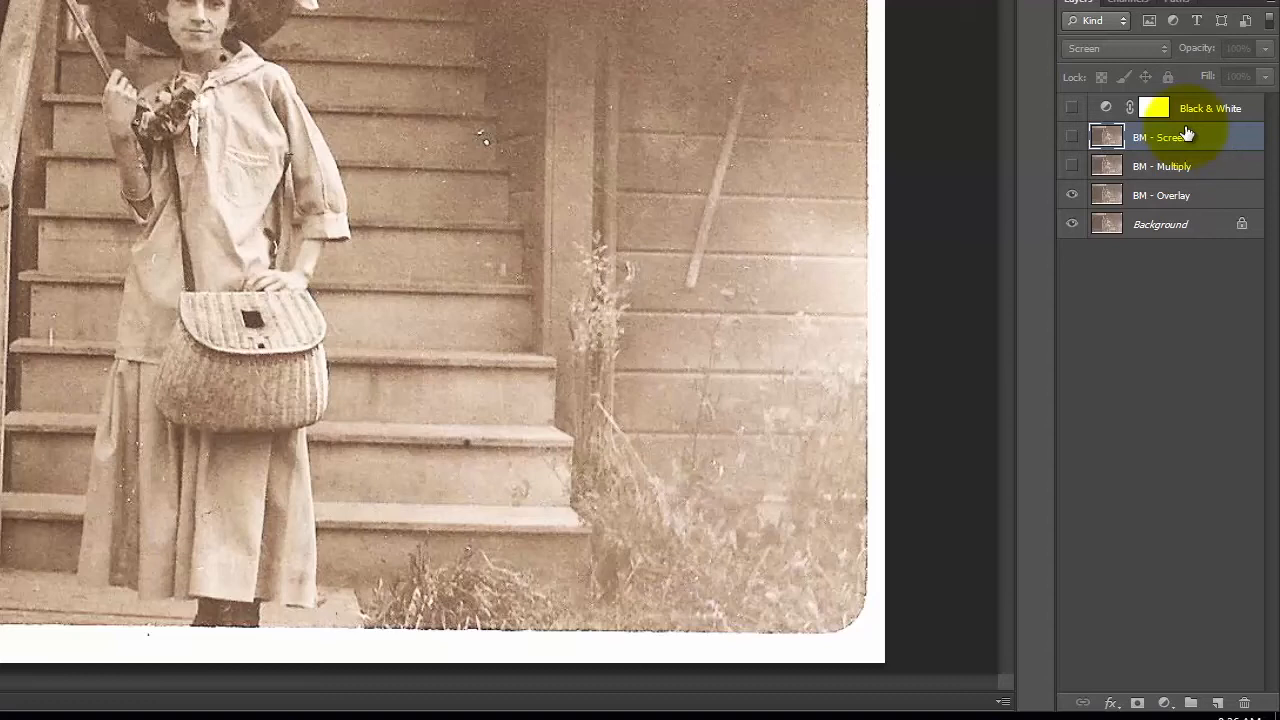
{"action": "left_click", "coordinate": [1070, 194]}
{"action": "left_click", "coordinate": [1157, 228]}
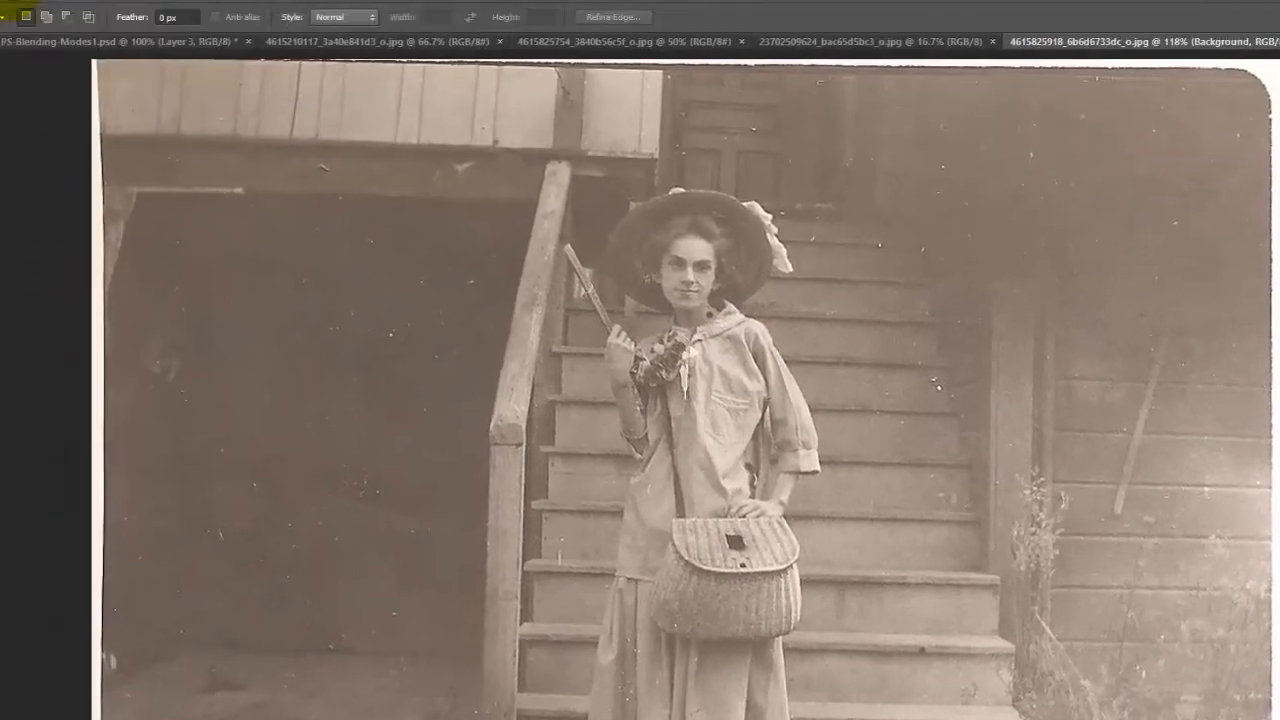
Step: Save the original photo for web as a high-quality JPEG named "Old_Photo1_original" in the F2016 folder
{"action": "left_click", "coordinate": [47, 11]}
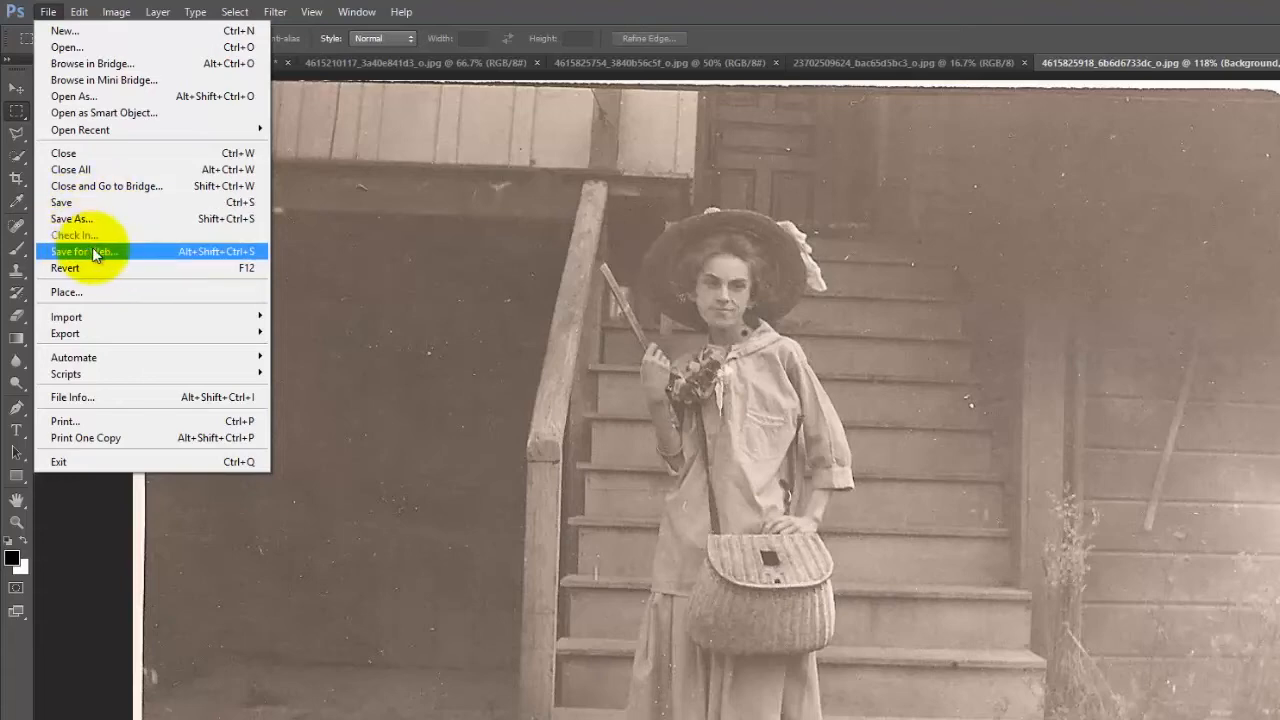
{"action": "left_click", "coordinate": [93, 253]}
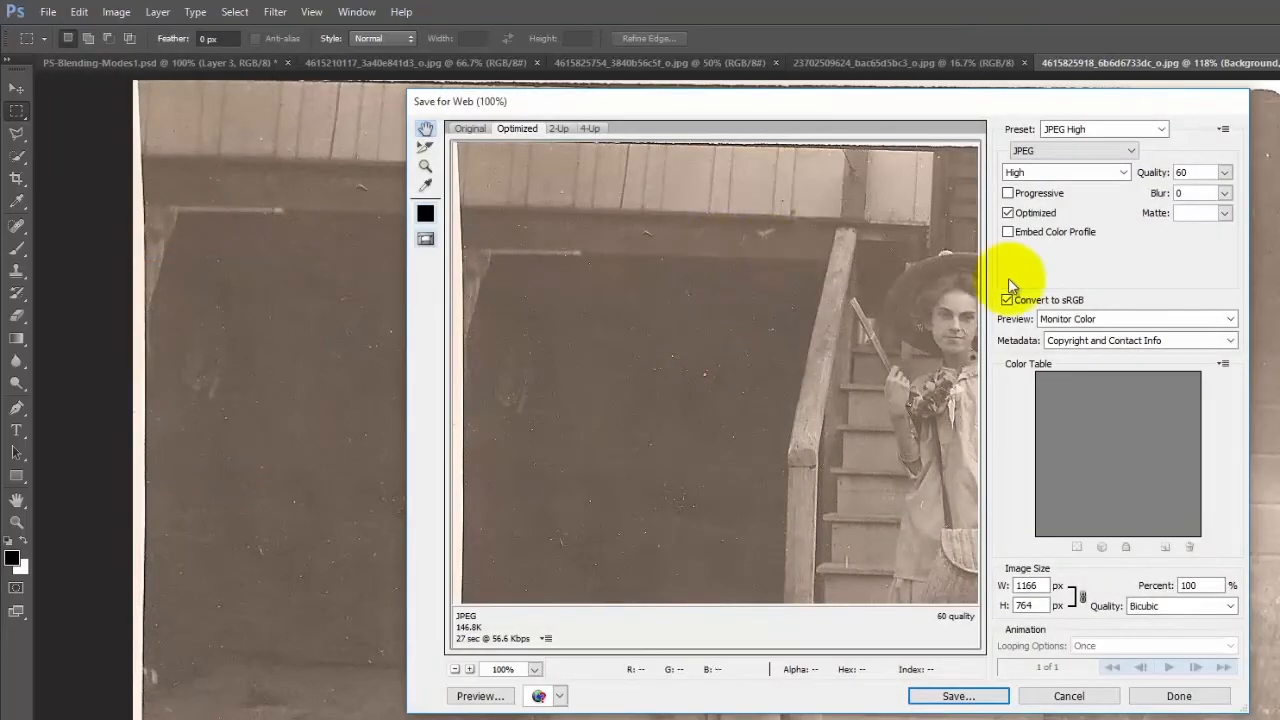
{"action": "left_click", "coordinate": [980, 695]}
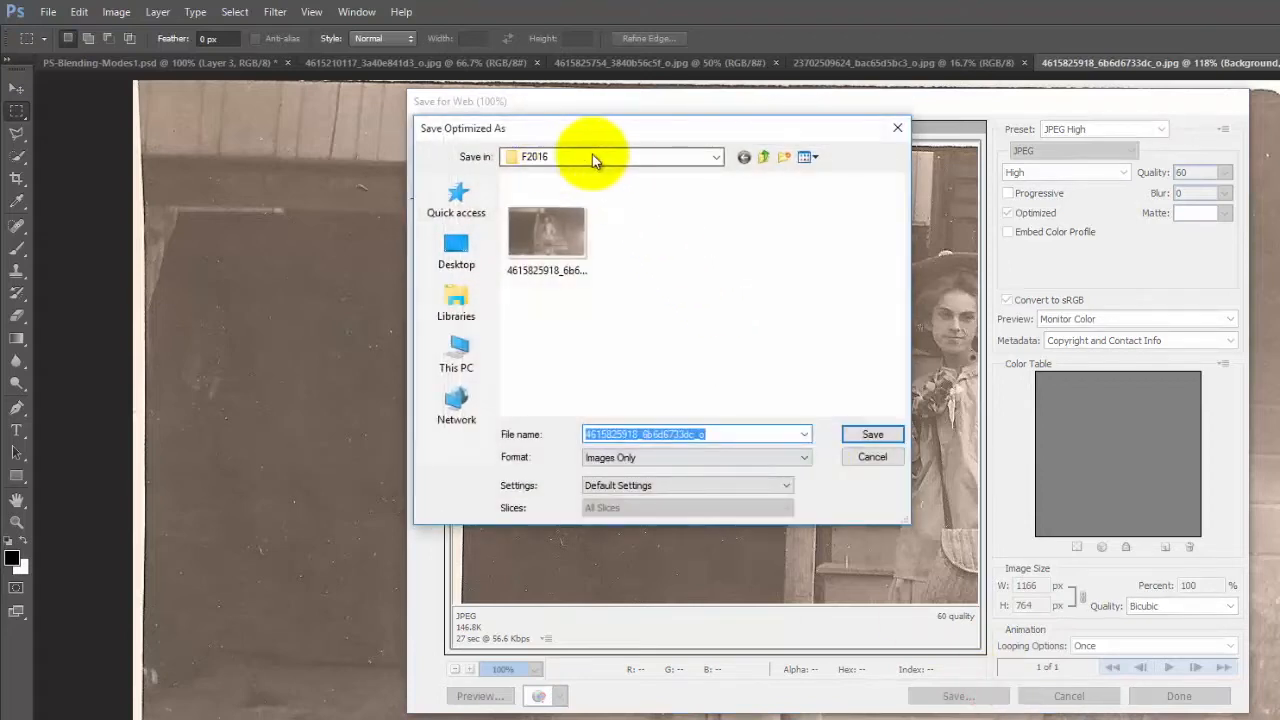
{"action": "left_click", "coordinate": [707, 437]}
{"action": "left_click_drag", "start_coordinate": [716, 437], "coordinate": [484, 424]}
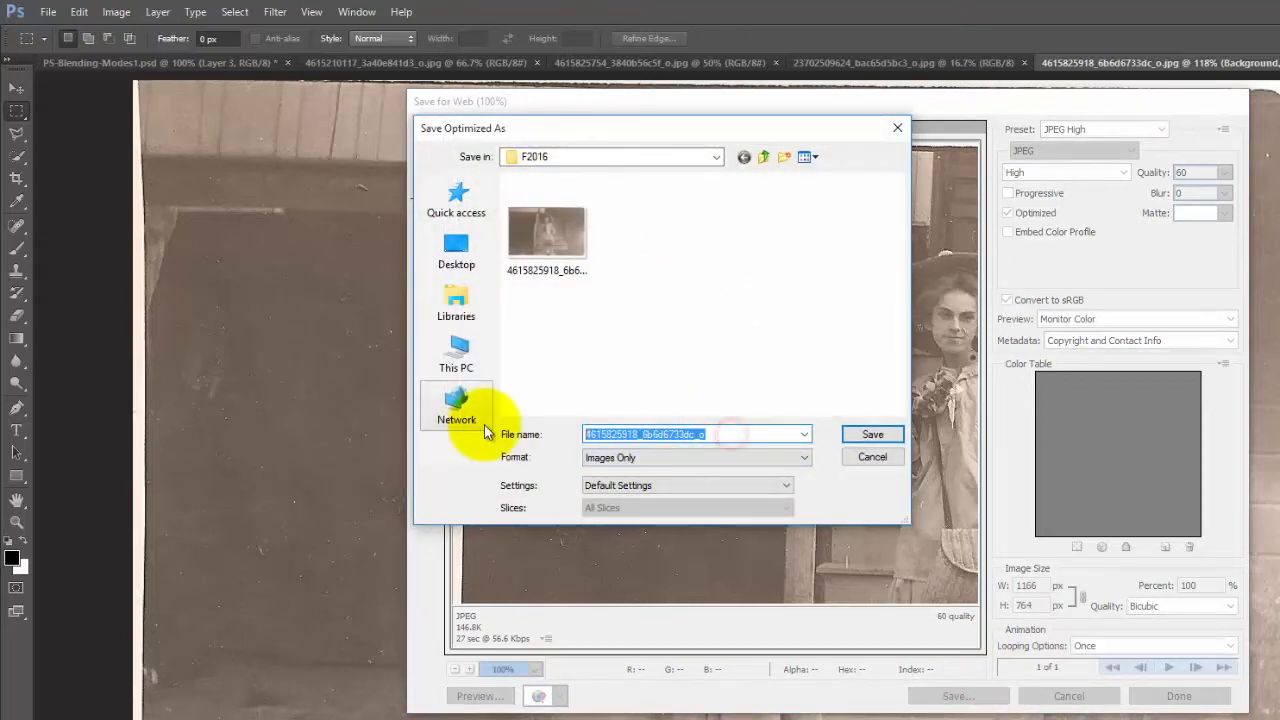
{"action": "type", "text": "Old_Photo1_origi"}
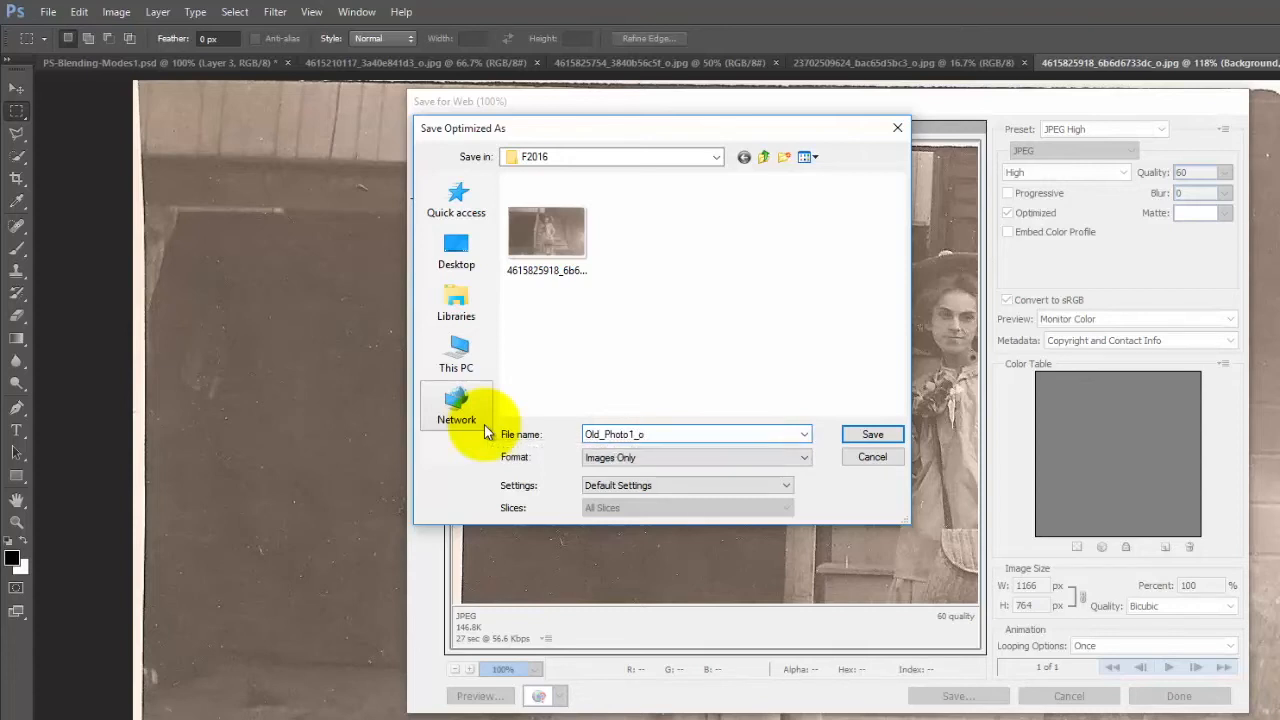
{"action": "type", "text": "nal"}
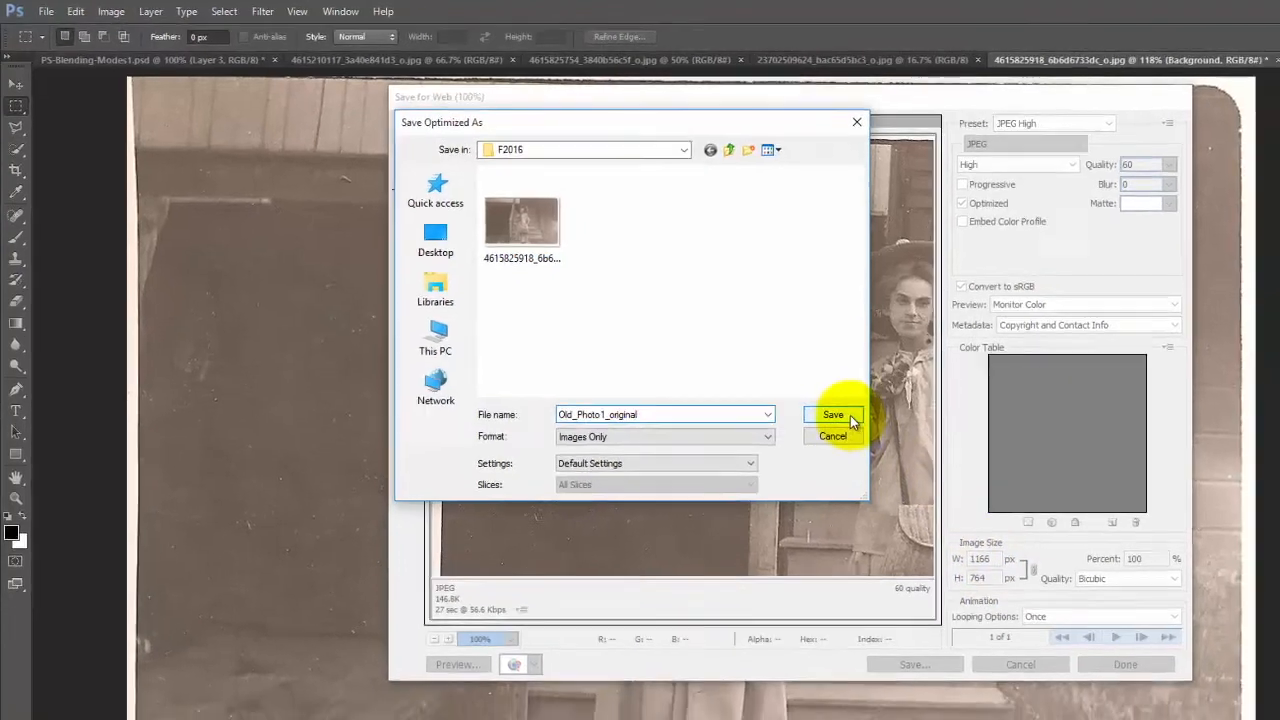
{"action": "left_click", "coordinate": [872, 434]}
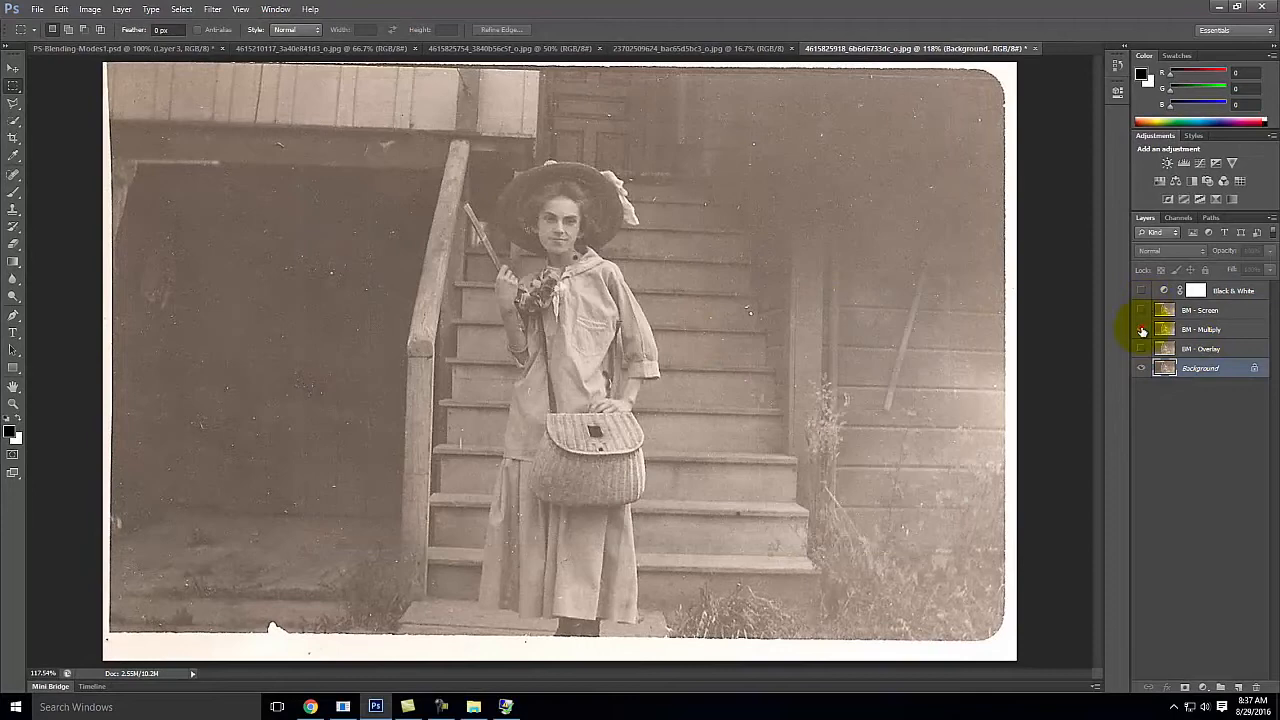
Step: Show the BM - Multiply layer and save the photo for web as a high-quality JPEG named "Old_Photo1_multiply" in the F2016 folder
{"action": "left_click", "coordinate": [1142, 331]}
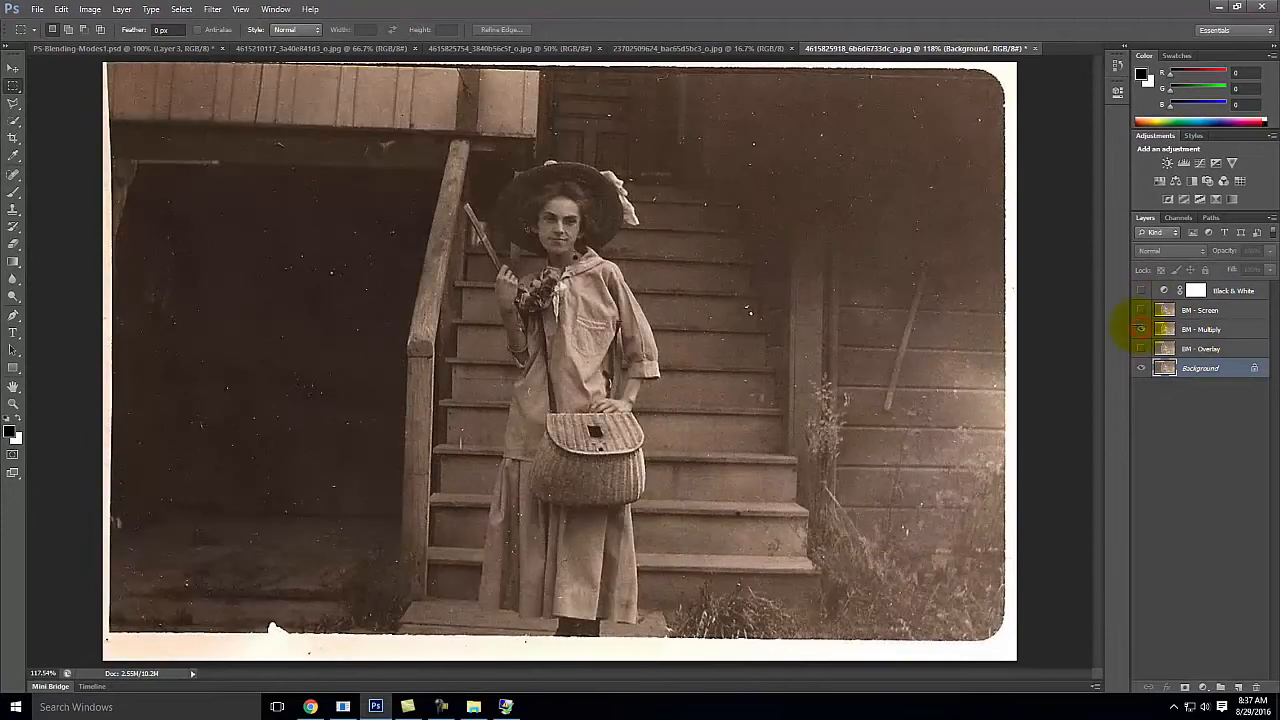
{"action": "left_click", "coordinate": [36, 9]}
{"action": "left_click", "coordinate": [74, 192]}
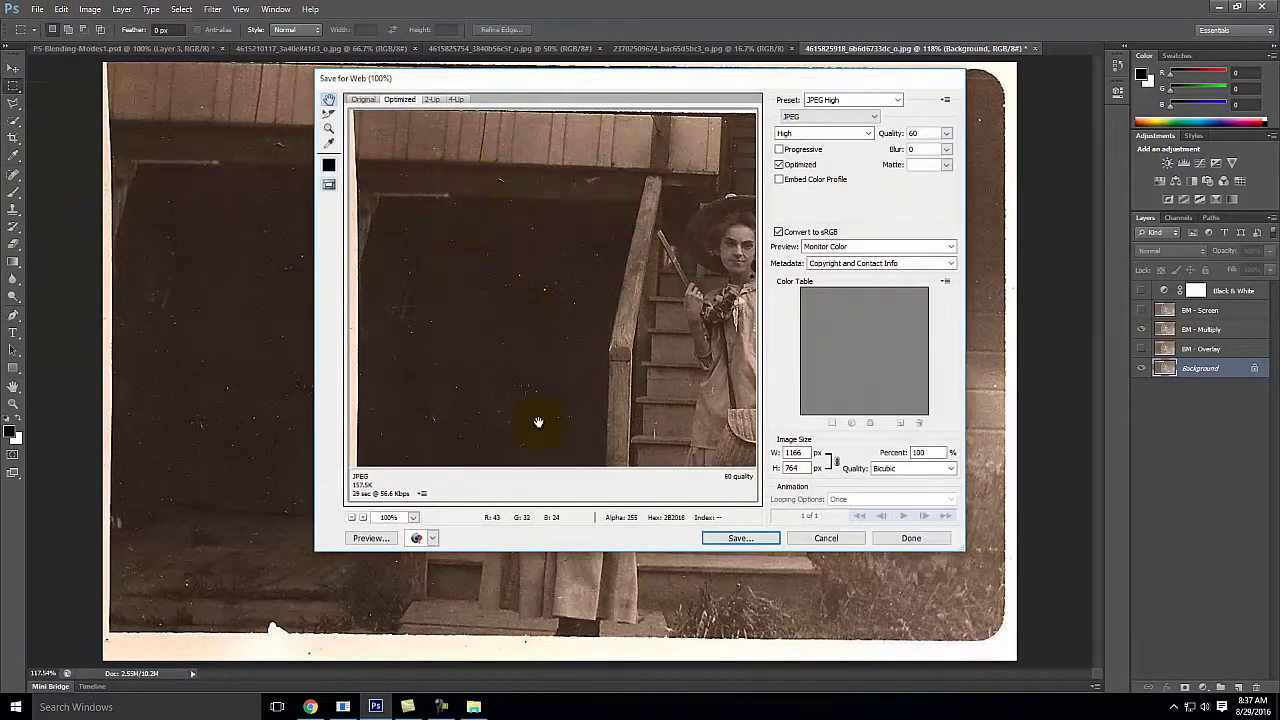
{"action": "left_click", "coordinate": [745, 538]}
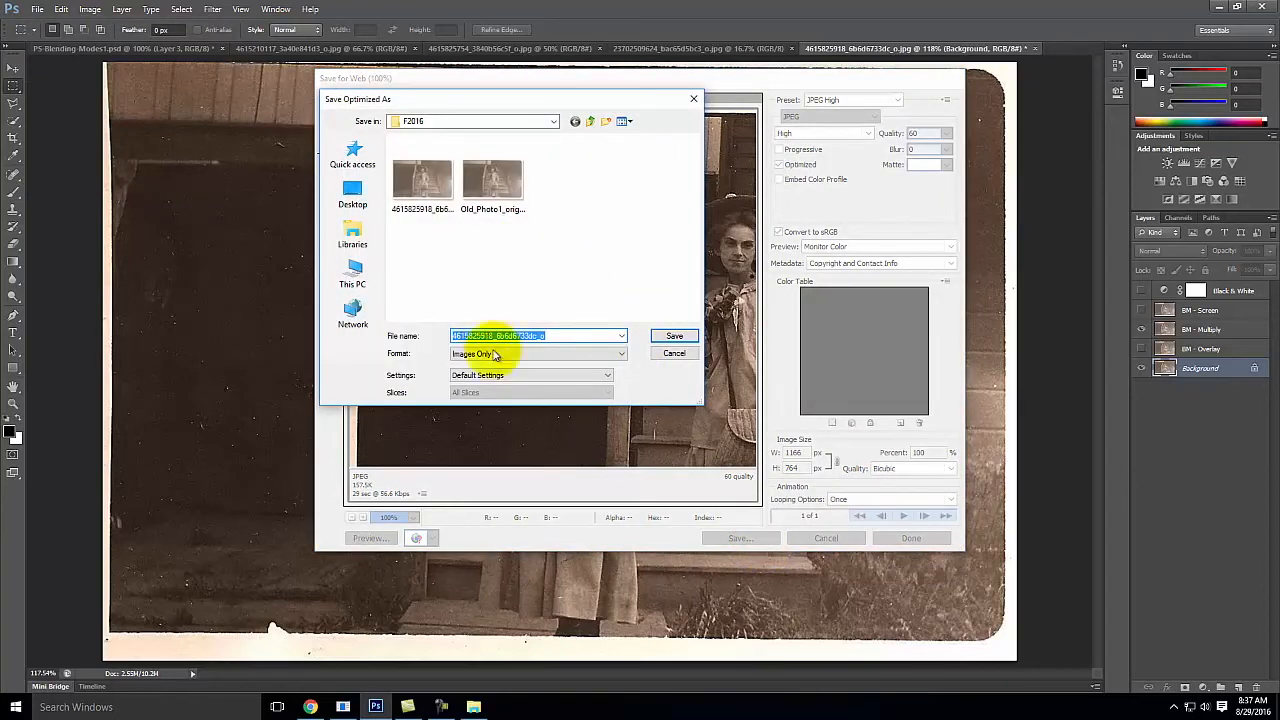
{"action": "left_click", "coordinate": [503, 190]}
{"action": "left_click", "coordinate": [528, 334]}
{"action": "left_click", "coordinate": [494, 335]}
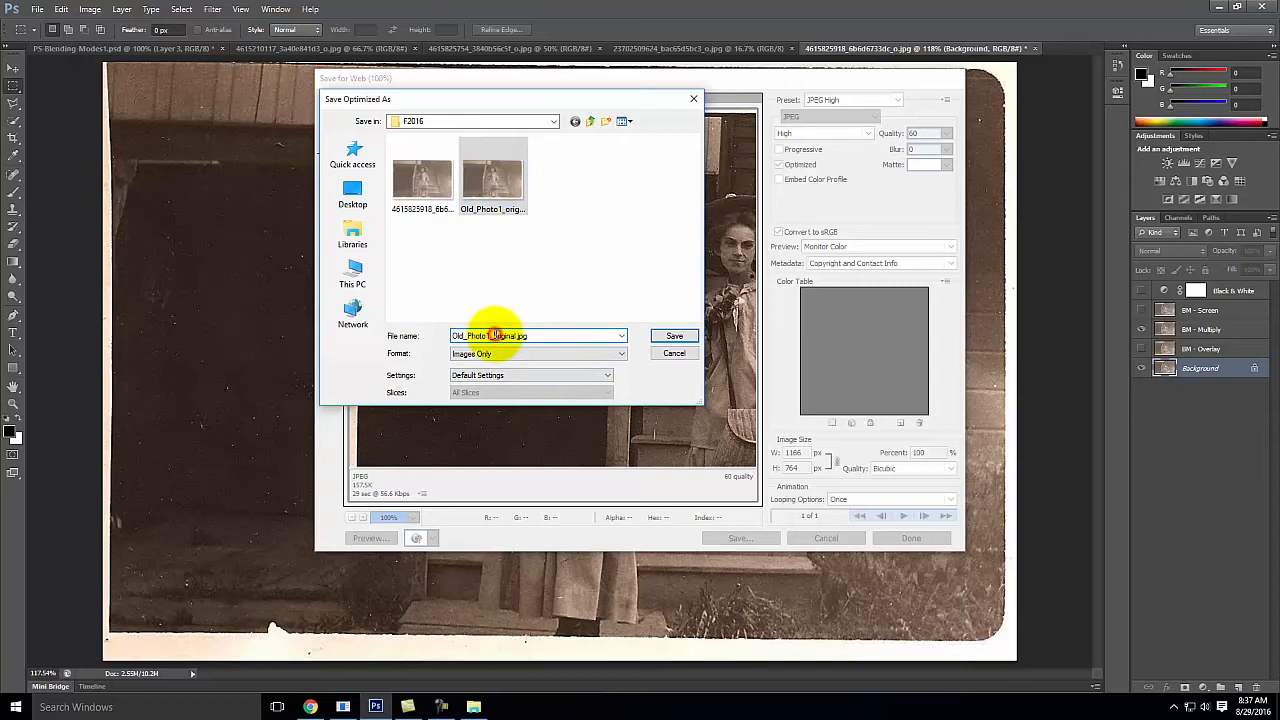
{"action": "left_click_drag", "start_coordinate": [494, 335], "coordinate": [580, 352]}
{"action": "type", "text": "multiply"}
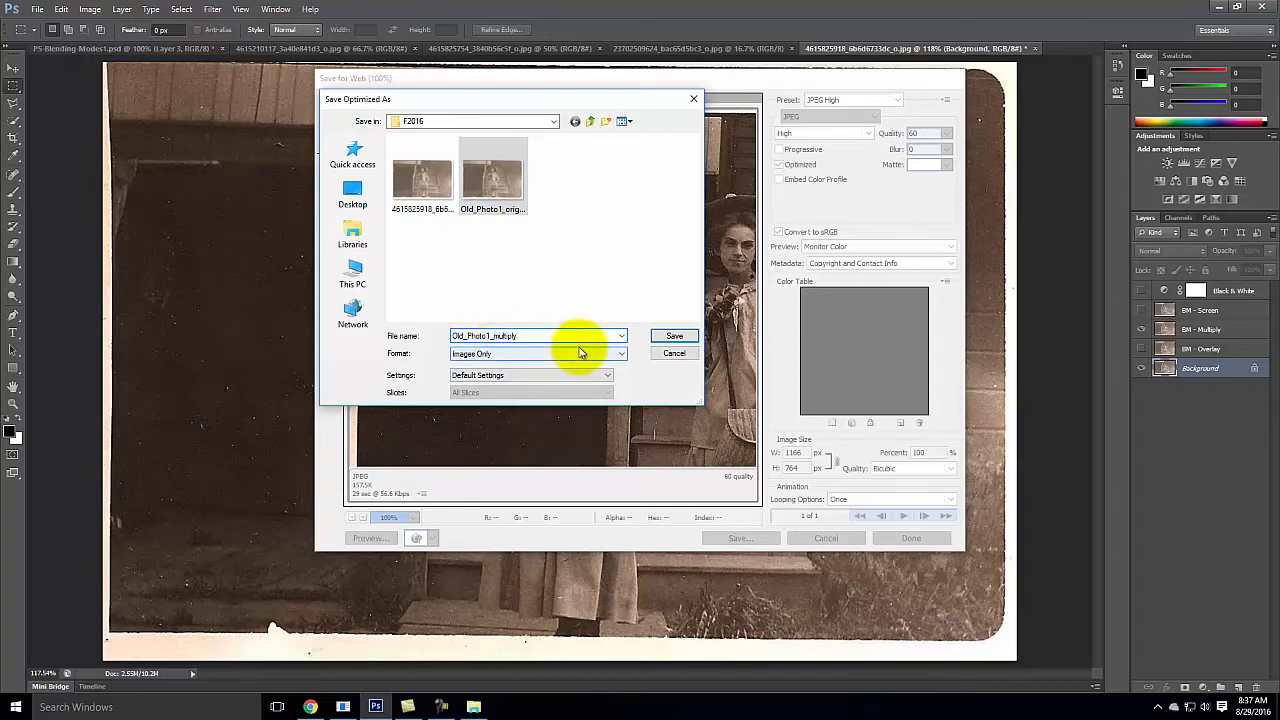
{"action": "left_click", "coordinate": [673, 337]}
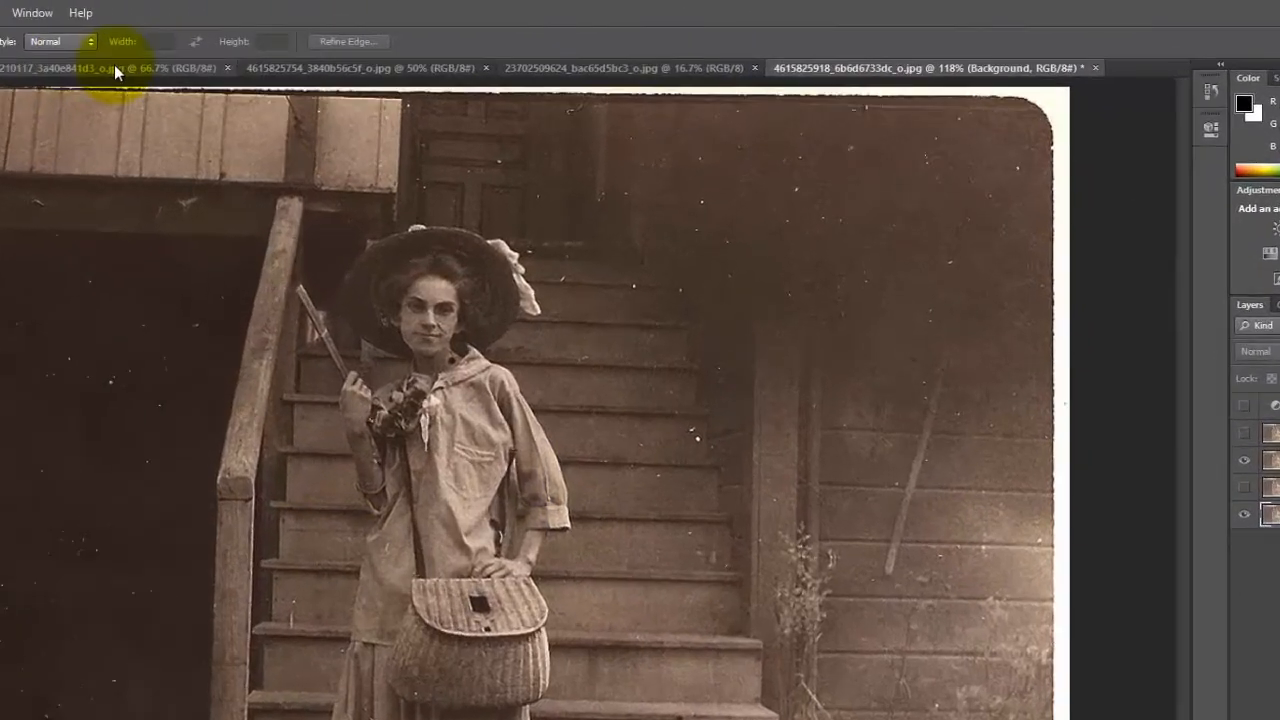
Step: In the locomotive postcard photo, duplicate the Background layer and set the copy's blending mode to Screen
{"action": "left_click", "coordinate": [190, 58]}
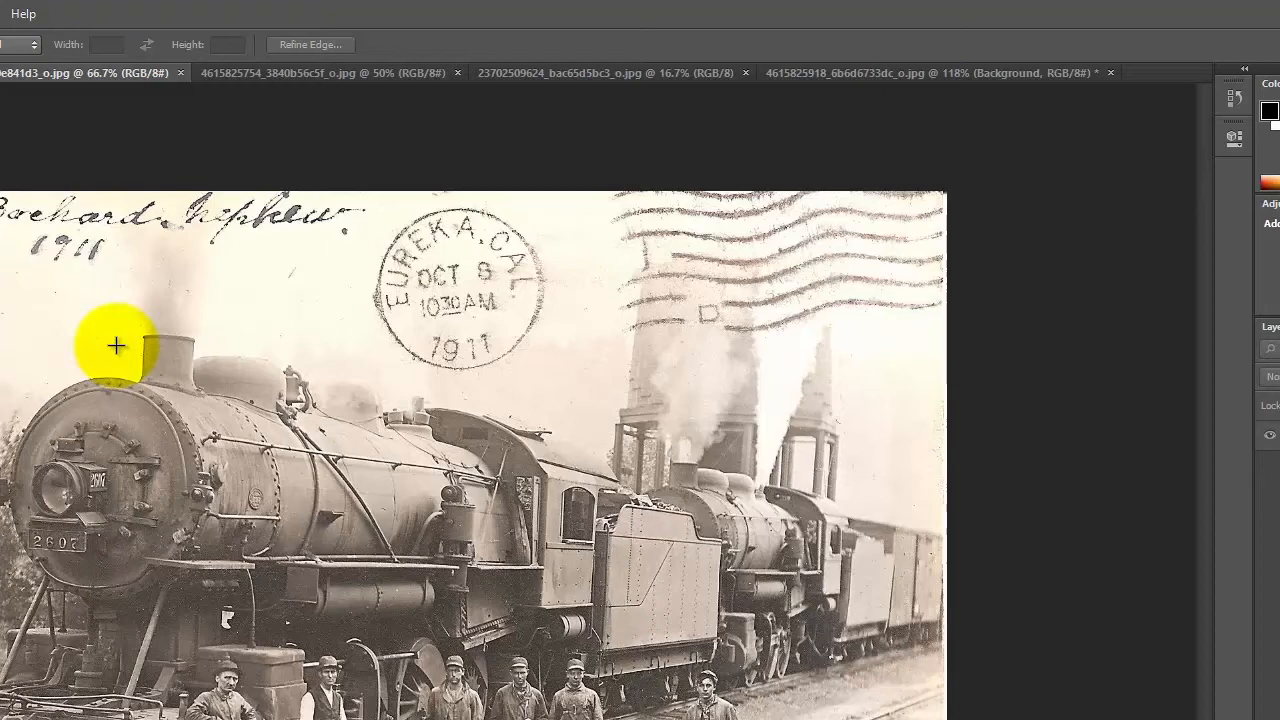
{"action": "left_click", "coordinate": [325, 75]}
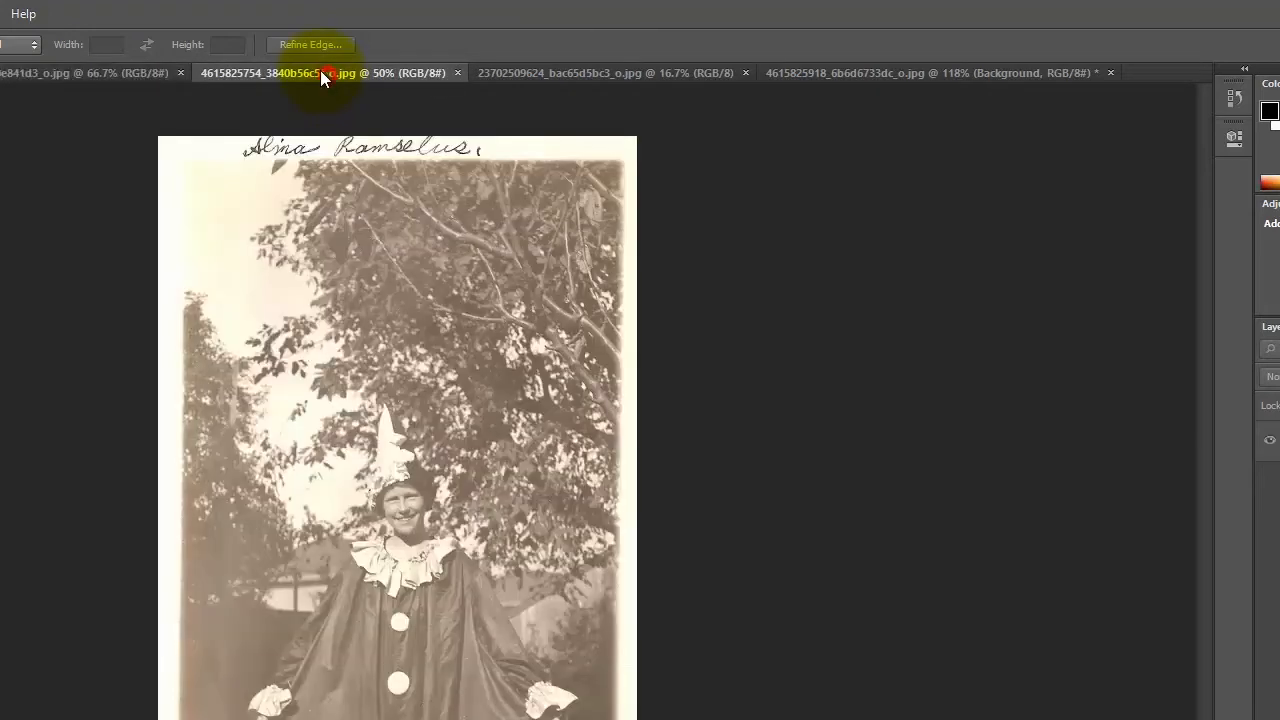
{"action": "left_click", "coordinate": [109, 72]}
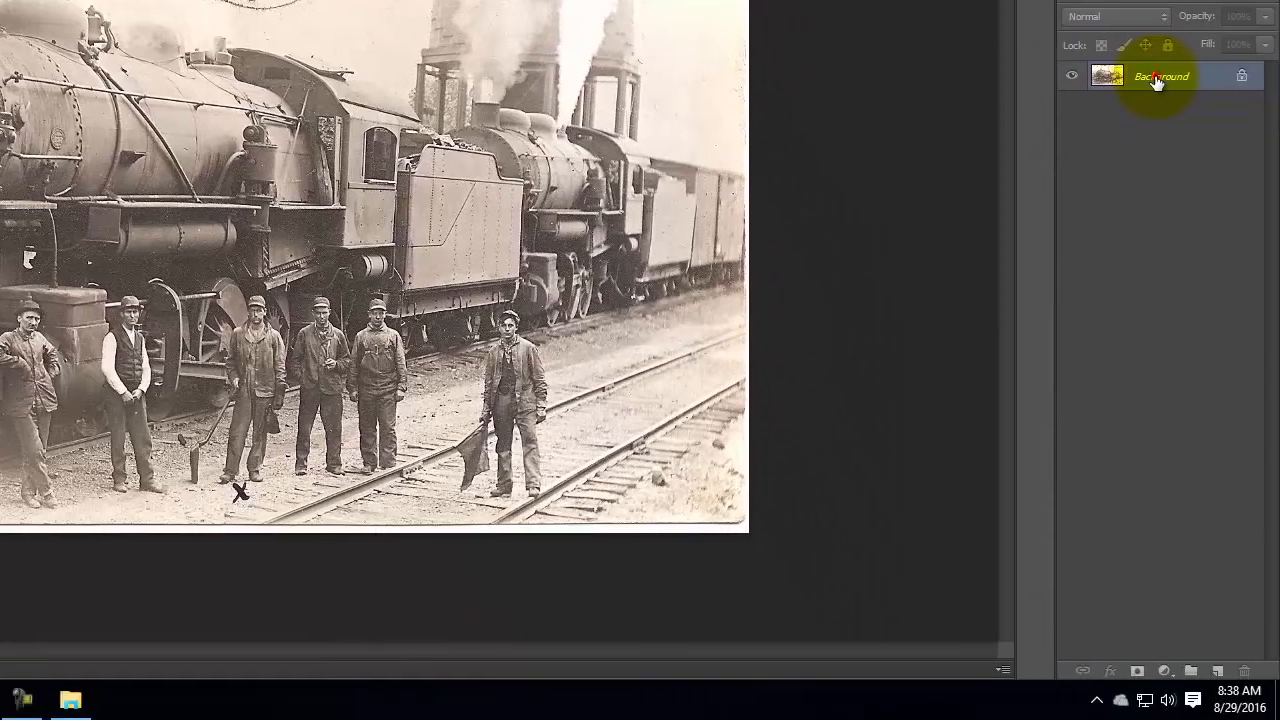
{"action": "left_click_drag", "start_coordinate": [1279, 435], "coordinate": [1279, 546]}
{"action": "left_click_drag", "start_coordinate": [1149, 187], "coordinate": [1218, 670]}
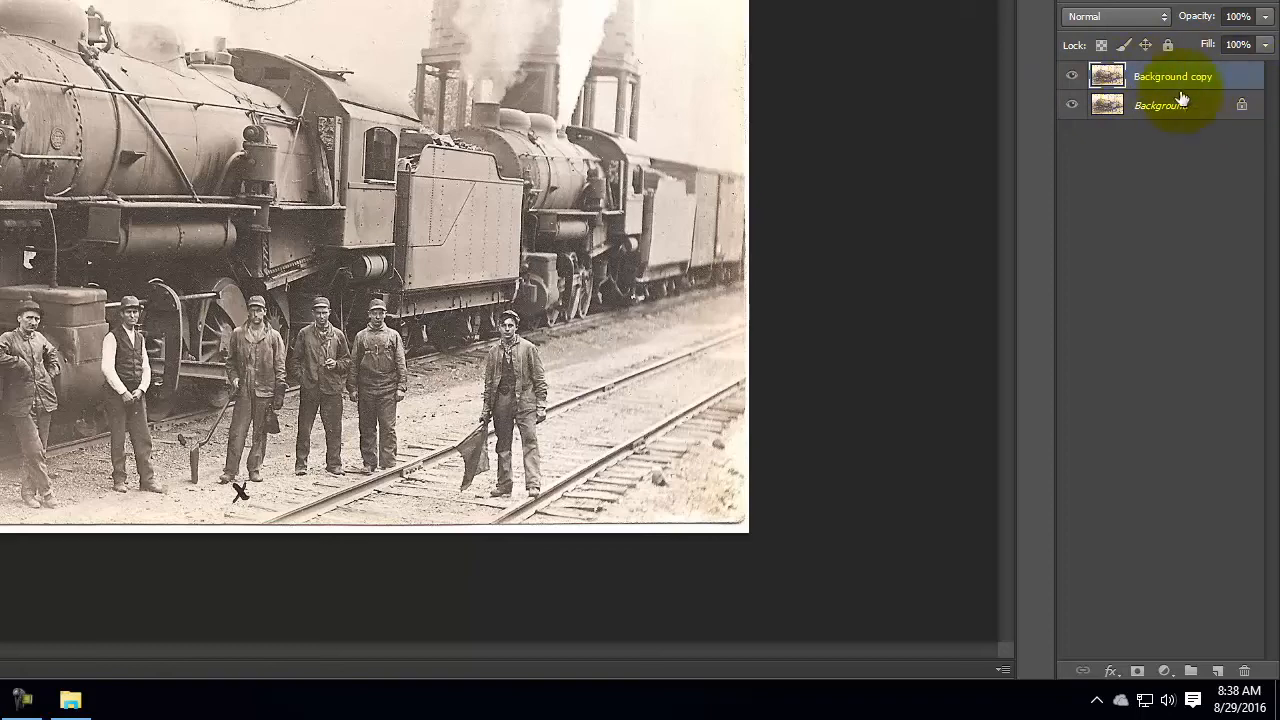
{"action": "left_click", "coordinate": [1130, 18]}
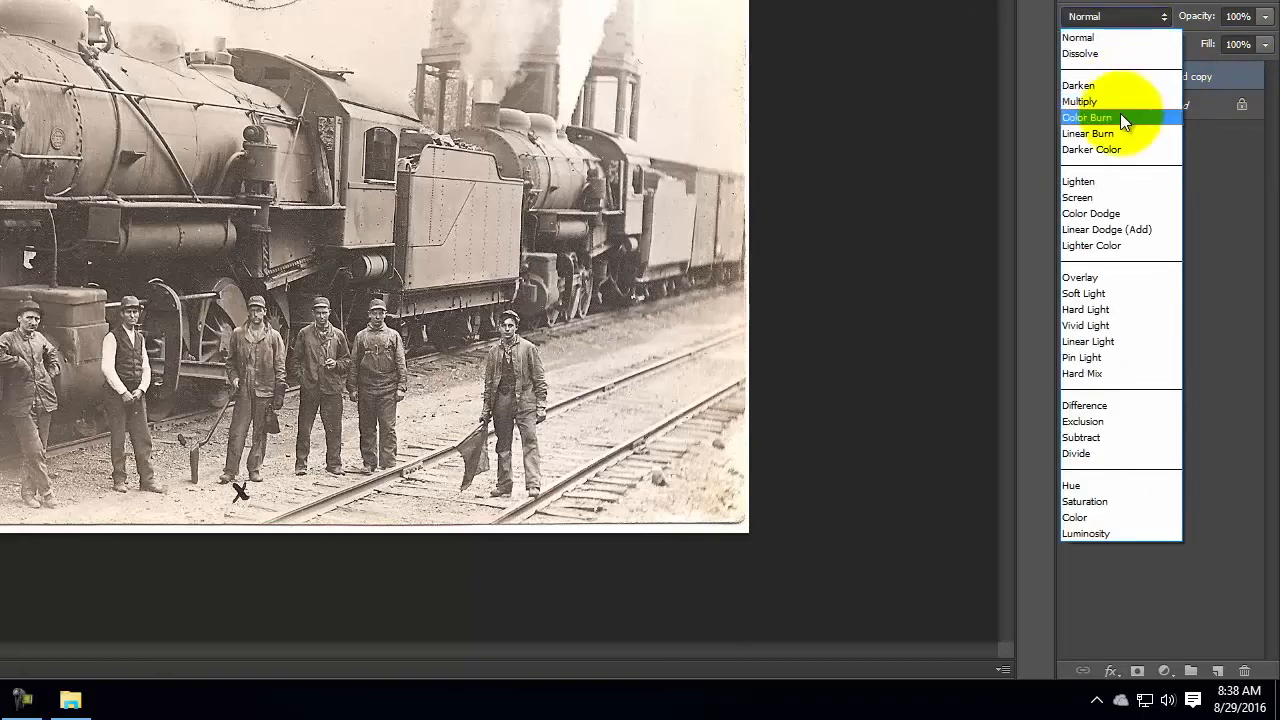
{"action": "left_click", "coordinate": [1108, 198]}
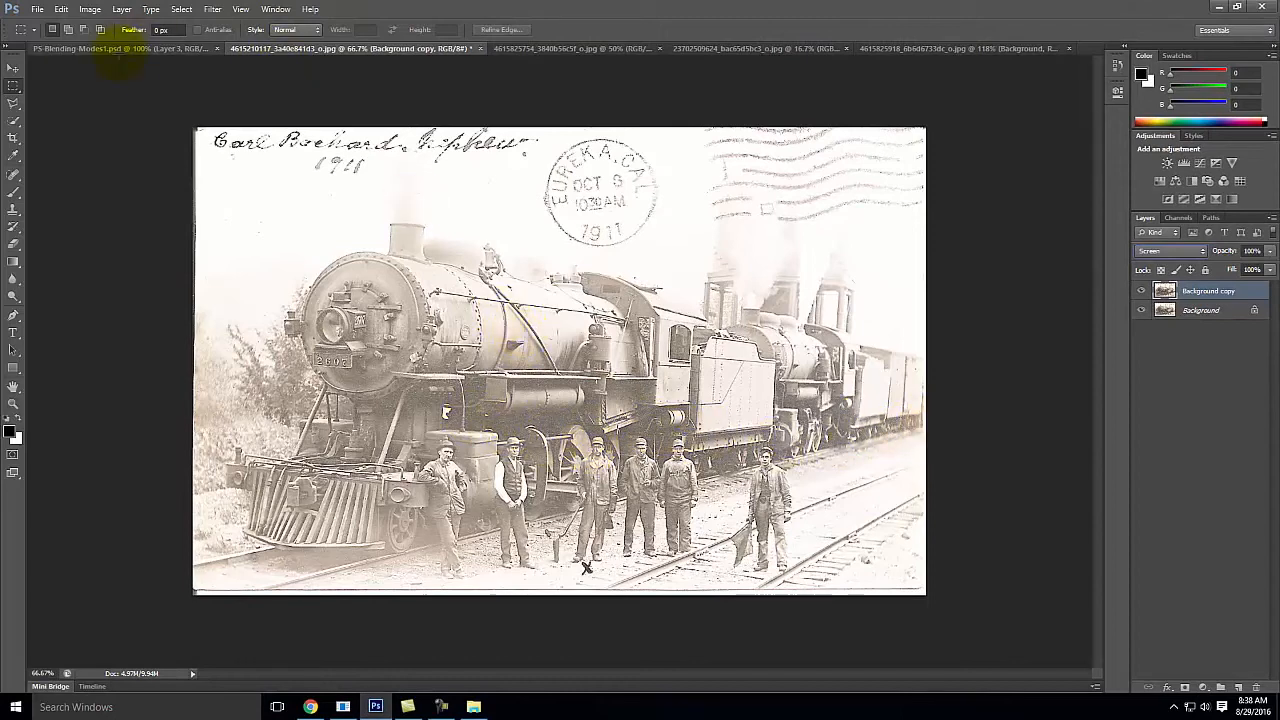
Step: Save the Screen version of the locomotive photo for web as a high-quality JPEG named "Old_Photo2_screen.jpg" in the F2016 folder
{"action": "left_click", "coordinate": [37, 10]}
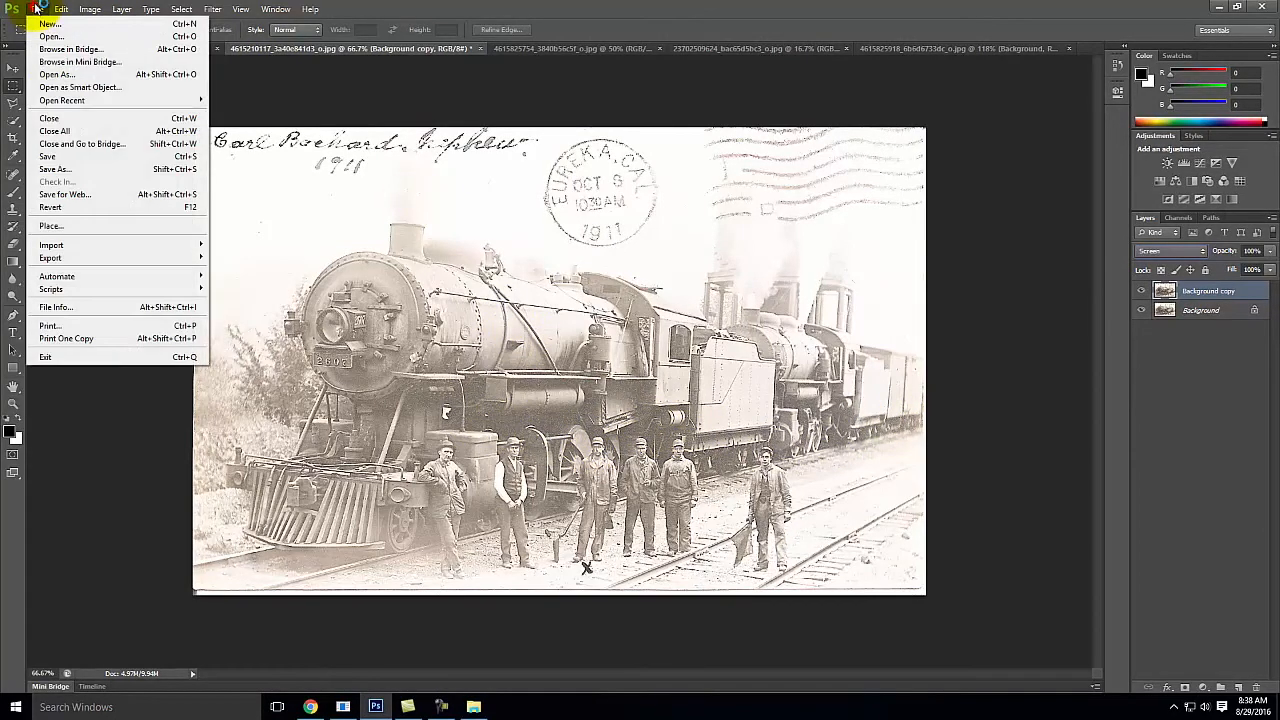
{"action": "left_click", "coordinate": [72, 194]}
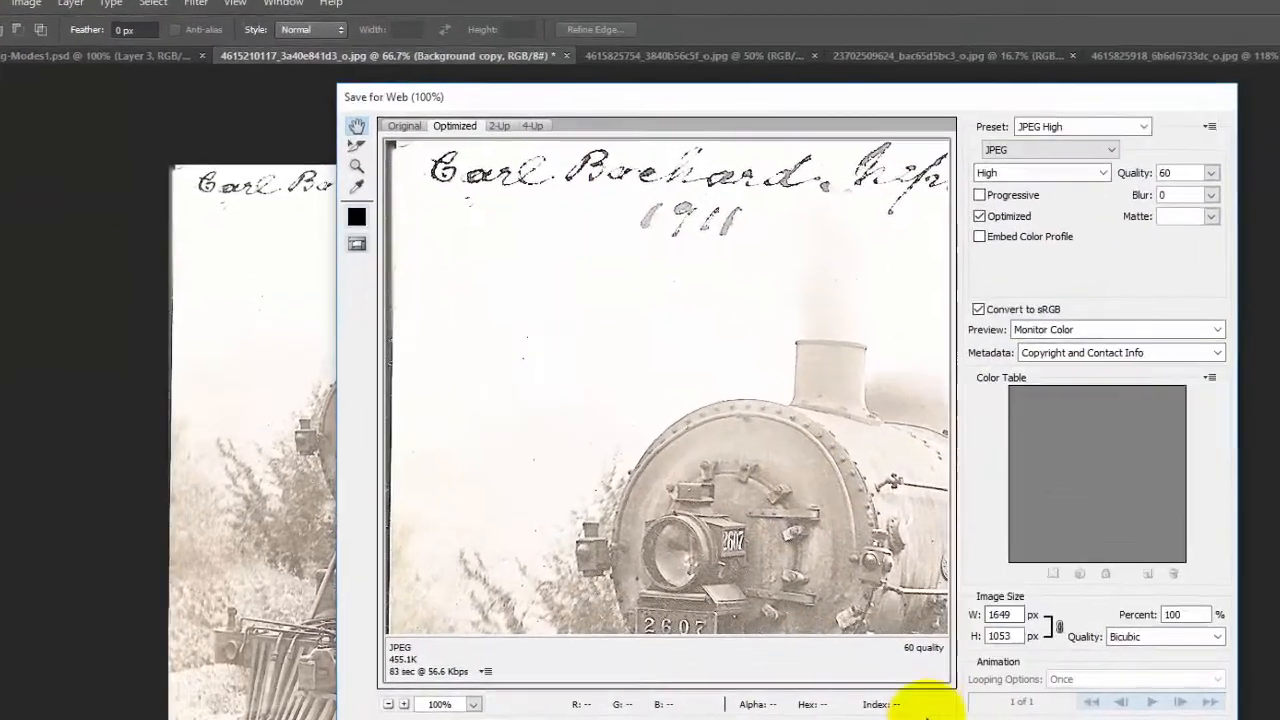
{"action": "left_click", "coordinate": [972, 719]}
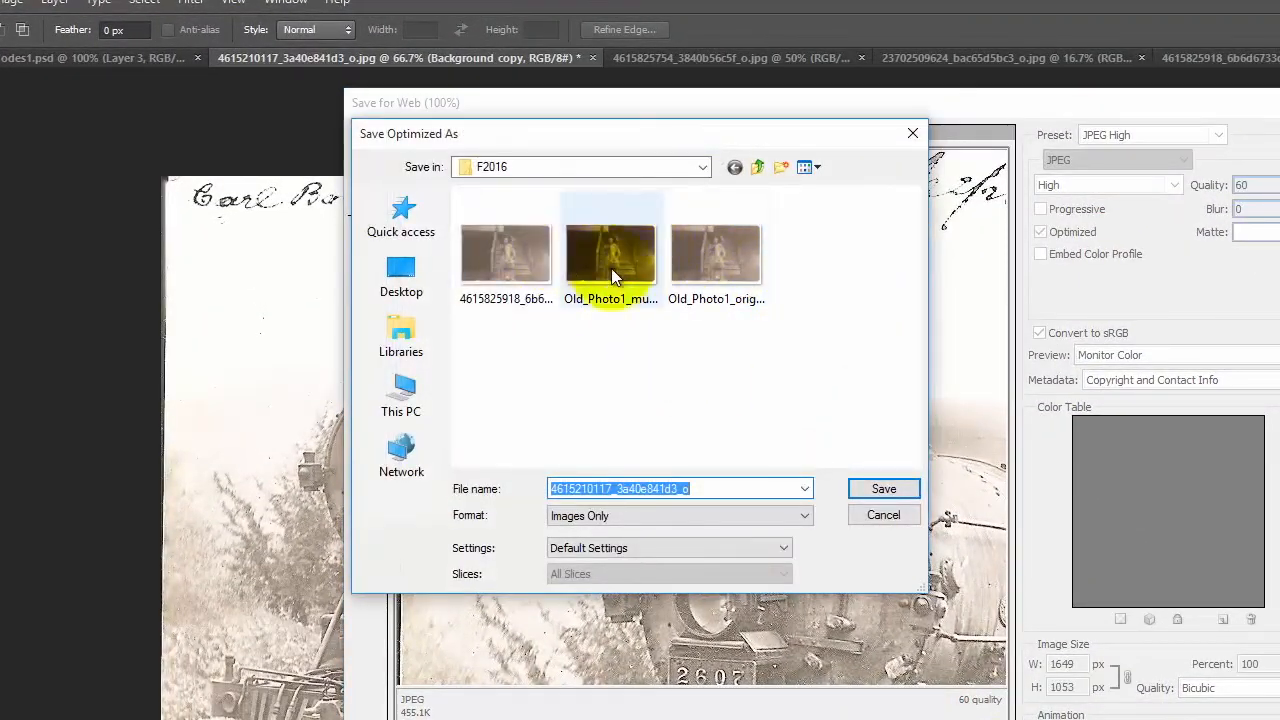
{"action": "left_click", "coordinate": [708, 255]}
{"action": "double_click", "coordinate": [612, 485]}
{"action": "left_click", "coordinate": [606, 488]}
{"action": "key", "text": "BackSpace"}
{"action": "type", "text": "2"}
{"action": "key", "text": "Right"}
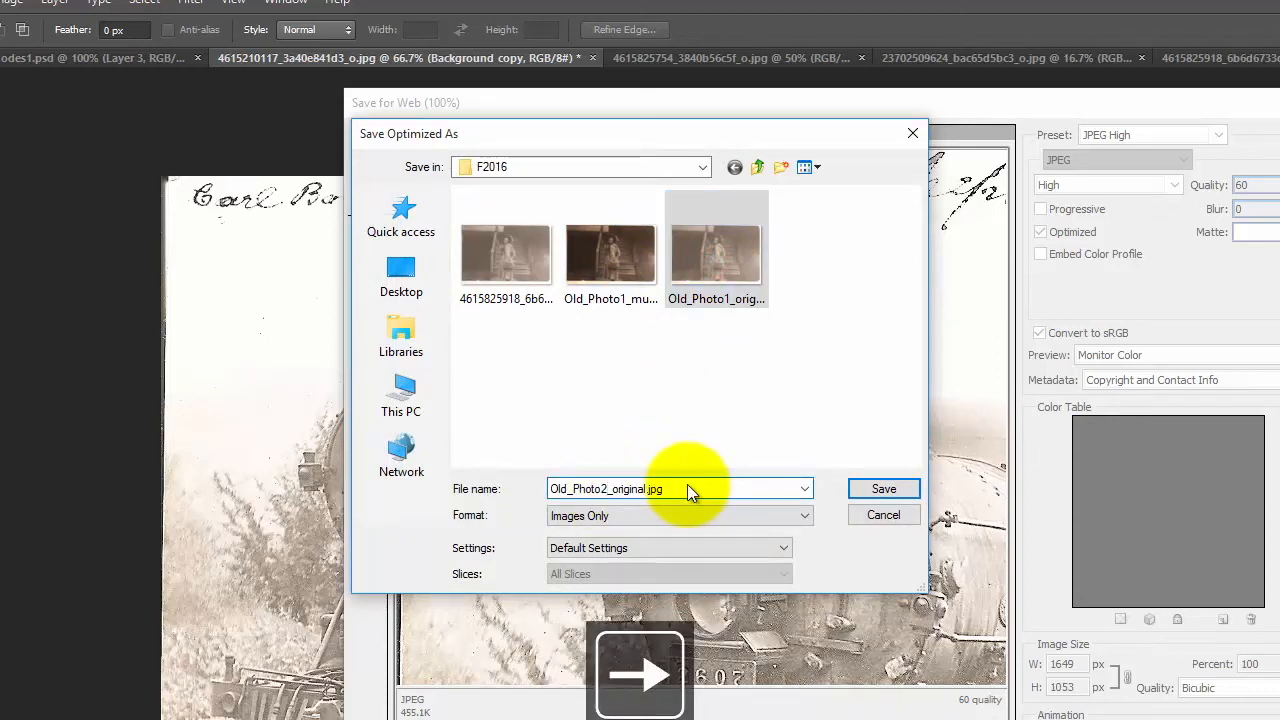
{"action": "key", "text": "Right"}
{"action": "key", "text": "Right"}
{"action": "key", "text": "Right"}
{"action": "key", "text": "BackSpace"}
{"action": "key", "text": "BackSpace"}
{"action": "key", "text": "BackSpace"}
{"action": "key", "text": "BackSpace"}
{"action": "key", "text": "BackSpace"}
{"action": "key", "text": "BackSpace"}
{"action": "key", "text": "BackSpace"}
{"action": "key", "text": "BackSpace"}
{"action": "type", "text": "screen"}
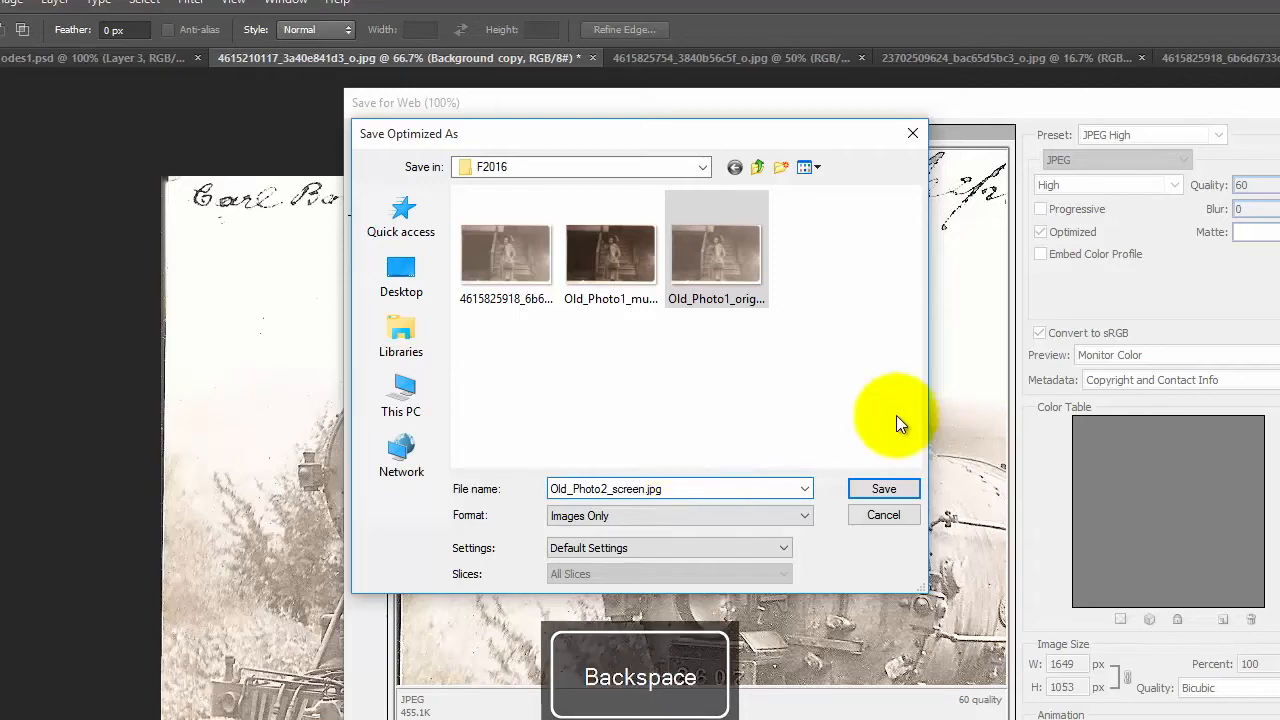
{"action": "left_click", "coordinate": [881, 489]}
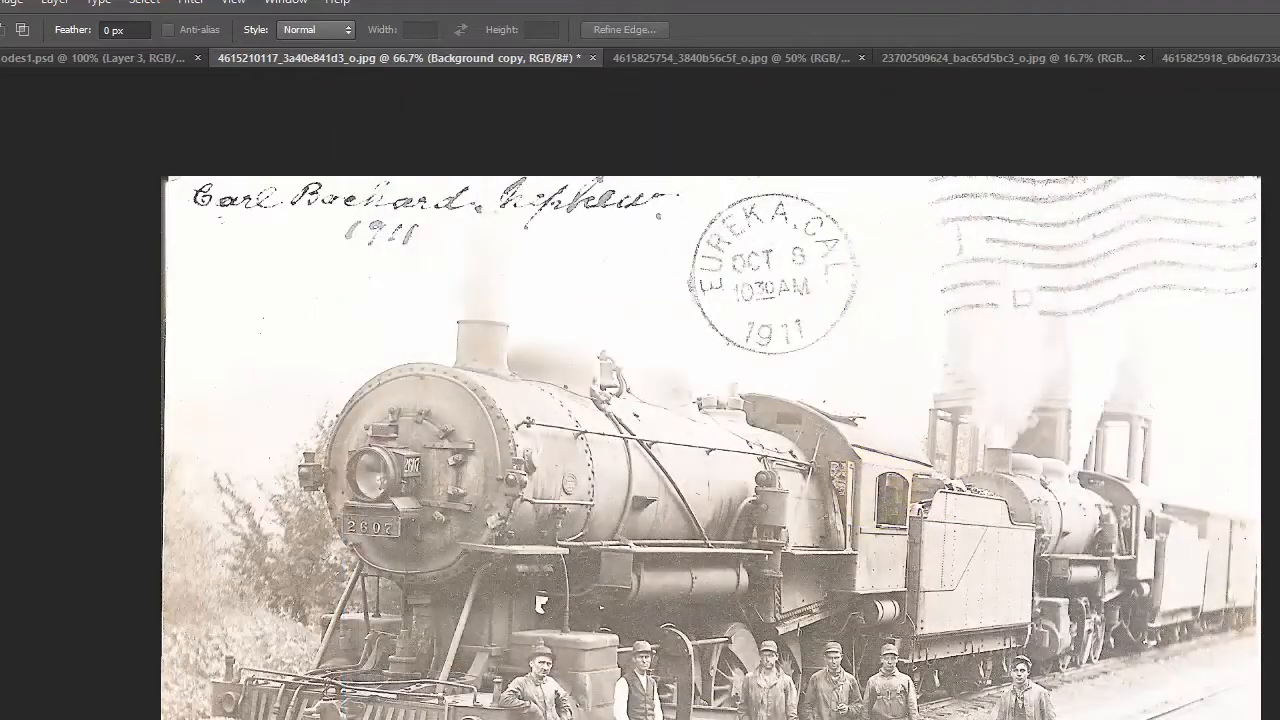
Step: Hide the Background copy layer and save the original locomotive photo for web as a high-quality JPEG named "Old_Photo2_original"
{"action": "key", "text": "ctrl+z"}
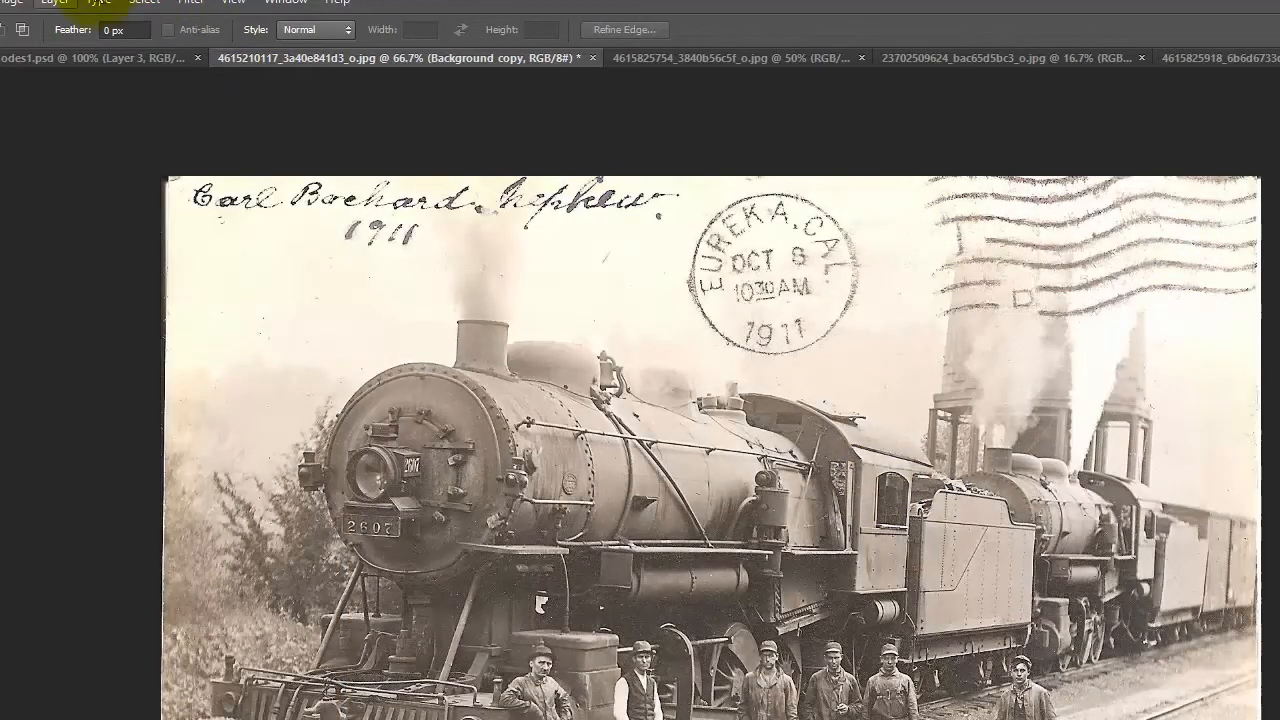
{"action": "key", "text": "alt+f"}
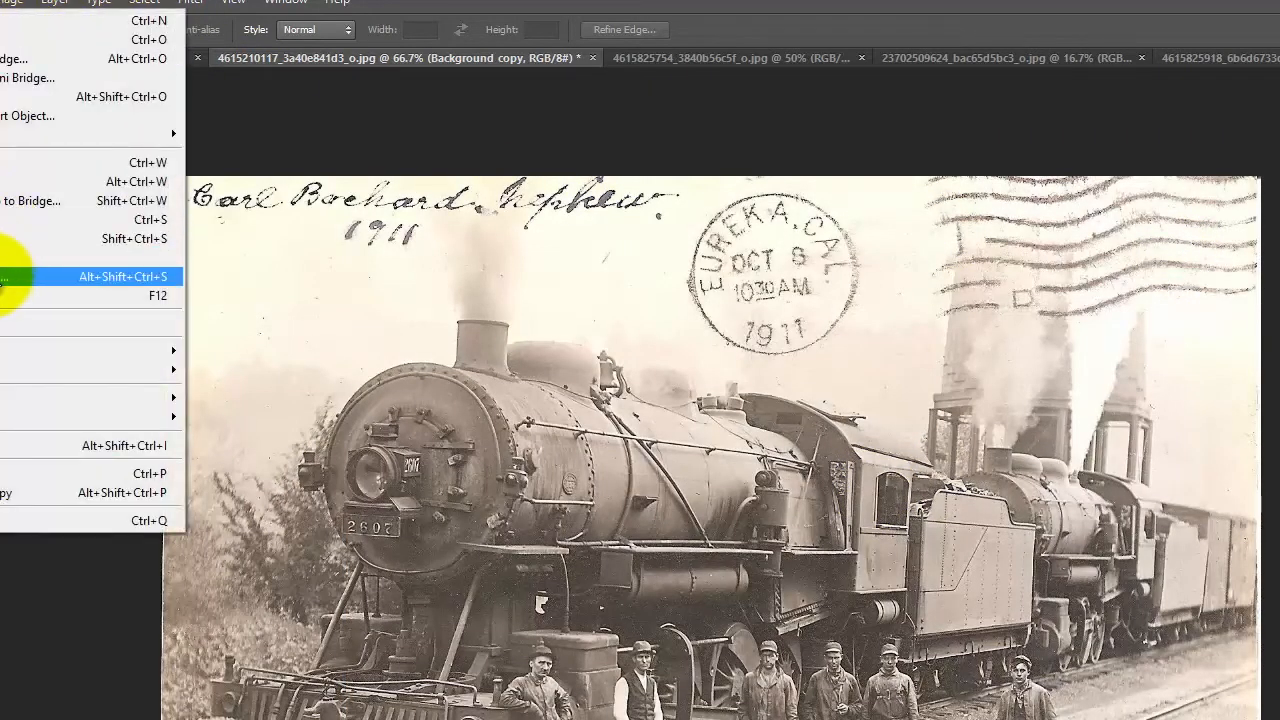
{"action": "left_click", "coordinate": [43, 270]}
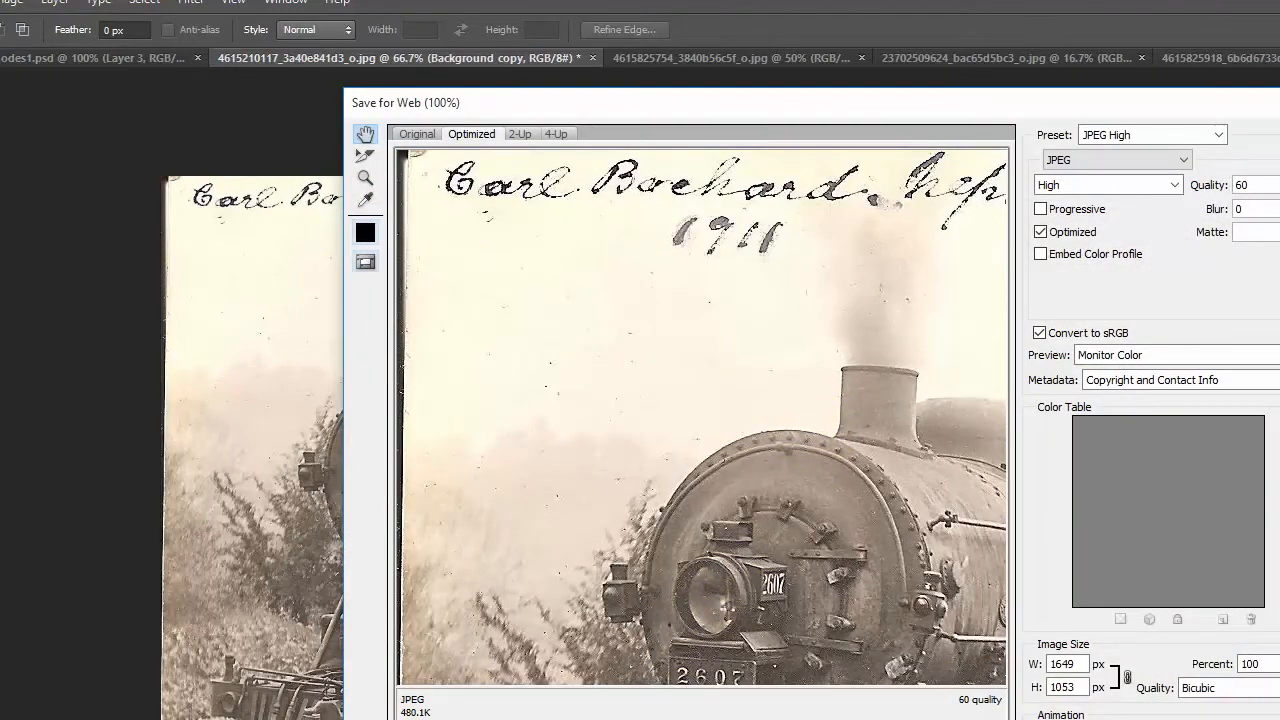
{"action": "key", "text": "Return"}
{"action": "left_click", "coordinate": [822, 252]}
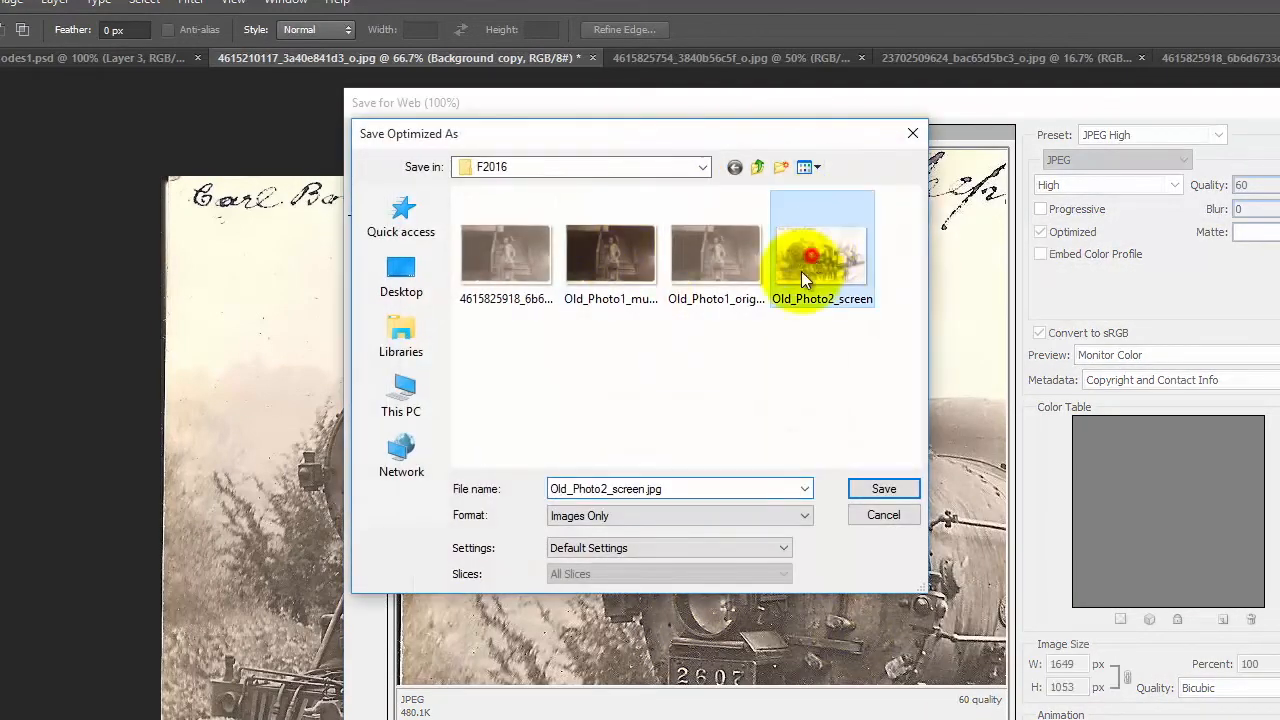
{"action": "left_click", "coordinate": [651, 491]}
{"action": "left_click", "coordinate": [617, 489]}
{"action": "left_click_drag", "start_coordinate": [615, 489], "coordinate": [763, 491]}
{"action": "type", "text": "original"}
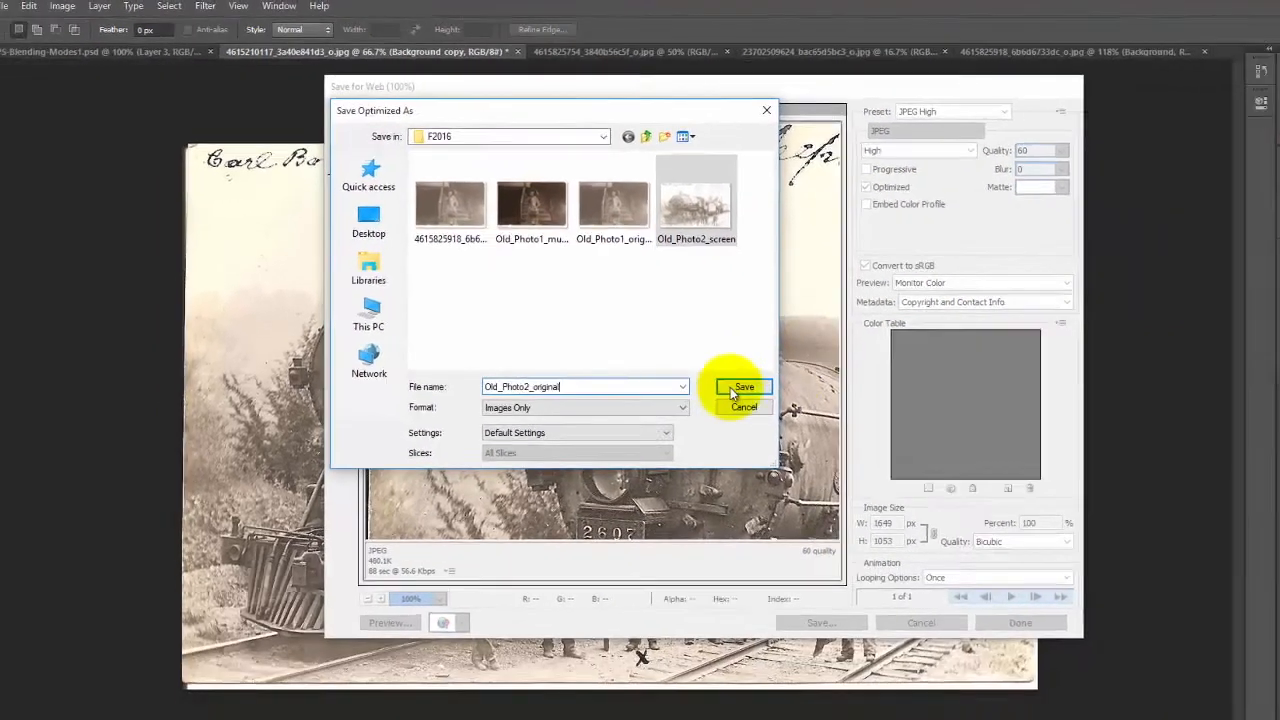
{"action": "left_click", "coordinate": [731, 393]}
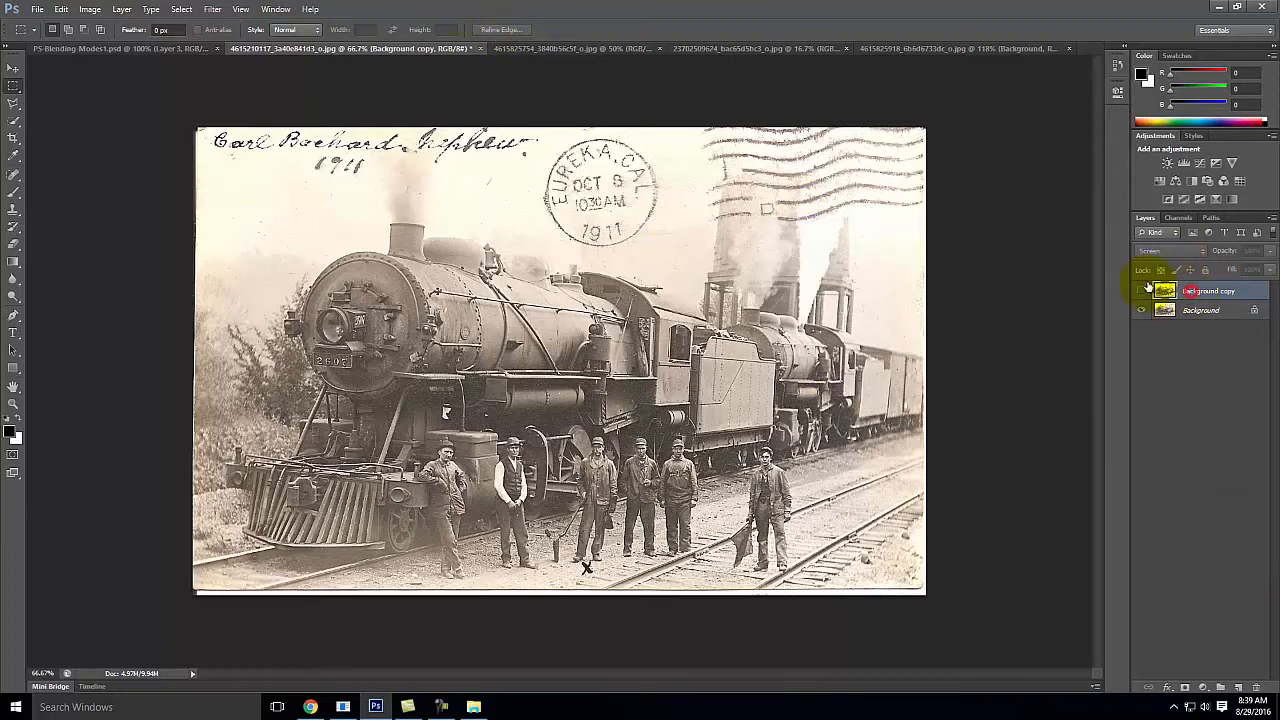
Step: Show the Background copy layer again and change its blending mode to Overlay
{"action": "left_click", "coordinate": [1141, 290]}
{"action": "left_click", "coordinate": [1186, 250]}
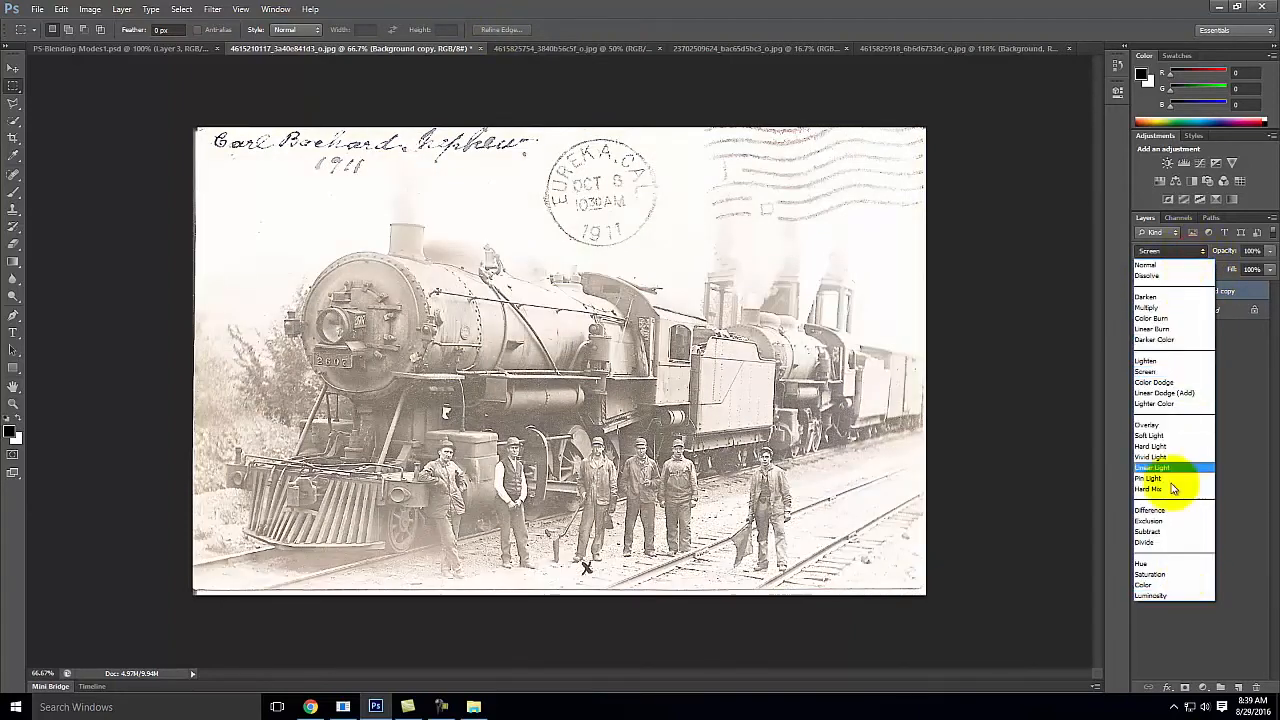
{"action": "left_click", "coordinate": [1162, 424]}
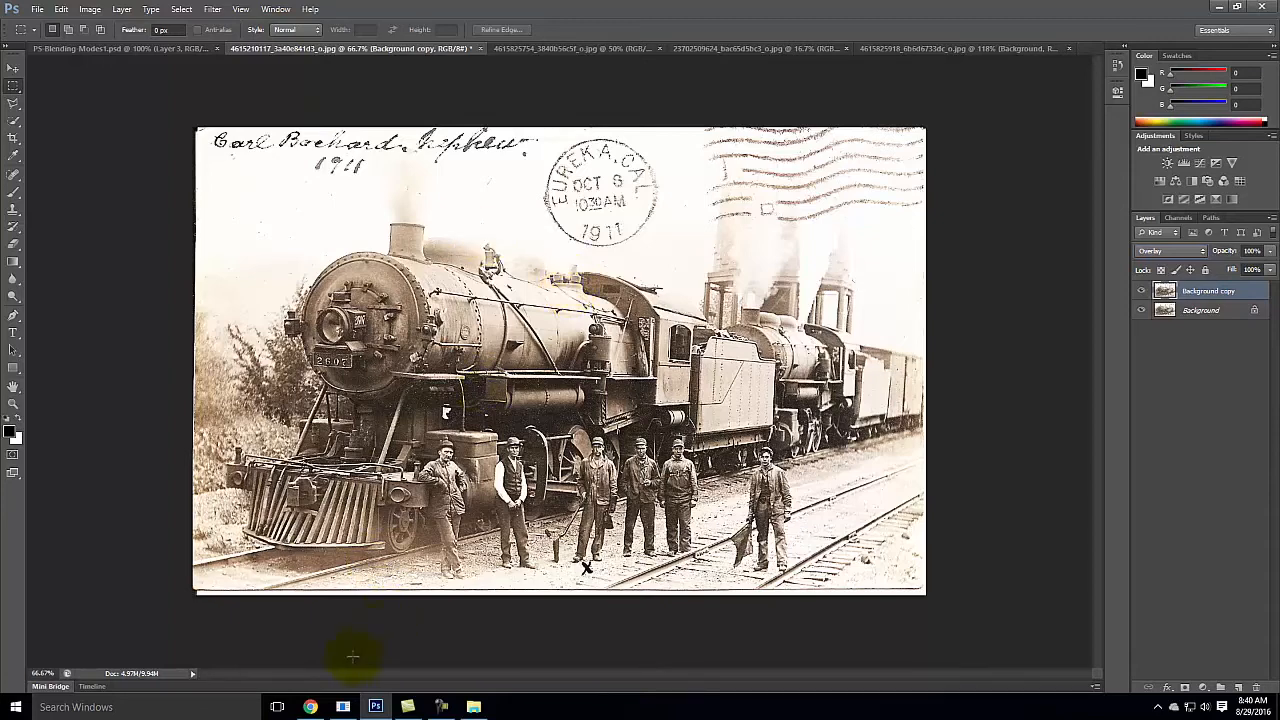
Step: Switch to Chrome, return to the Flickr search results and search the photos for "sunset"
{"action": "left_click", "coordinate": [310, 707]}
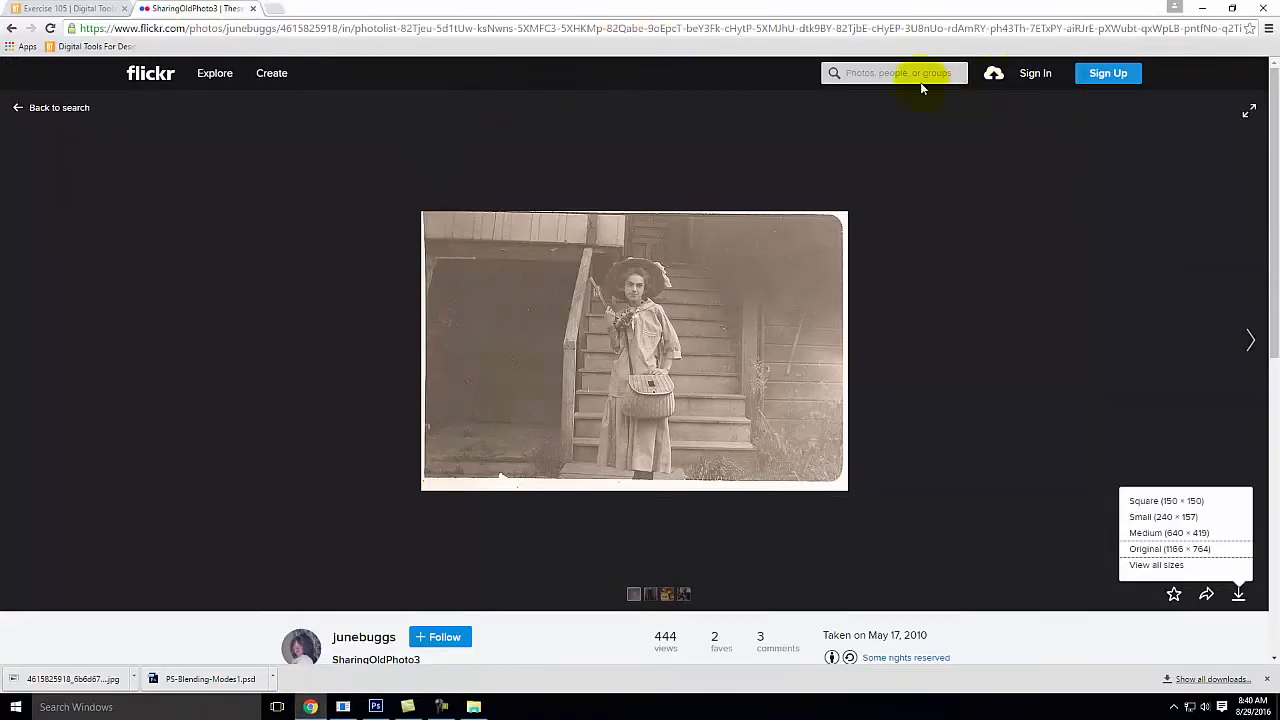
{"action": "left_click", "coordinate": [11, 28]}
{"action": "left_click", "coordinate": [11, 28]}
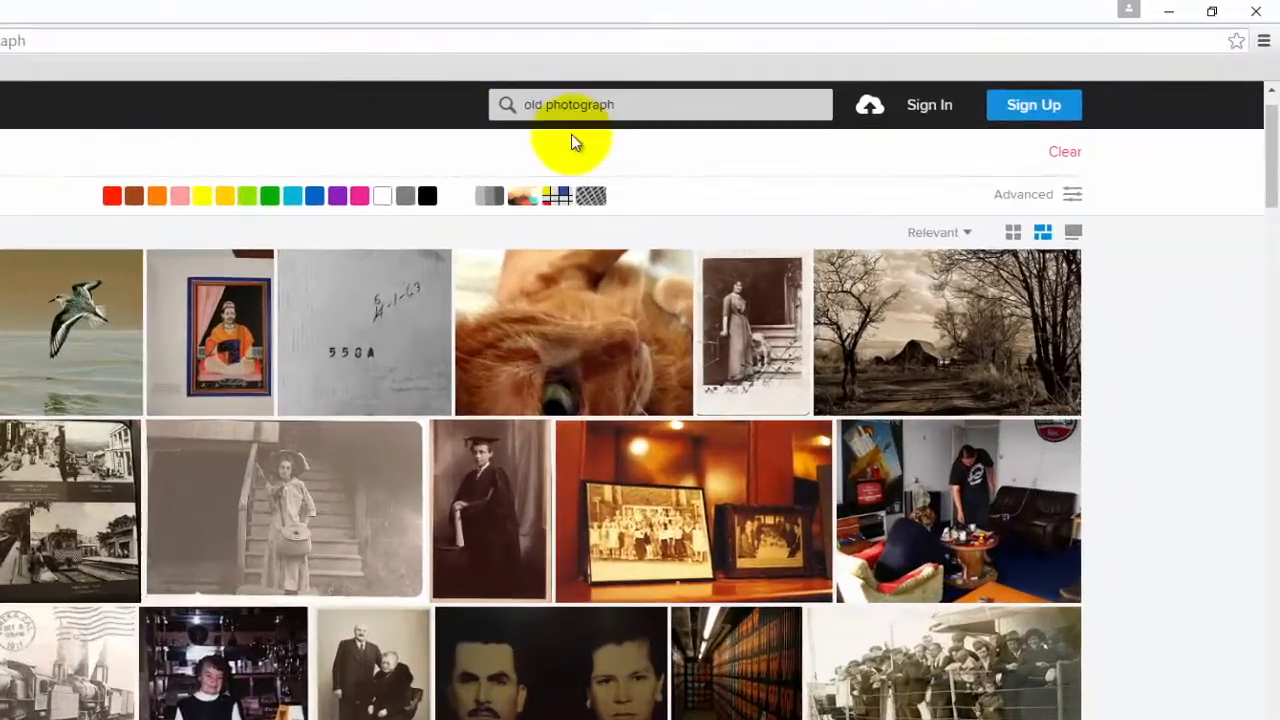
{"action": "left_click", "coordinate": [657, 114]}
{"action": "key", "text": "ctrl+a"}
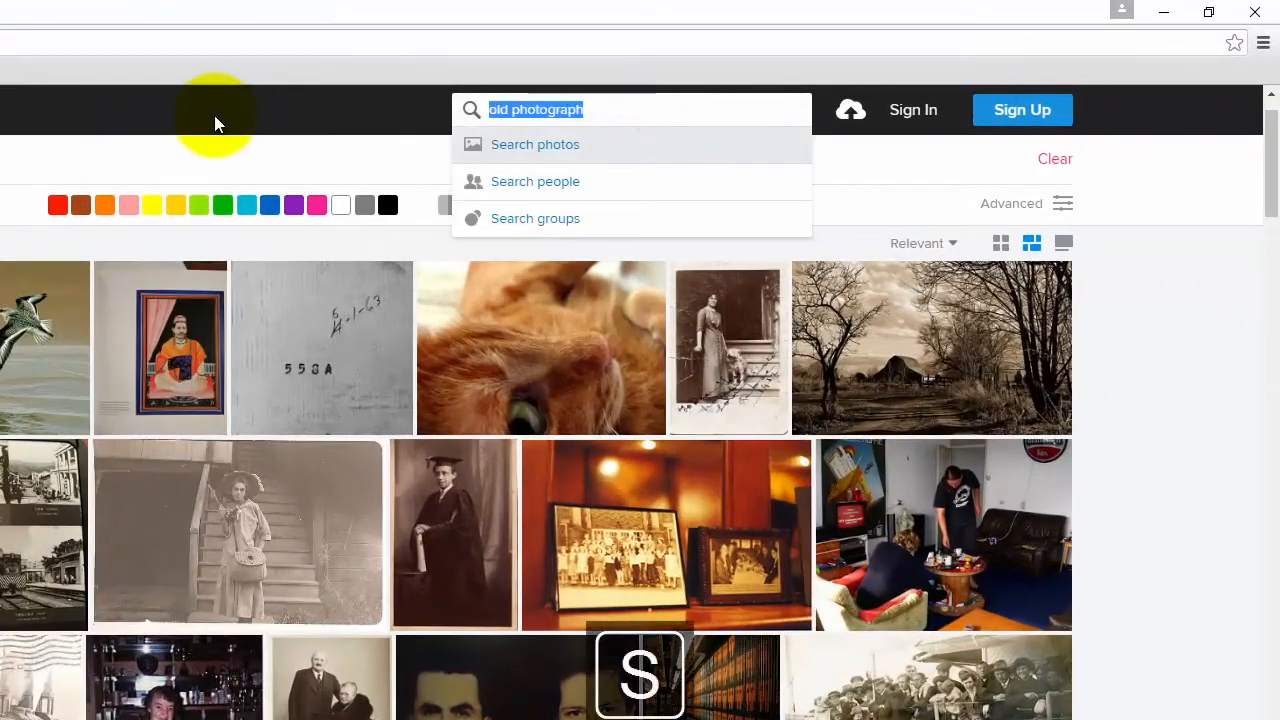
{"action": "type", "text": "sunset"}
{"action": "key", "text": "Return"}
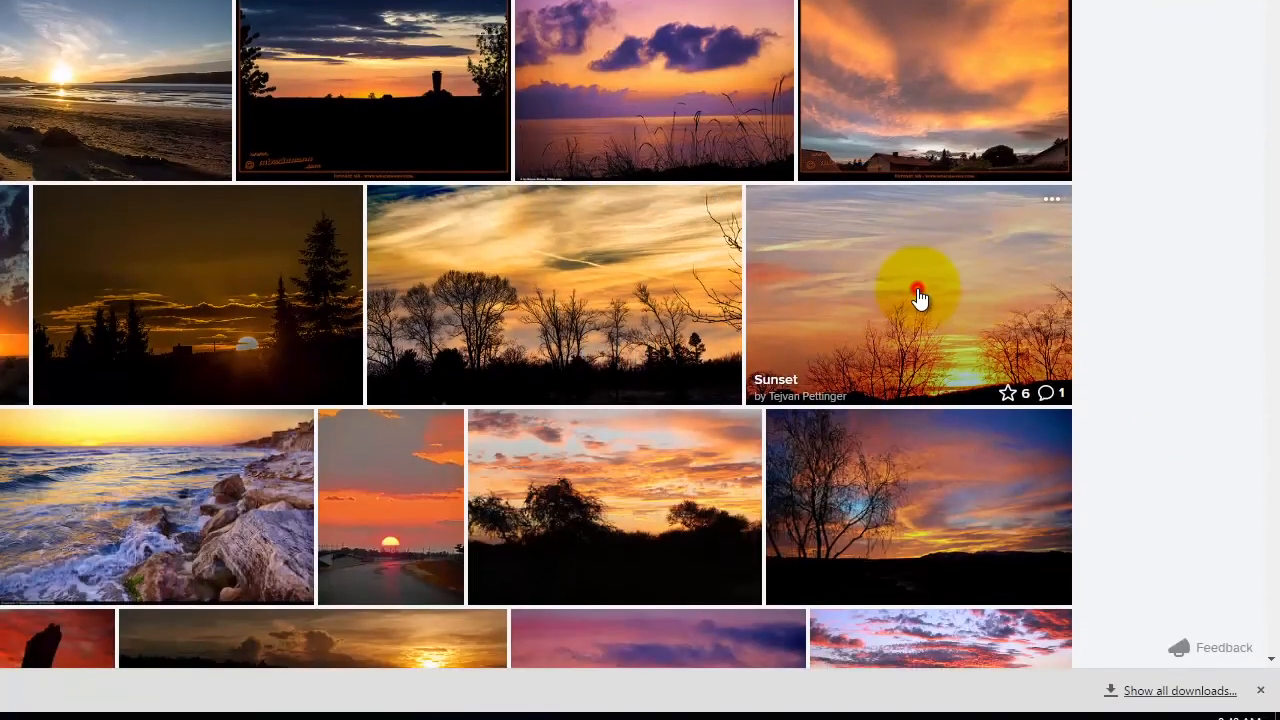
Step: Open the "Sunset" photo with bare trees on the horizon and download it in Original size (2712 × 1824)
{"action": "left_click", "coordinate": [914, 624]}
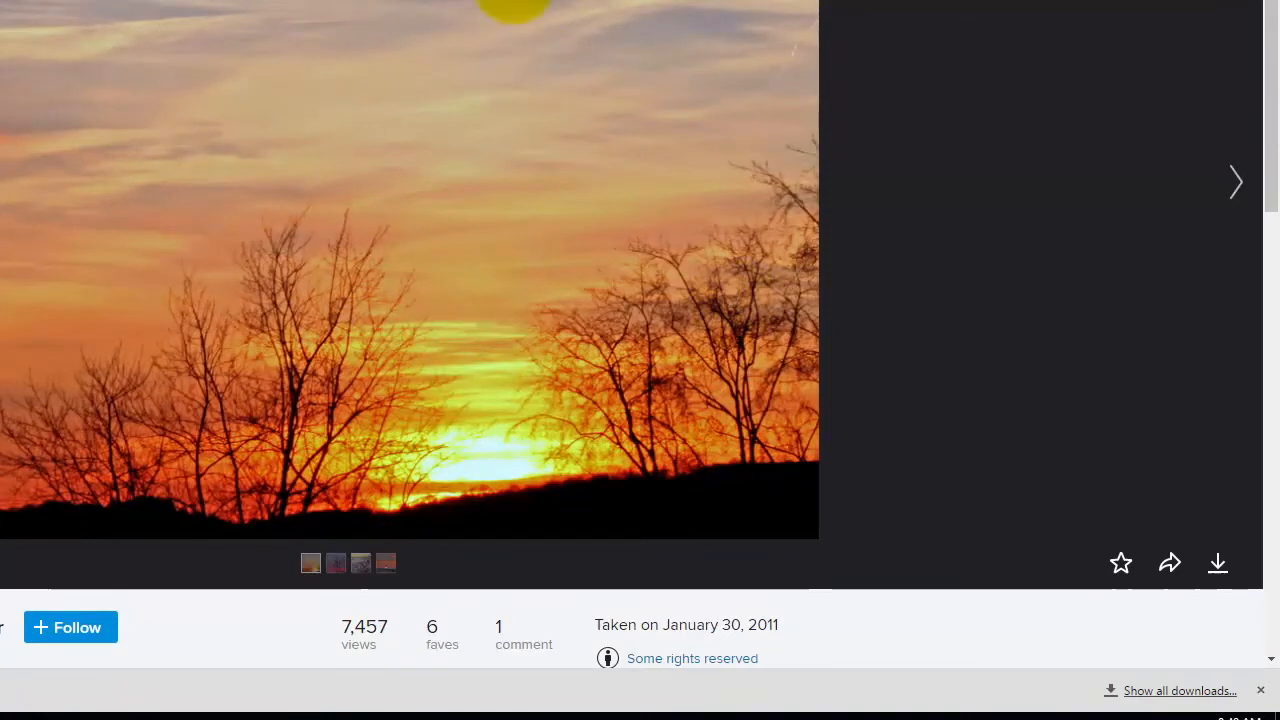
{"action": "left_click", "coordinate": [1220, 565]}
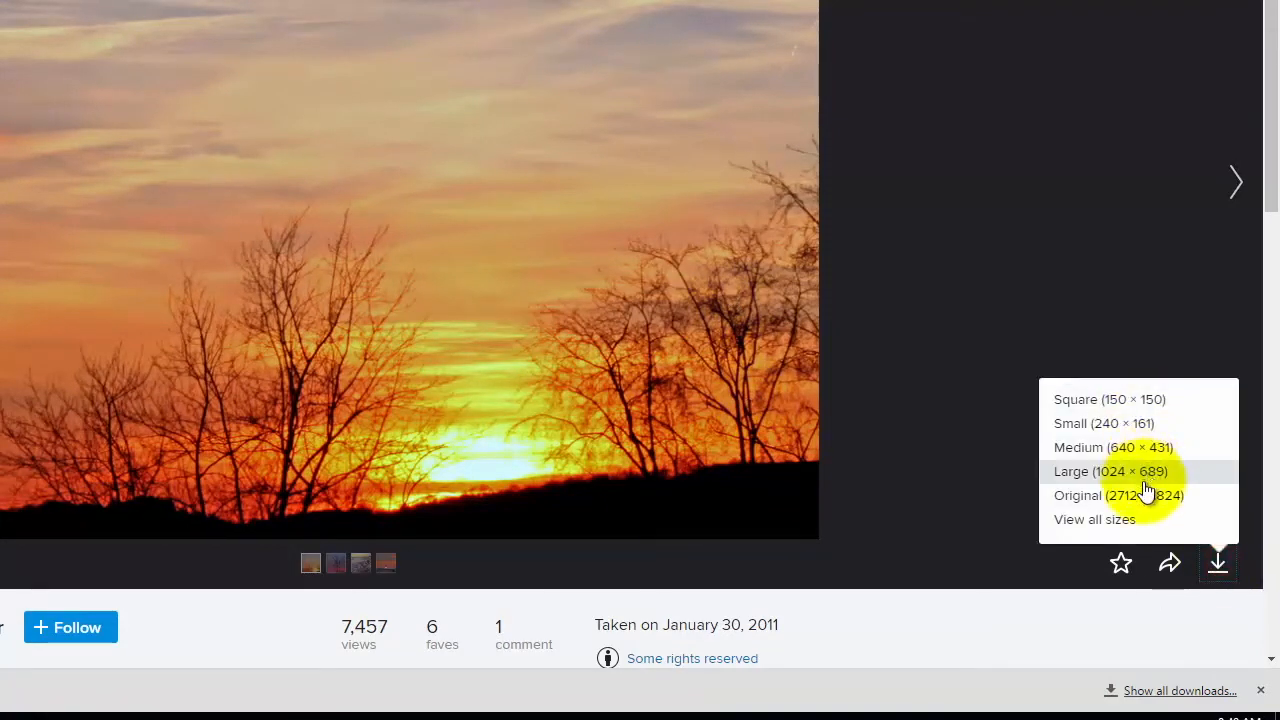
{"action": "left_click", "coordinate": [1142, 493]}
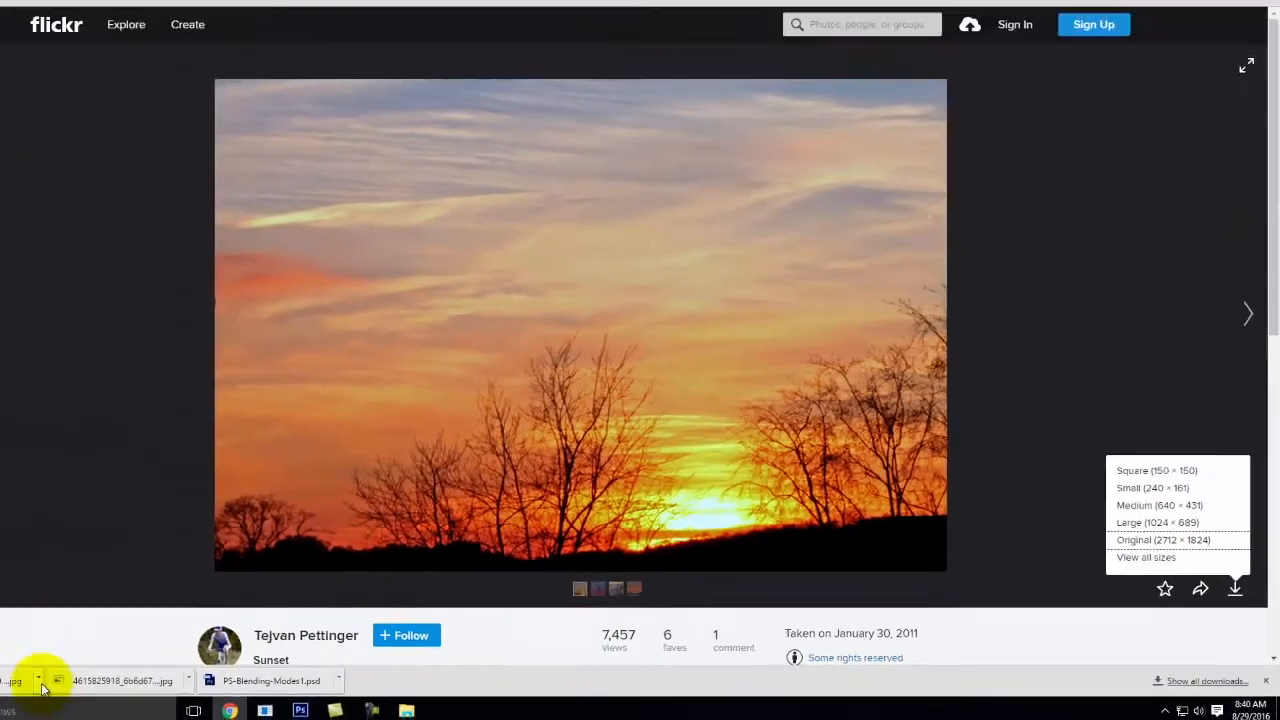
Step: Show the downloaded sunset JPEG in the Downloads folder and copy the file
{"action": "left_click", "coordinate": [38, 681]}
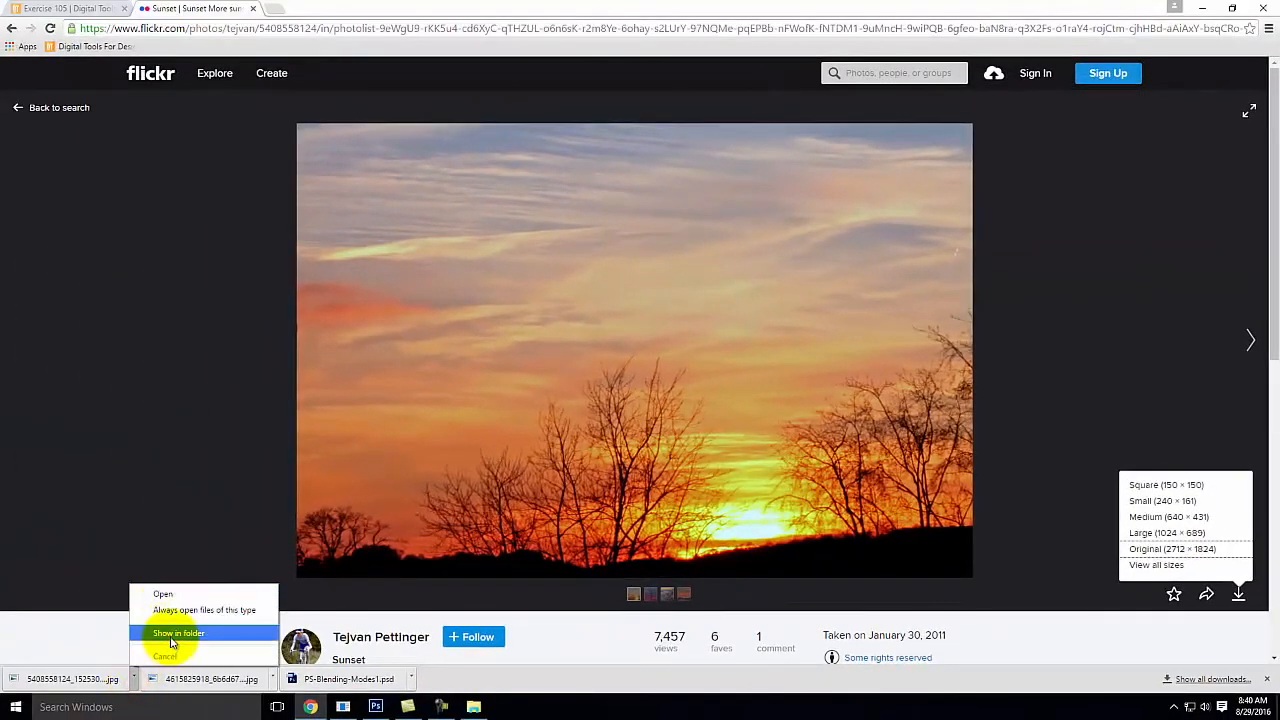
{"action": "left_click", "coordinate": [83, 630]}
{"action": "right_click", "coordinate": [376, 211]}
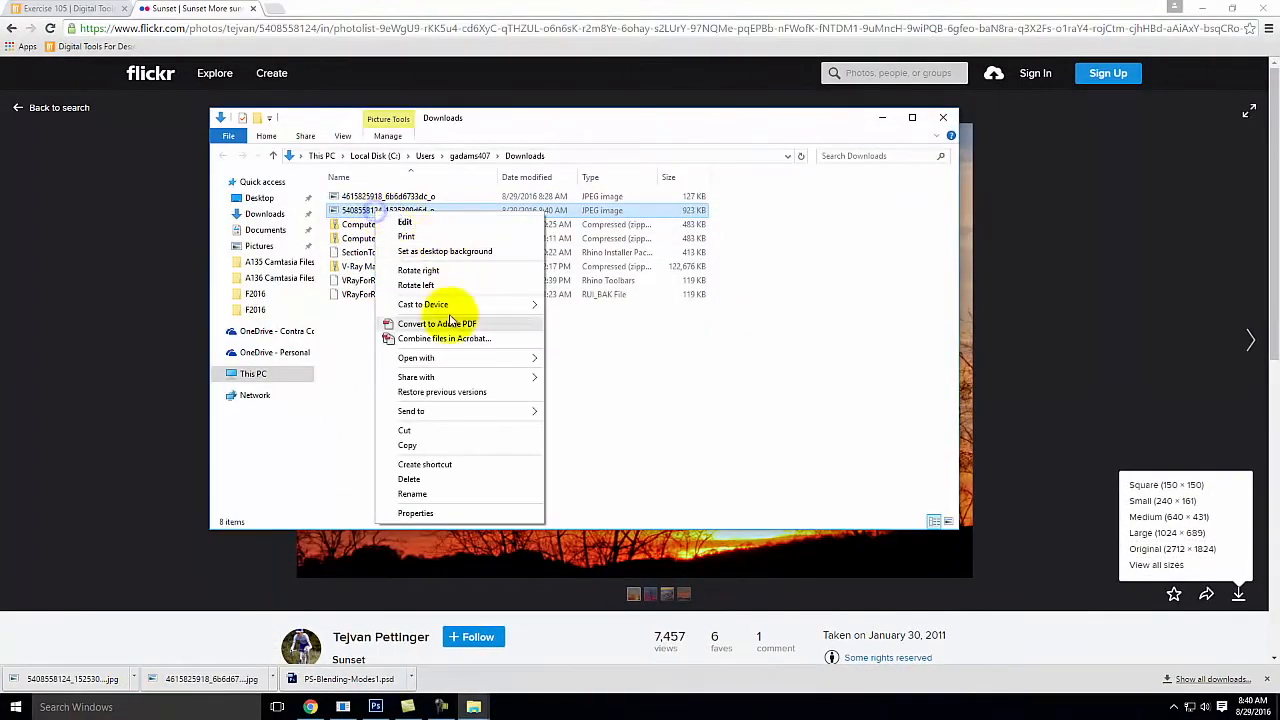
{"action": "left_click", "coordinate": [416, 448]}
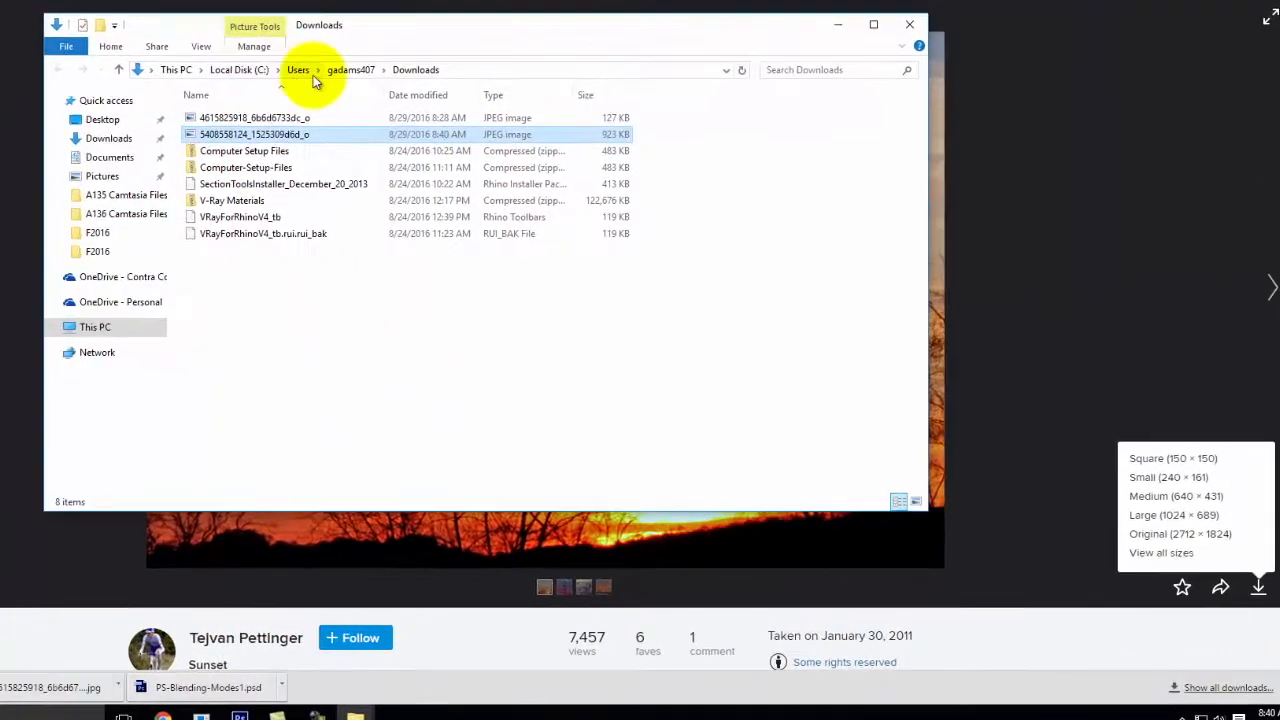
Step: Paste the sunset photo into OneDrive - Personal > Live Demonstrations > Live - A135 Exercises > Ex105 > F2016
{"action": "left_click", "coordinate": [20, 263]}
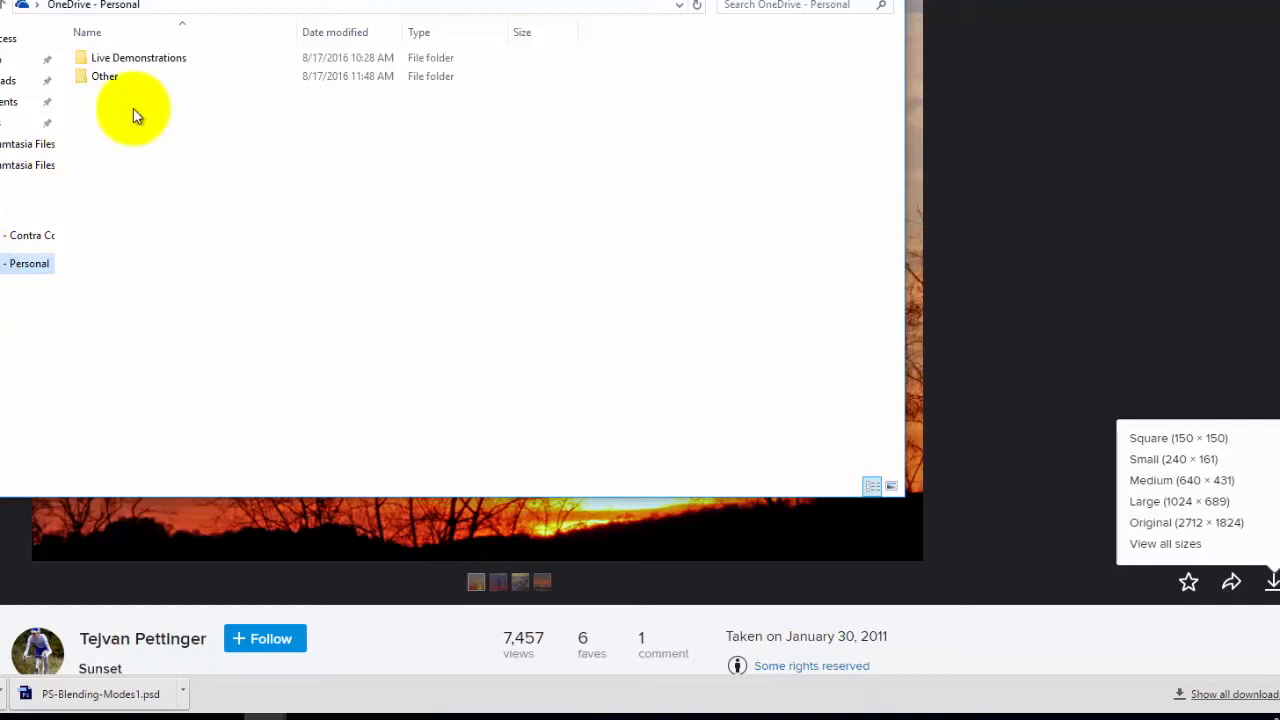
{"action": "double_click", "coordinate": [130, 57]}
{"action": "double_click", "coordinate": [130, 57]}
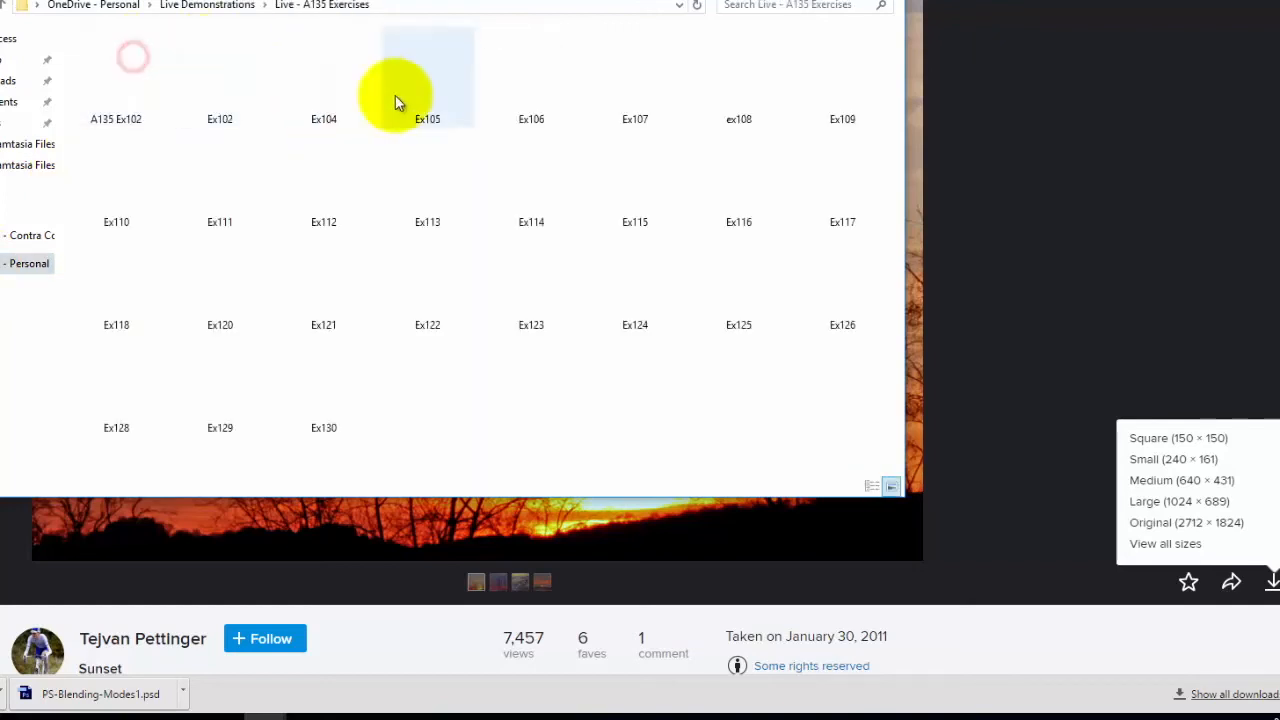
{"action": "double_click", "coordinate": [444, 79]}
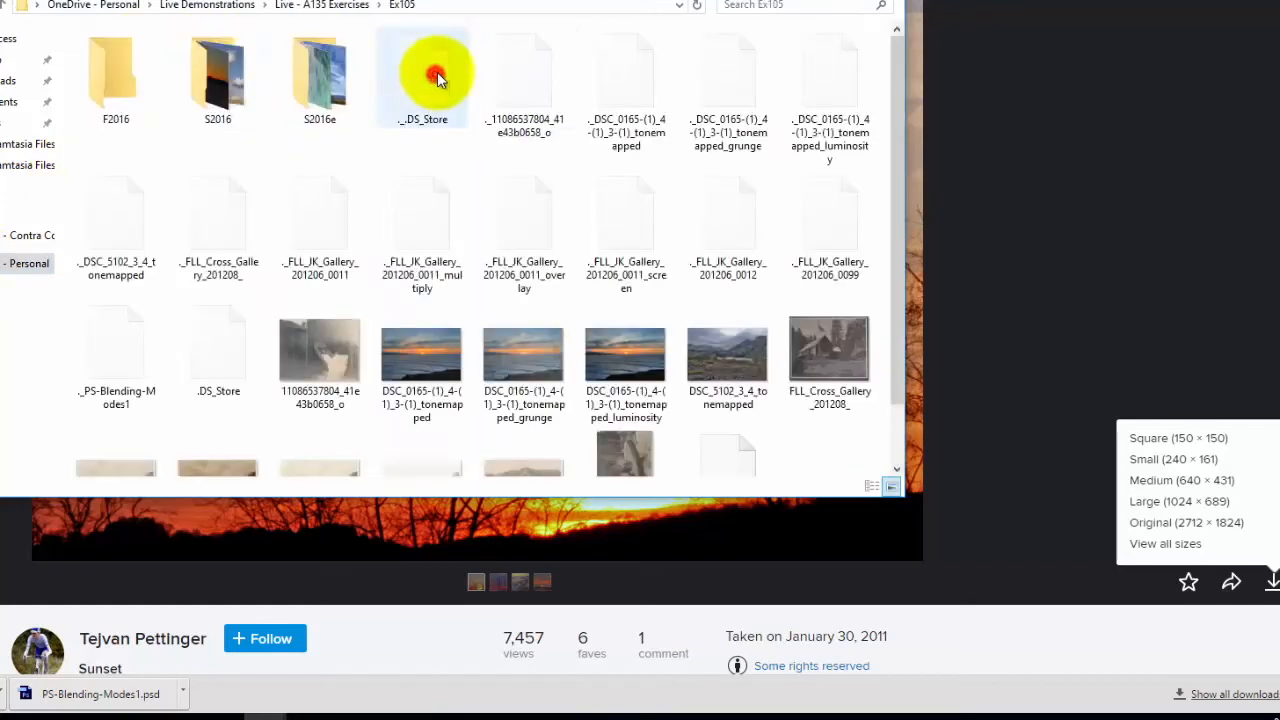
{"action": "double_click", "coordinate": [89, 75]}
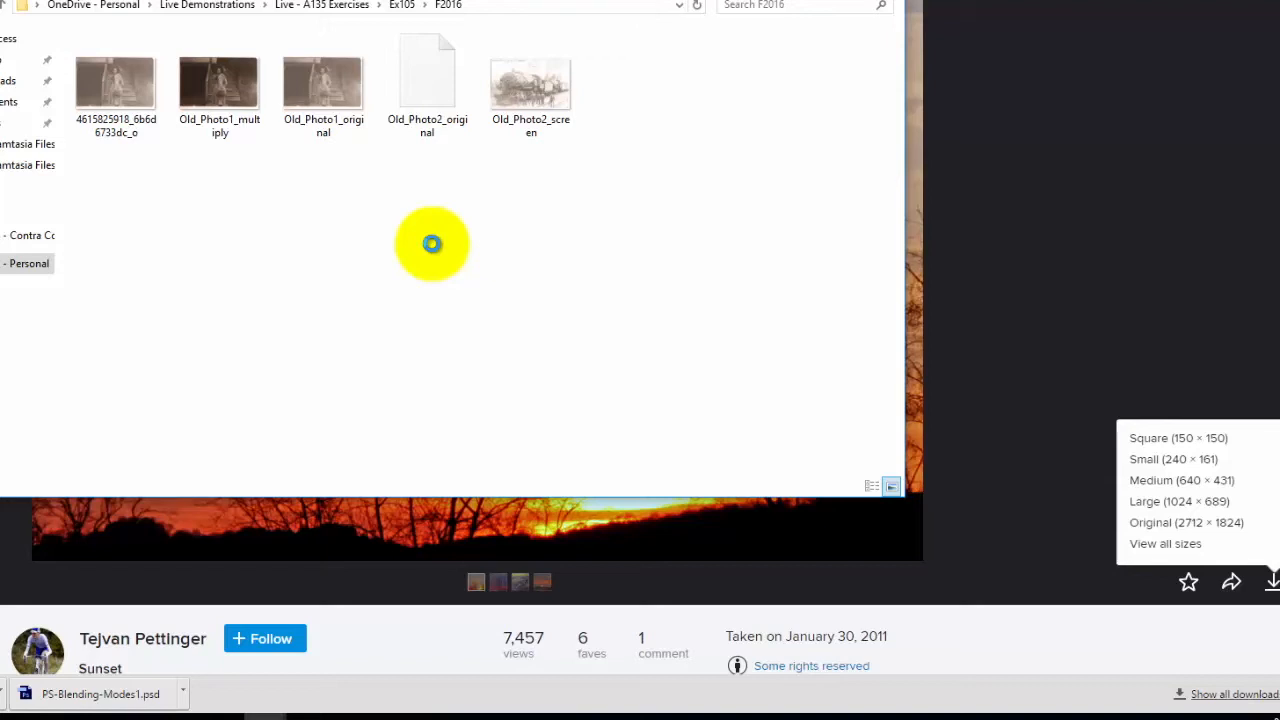
{"action": "right_click", "coordinate": [432, 246]}
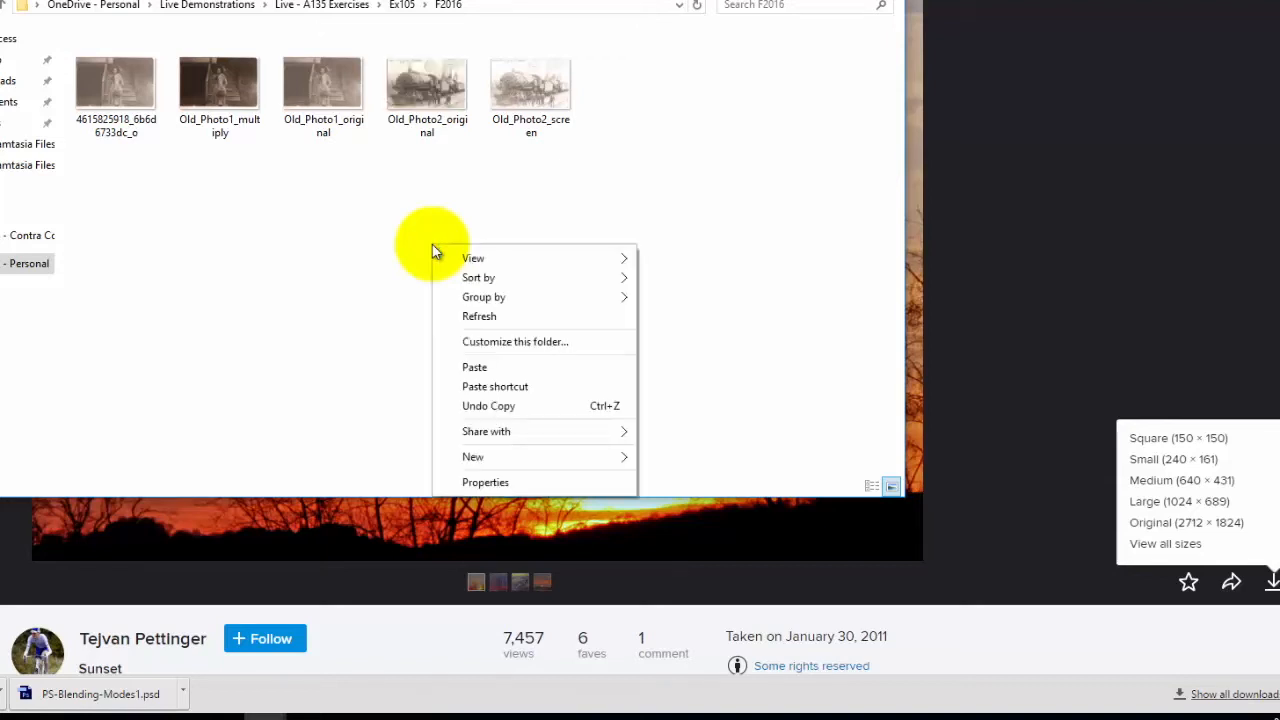
{"action": "left_click", "coordinate": [494, 367]}
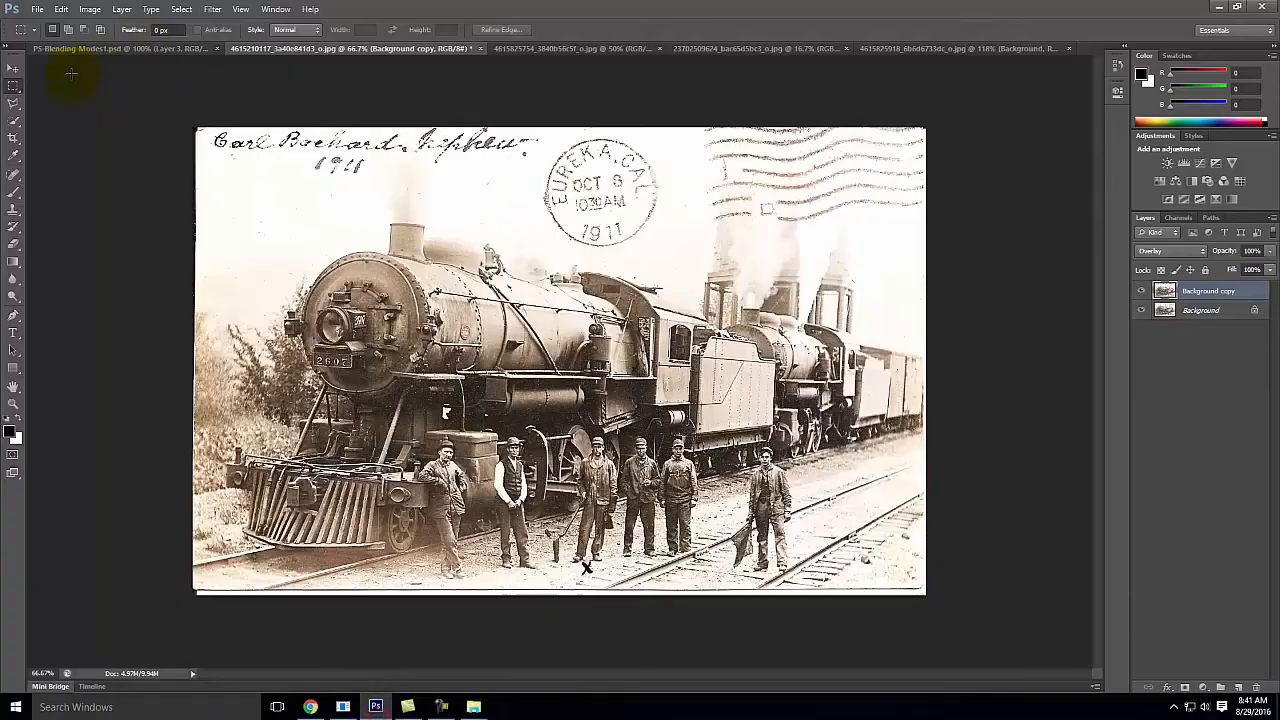
{"action": "left_click", "coordinate": [38, 10]}
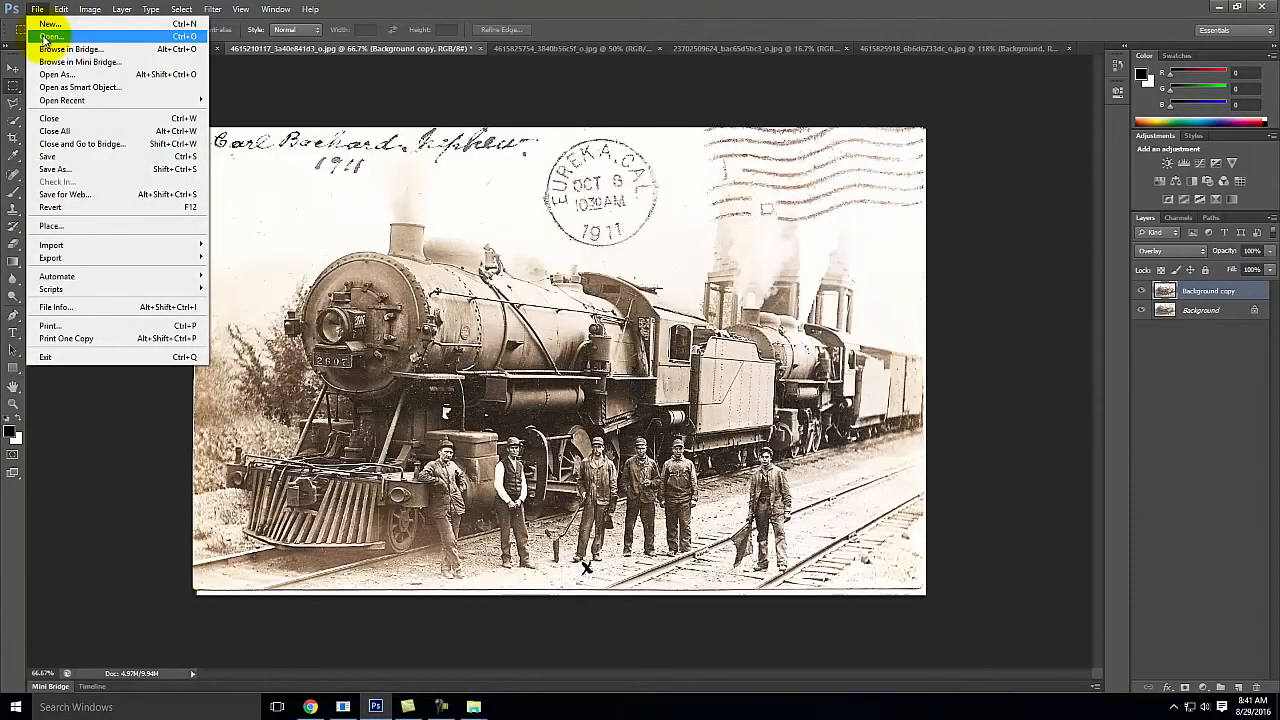
{"action": "left_click", "coordinate": [48, 37]}
{"action": "double_click", "coordinate": [624, 220]}
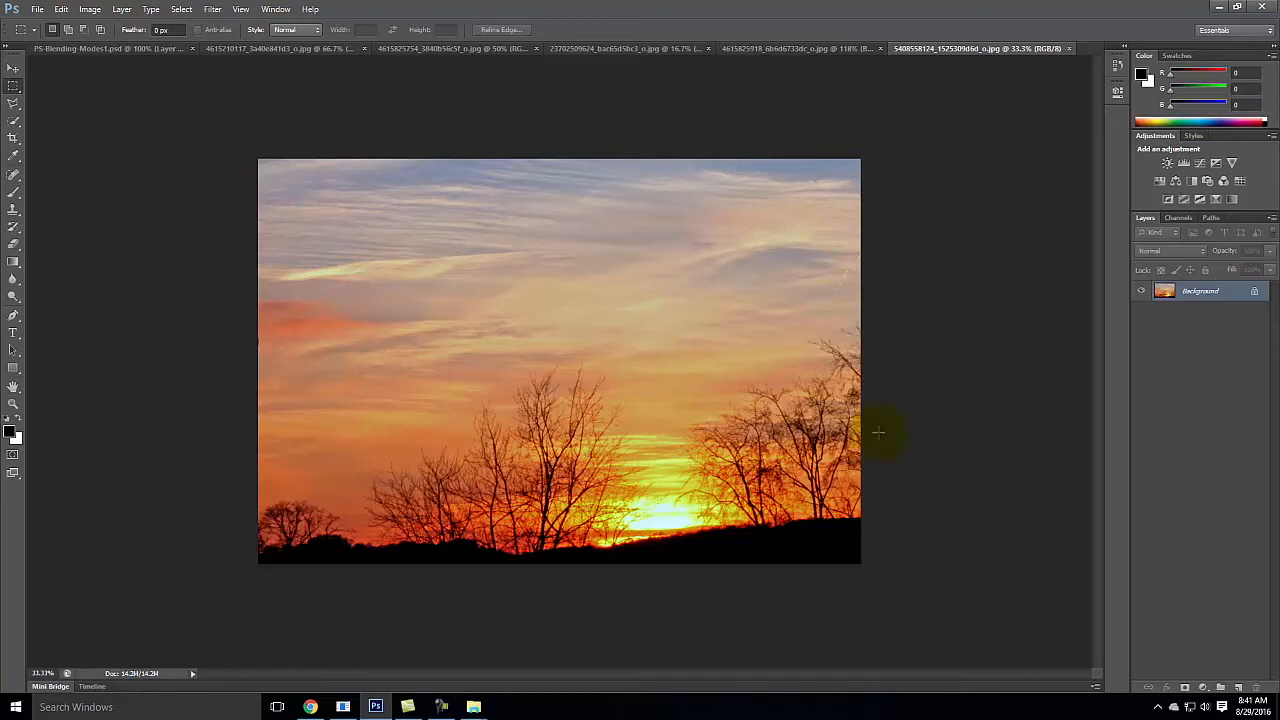
Step: Add a Curves adjustment layer above the sunset photo, keeping the name Curves 1 and Normal mode
{"action": "left_click", "coordinate": [121, 9]}
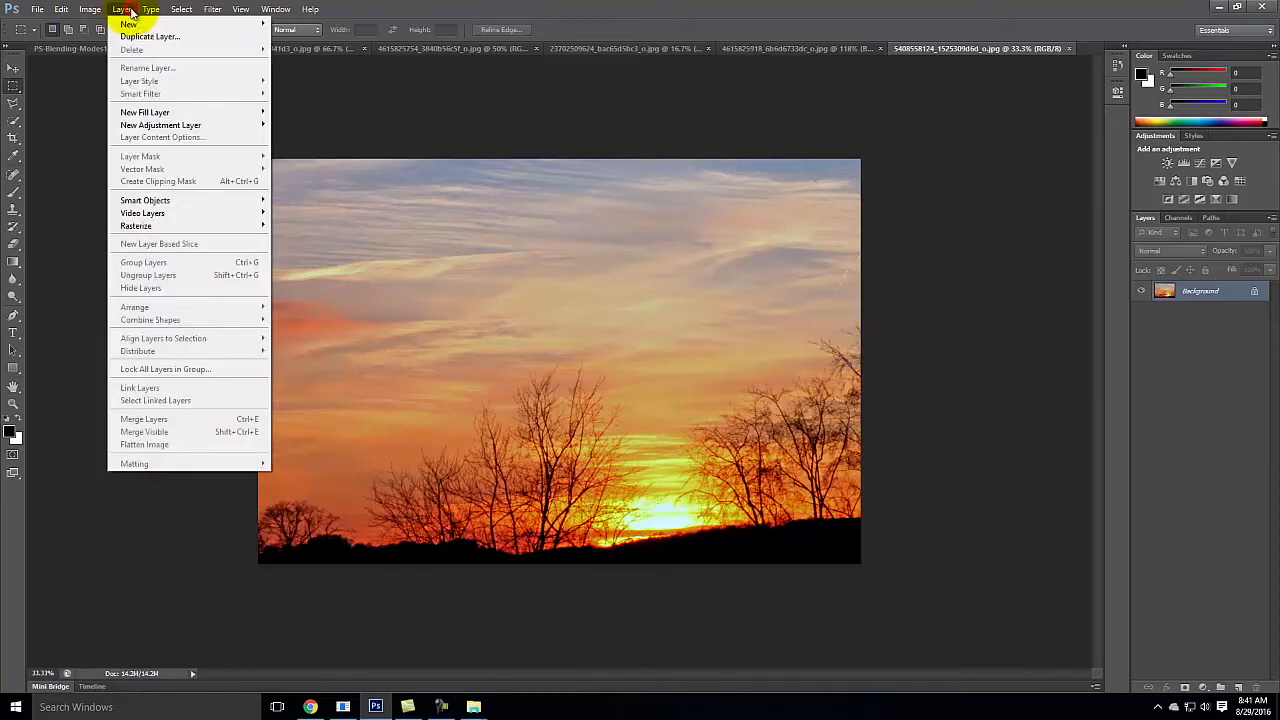
{"action": "mouse_move", "coordinate": [136, 125]}
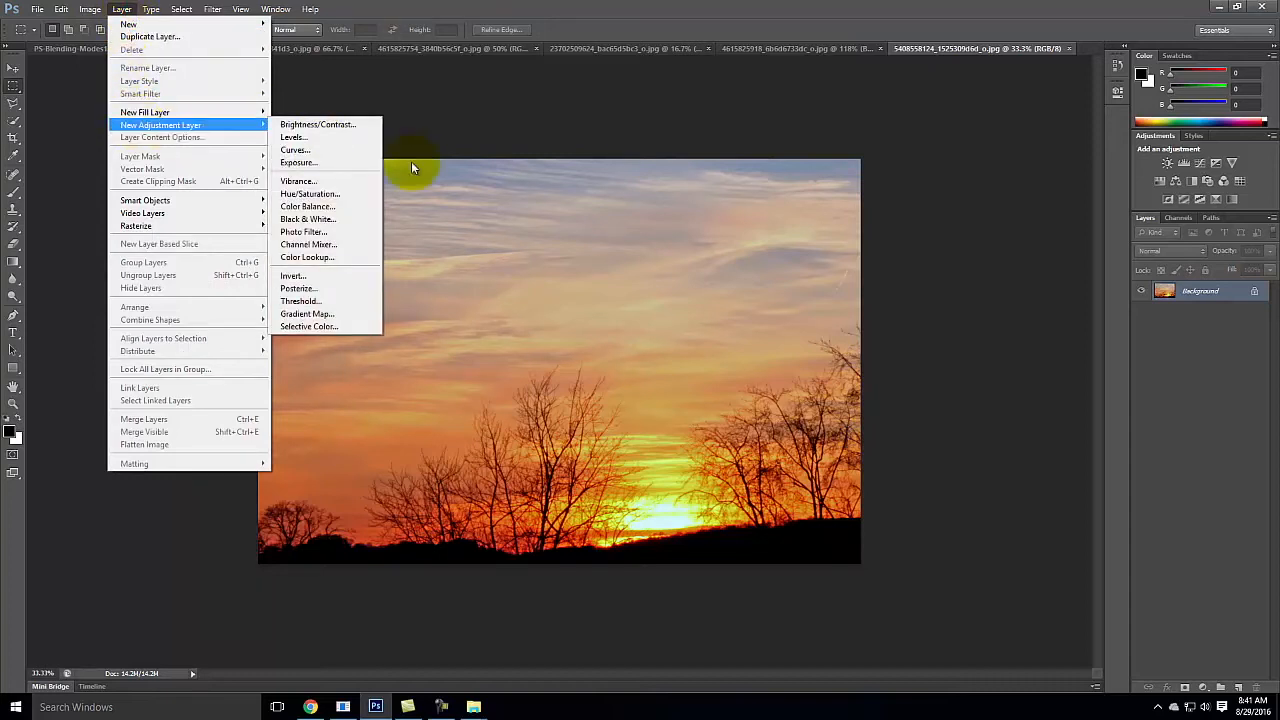
{"action": "left_click", "coordinate": [332, 150]}
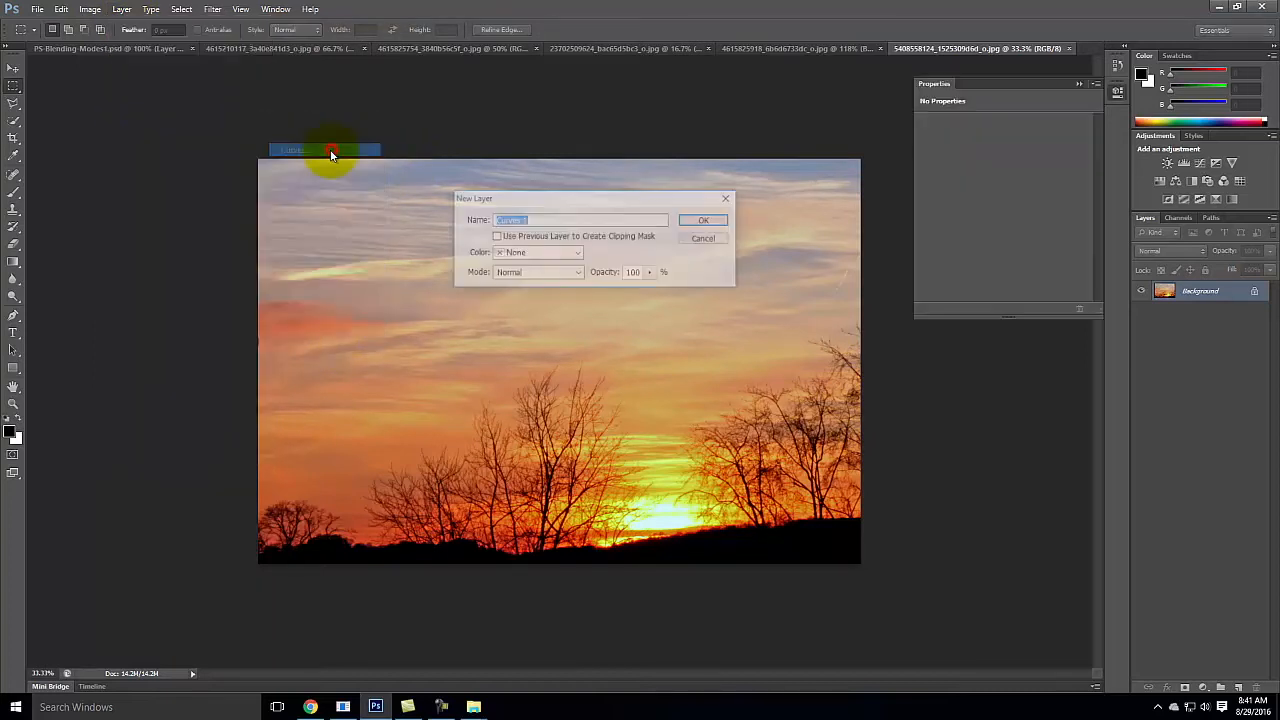
{"action": "left_click", "coordinate": [706, 220]}
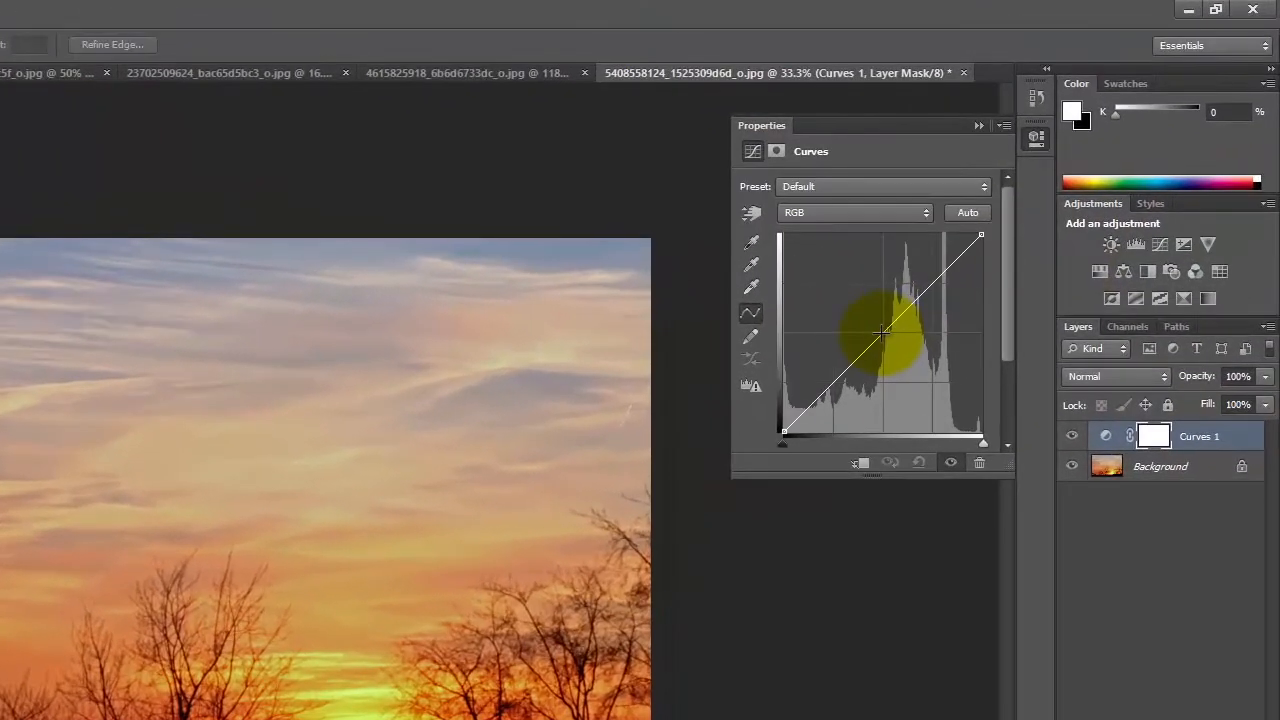
Step: Shape the RGB curve into a gentle S with lowered shadows, a fixed midpoint and raised highlights, and compare it with the original
{"action": "left_click", "coordinate": [883, 332]}
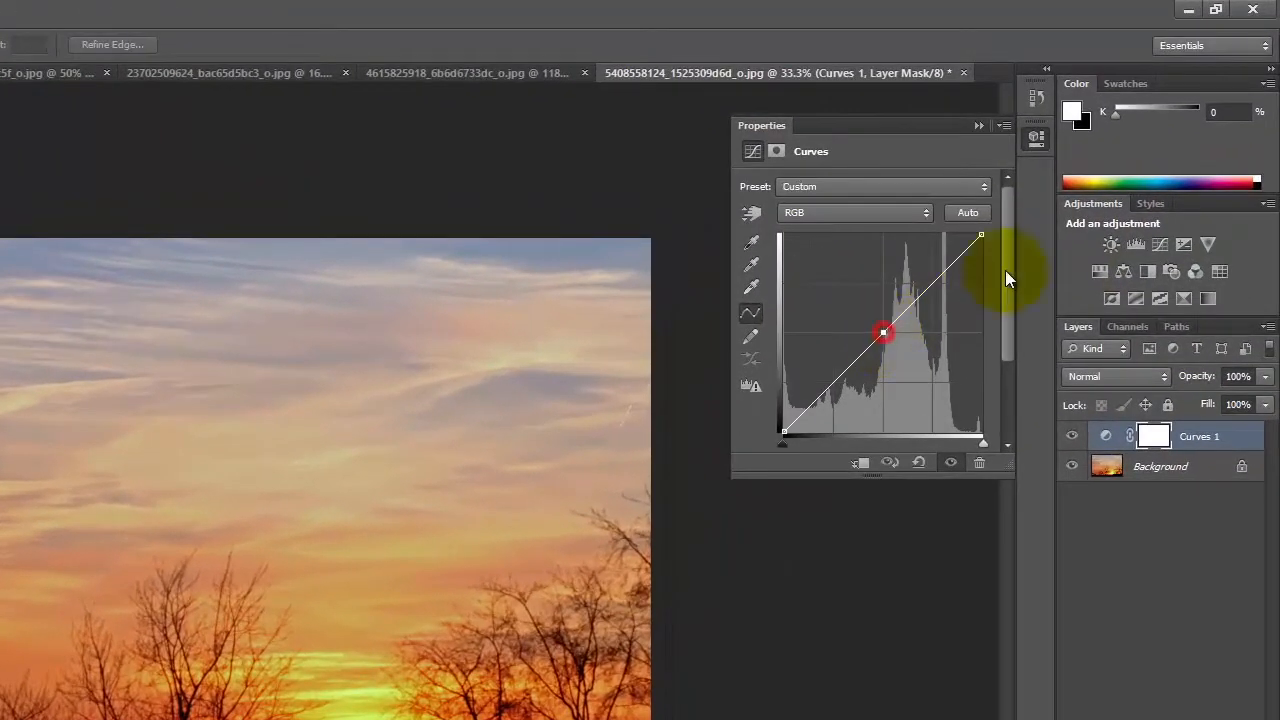
{"action": "left_click", "coordinate": [930, 282]}
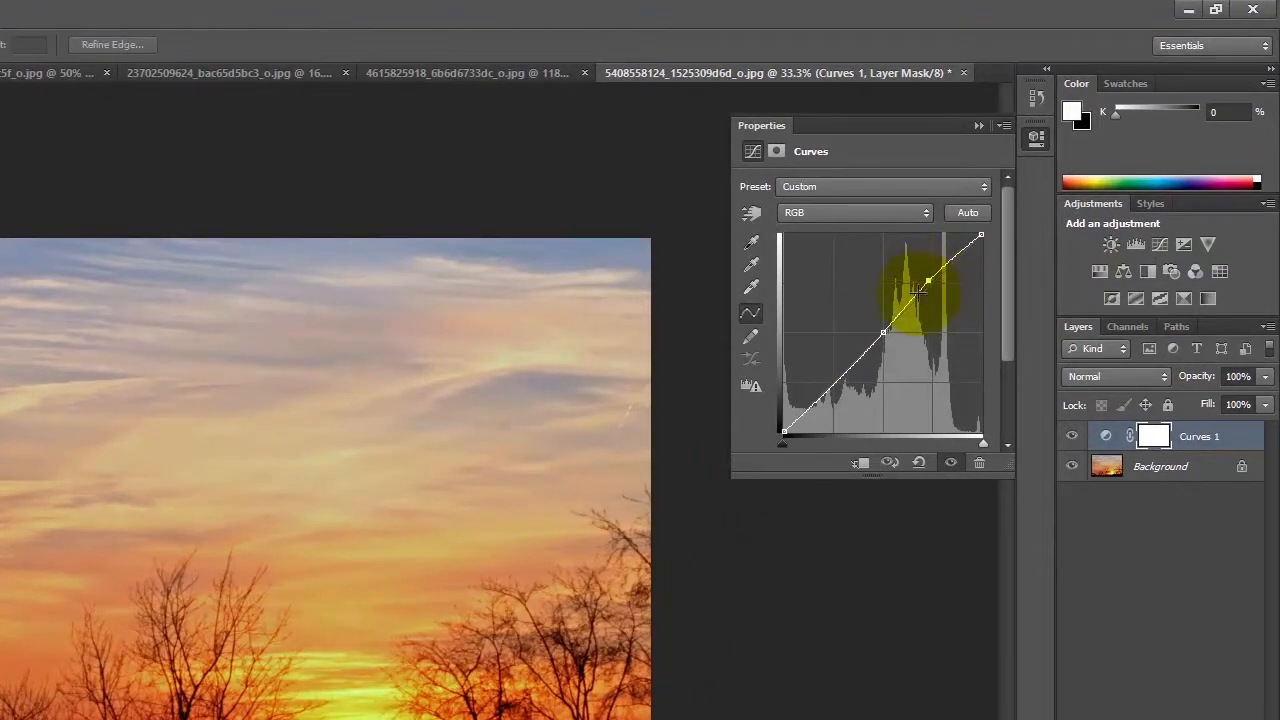
{"action": "left_click", "coordinate": [831, 389]}
{"action": "left_click_drag", "start_coordinate": [831, 389], "coordinate": [840, 393]}
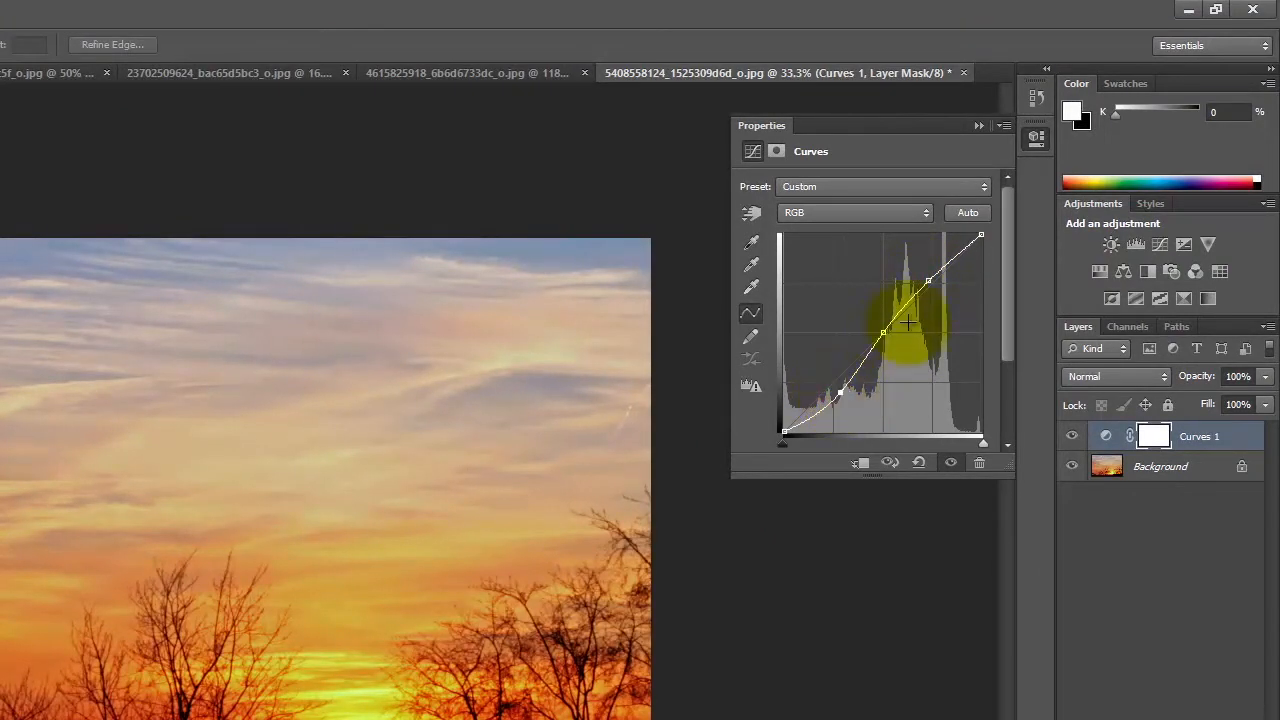
{"action": "left_click_drag", "start_coordinate": [930, 286], "coordinate": [922, 283]}
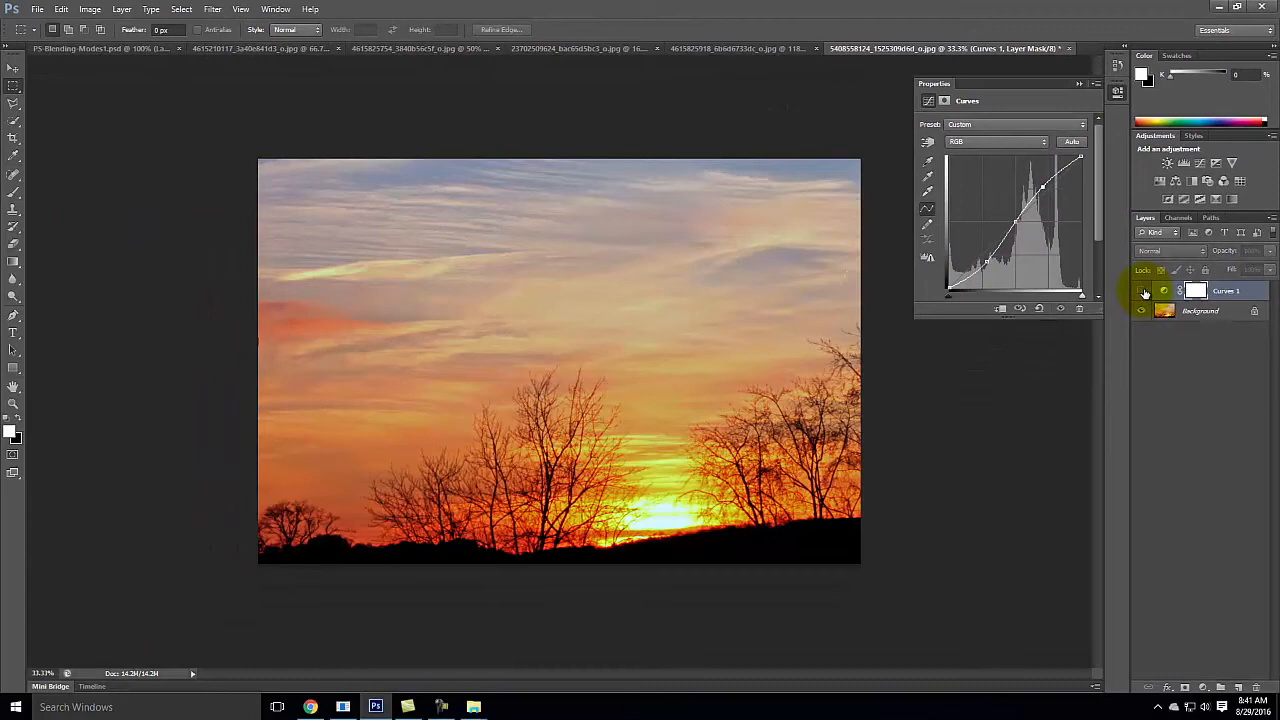
{"action": "left_click", "coordinate": [1137, 301]}
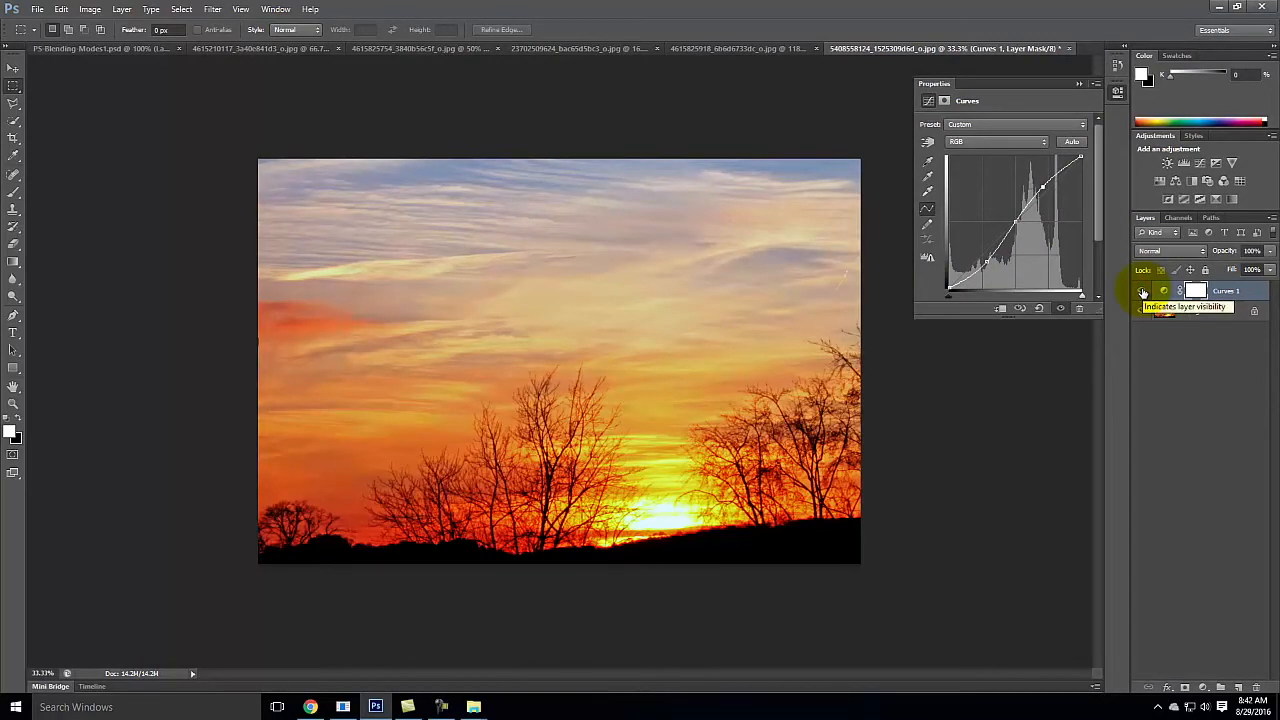
{"action": "left_click", "coordinate": [1143, 292]}
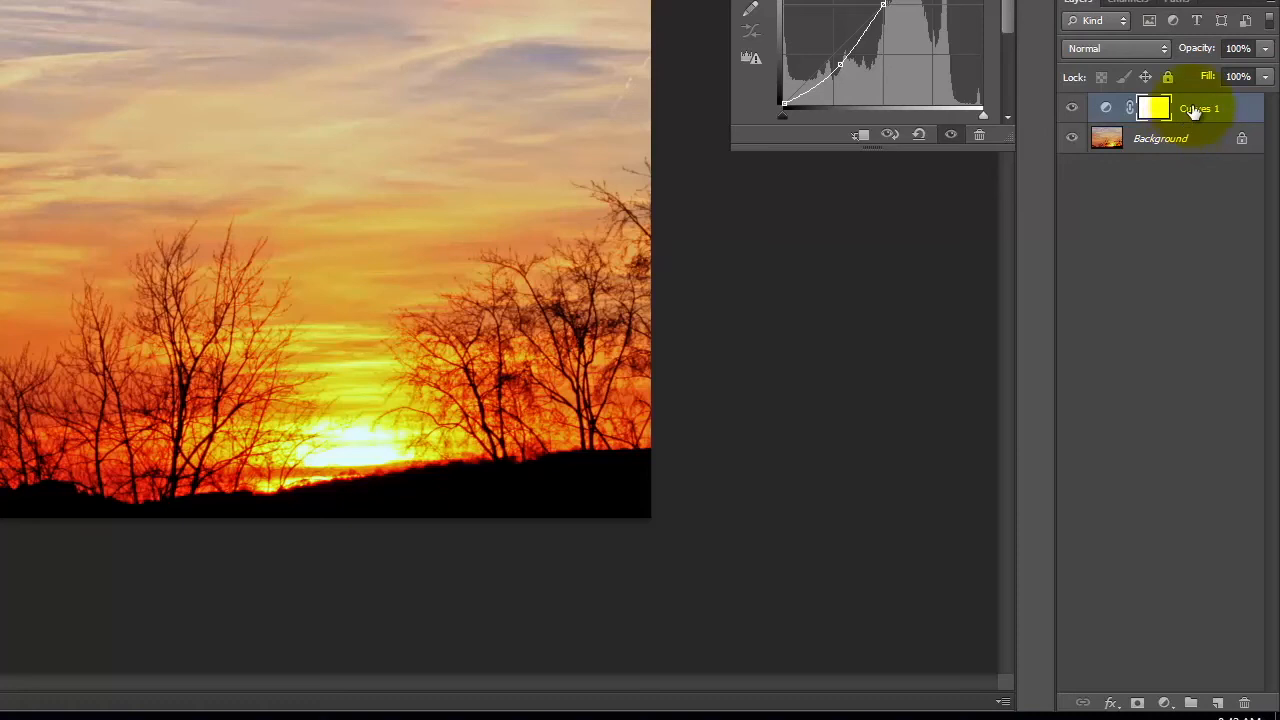
Step: Change the Curves 1 adjustment layer's blending mode to Luminosity
{"action": "left_click", "coordinate": [1194, 112]}
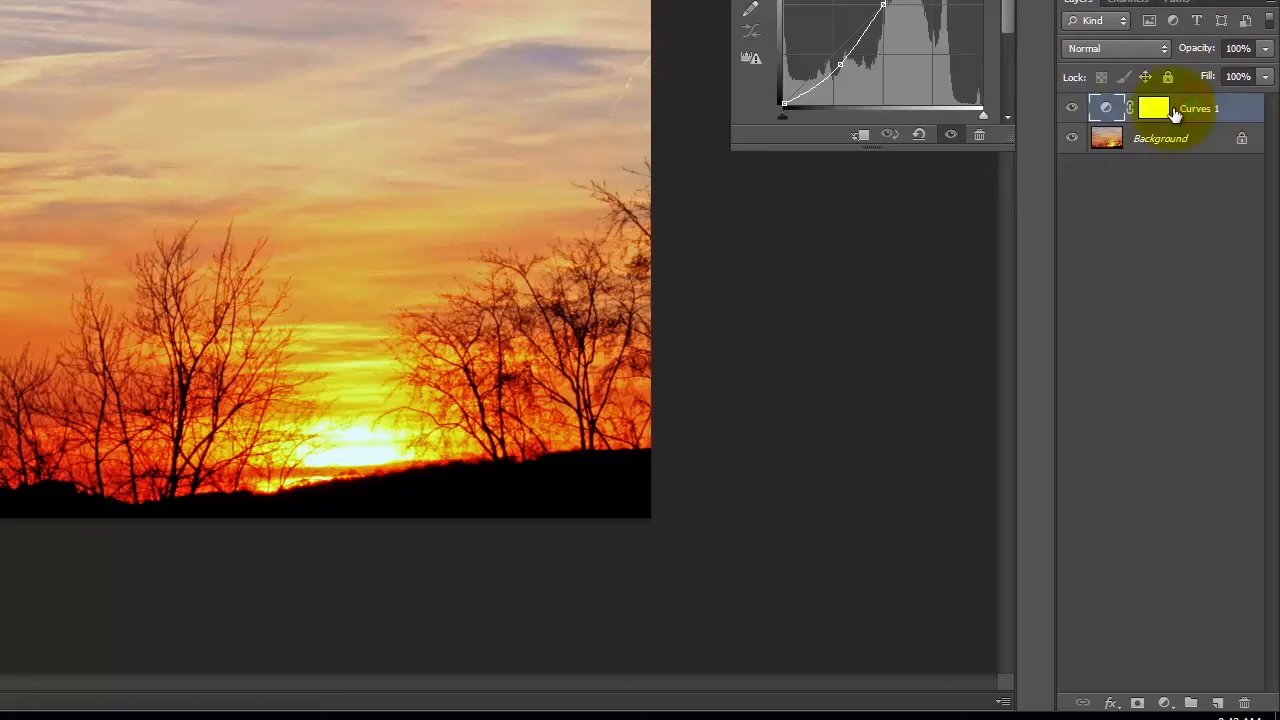
{"action": "left_click", "coordinate": [1120, 50]}
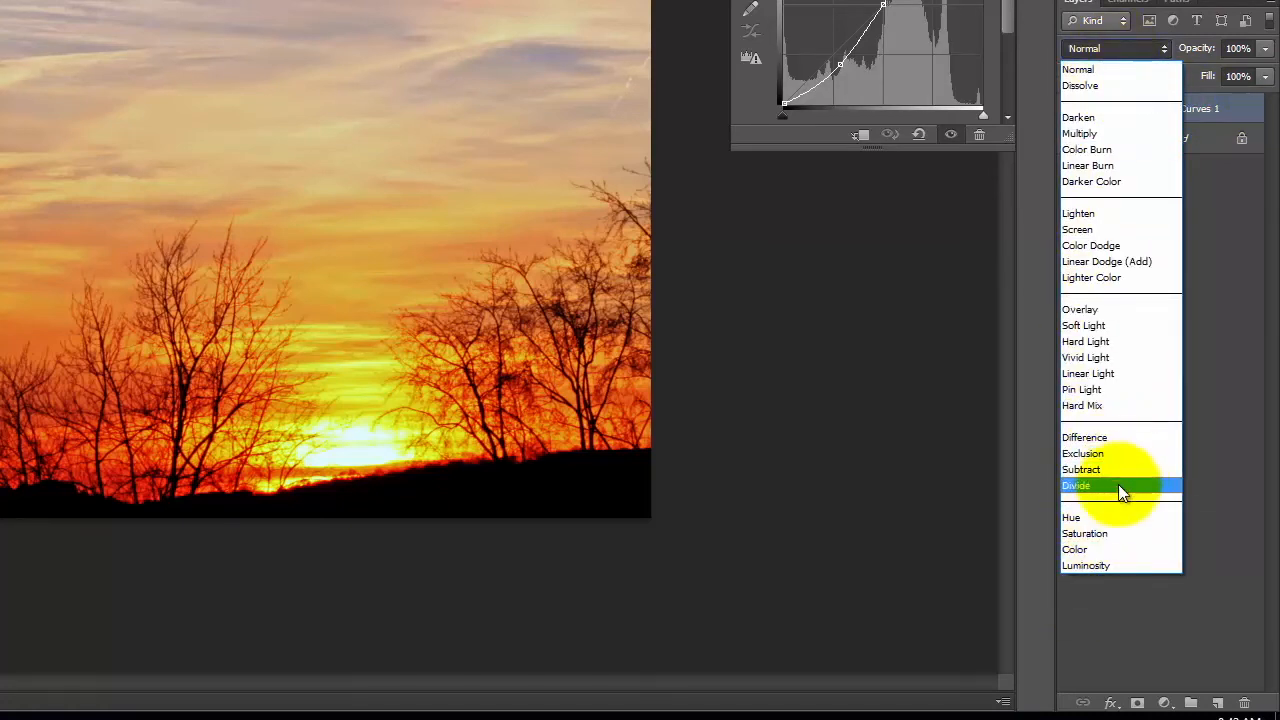
{"action": "left_click", "coordinate": [1096, 567]}
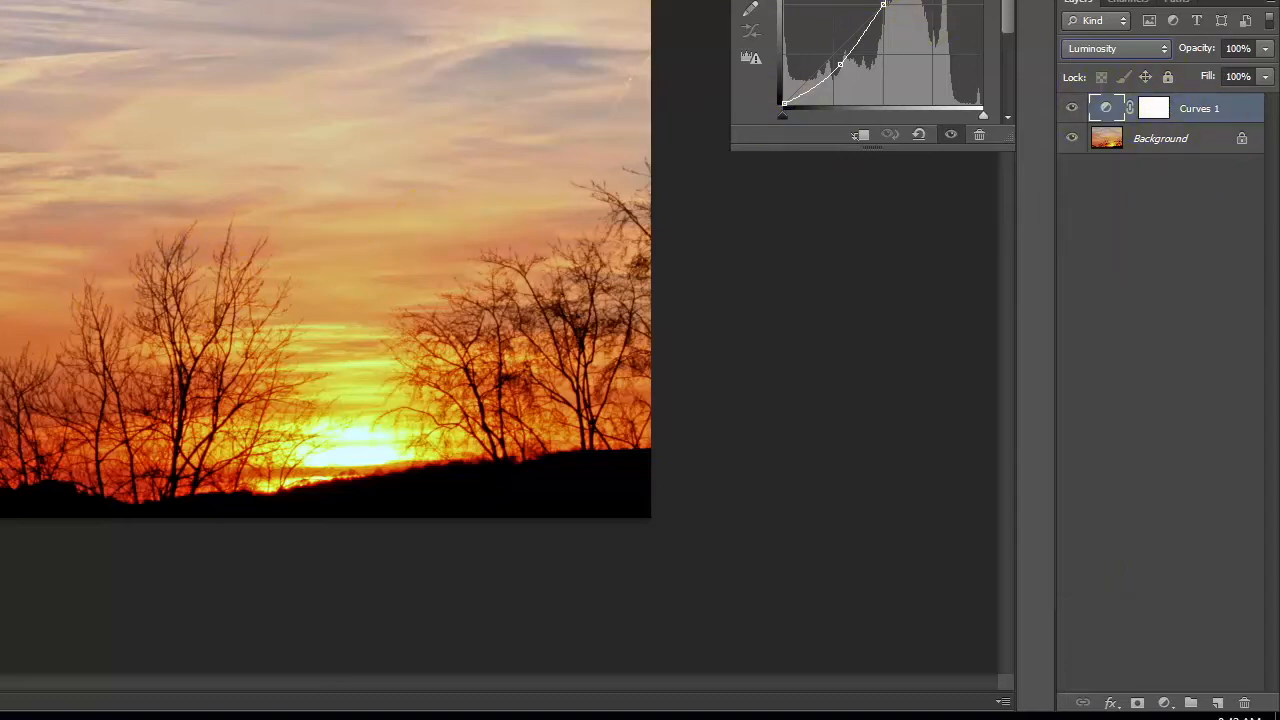
Step: Toggle the Curves 1 layer's visibility repeatedly to compare the sunset with and without the Luminosity adjustment
{"action": "left_click", "coordinate": [1068, 108]}
{"action": "left_click", "coordinate": [1068, 108]}
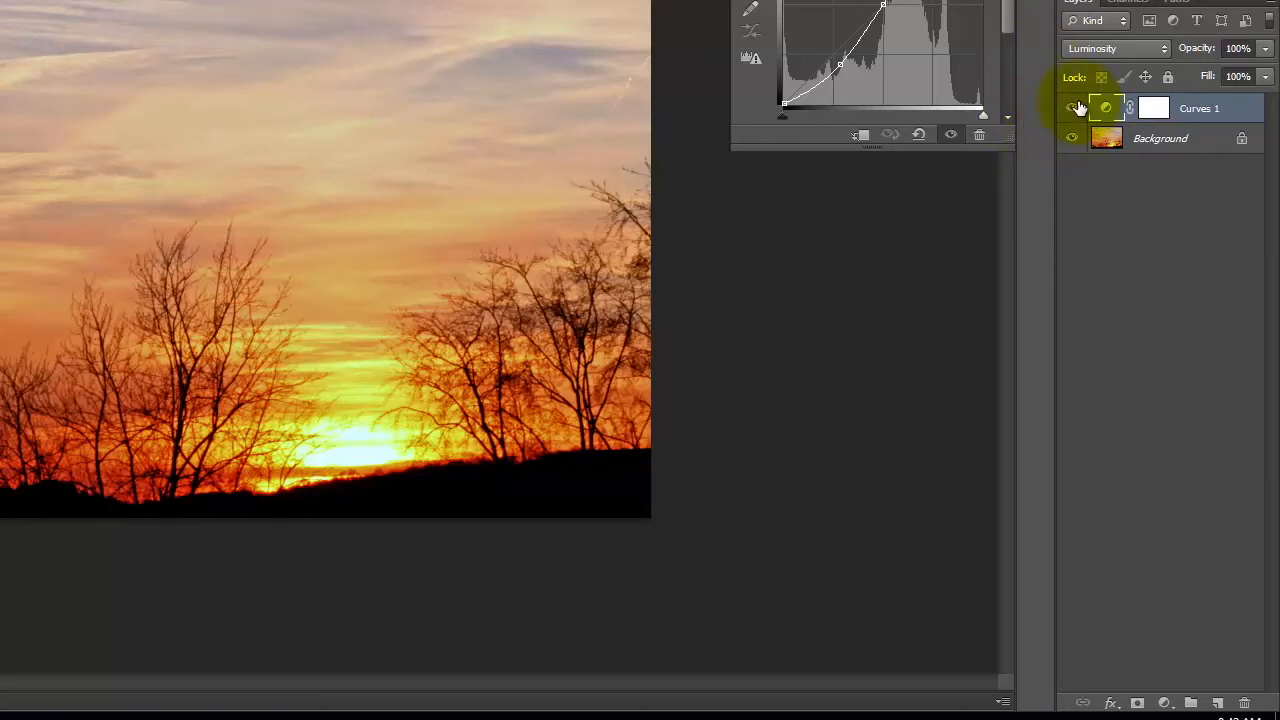
{"action": "left_click", "coordinate": [1073, 108]}
{"action": "left_click", "coordinate": [1073, 108]}
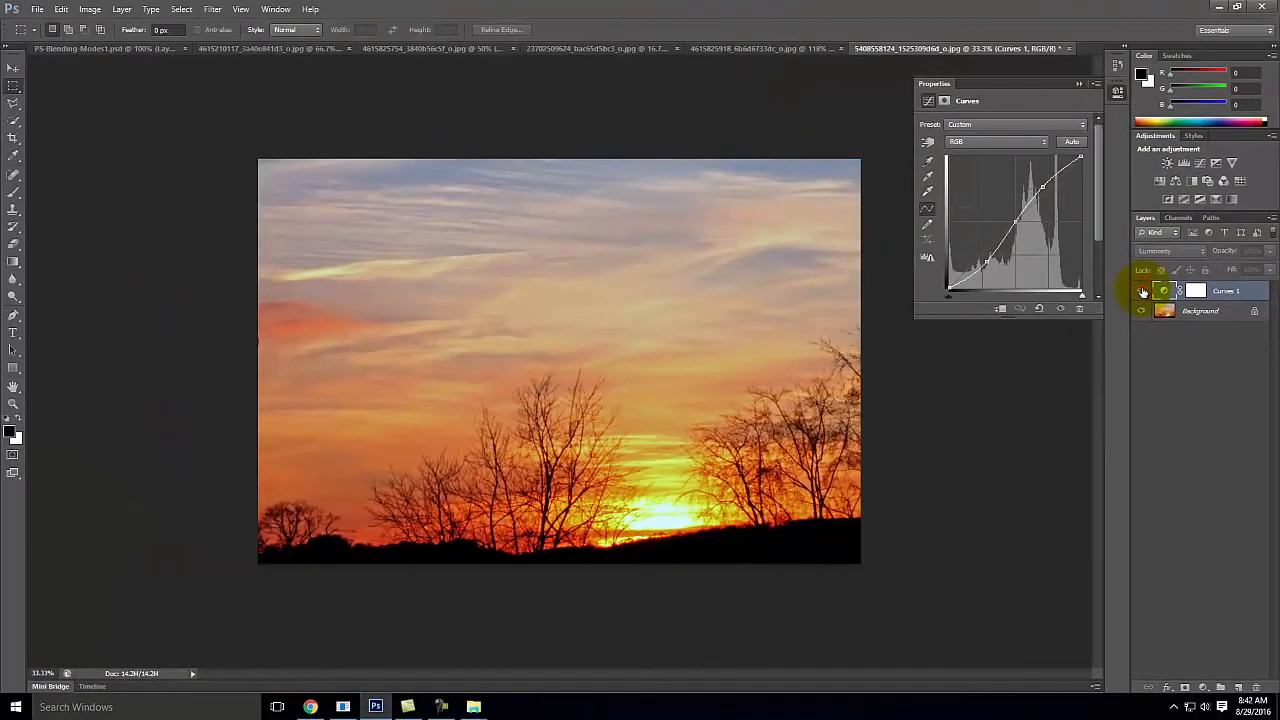
{"action": "left_click", "coordinate": [1142, 291]}
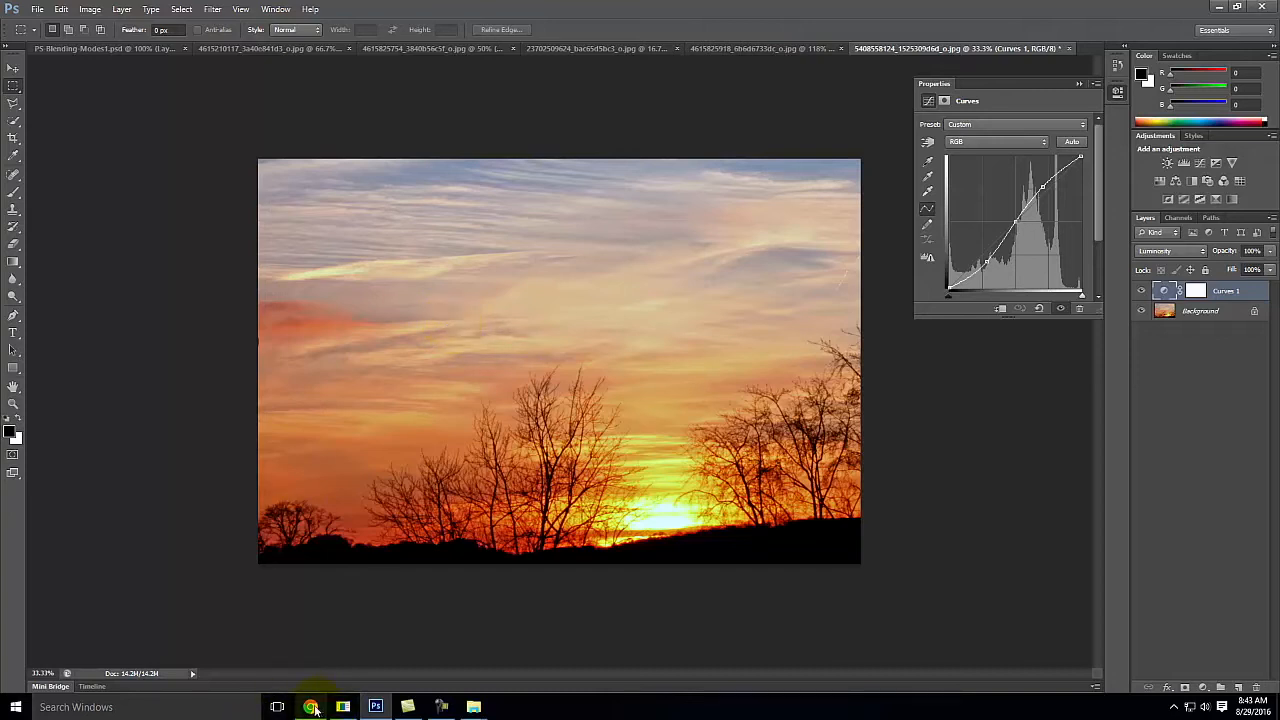
Step: Switch to Chrome, search Google in a new tab for "grunge texture", and show the image results
{"action": "mouse_move", "coordinate": [311, 708]}
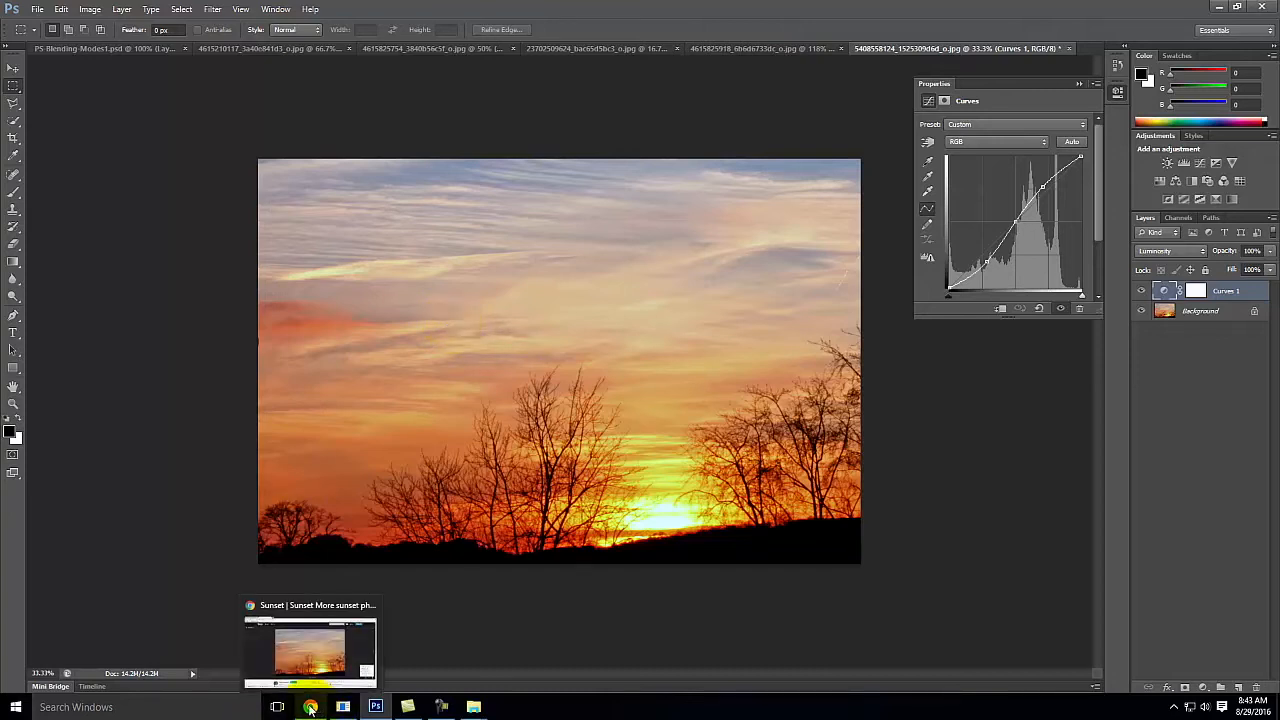
{"action": "left_click", "coordinate": [311, 708]}
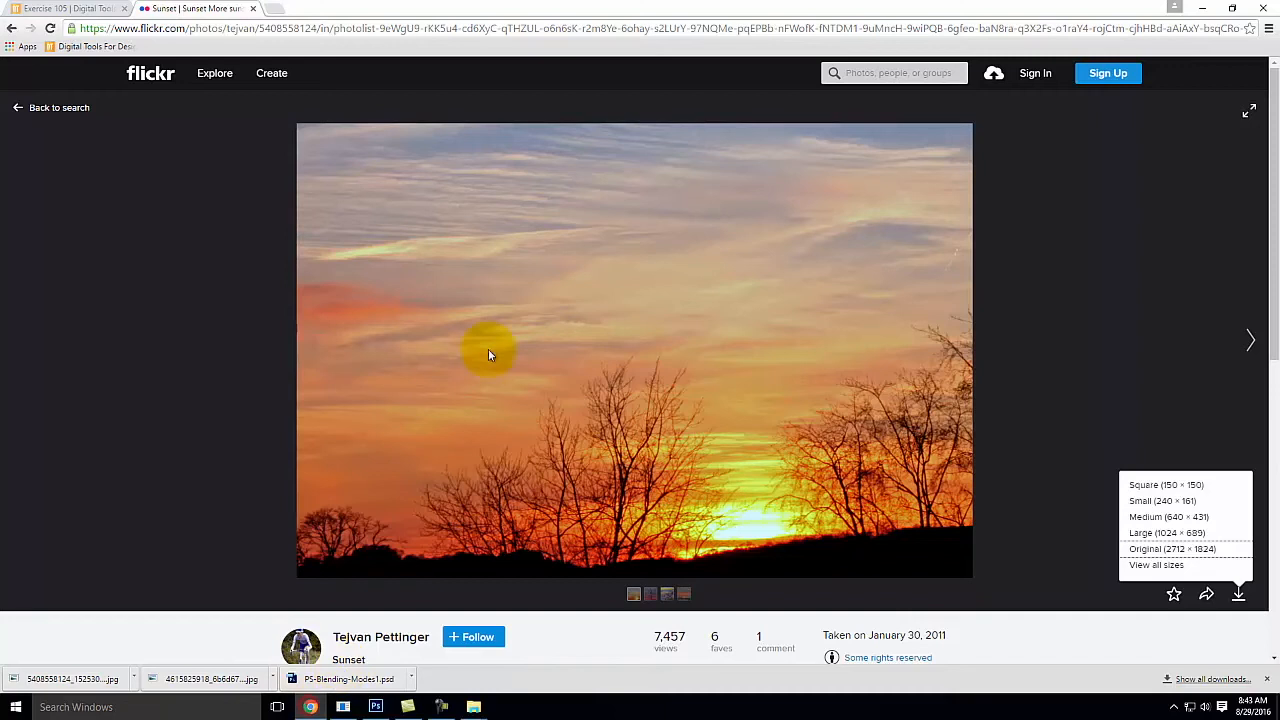
{"action": "left_click", "coordinate": [280, 10]}
{"action": "type", "text": "g"}
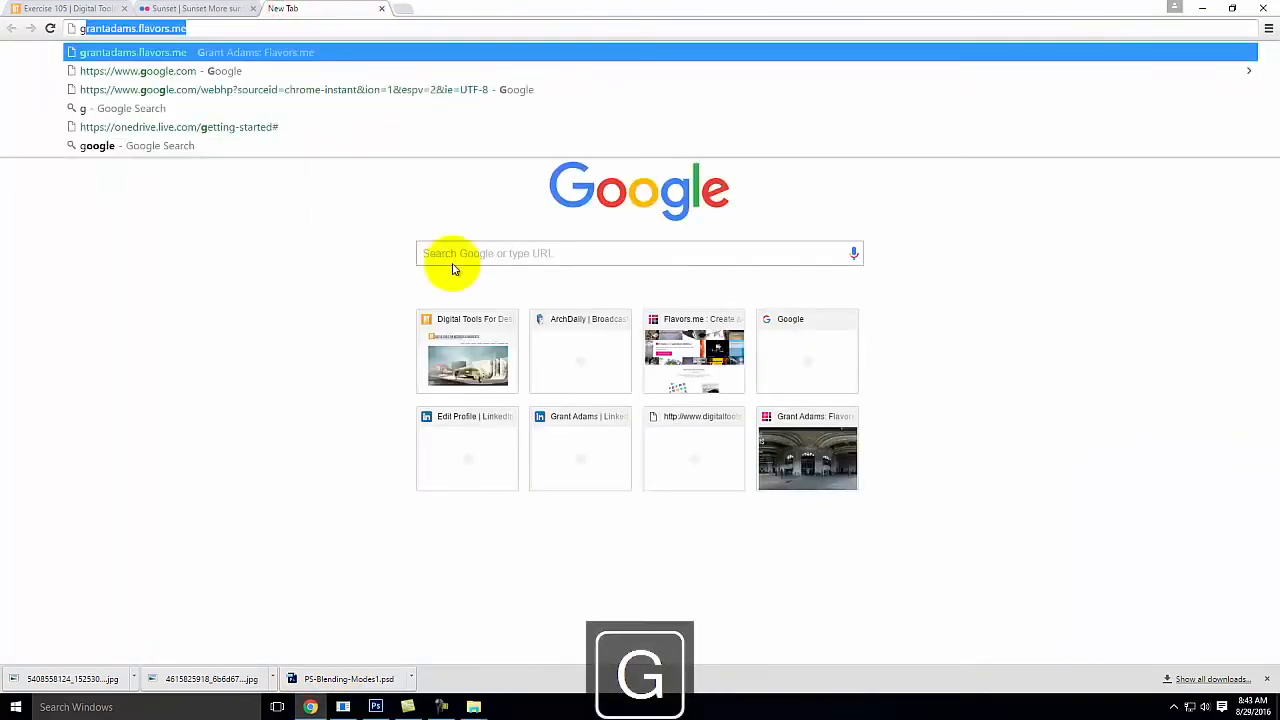
{"action": "left_click", "coordinate": [517, 257]}
{"action": "type", "text": "grunge tex"}
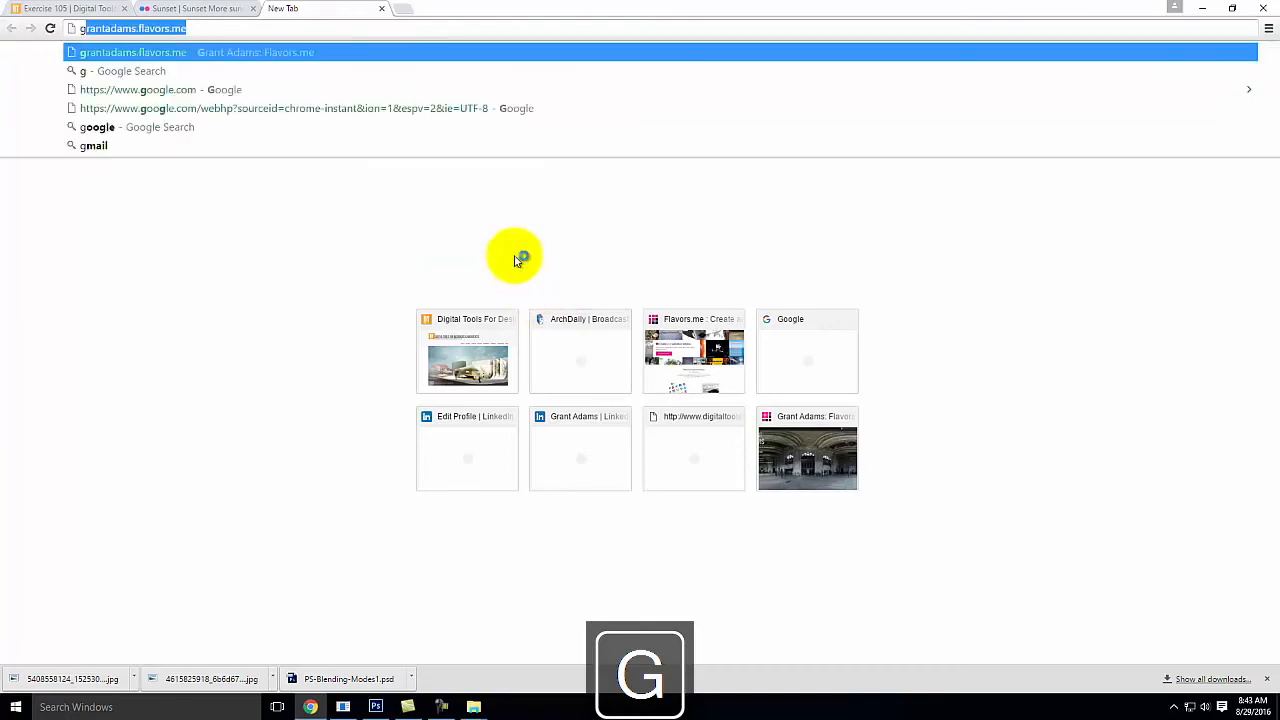
{"action": "type", "text": "ture"}
{"action": "key", "text": "Return"}
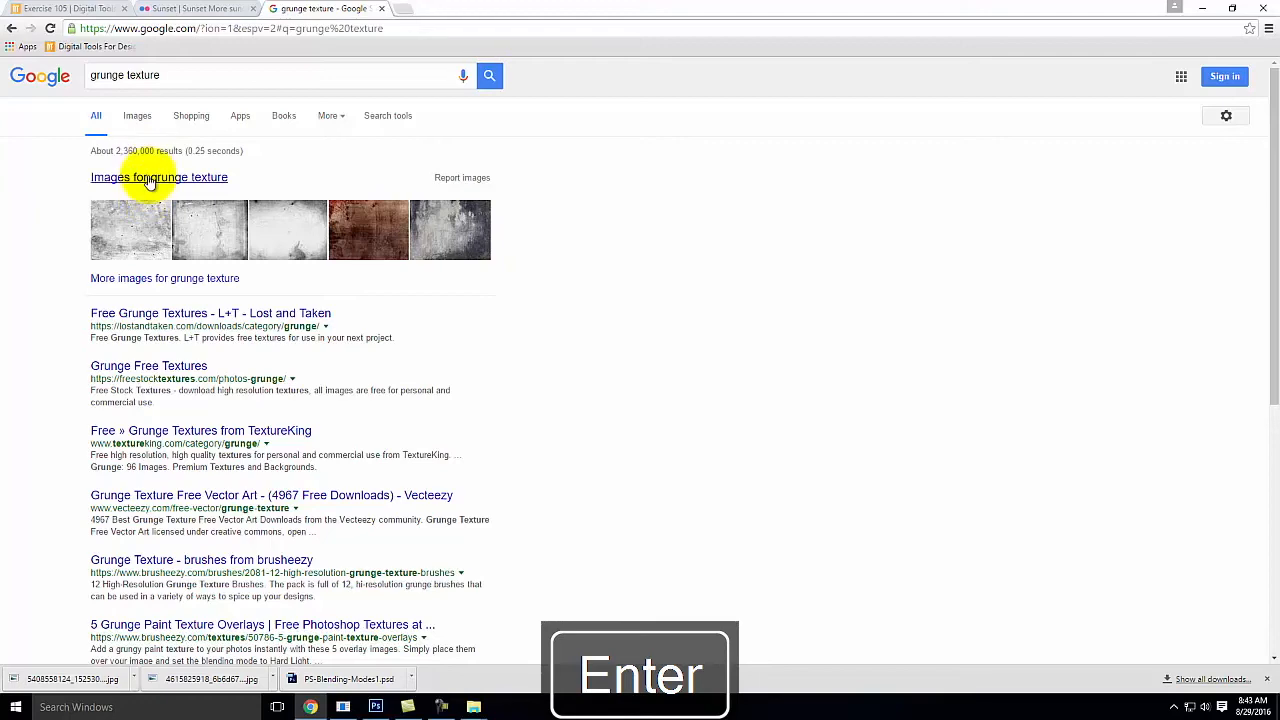
{"action": "left_click", "coordinate": [171, 177]}
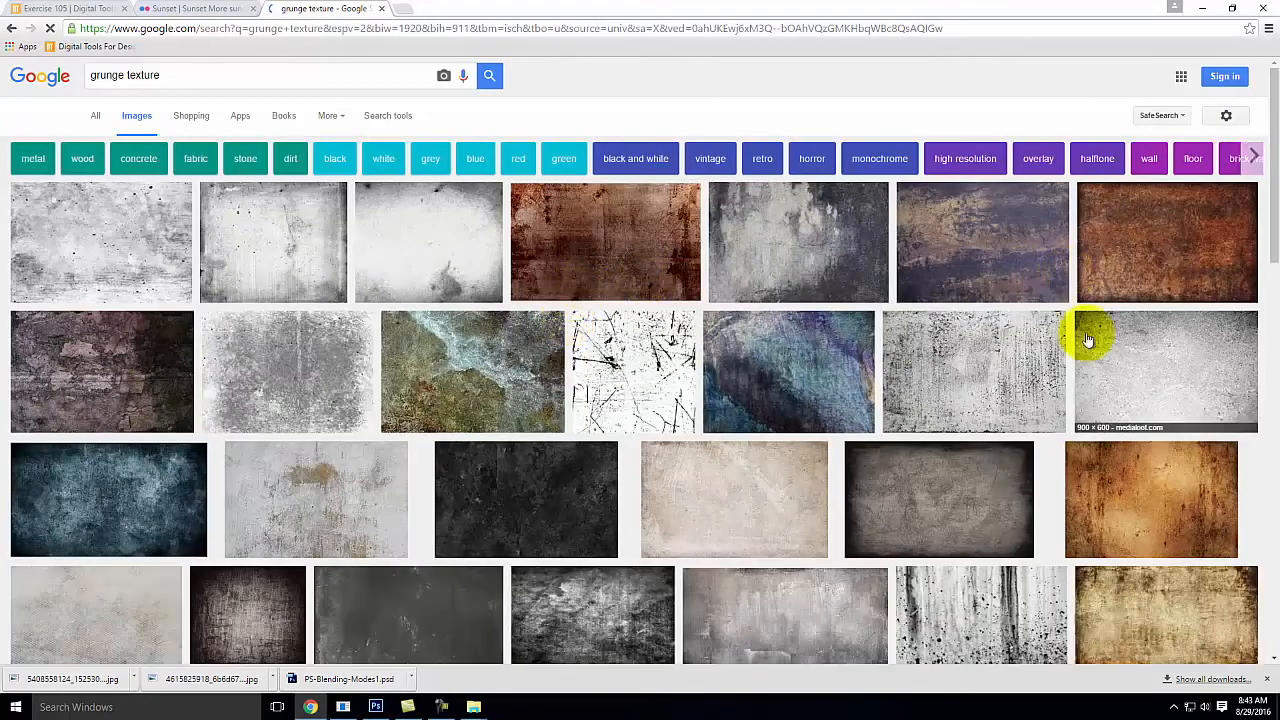
Step: Return from the Flickr sunset page to CC Search and search Flickr for "grunge texture"
{"action": "left_click", "coordinate": [195, 9]}
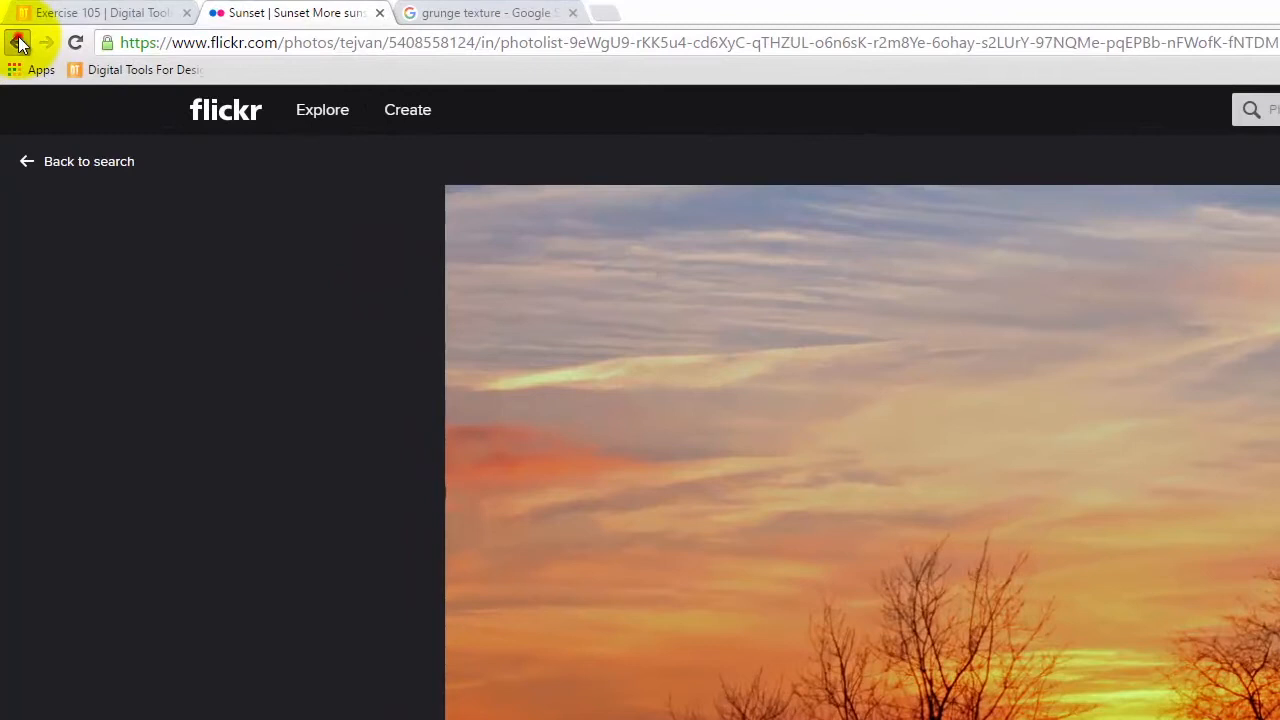
{"action": "right_click", "coordinate": [13, 30]}
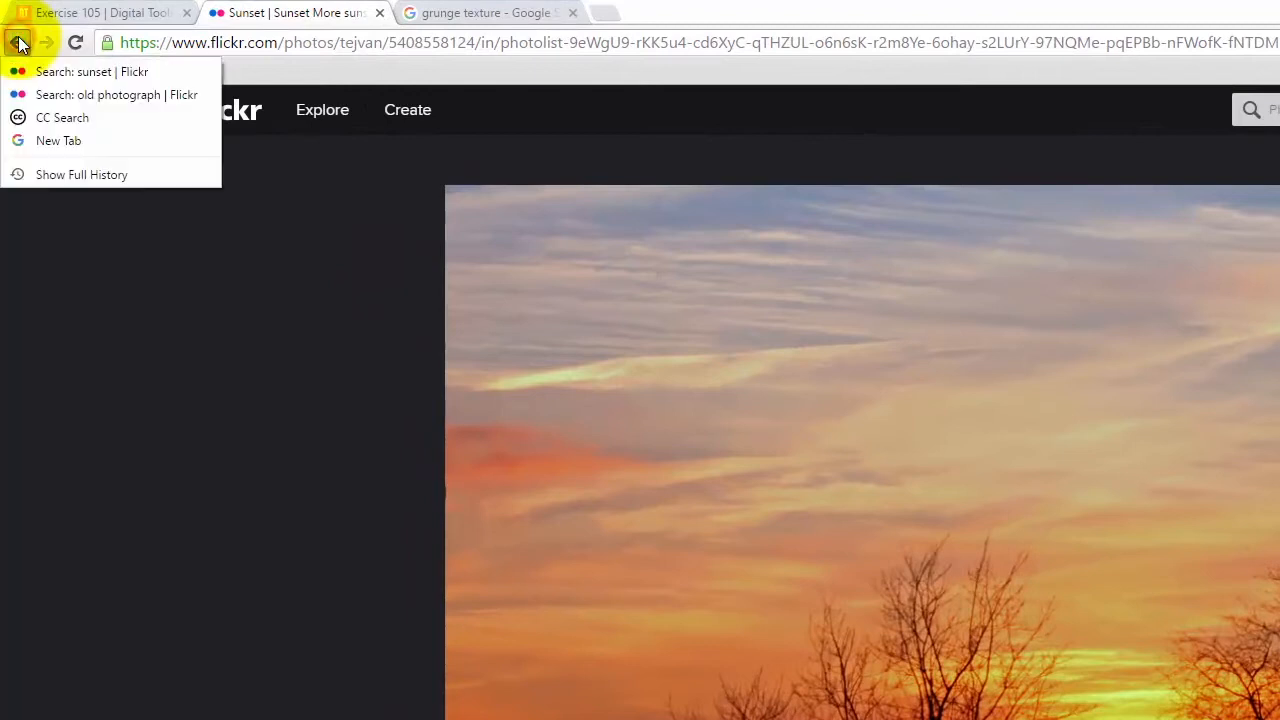
{"action": "left_click", "coordinate": [52, 117]}
{"action": "key", "text": "ctrl+a"}
{"action": "type", "text": "grunge texture"}
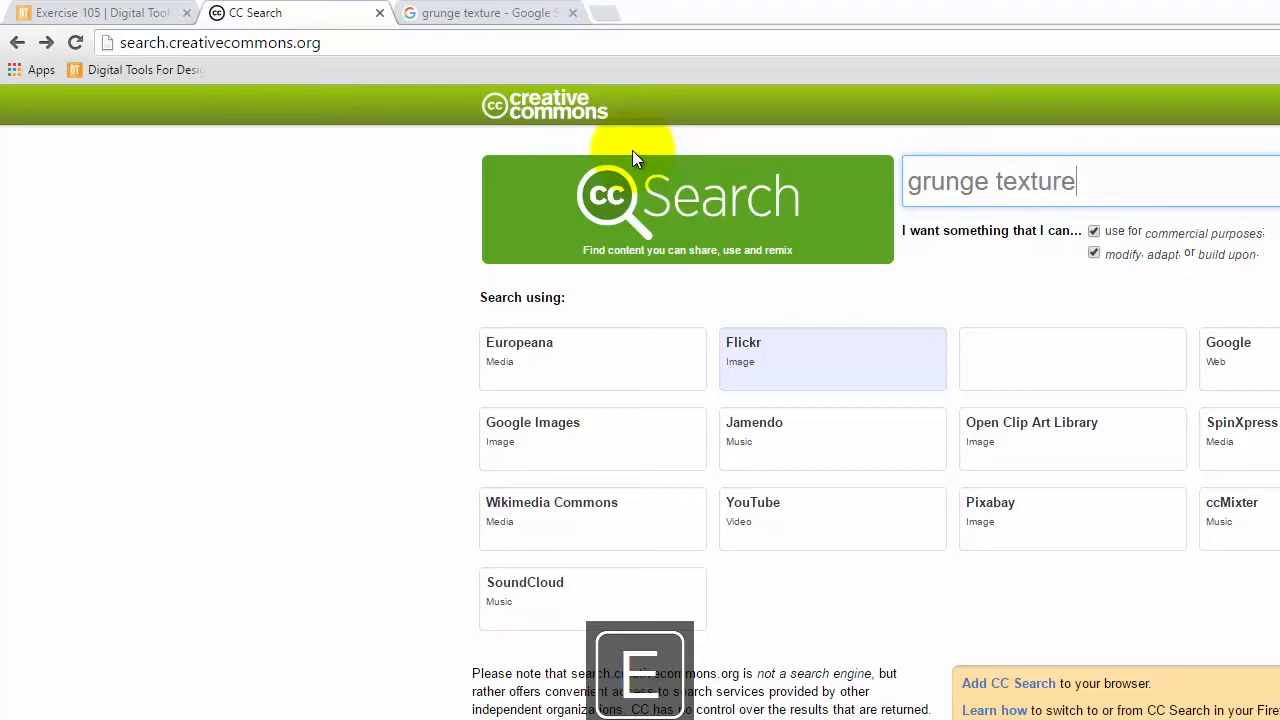
{"action": "key", "text": "Return"}
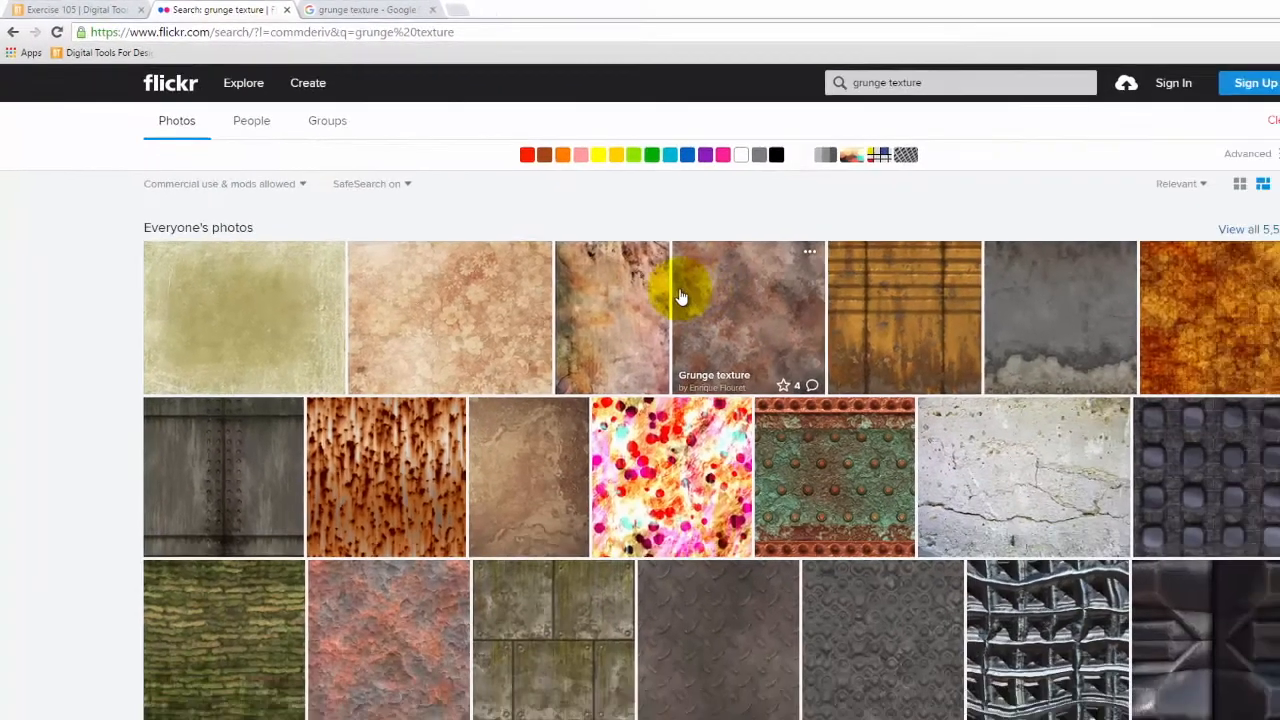
Step: Browse the Flickr grunge textures, open the brown and gold Texture_31 photo, and inspect it up close
{"action": "scroll", "coordinate": [941, 416], "scroll_direction": "down", "scroll_amount": 2}
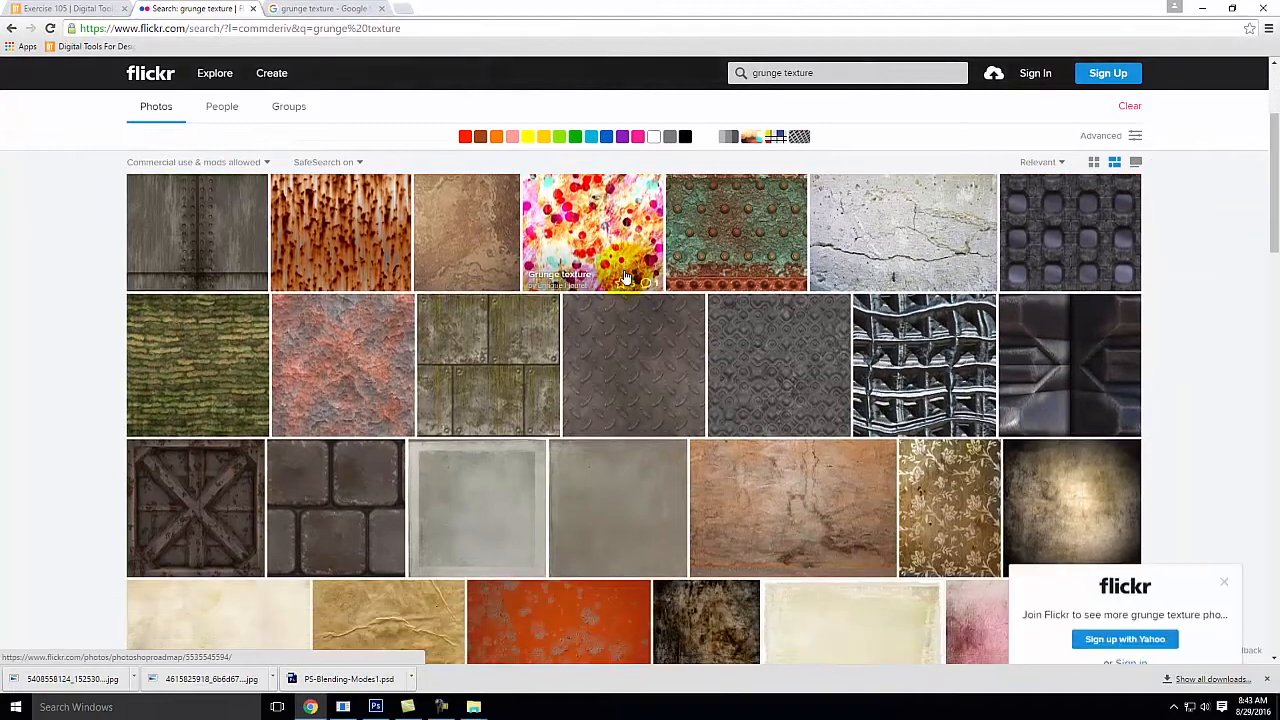
{"action": "scroll", "coordinate": [625, 277], "scroll_direction": "down", "scroll_amount": 2}
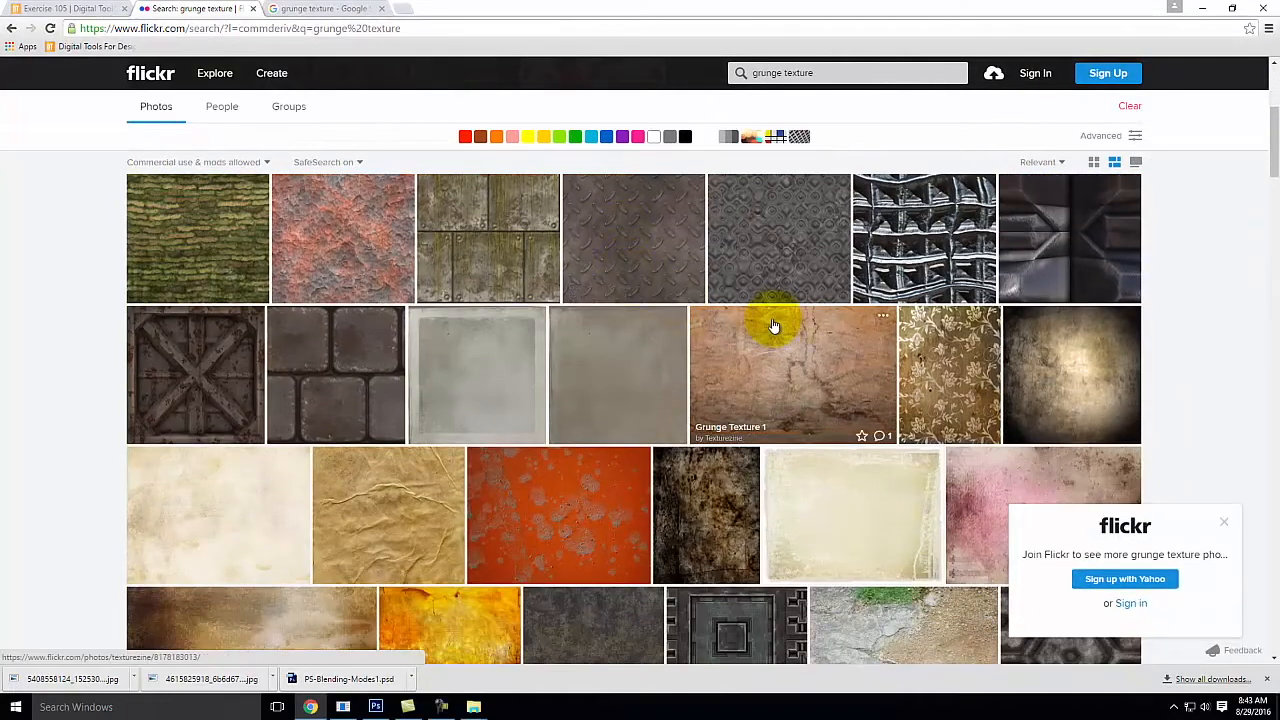
{"action": "scroll", "coordinate": [773, 326], "scroll_direction": "down", "scroll_amount": 2}
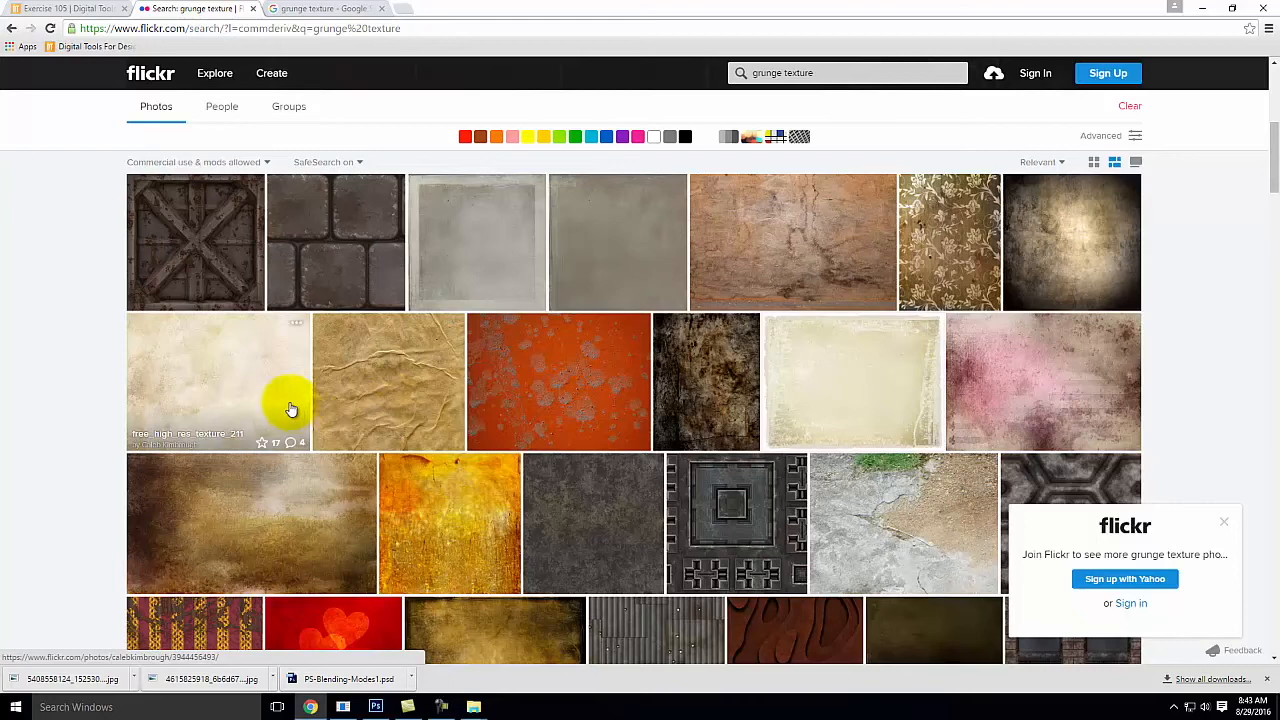
{"action": "scroll", "coordinate": [290, 410], "scroll_direction": "down", "scroll_amount": 2}
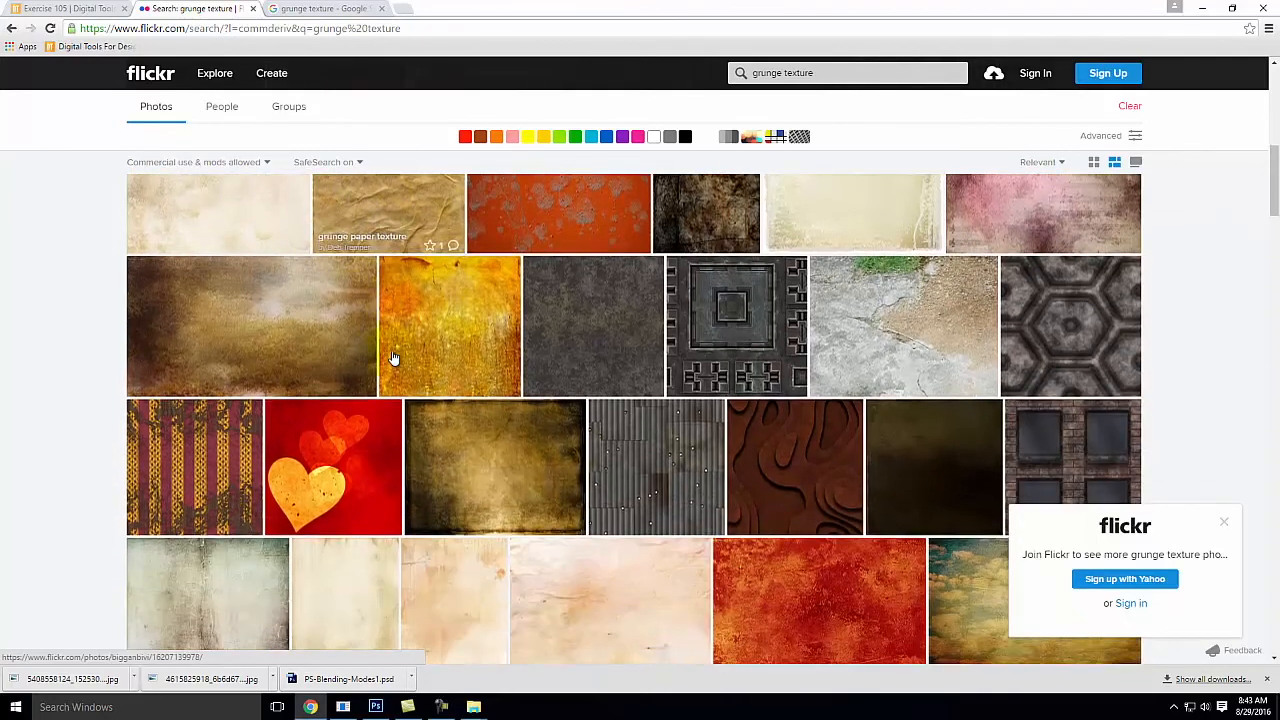
{"action": "left_click", "coordinate": [231, 331]}
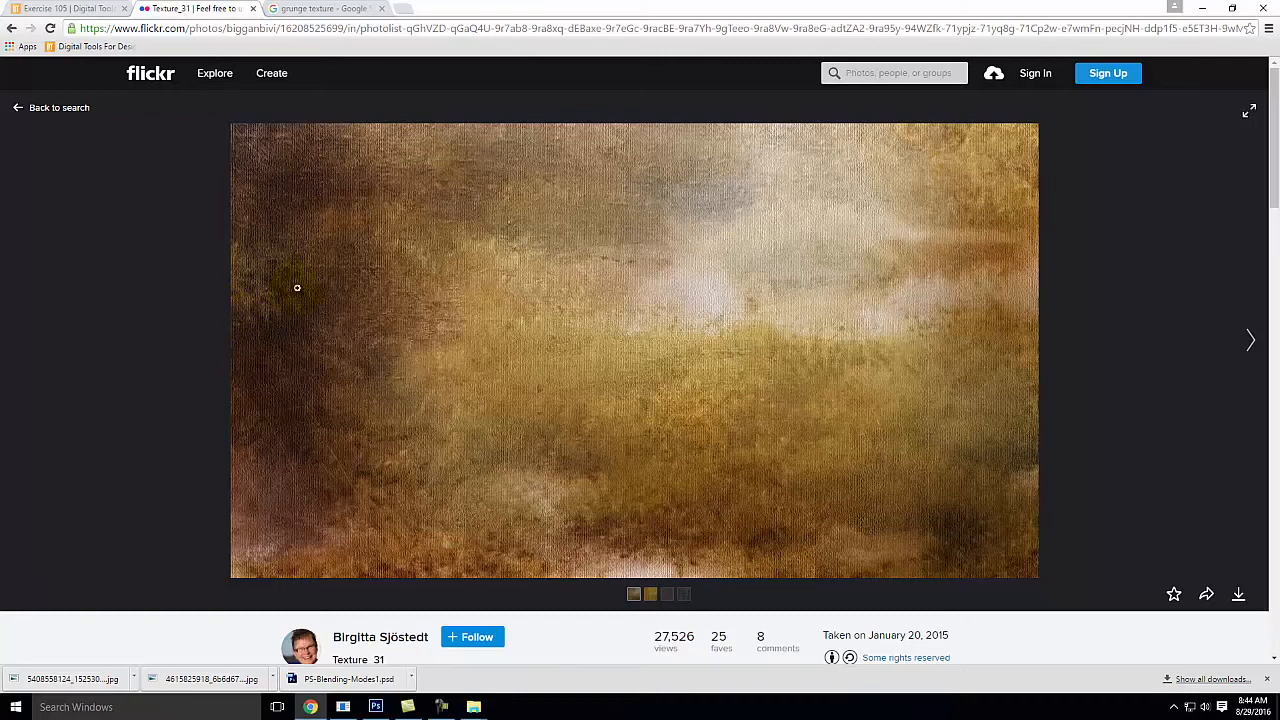
{"action": "left_click", "coordinate": [463, 218]}
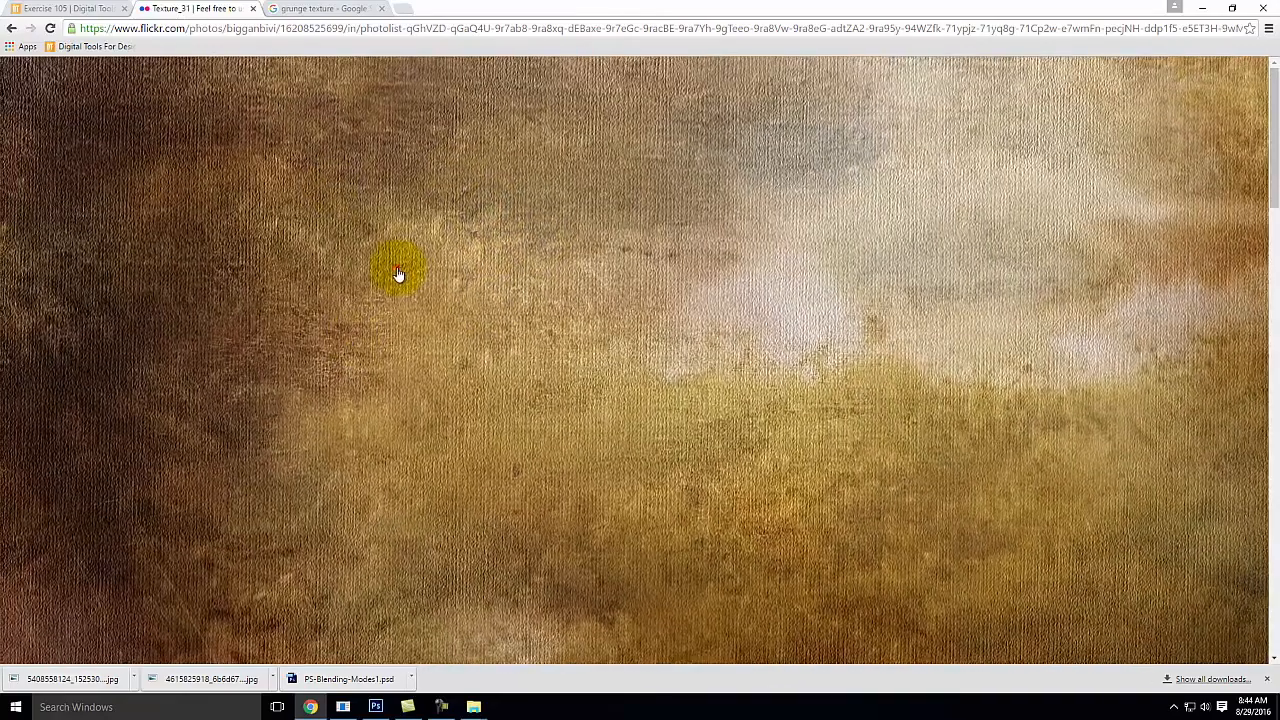
{"action": "left_click", "coordinate": [395, 268]}
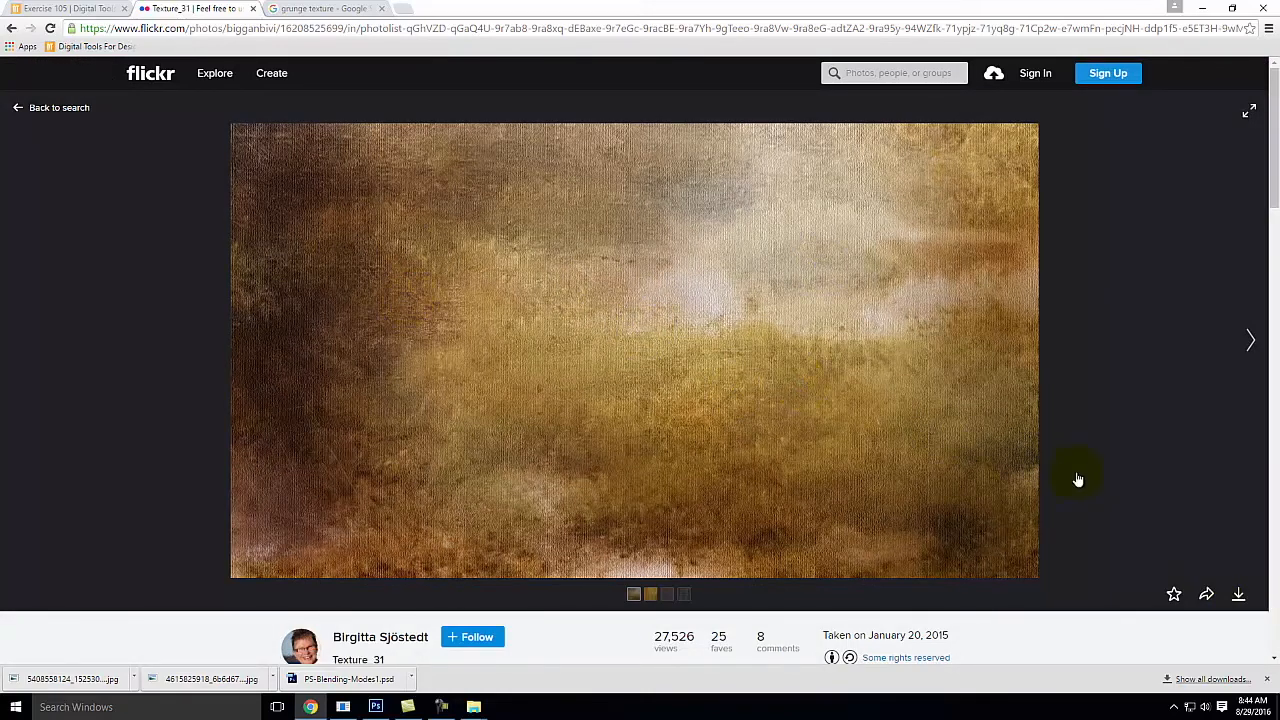
Step: Download Texture_31 at its Original (3840 × 2160) size and show the file in its folder
{"action": "left_click", "coordinate": [1239, 596]}
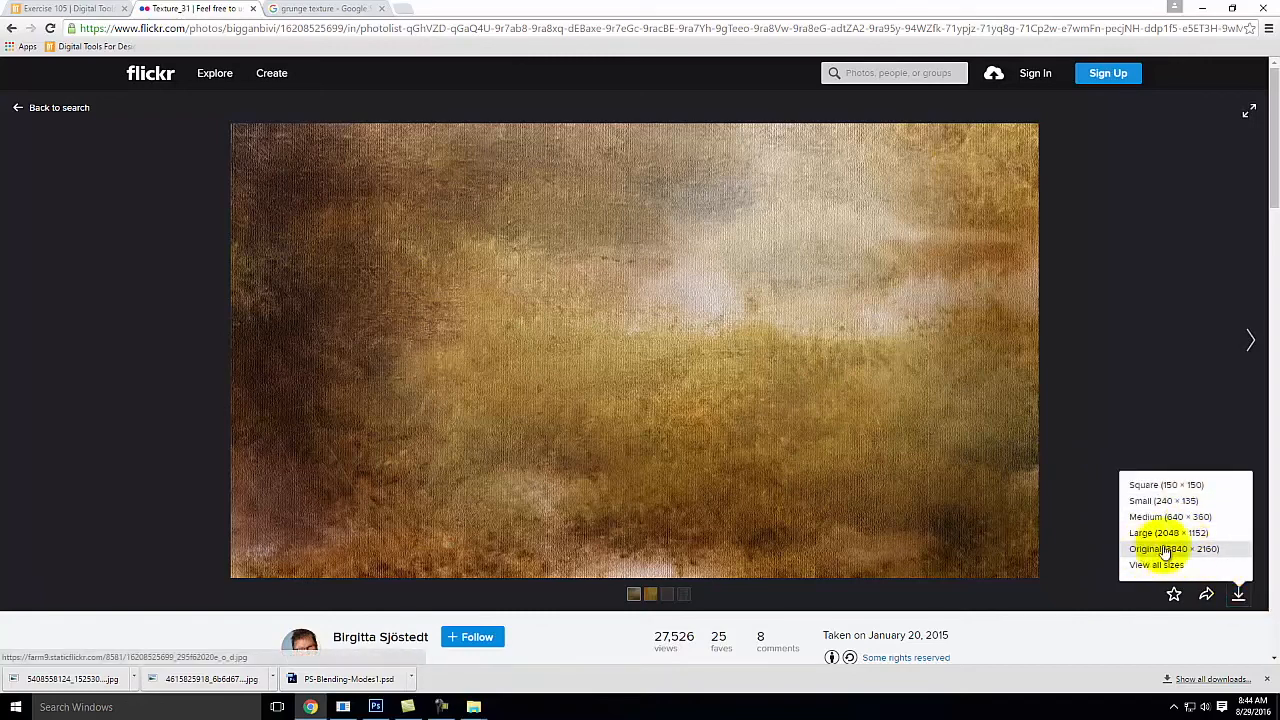
{"action": "left_click", "coordinate": [1228, 553]}
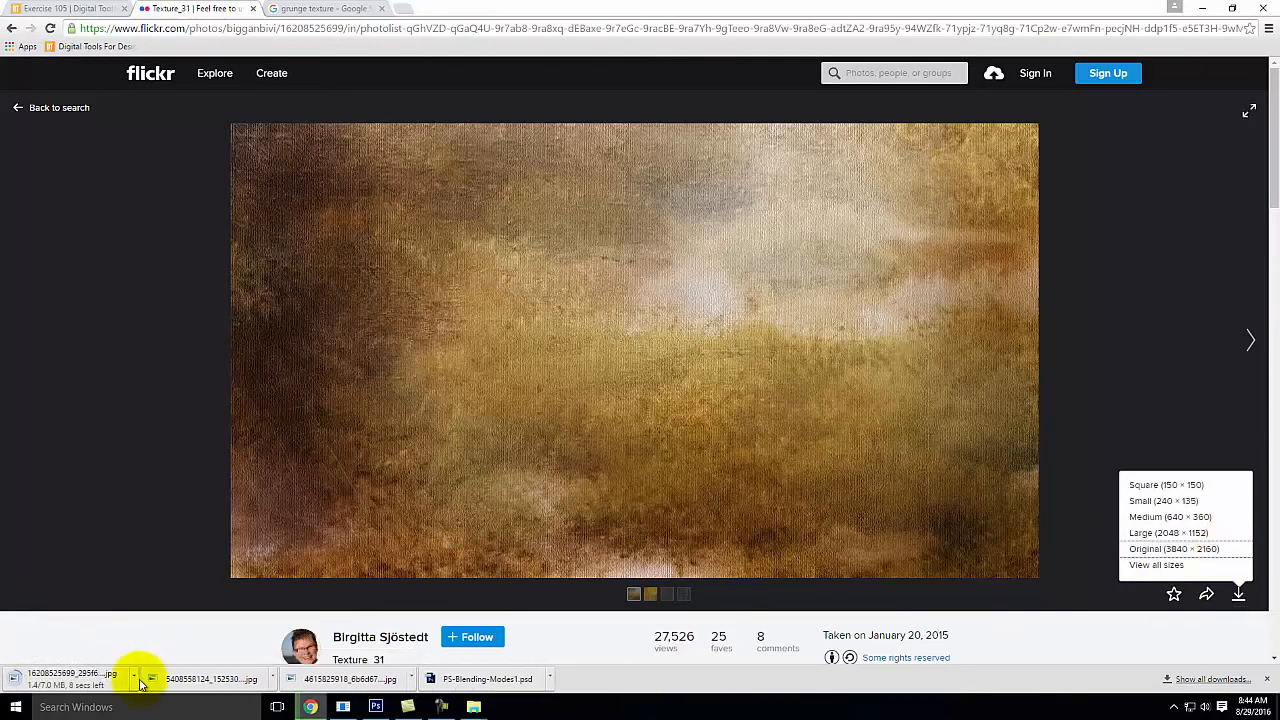
{"action": "left_click", "coordinate": [134, 676]}
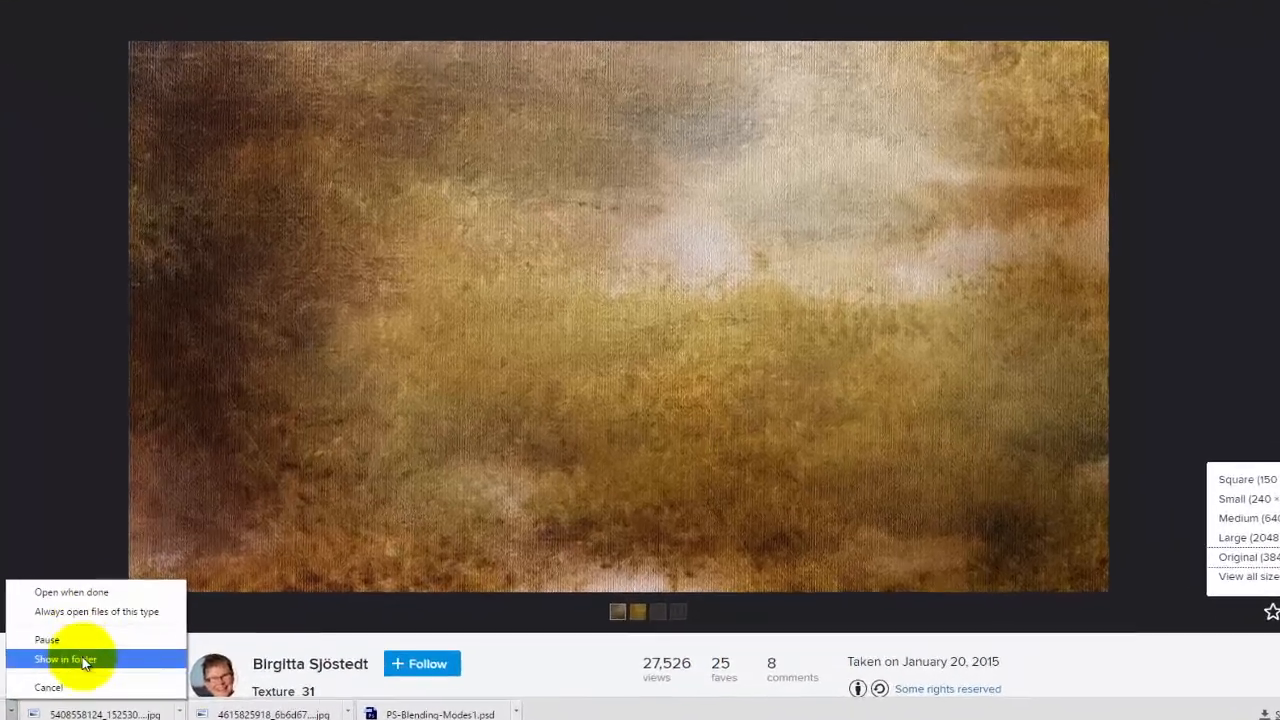
{"action": "left_click", "coordinate": [178, 633]}
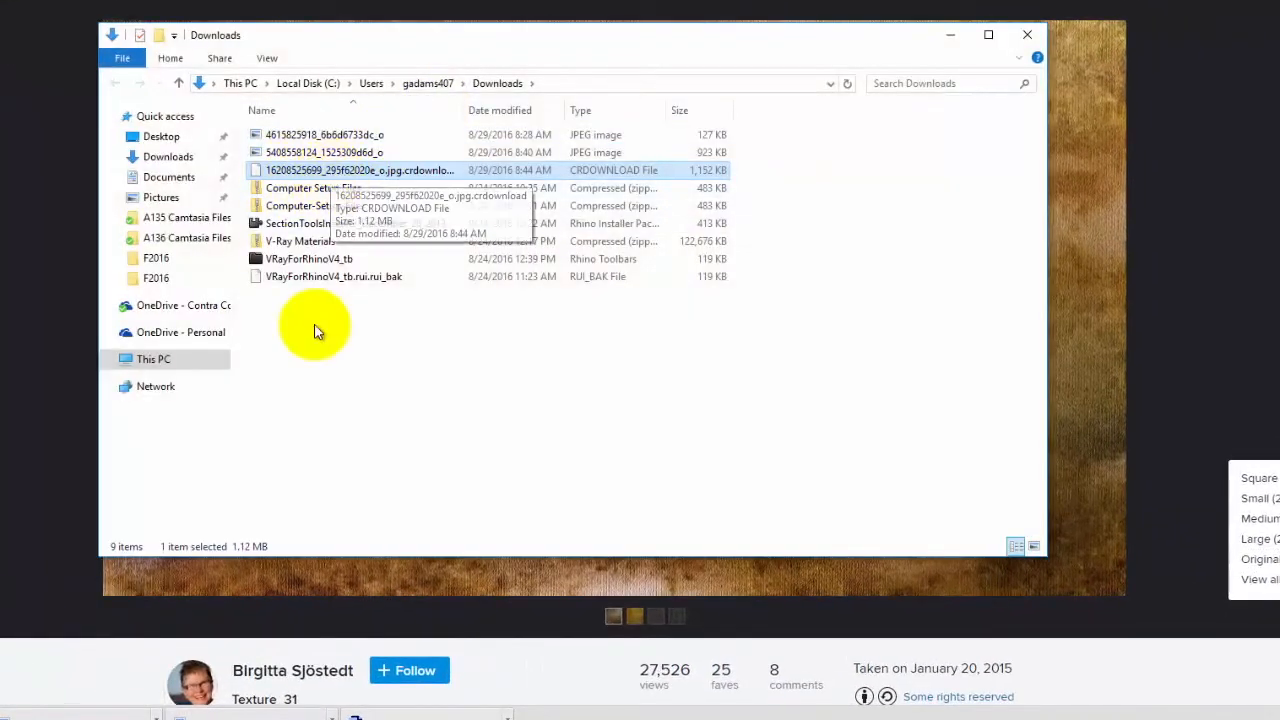
{"action": "left_click", "coordinate": [330, 189]}
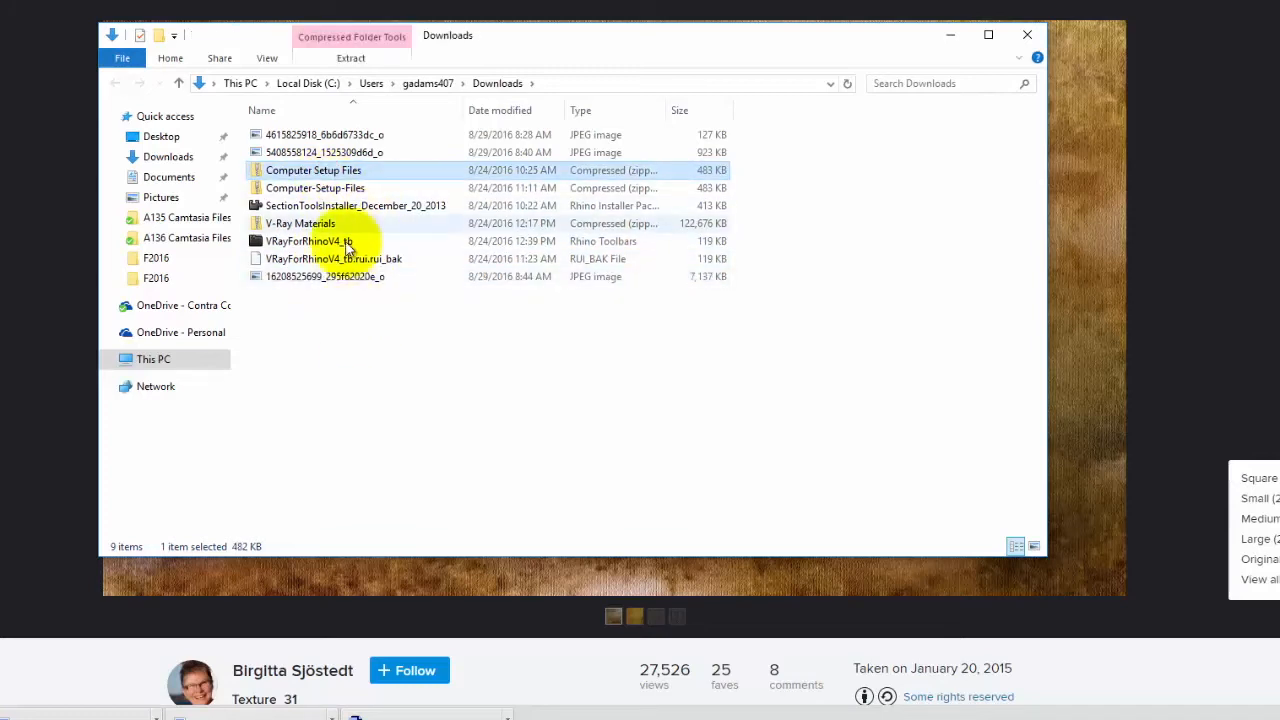
{"action": "left_click", "coordinate": [334, 279]}
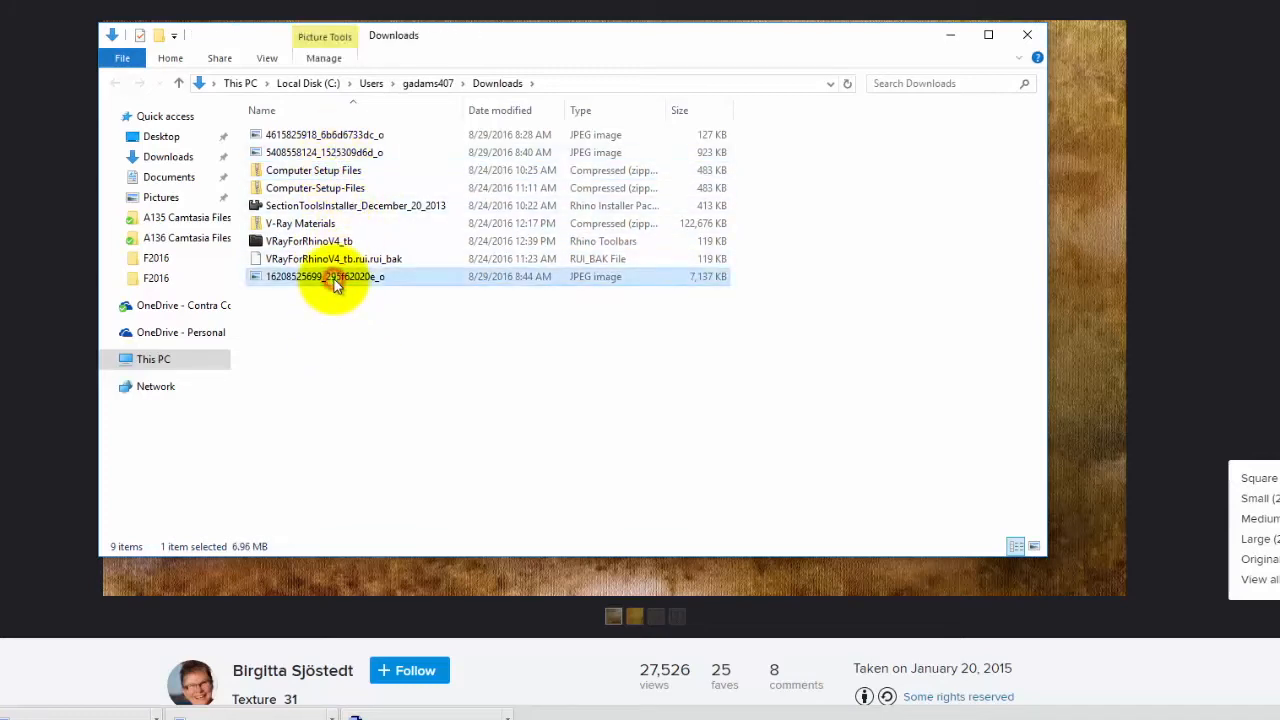
{"action": "right_click", "coordinate": [334, 279]}
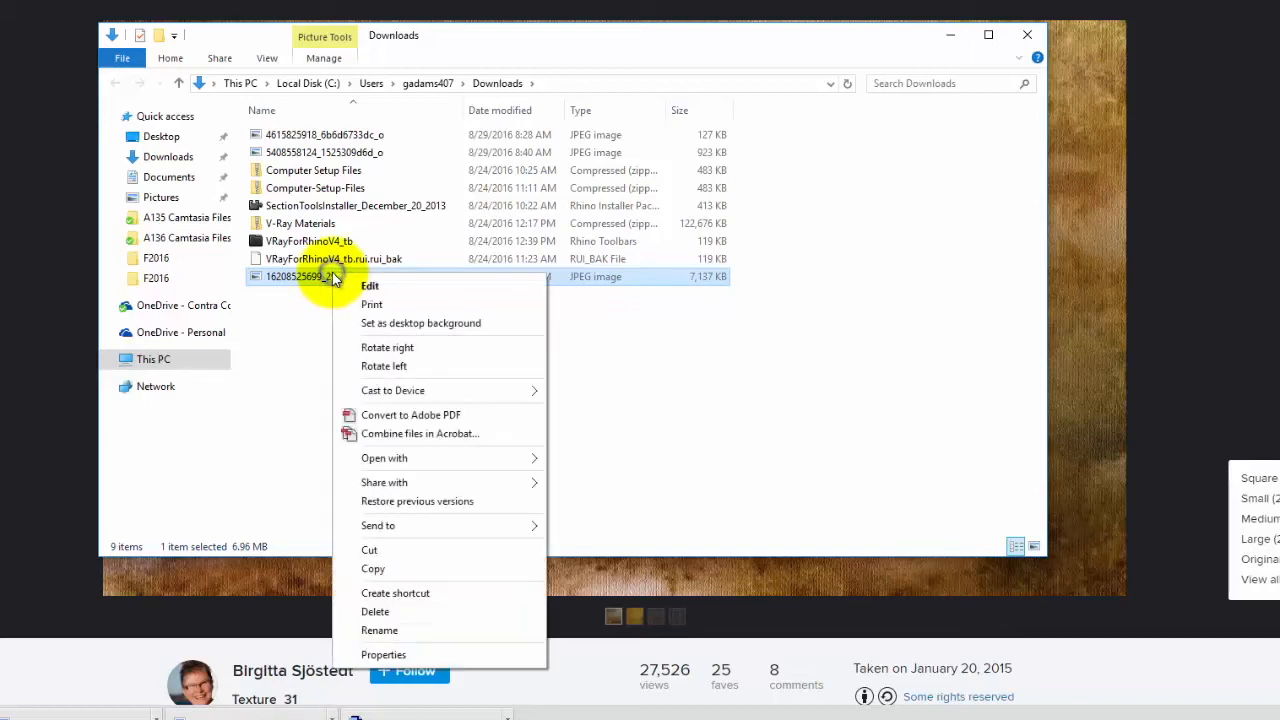
{"action": "left_click", "coordinate": [388, 572]}
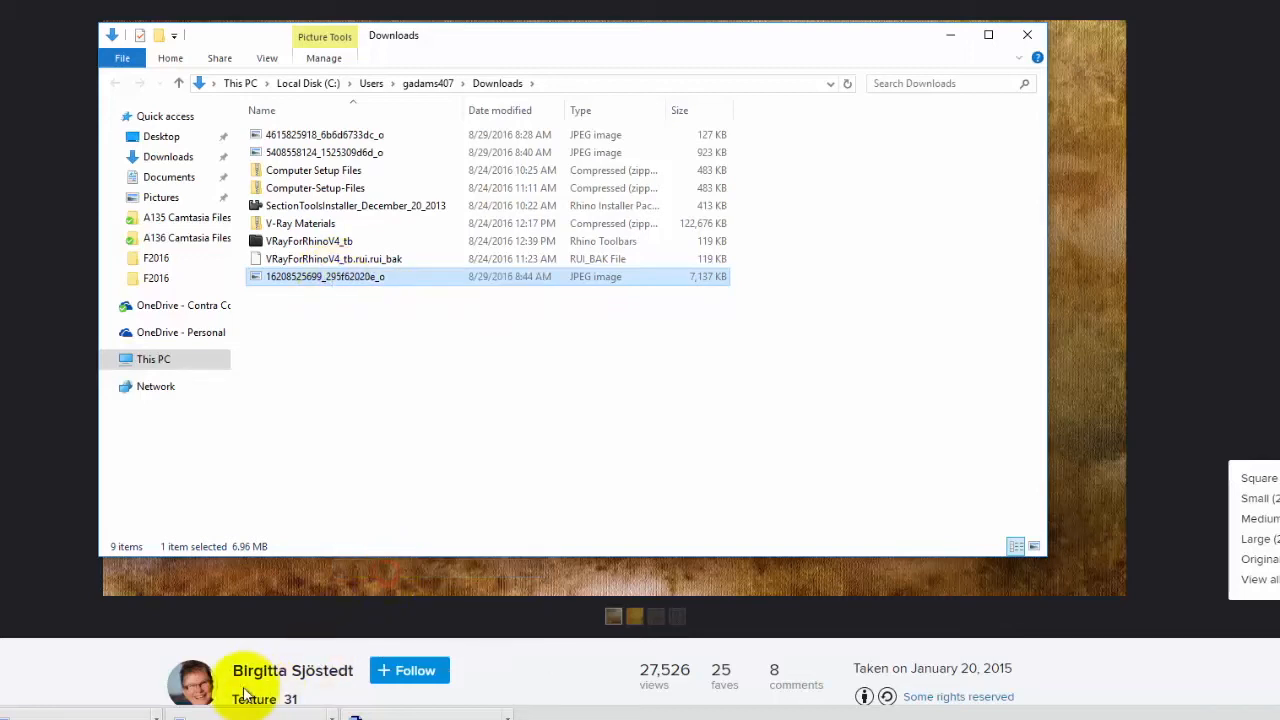
{"action": "mouse_move", "coordinate": [355, 716]}
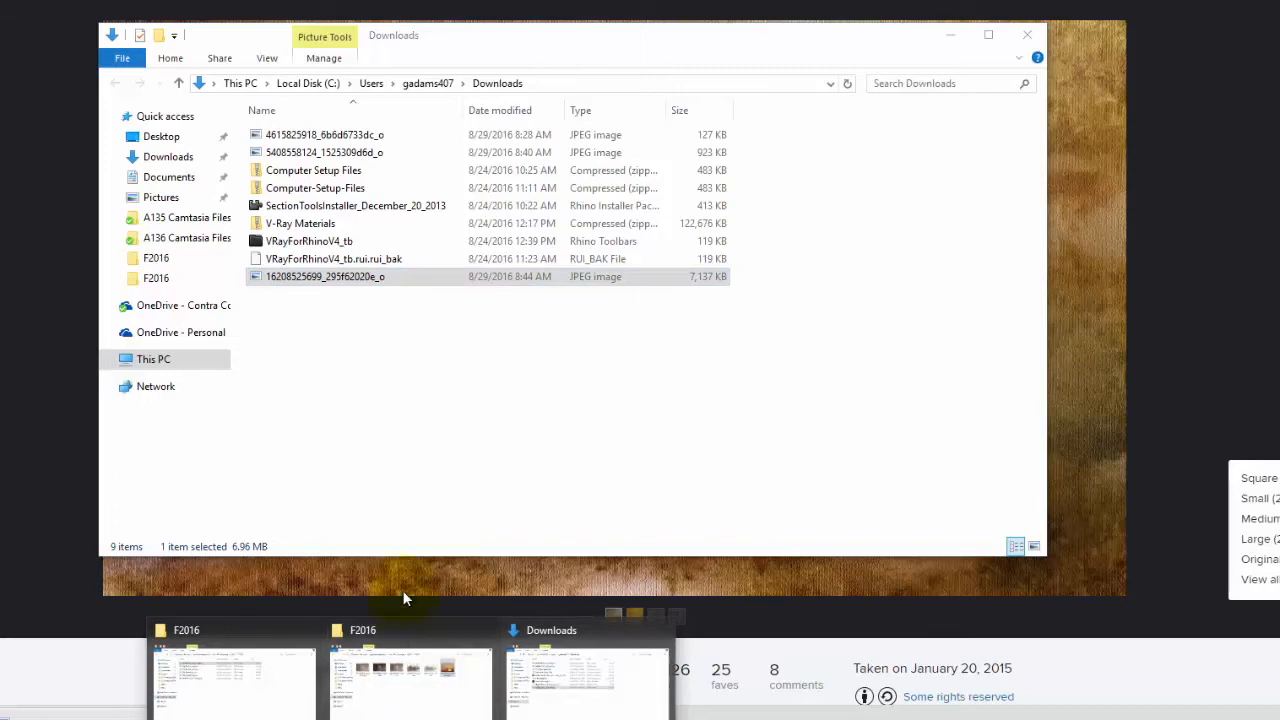
{"action": "left_click", "coordinate": [393, 700]}
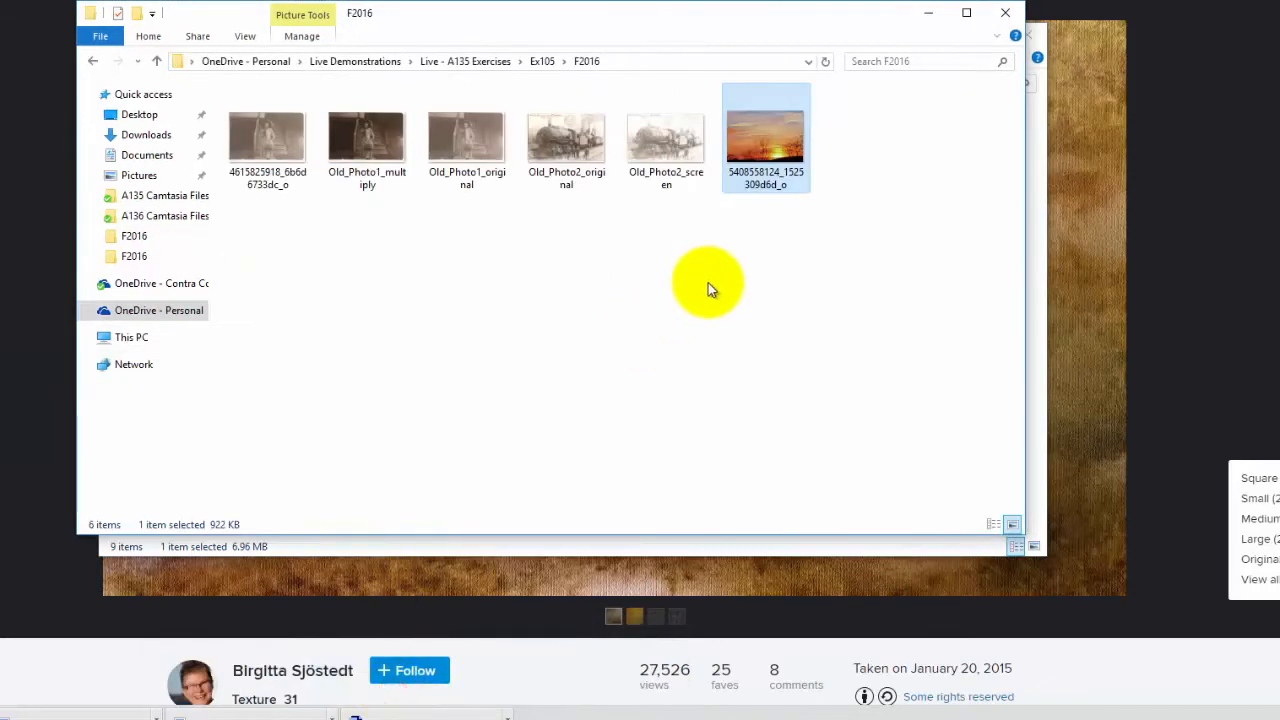
{"action": "left_click", "coordinate": [610, 343]}
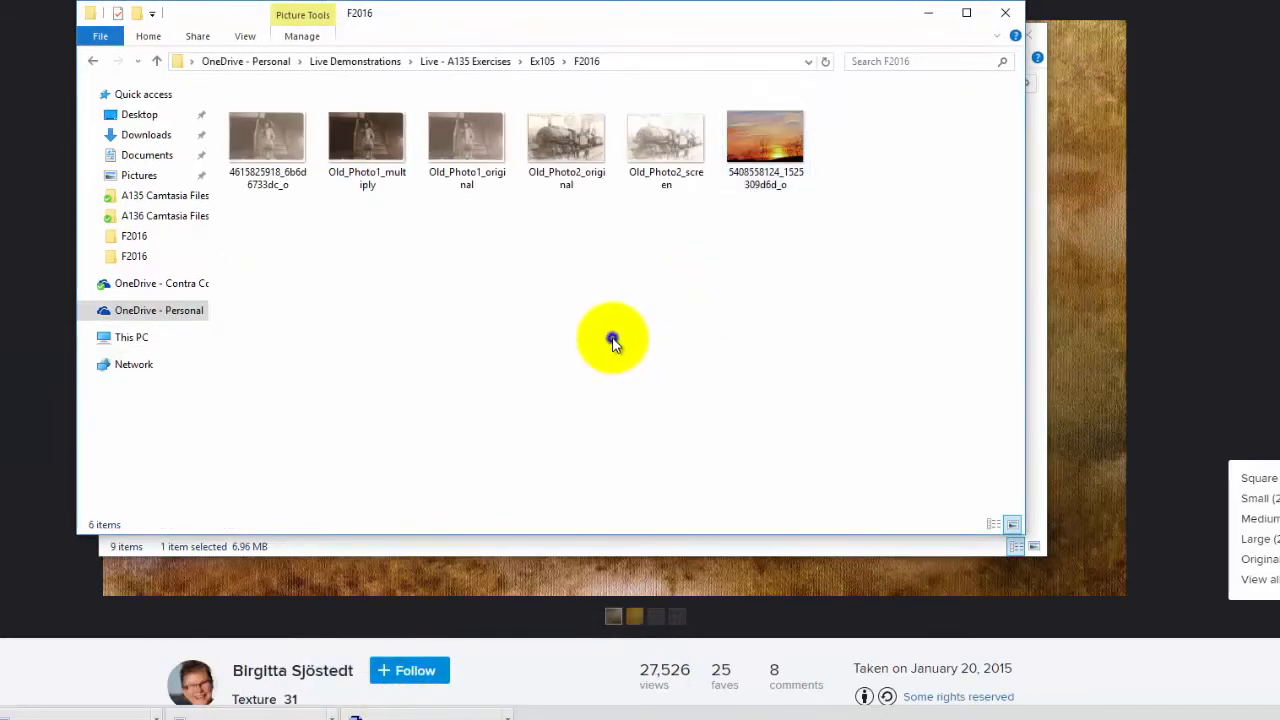
{"action": "right_click", "coordinate": [613, 341]}
{"action": "left_click", "coordinate": [653, 456]}
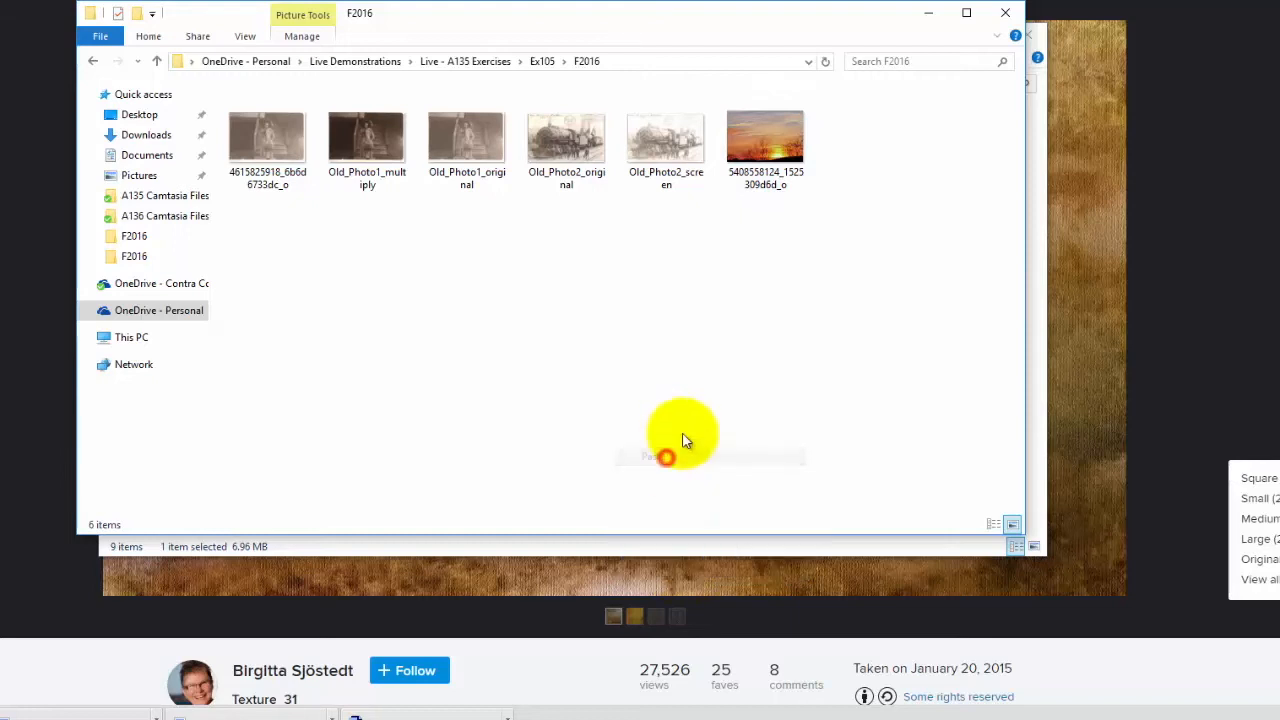
{"action": "left_click", "coordinate": [890, 275]}
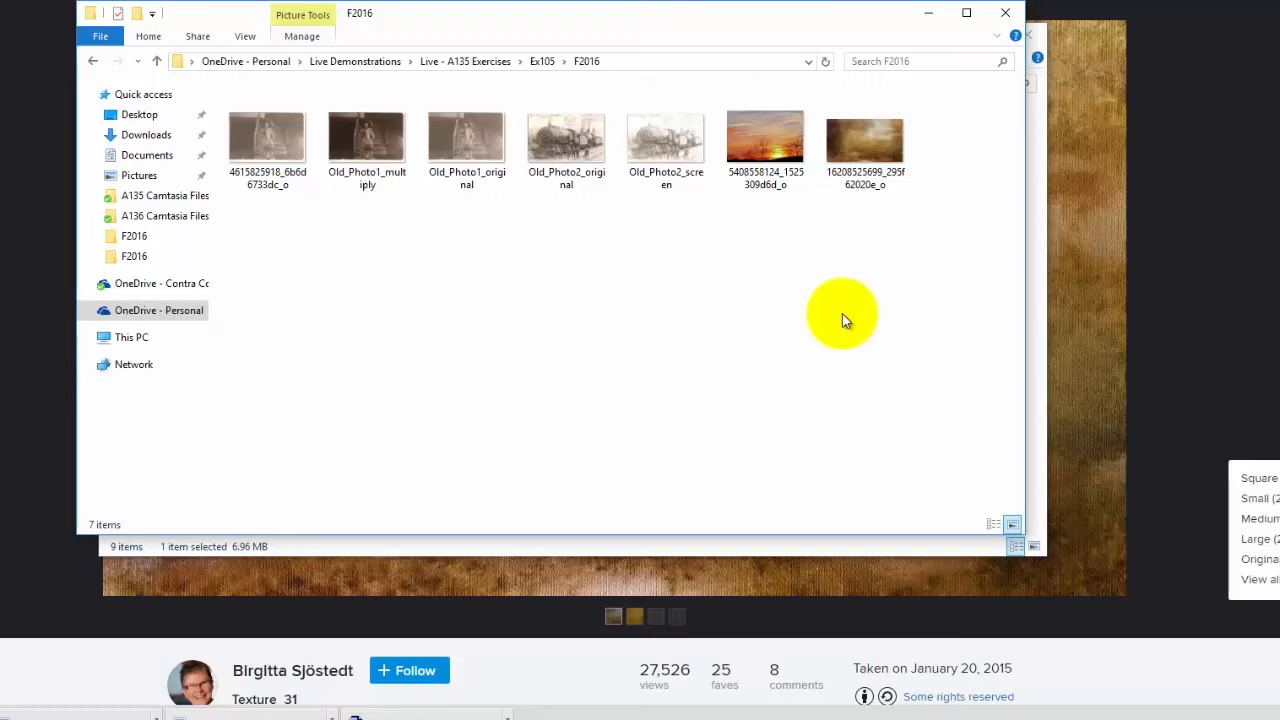
{"action": "left_click", "coordinate": [860, 140]}
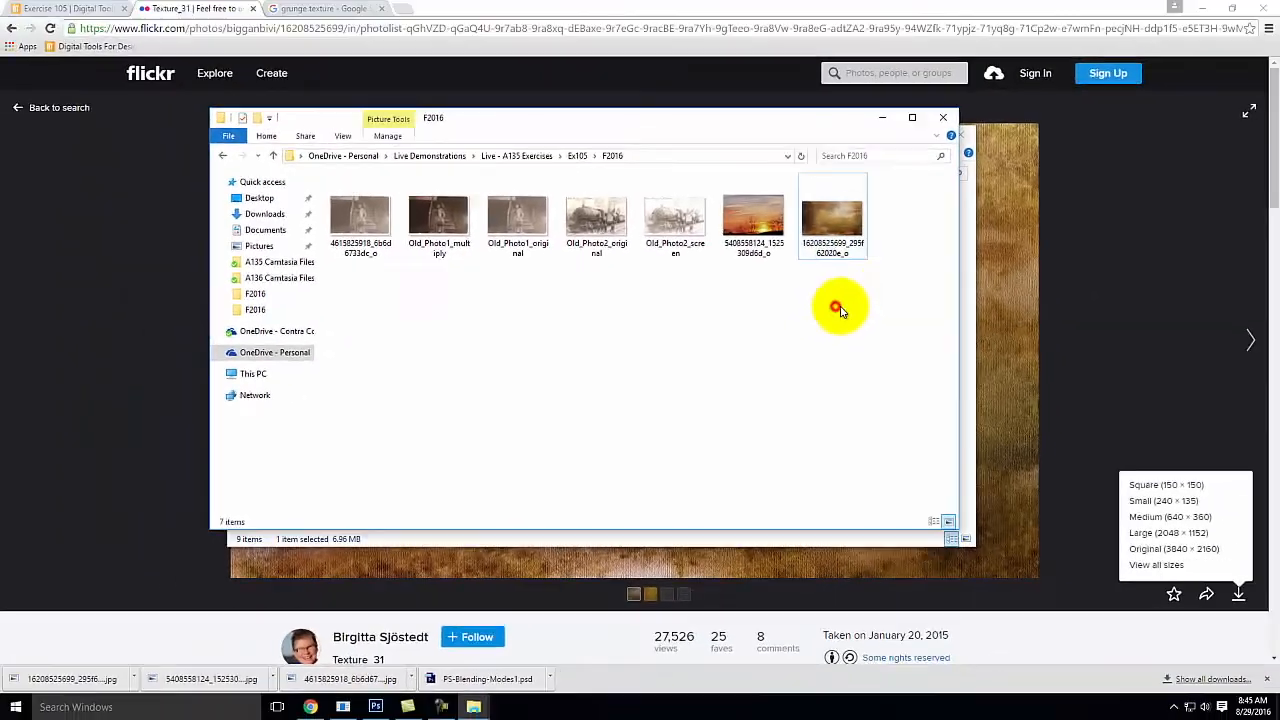
{"action": "left_click", "coordinate": [375, 707]}
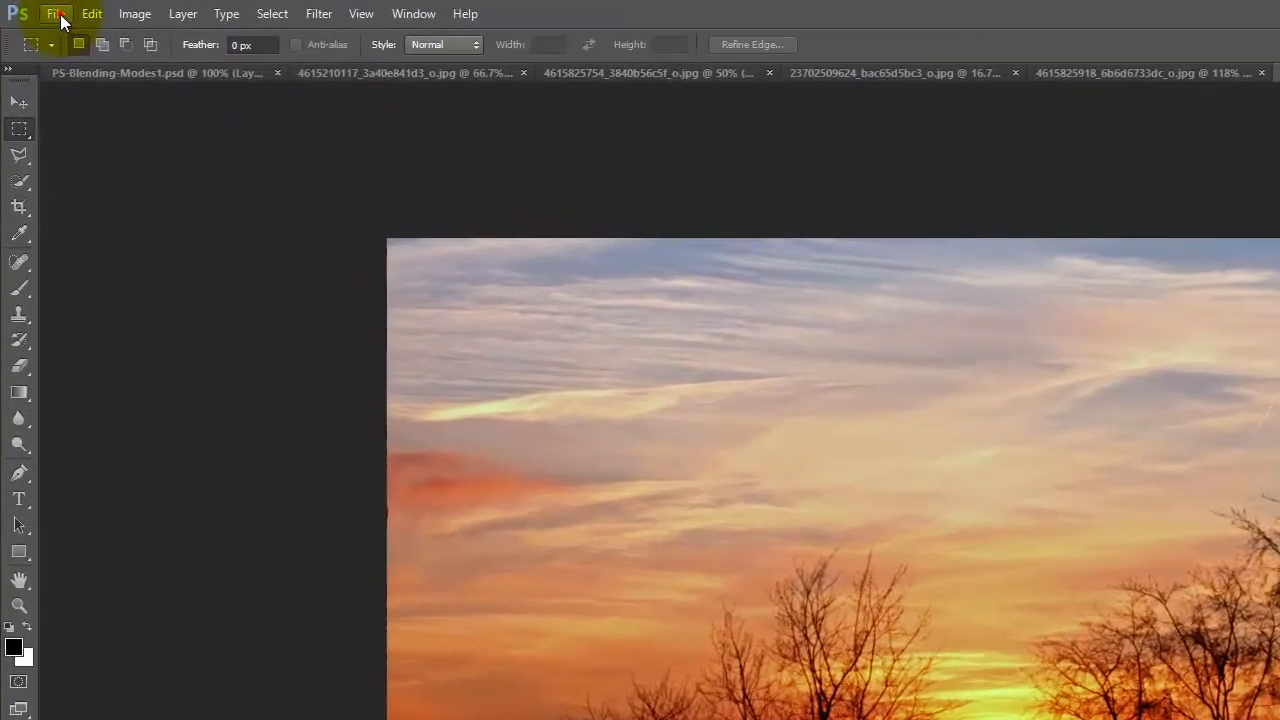
{"action": "left_click", "coordinate": [57, 14]}
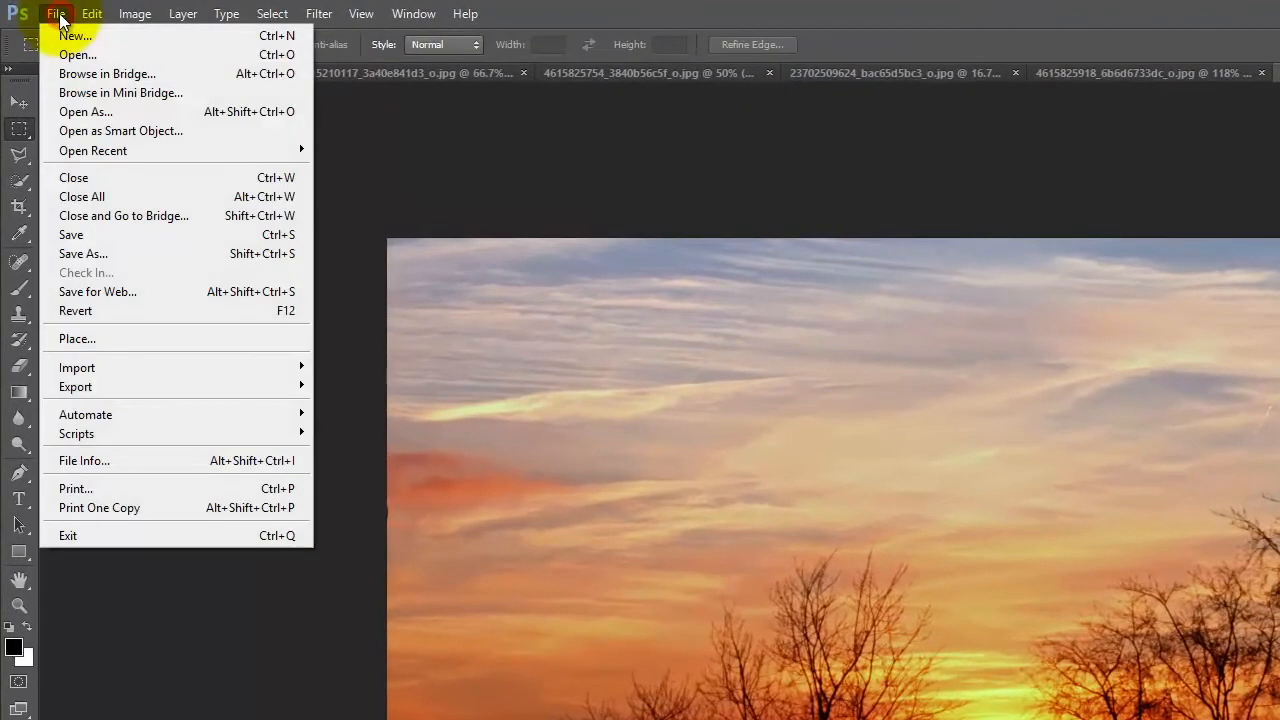
{"action": "left_click", "coordinate": [105, 339]}
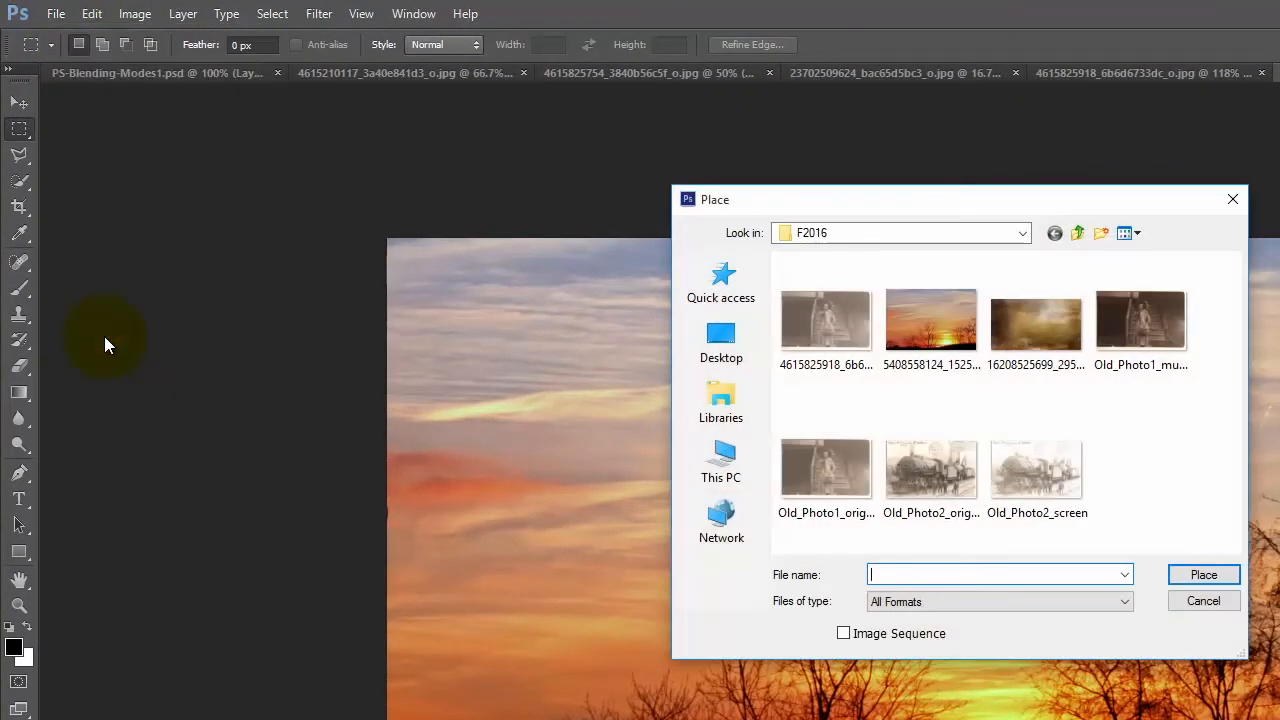
{"action": "left_click", "coordinate": [1037, 336]}
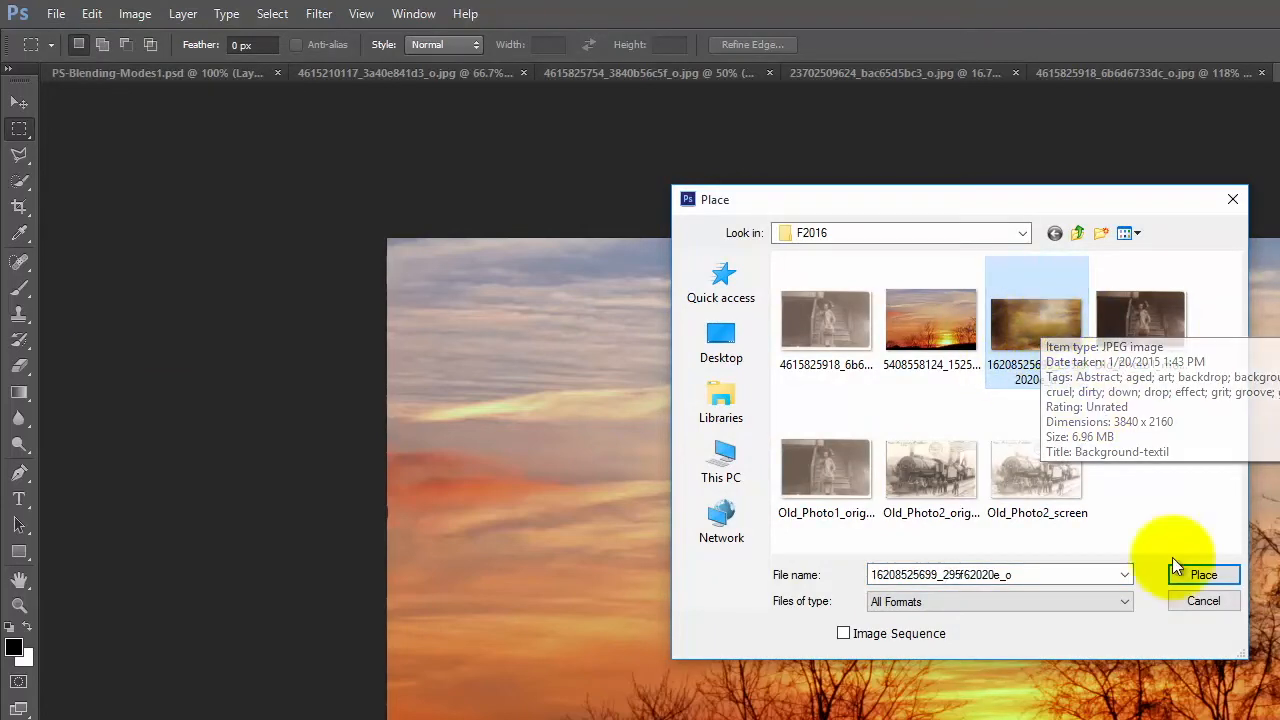
{"action": "left_click", "coordinate": [1203, 576]}
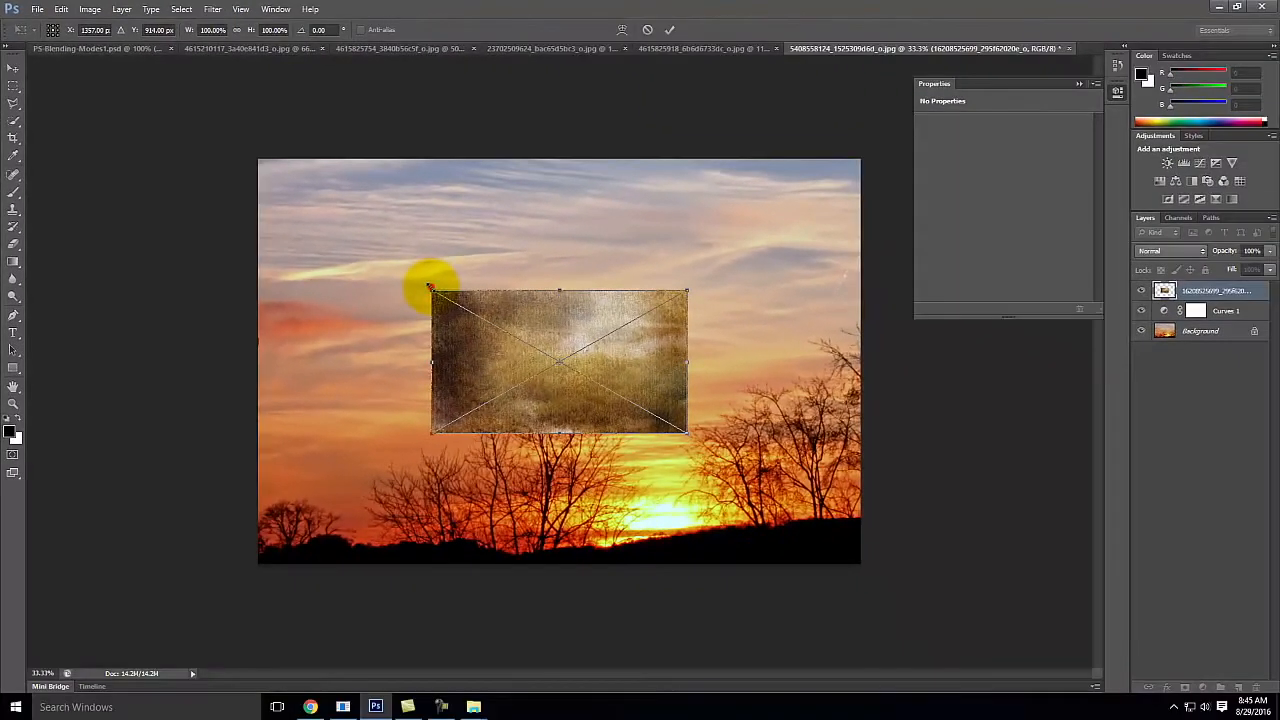
Step: Enlarge the placed brown and gold texture proportionally until it covers the whole sunset image, and commit the placement
{"action": "left_click_drag", "start_coordinate": [646, 430], "coordinate": [584, 366]}
{"action": "left_click_drag", "start_coordinate": [390, 247], "coordinate": [195, 196]}
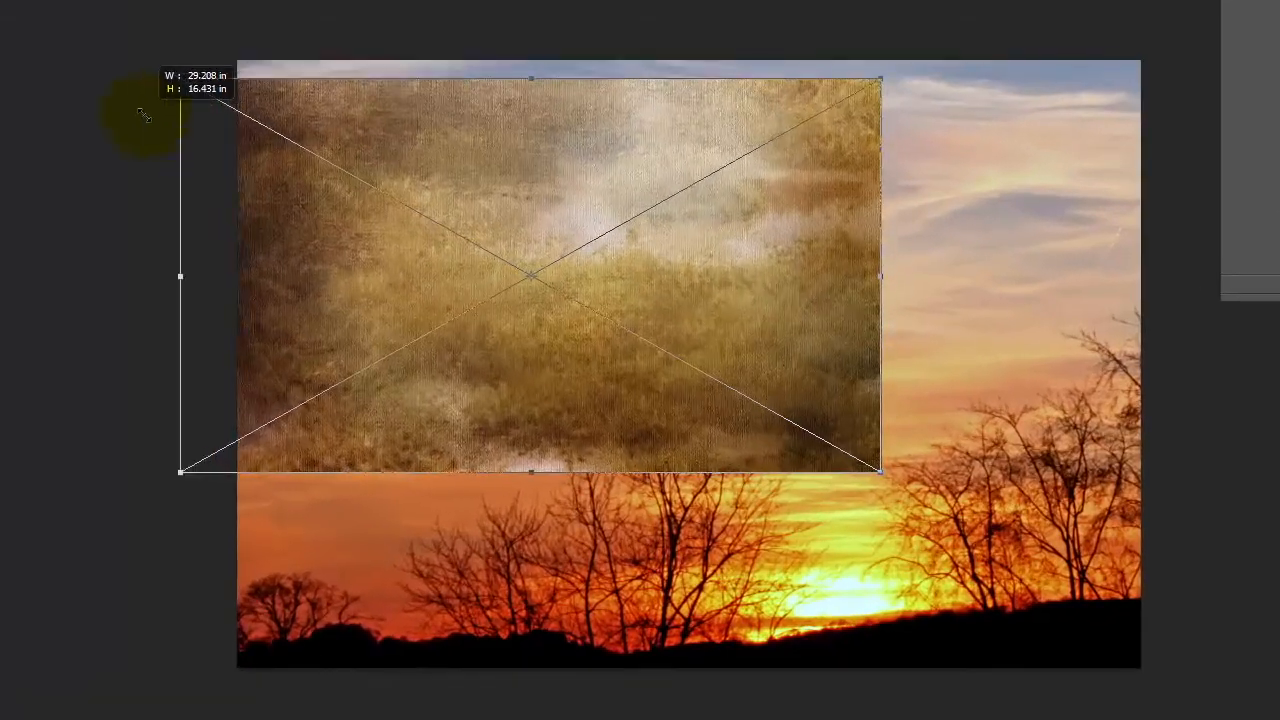
{"action": "left_click_drag", "start_coordinate": [144, 115], "coordinate": [94, 101]}
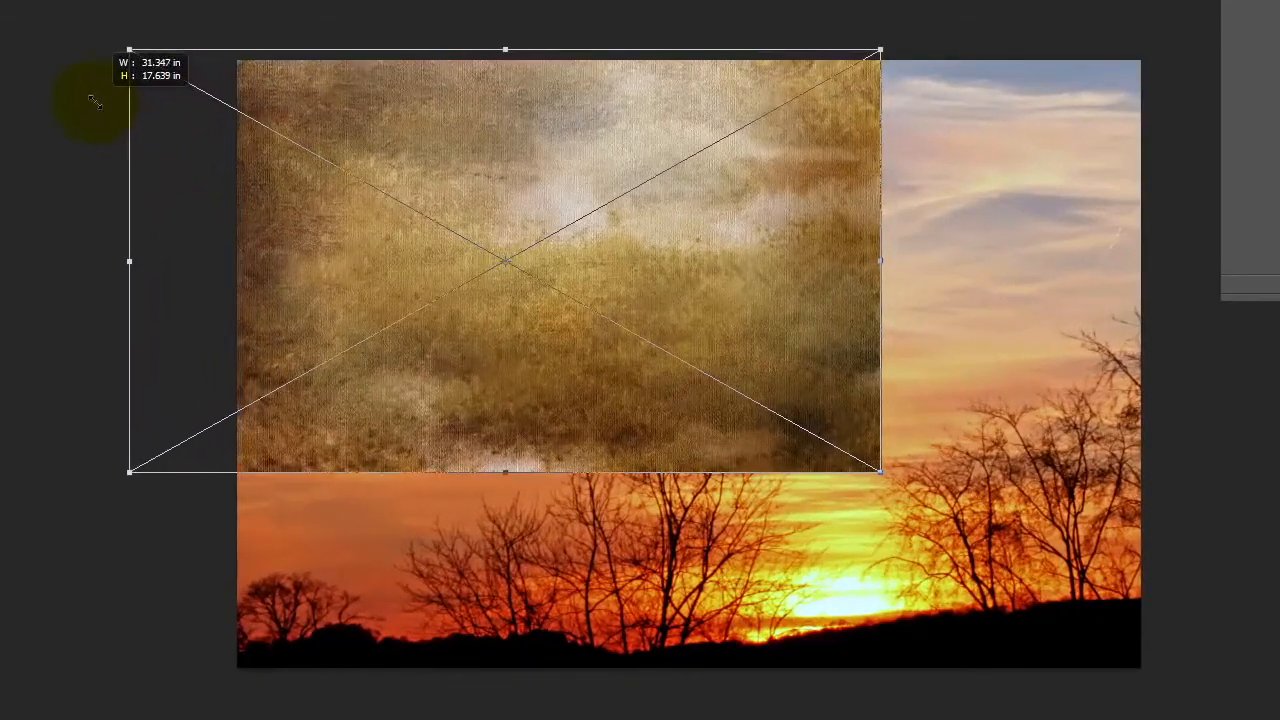
{"action": "left_click_drag", "start_coordinate": [879, 471], "coordinate": [1224, 700]}
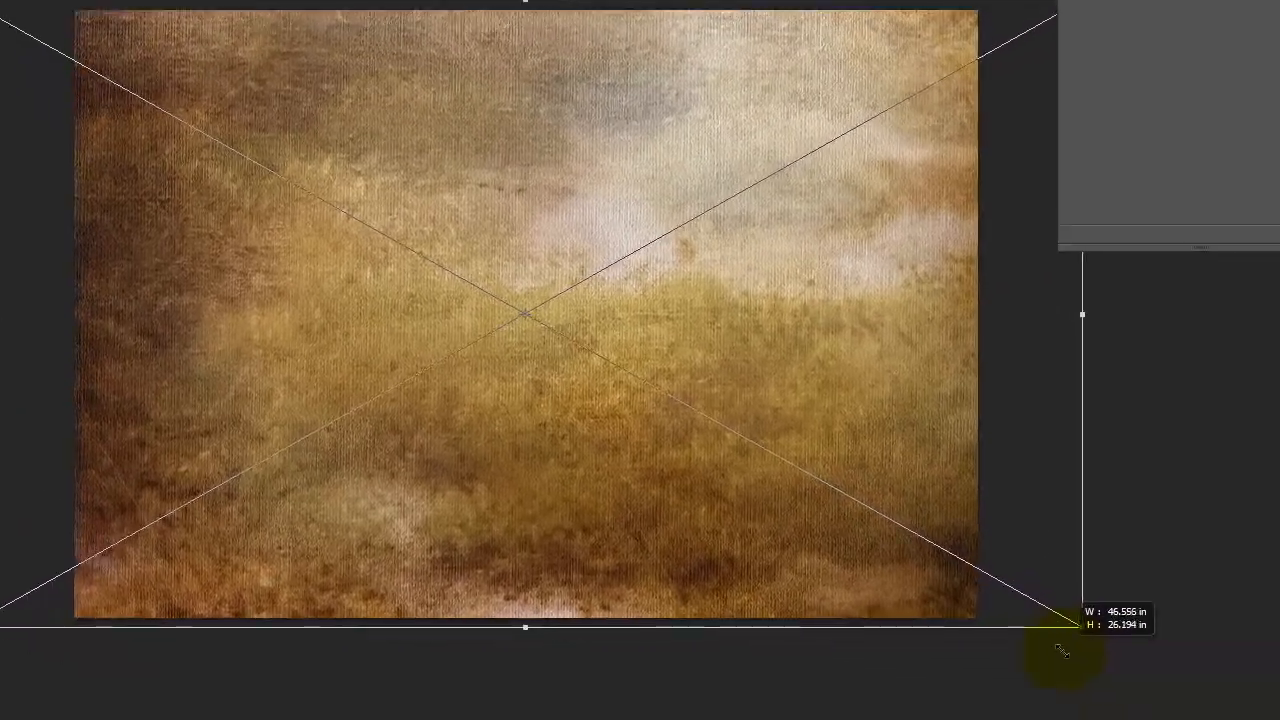
{"action": "left_click_drag", "start_coordinate": [1062, 651], "coordinate": [1062, 652]}
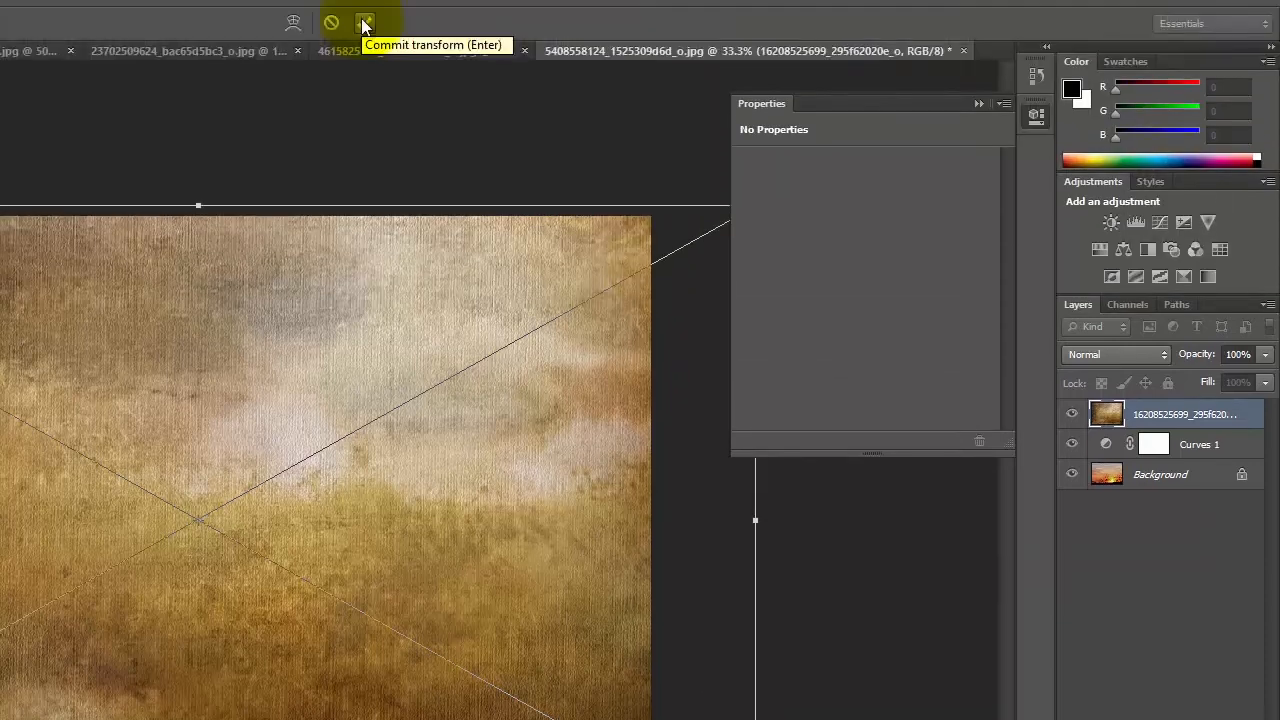
{"action": "left_click", "coordinate": [362, 40]}
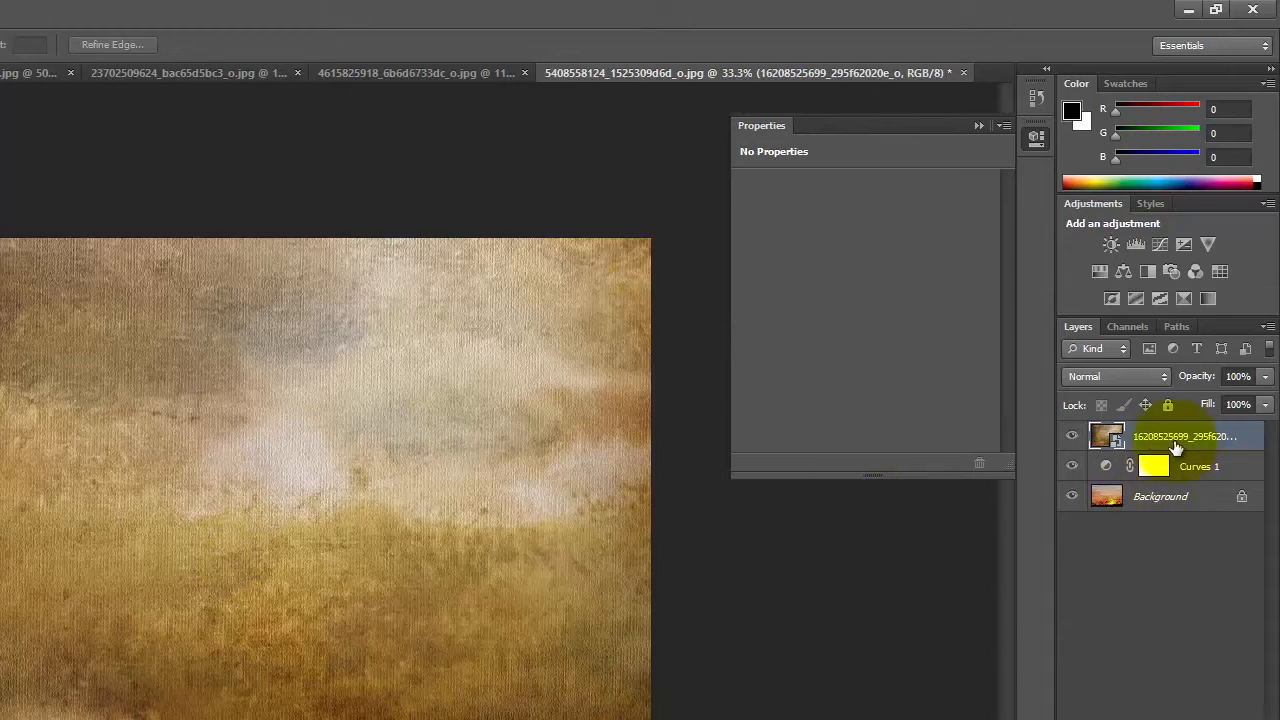
Step: Try the Multiply blending mode at 51% opacity on the brown and gold texture layer
{"action": "left_click", "coordinate": [1085, 382]}
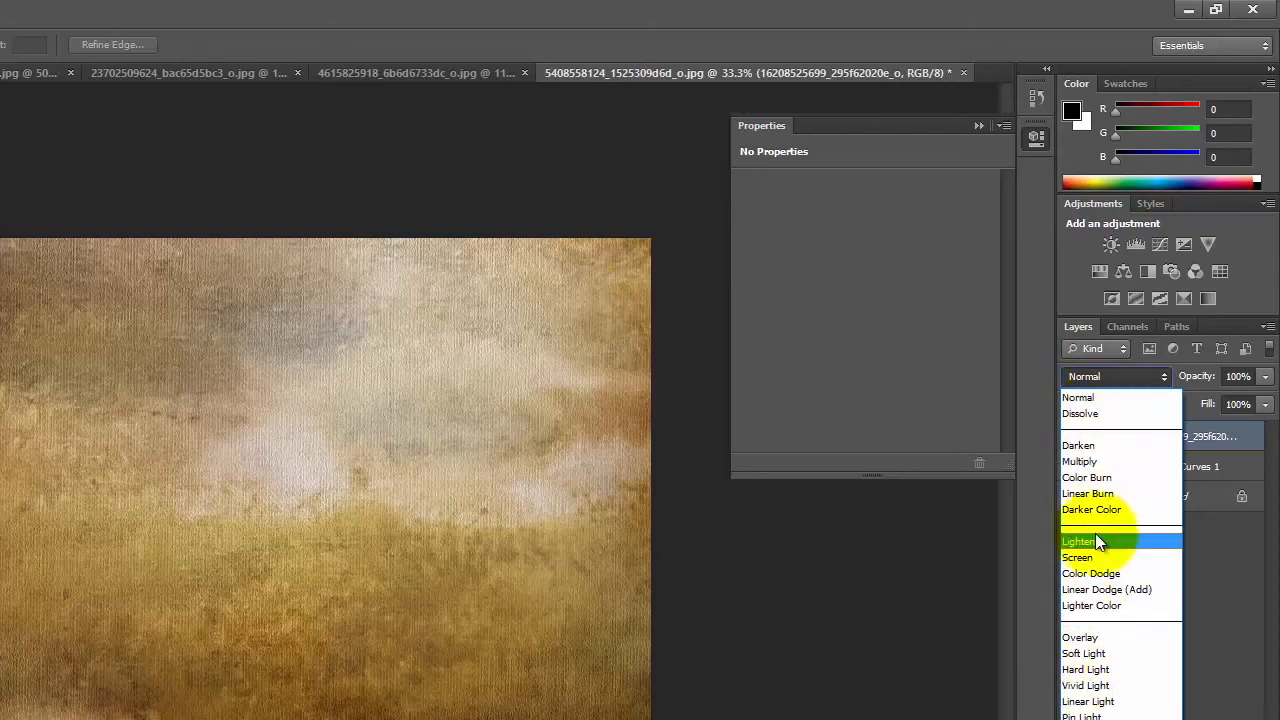
{"action": "left_click", "coordinate": [1131, 461]}
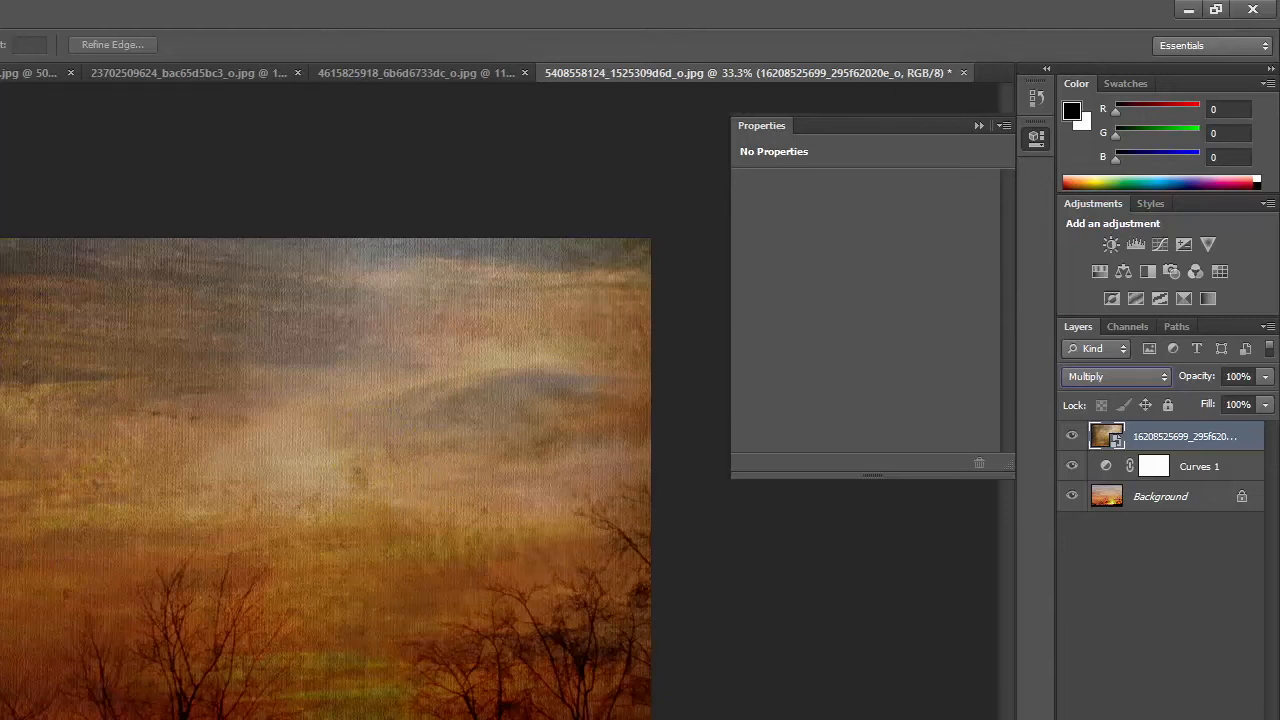
{"action": "left_click", "coordinate": [1265, 376]}
{"action": "left_click_drag", "start_coordinate": [1266, 403], "coordinate": [1211, 404]}
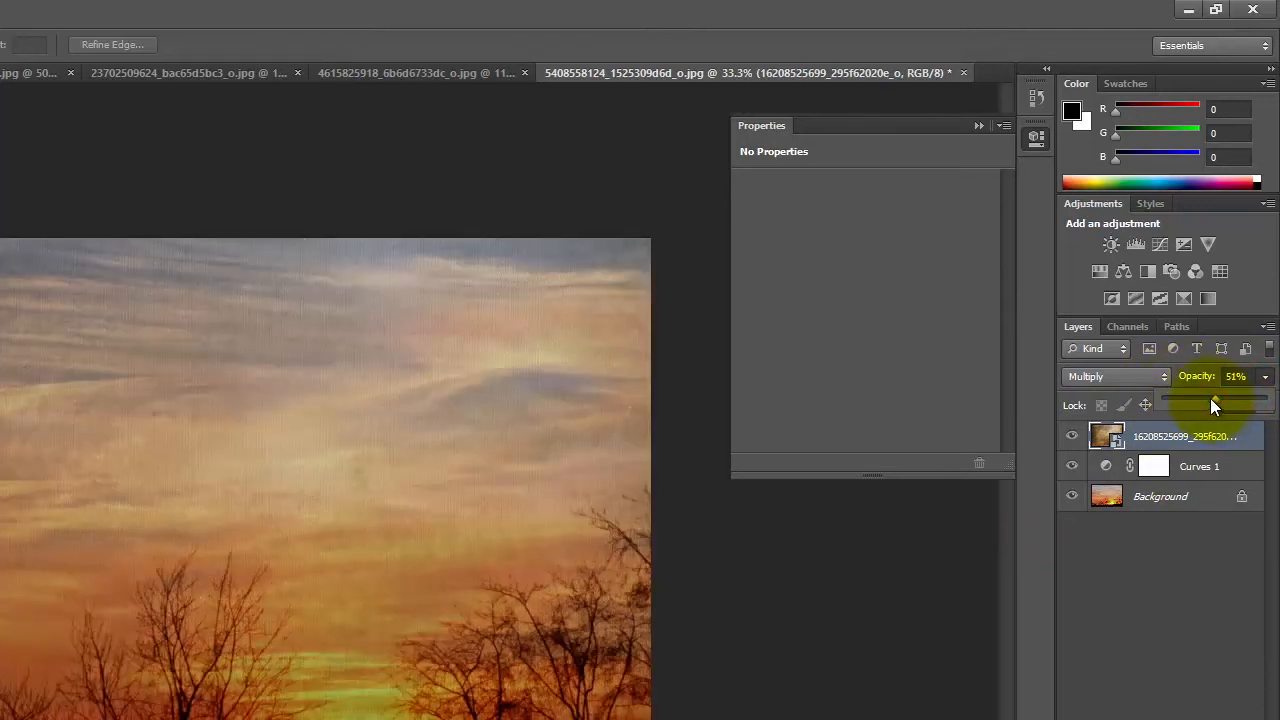
Step: Try the Screen blending mode at 100% opacity on the brown and gold texture layer
{"action": "left_click", "coordinate": [1081, 378]}
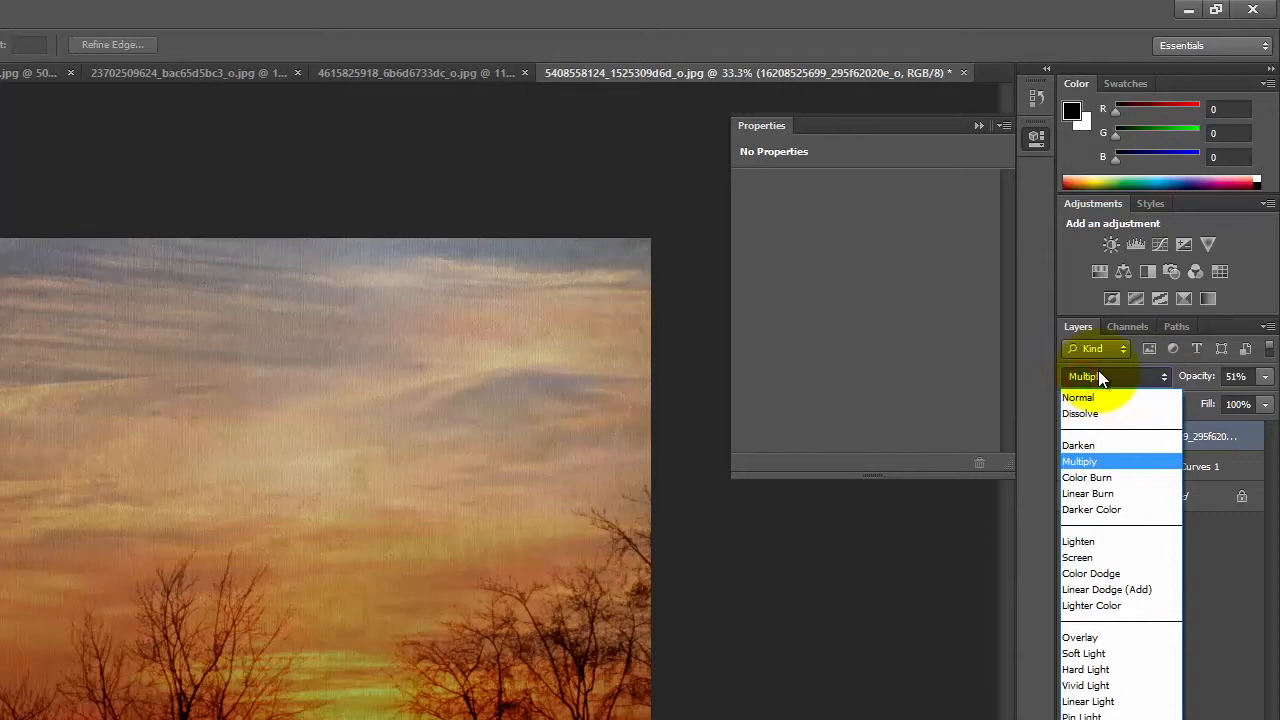
{"action": "left_click", "coordinate": [1113, 557]}
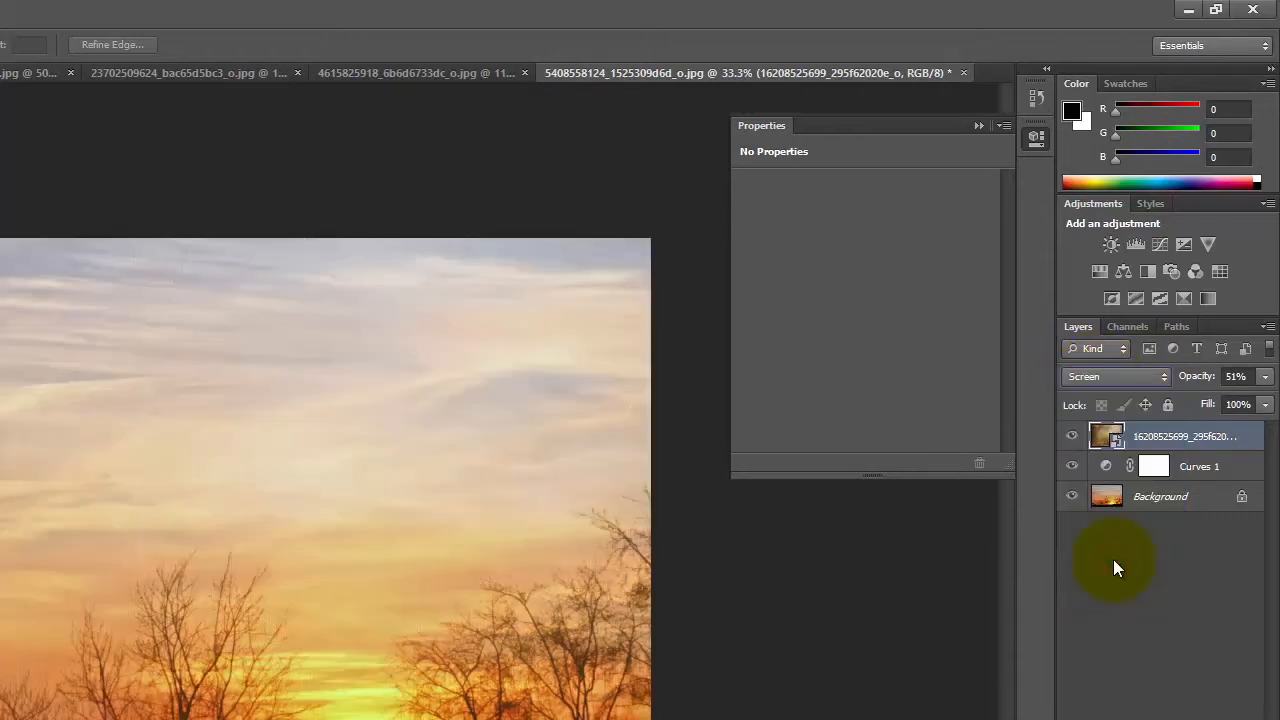
{"action": "left_click", "coordinate": [1265, 376]}
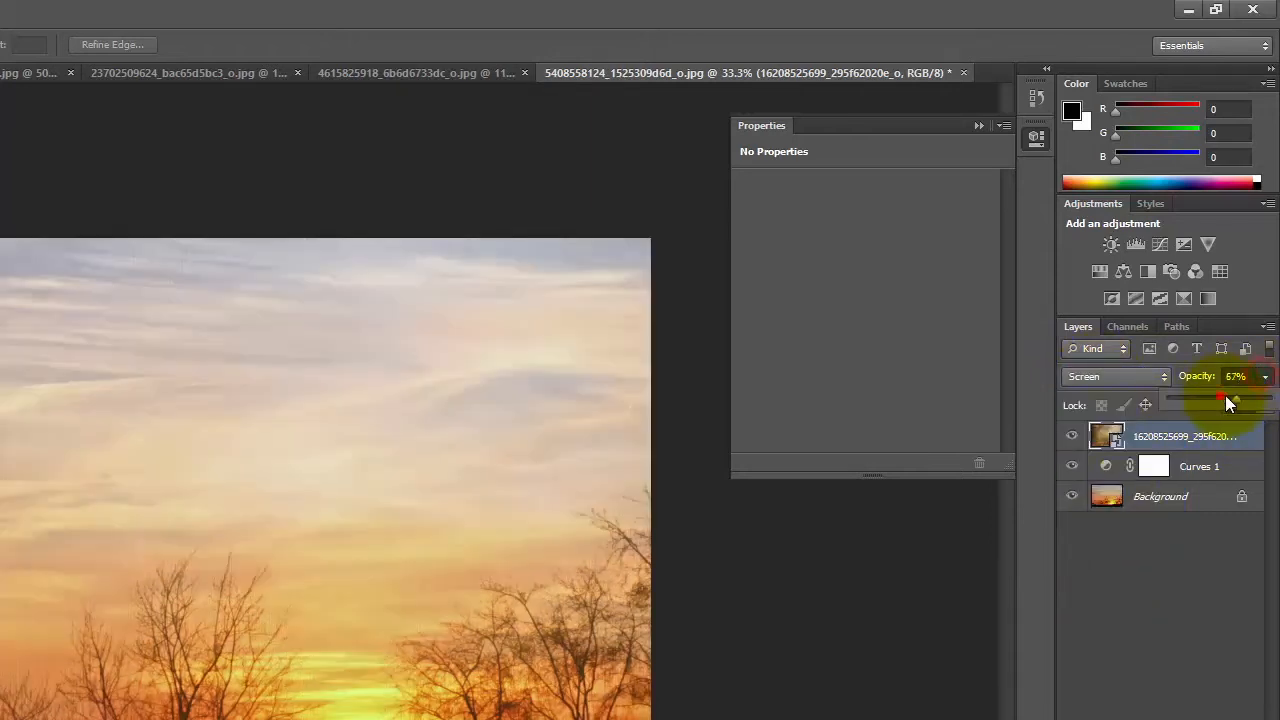
{"action": "left_click_drag", "start_coordinate": [1221, 399], "coordinate": [1266, 399]}
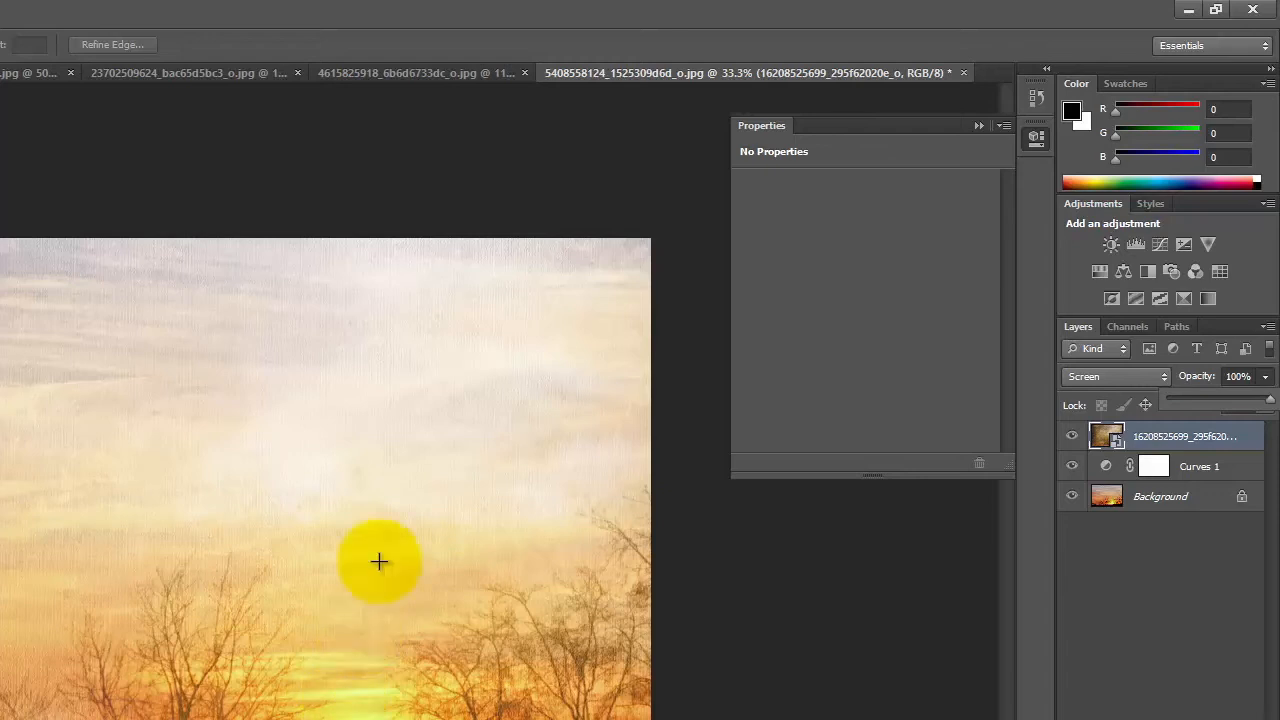
Step: Set the brown and gold texture layer's blending mode to Overlay
{"action": "left_click", "coordinate": [1099, 376]}
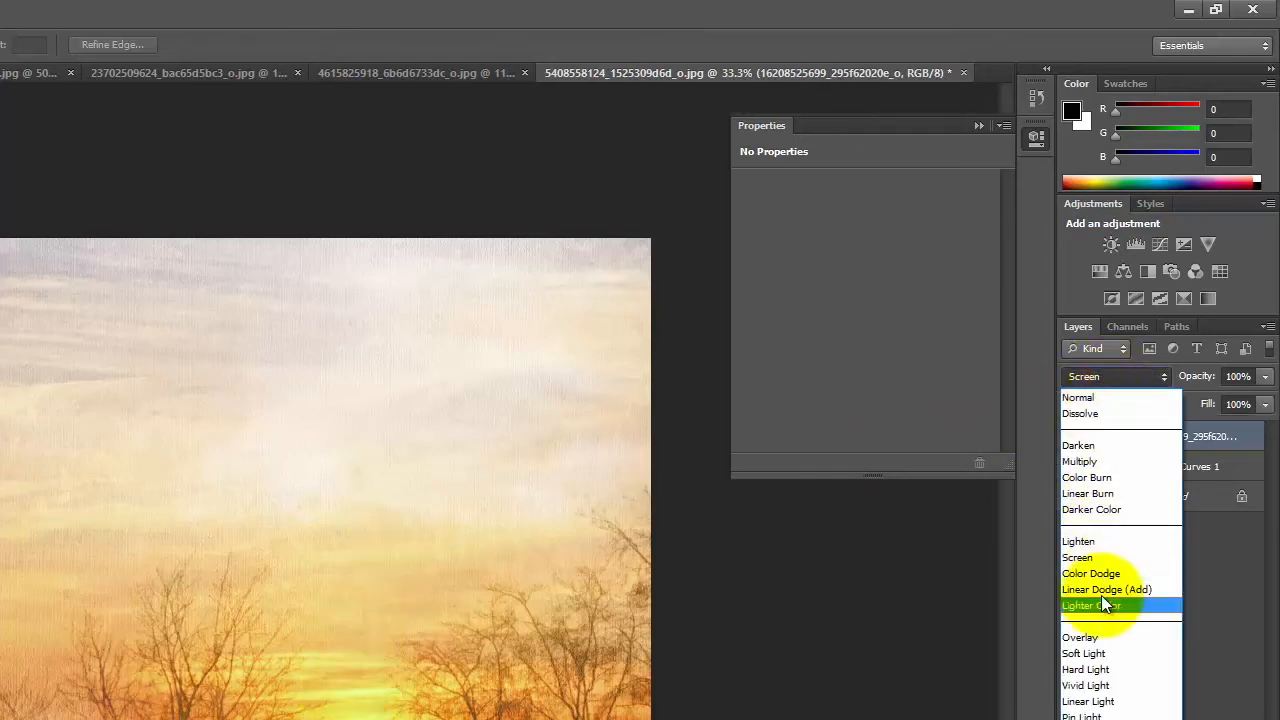
{"action": "left_click", "coordinate": [1081, 638]}
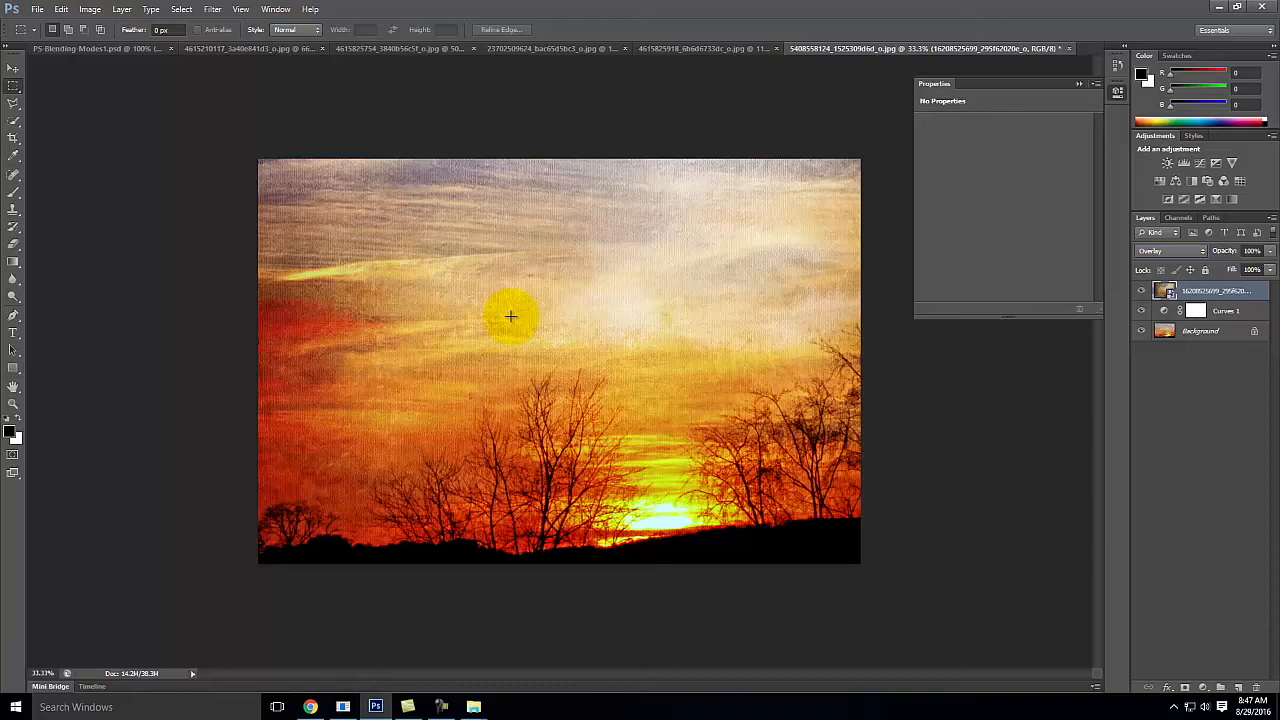
Step: Switch to Chrome, return to the Flickr grunge texture search results, and open the creased grunge paper texture photo
{"action": "left_click", "coordinate": [310, 706]}
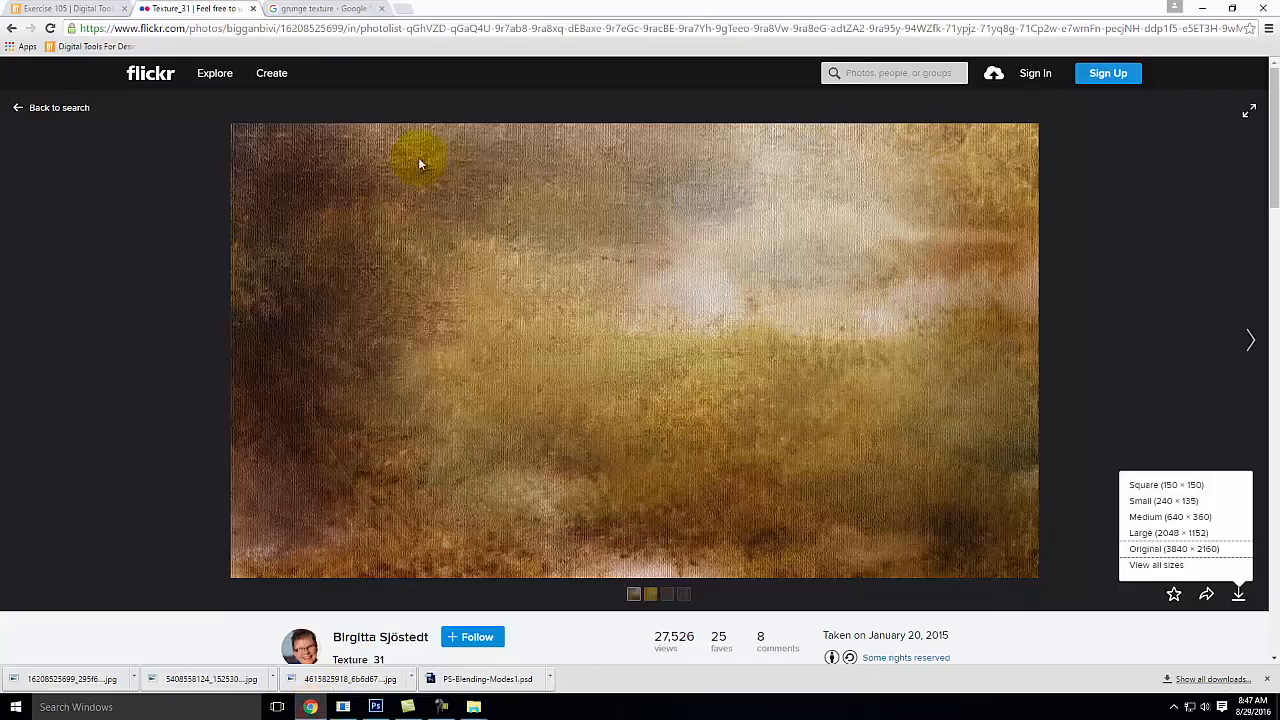
{"action": "left_click", "coordinate": [12, 28]}
{"action": "left_click", "coordinate": [12, 28]}
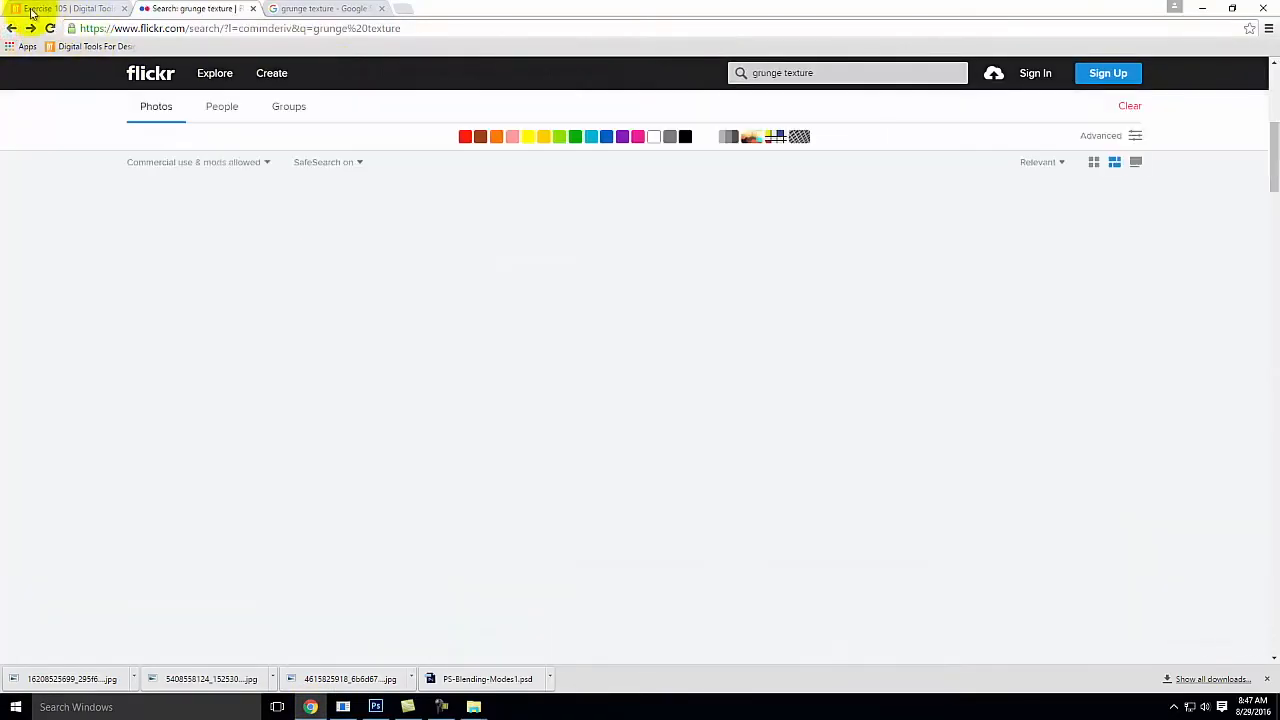
{"action": "left_click", "coordinate": [430, 381]}
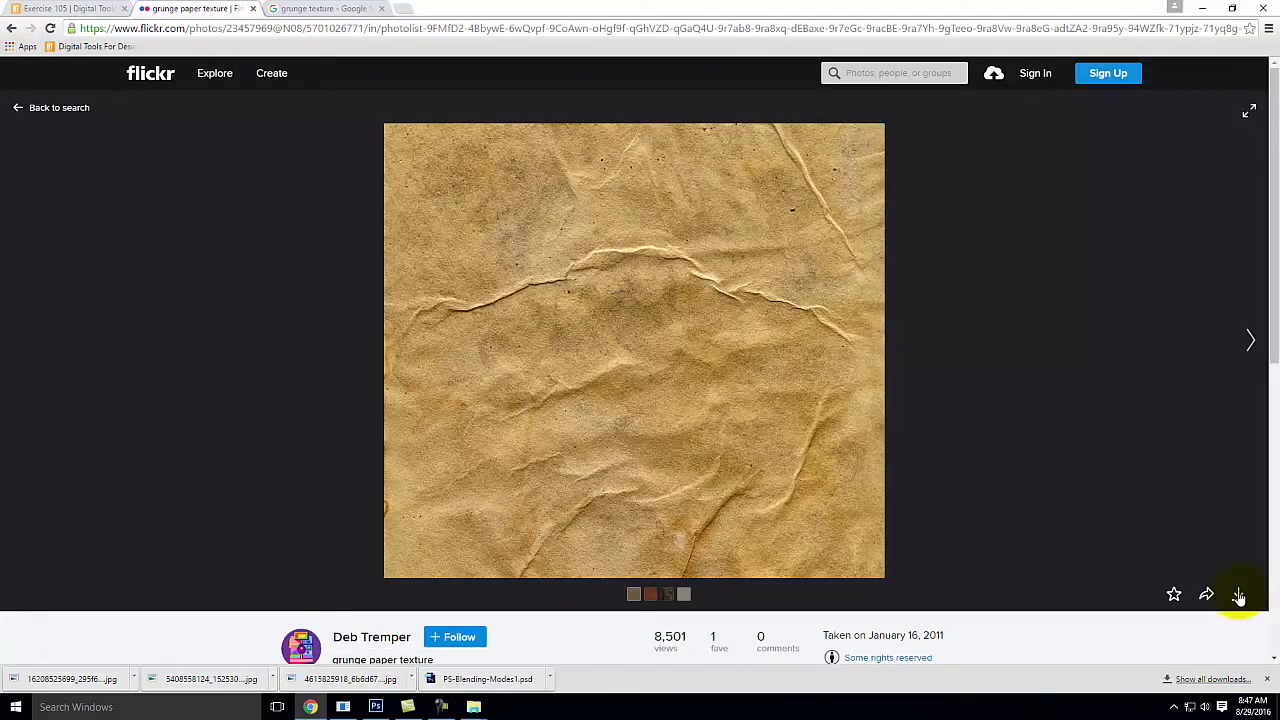
Step: Download the grunge paper texture at its Original (3455 × 3138) size and show the file in its folder
{"action": "left_click", "coordinate": [1239, 596]}
{"action": "left_click", "coordinate": [1190, 549]}
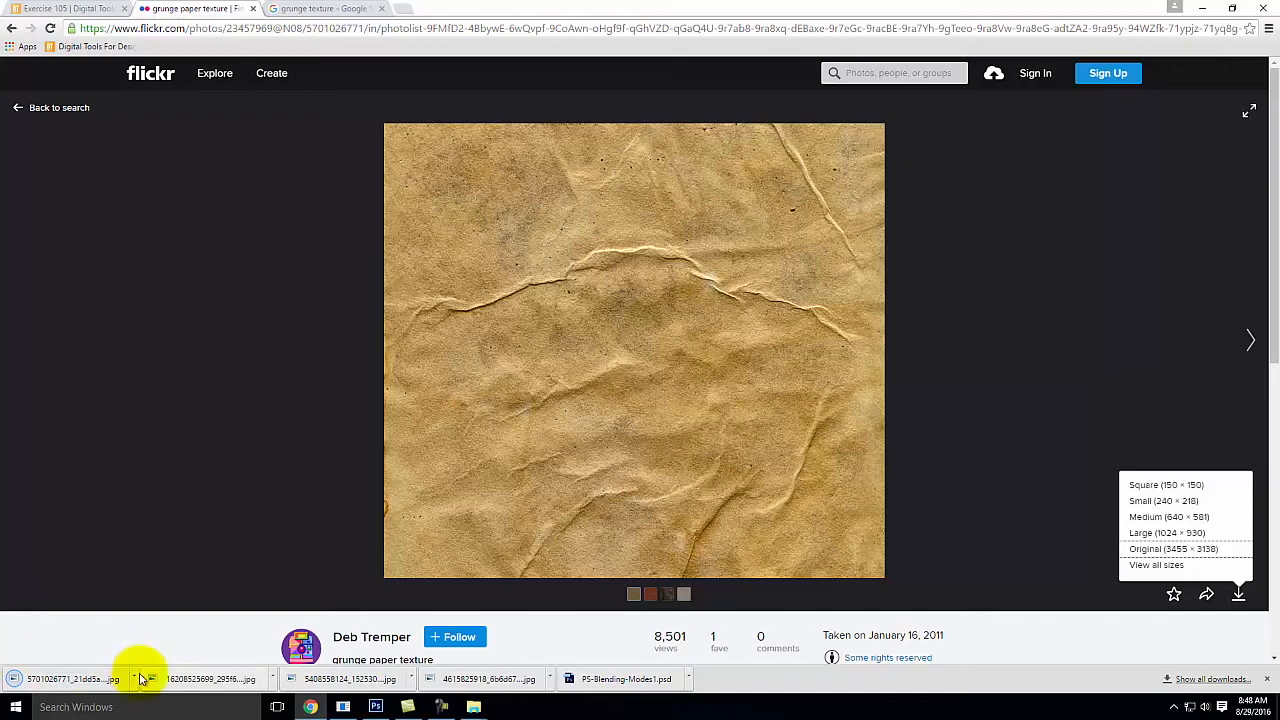
{"action": "left_click", "coordinate": [136, 679]}
{"action": "left_click", "coordinate": [178, 633]}
{"action": "right_click", "coordinate": [422, 343]}
{"action": "left_click", "coordinate": [474, 576]}
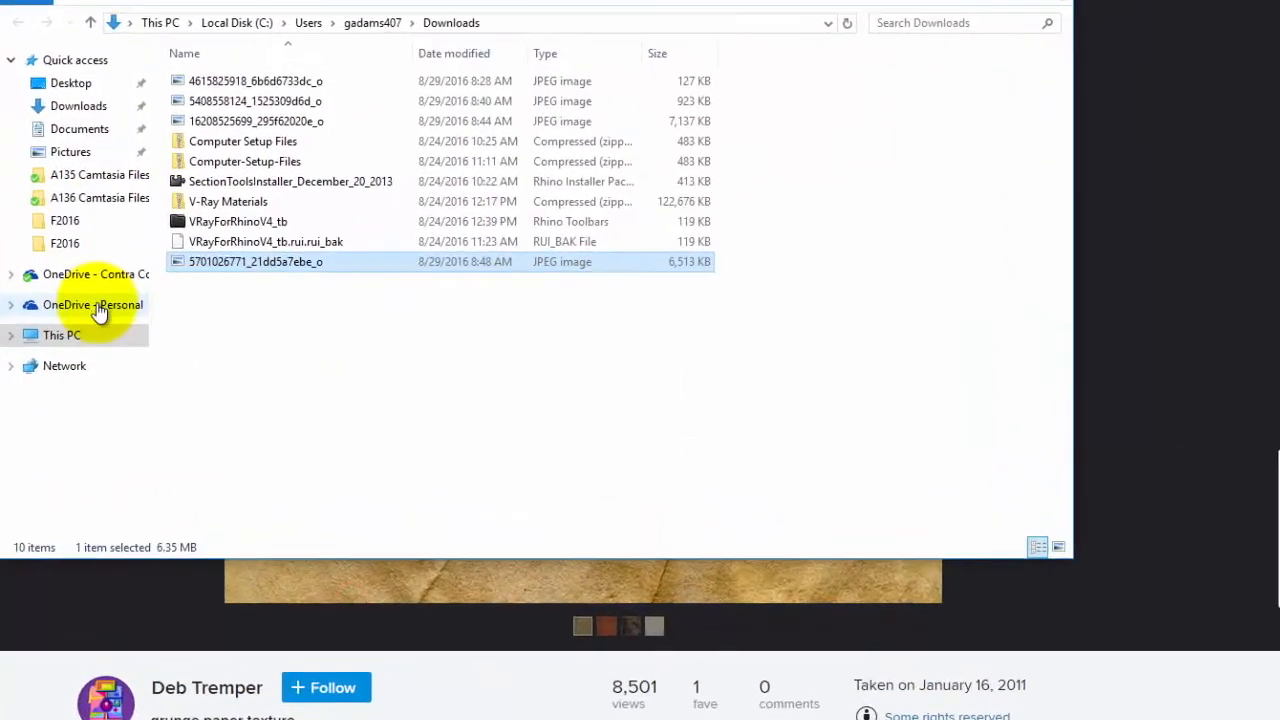
{"action": "left_click", "coordinate": [100, 313]}
{"action": "double_click", "coordinate": [198, 62]}
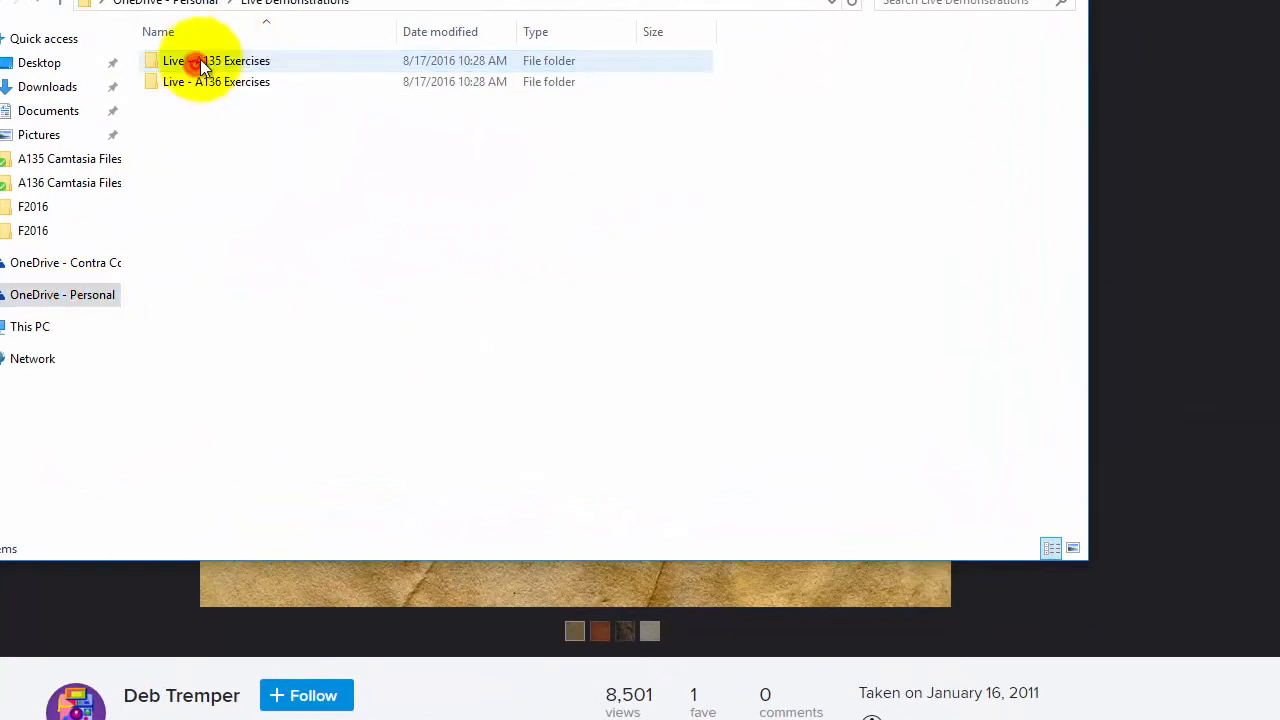
{"action": "double_click", "coordinate": [218, 62]}
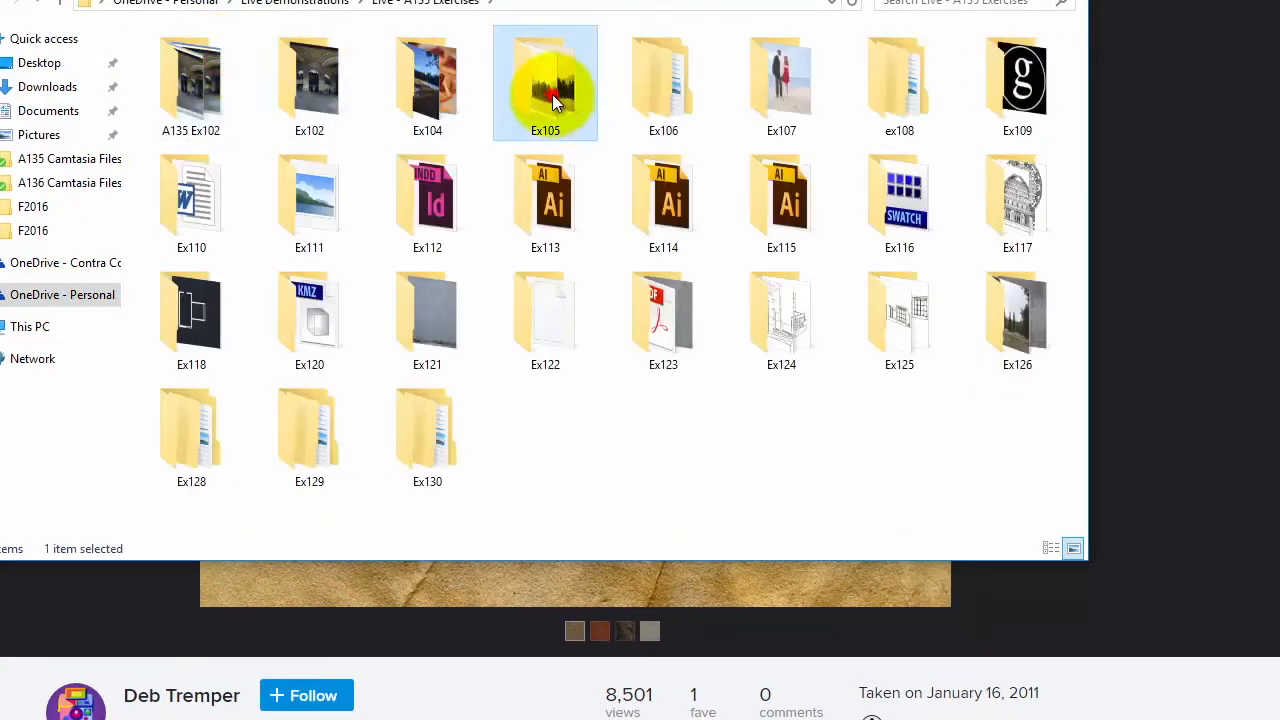
{"action": "double_click", "coordinate": [551, 92]}
{"action": "double_click", "coordinate": [172, 60]}
{"action": "right_click", "coordinate": [337, 271]}
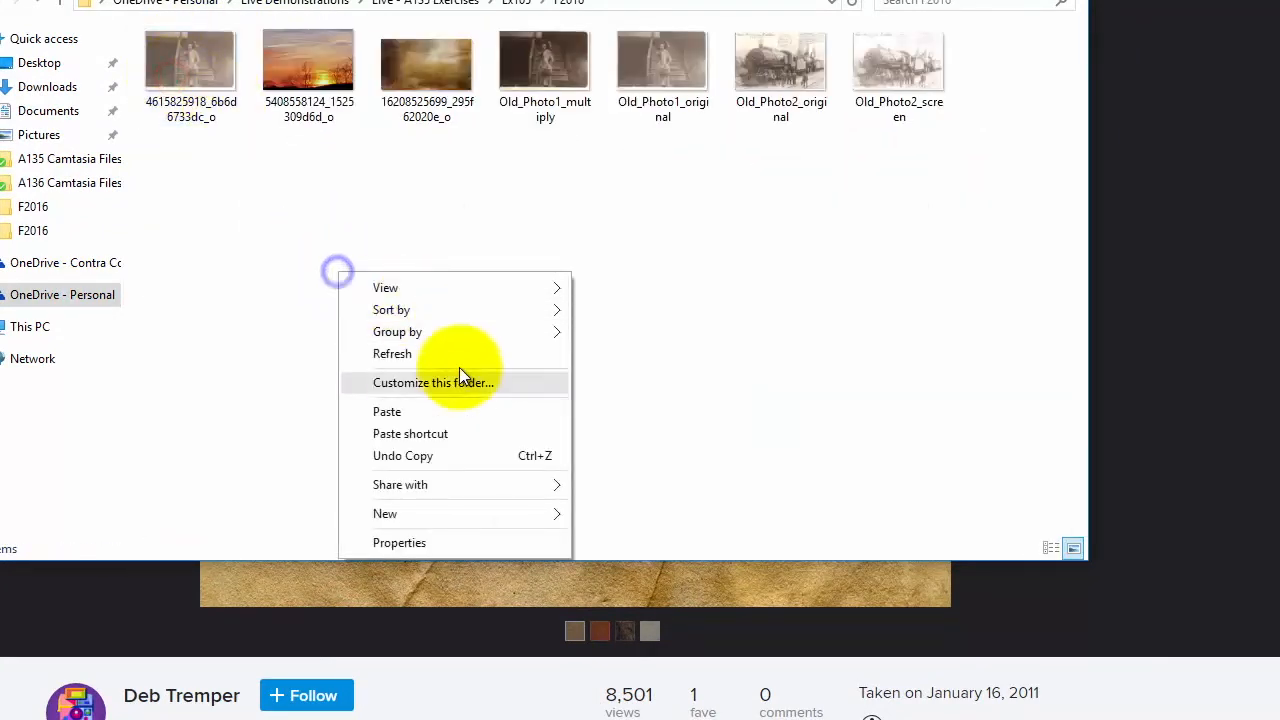
{"action": "left_click", "coordinate": [423, 414]}
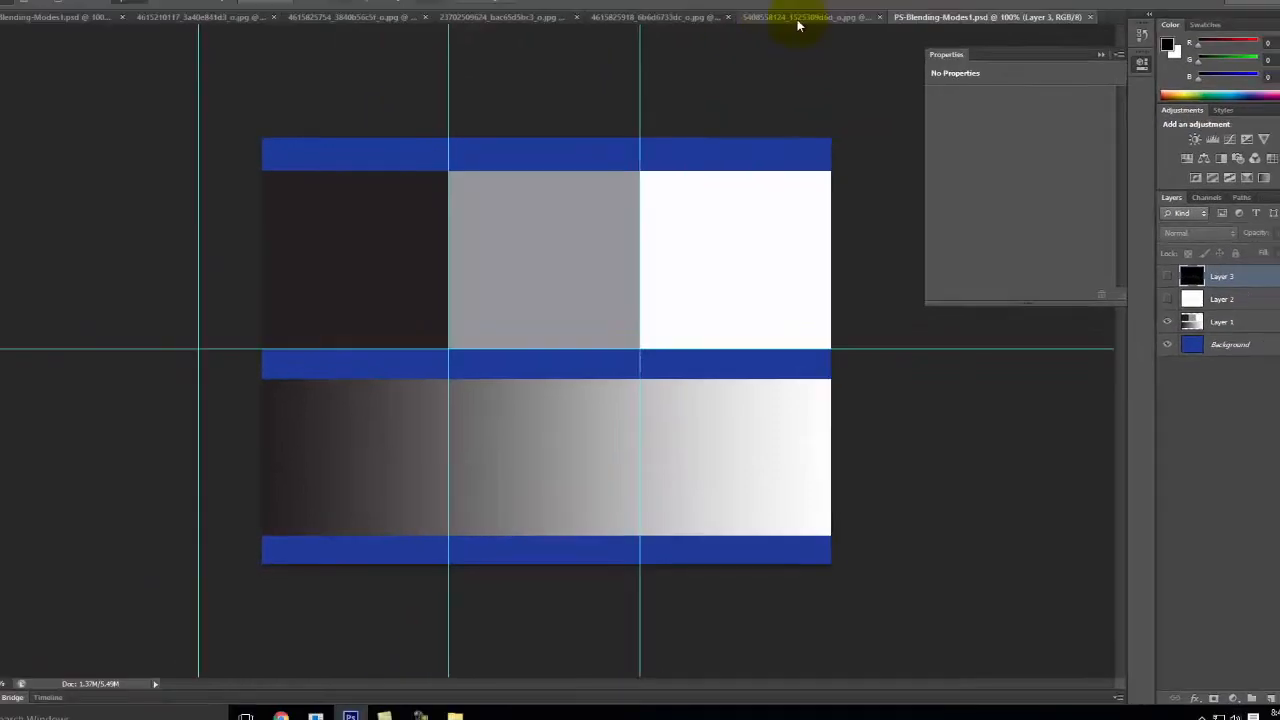
{"action": "left_click", "coordinate": [797, 50]}
{"action": "left_click", "coordinate": [37, 9]}
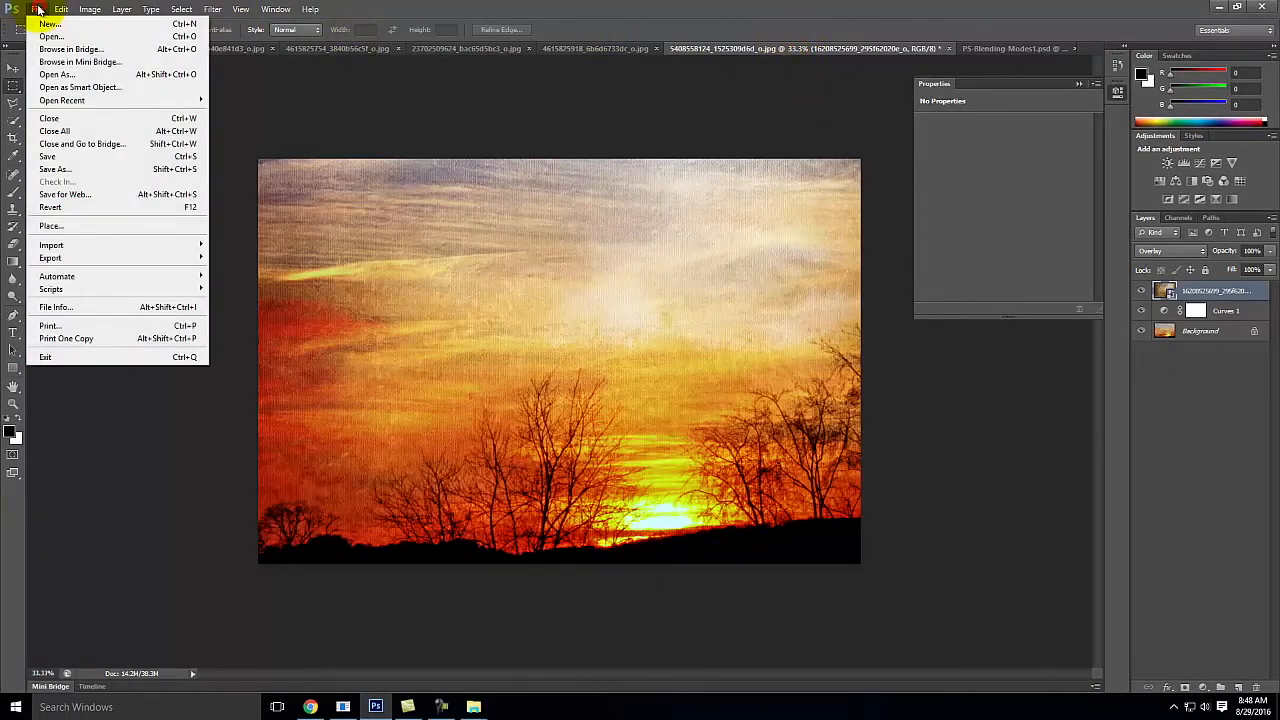
{"action": "left_click", "coordinate": [62, 228]}
{"action": "left_click", "coordinate": [706, 208]}
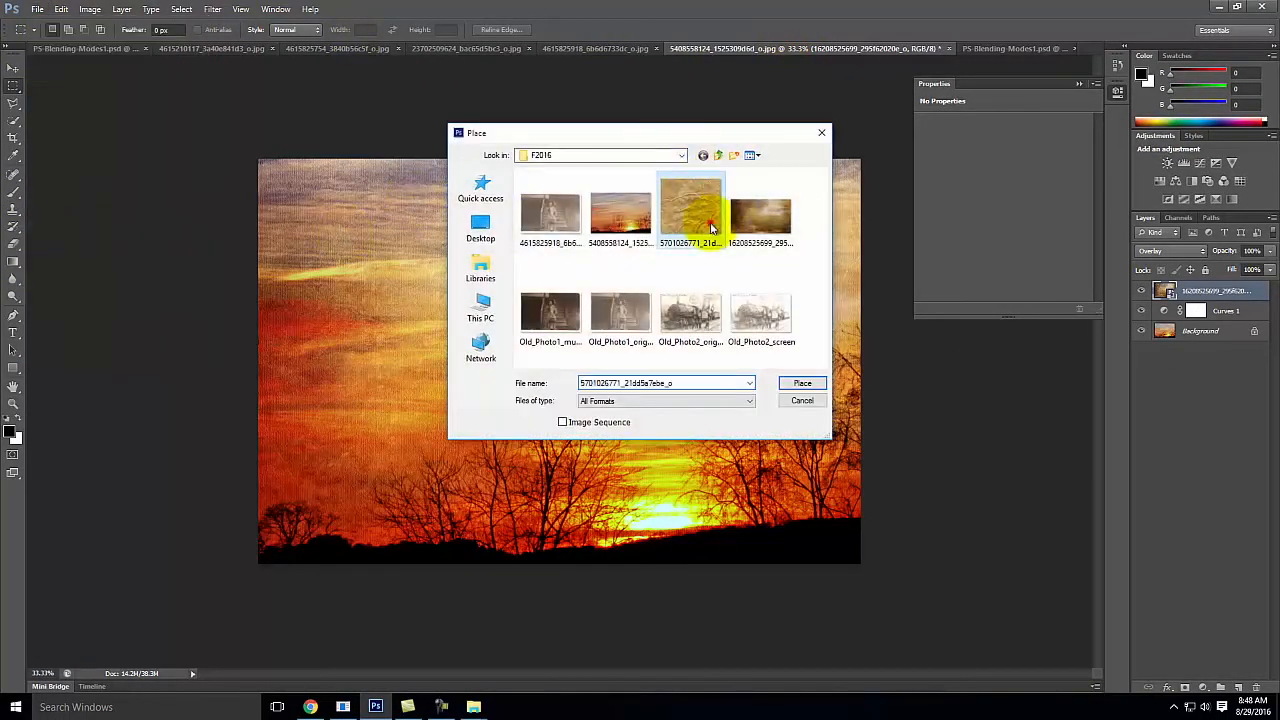
{"action": "left_click", "coordinate": [801, 385]}
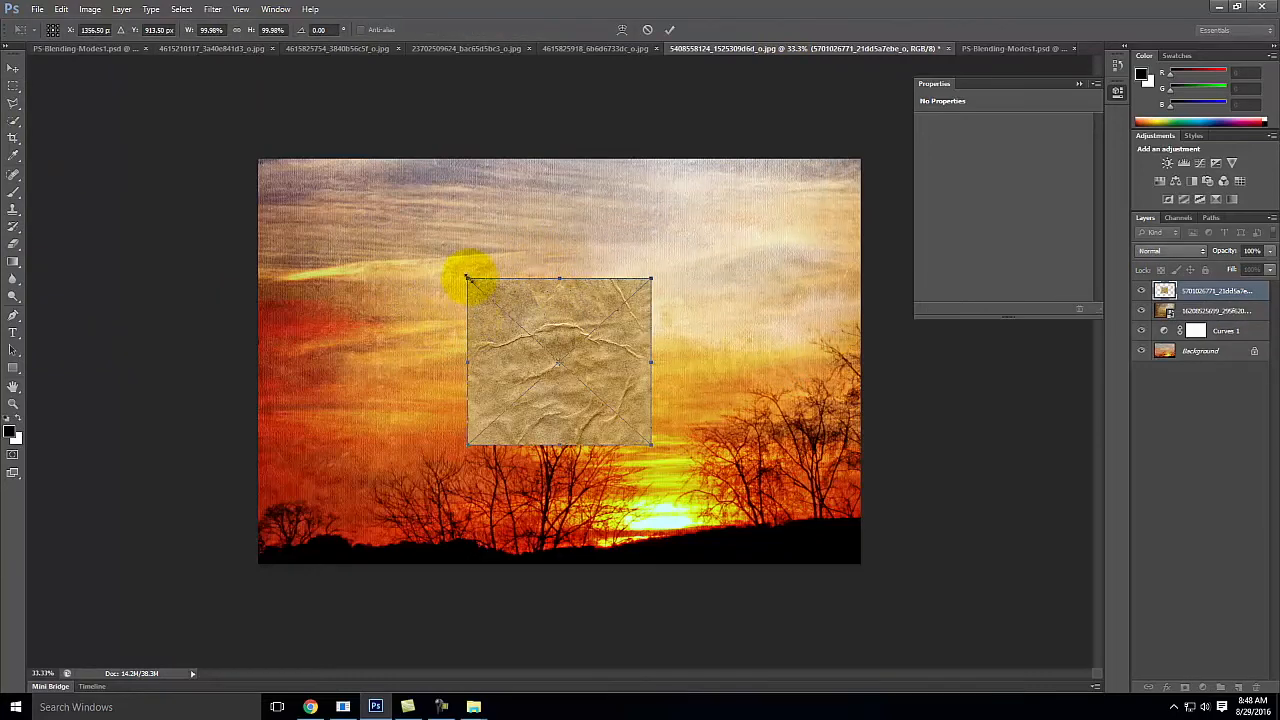
Step: Enlarge the paper texture to cover the whole sunset, and commit it with the Overlay blending mode
{"action": "left_click_drag", "start_coordinate": [467, 279], "coordinate": [195, 136]}
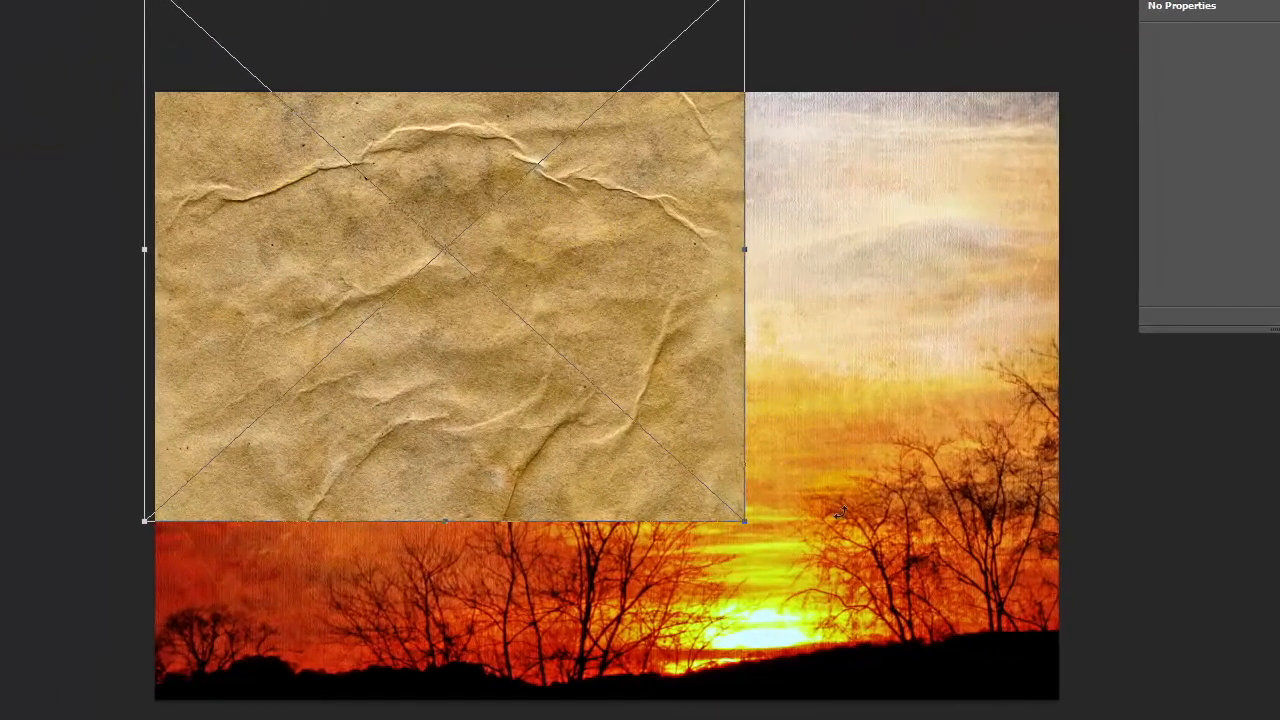
{"action": "left_click_drag", "start_coordinate": [745, 523], "coordinate": [1075, 719]}
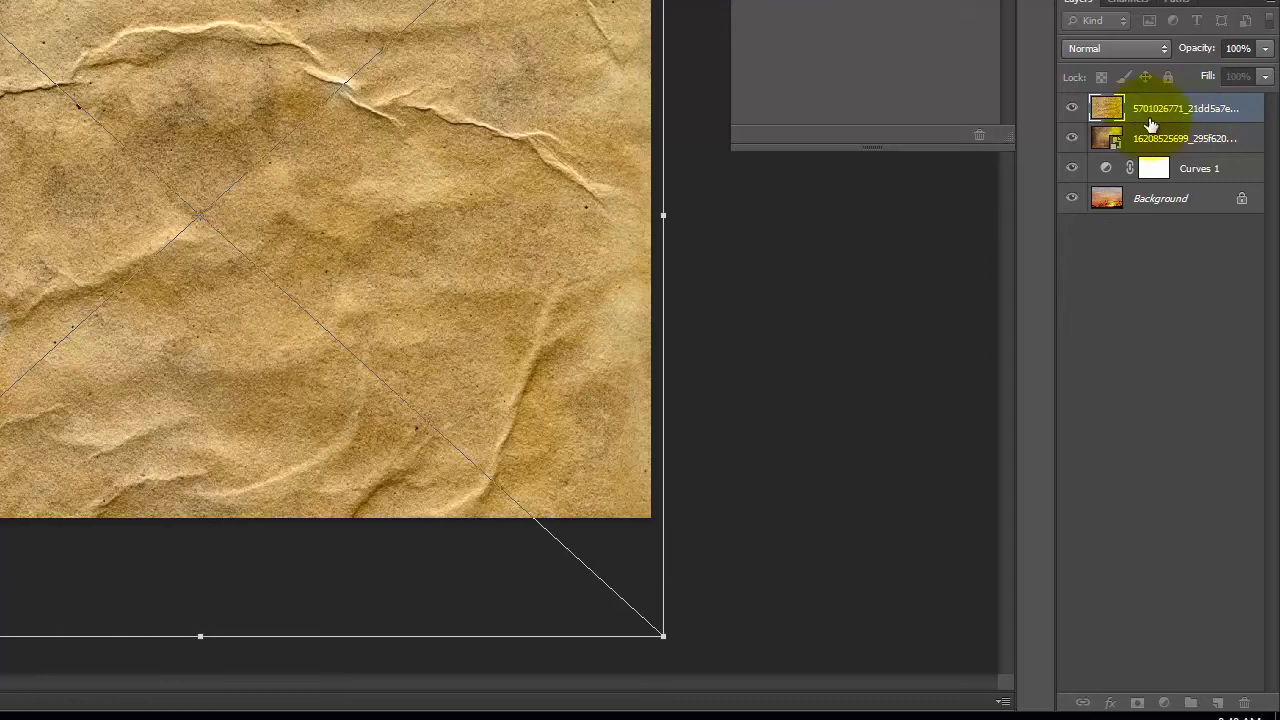
{"action": "left_click", "coordinate": [1103, 49]}
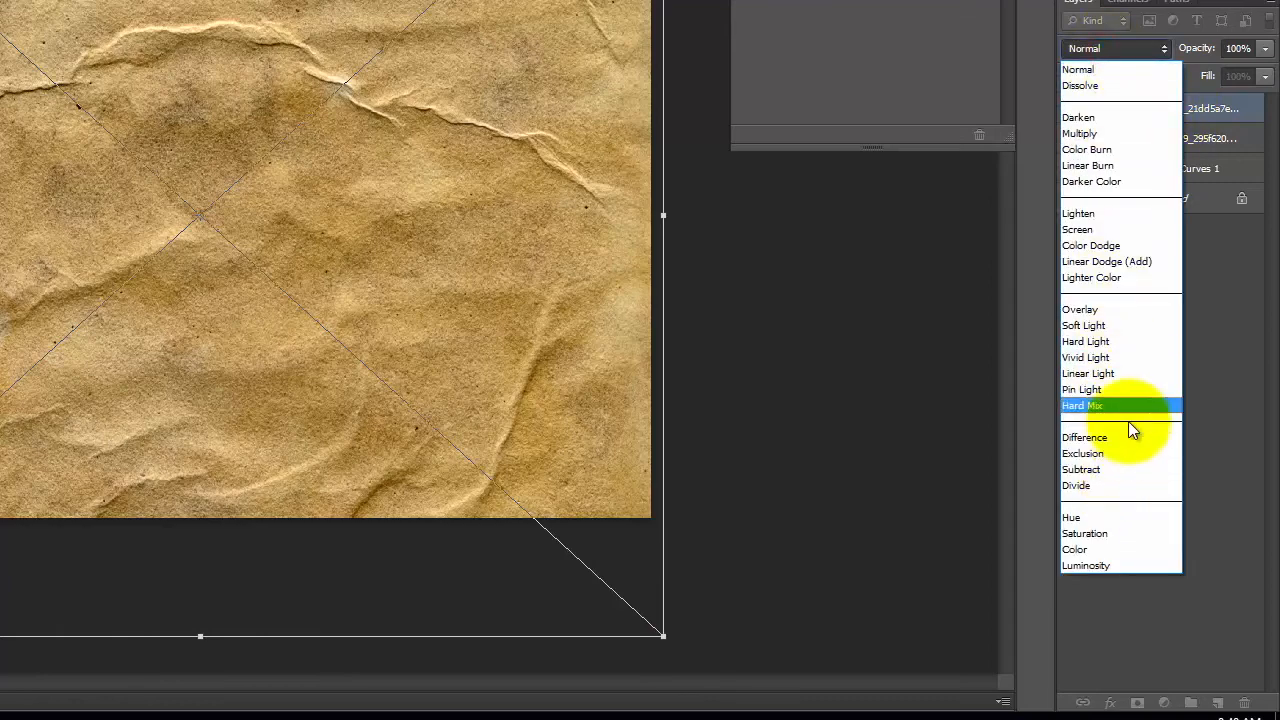
{"action": "left_click", "coordinate": [1120, 311]}
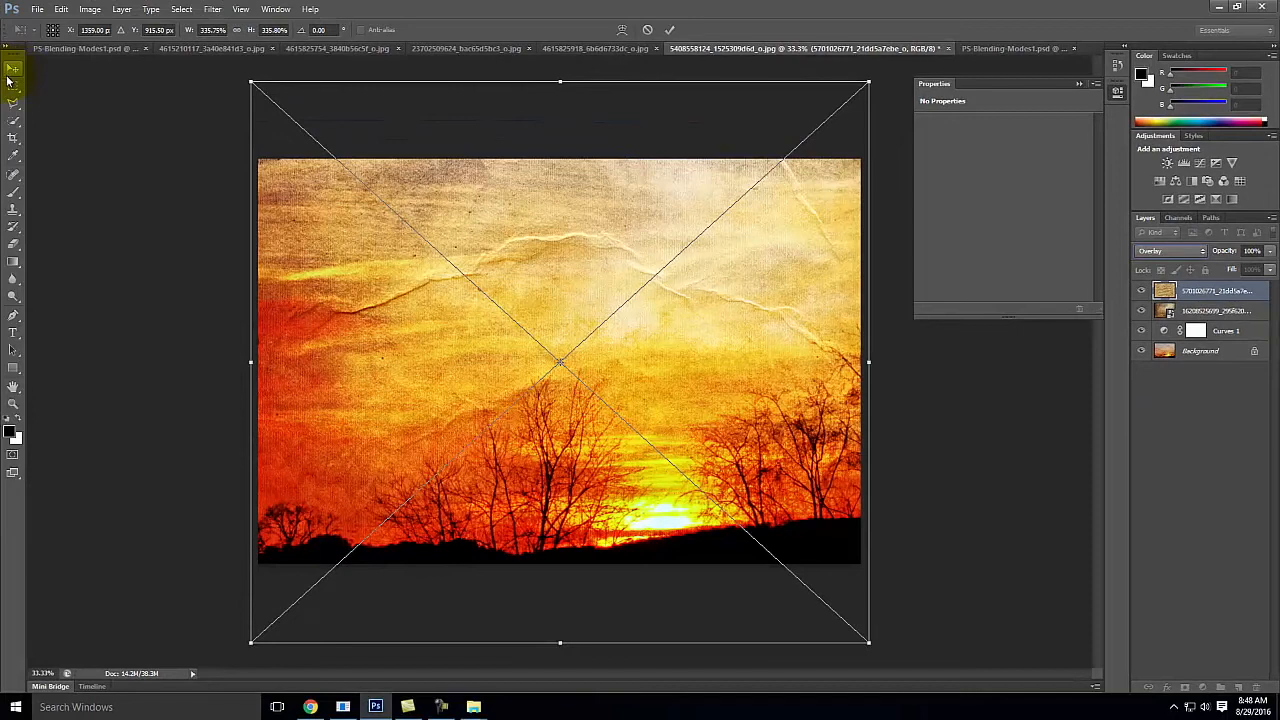
{"action": "left_click", "coordinate": [12, 86]}
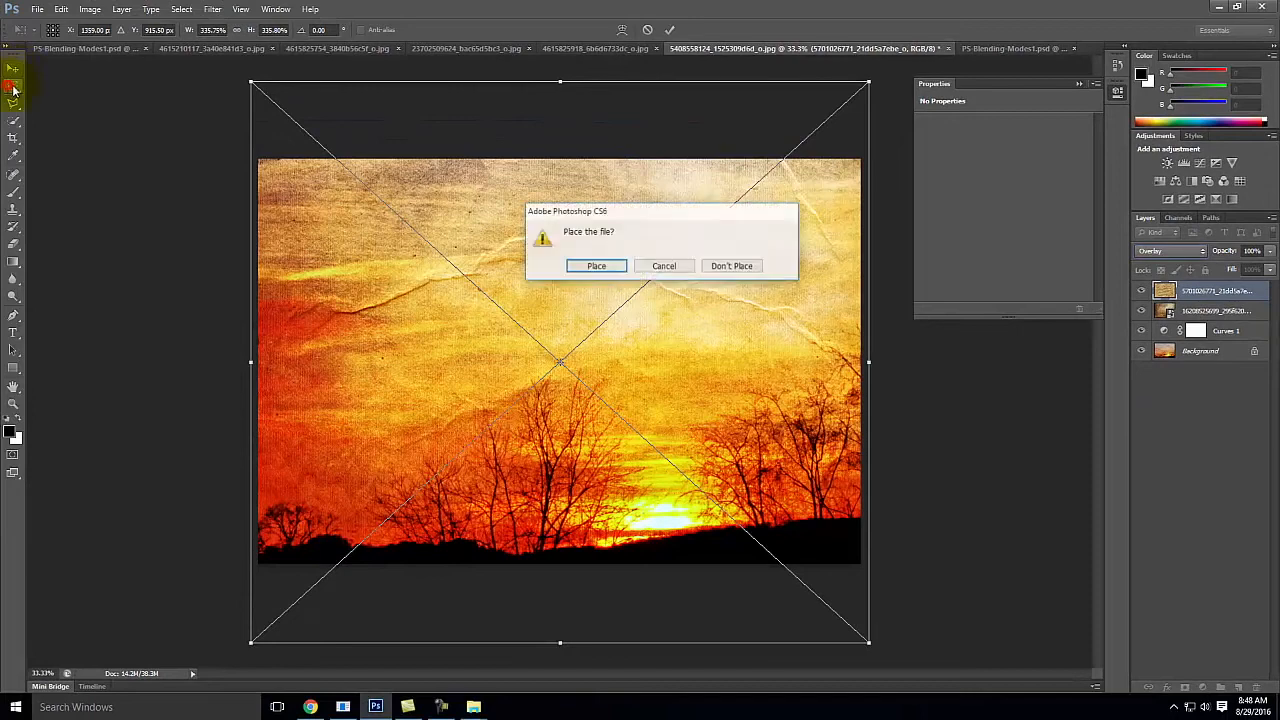
{"action": "left_click", "coordinate": [592, 265]}
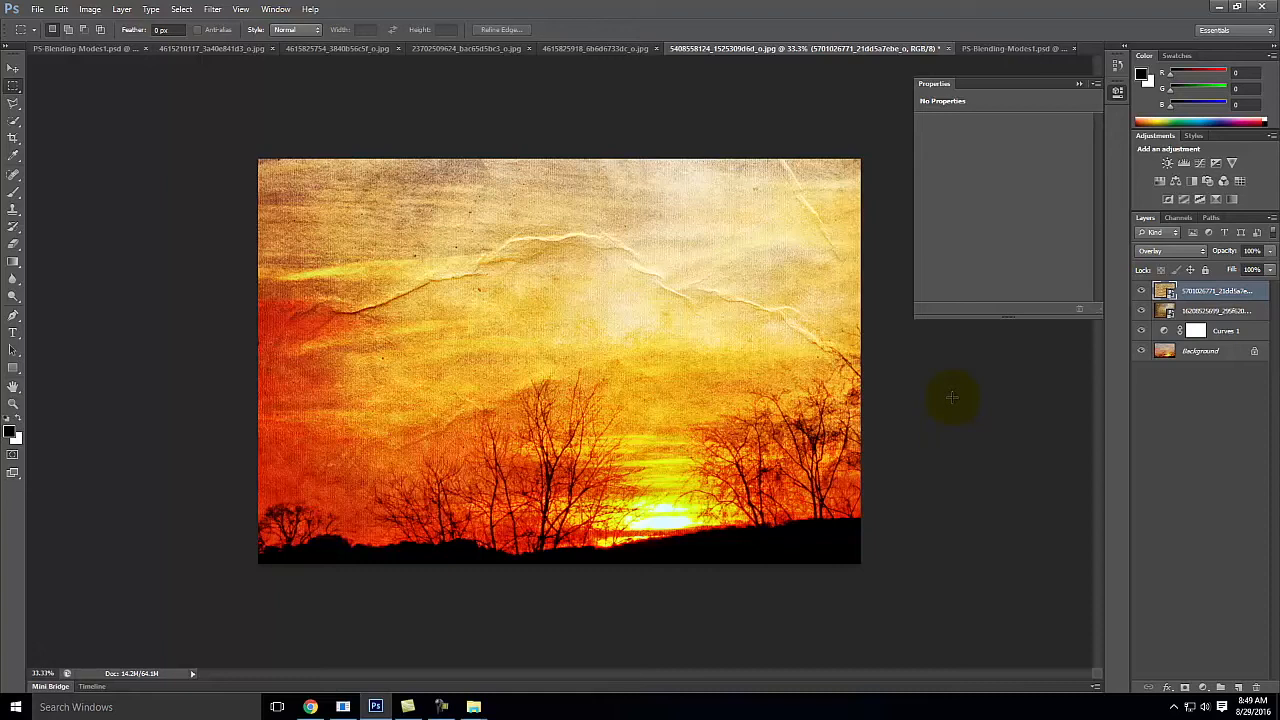
Step: Hide both textures and the Curves 1 layer to compare with the original sunset, and show only the two textures again
{"action": "left_click_drag", "start_coordinate": [1141, 289], "coordinate": [1142, 338]}
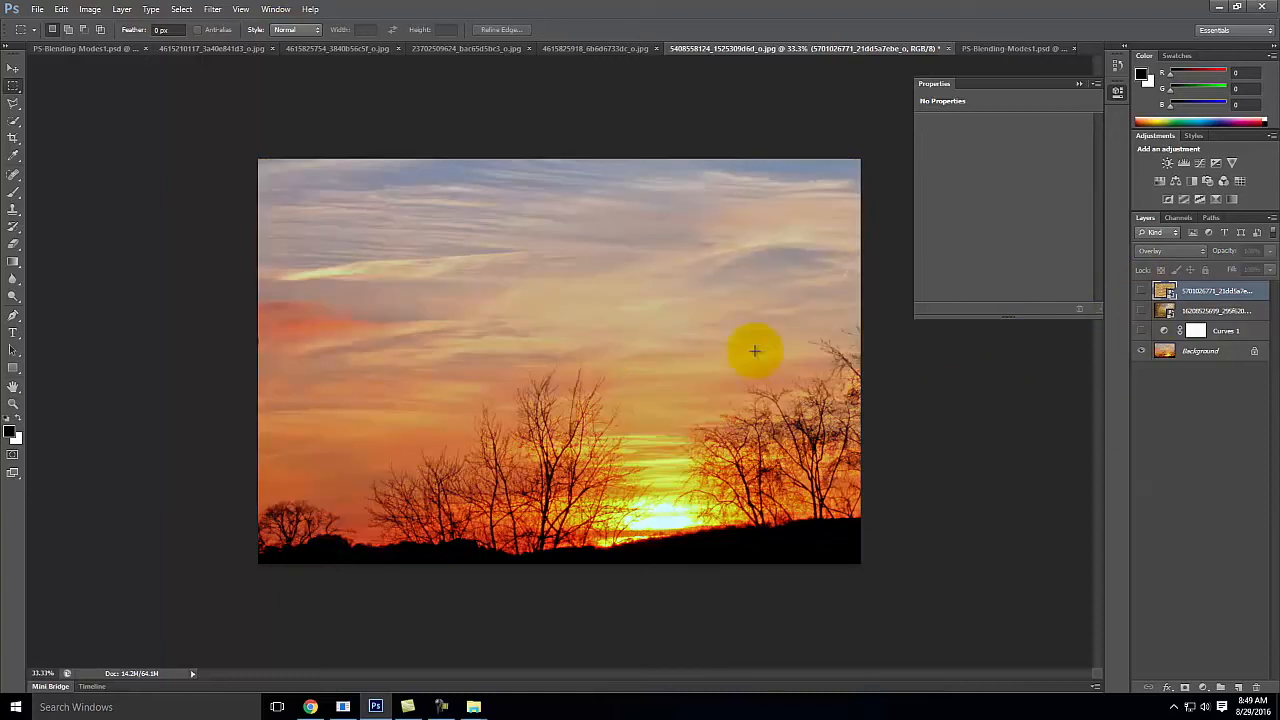
{"action": "left_click_drag", "start_coordinate": [1141, 290], "coordinate": [1142, 314]}
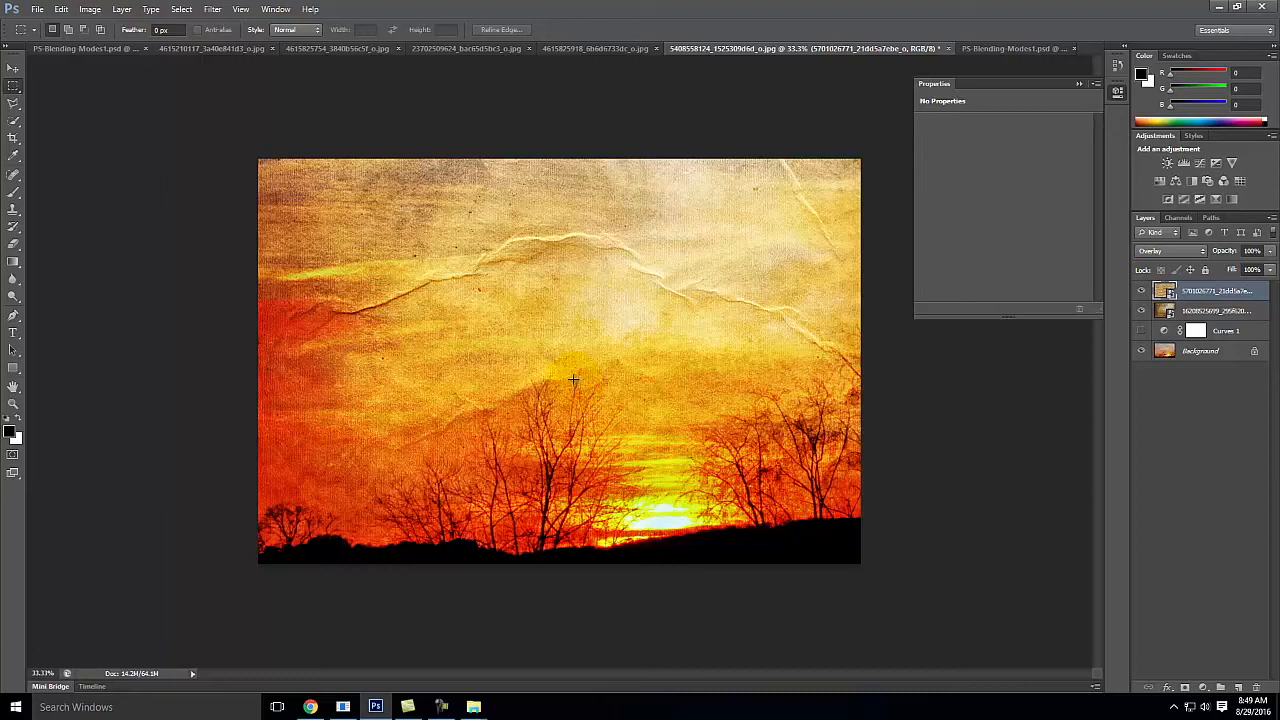
{"action": "left_click", "coordinate": [568, 302]}
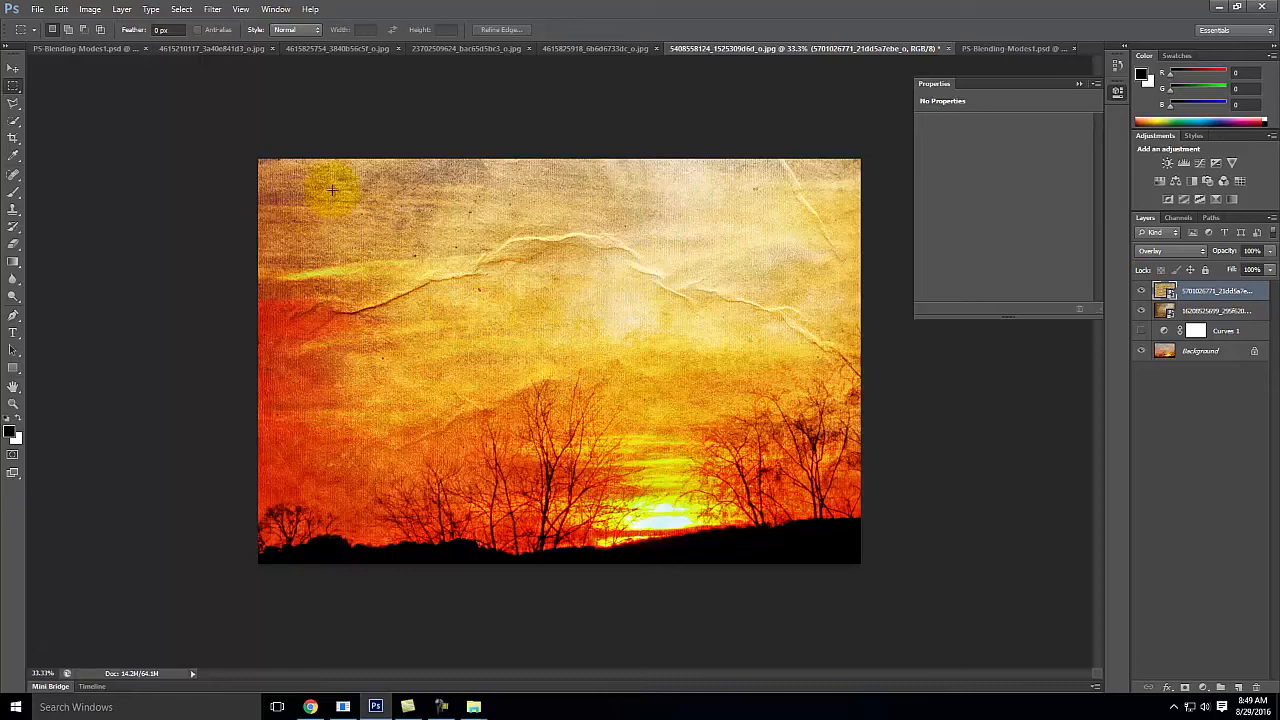
Step: Place the Old_Photo1_multiply image from the F2016 folder into the sunset document
{"action": "left_click", "coordinate": [37, 9]}
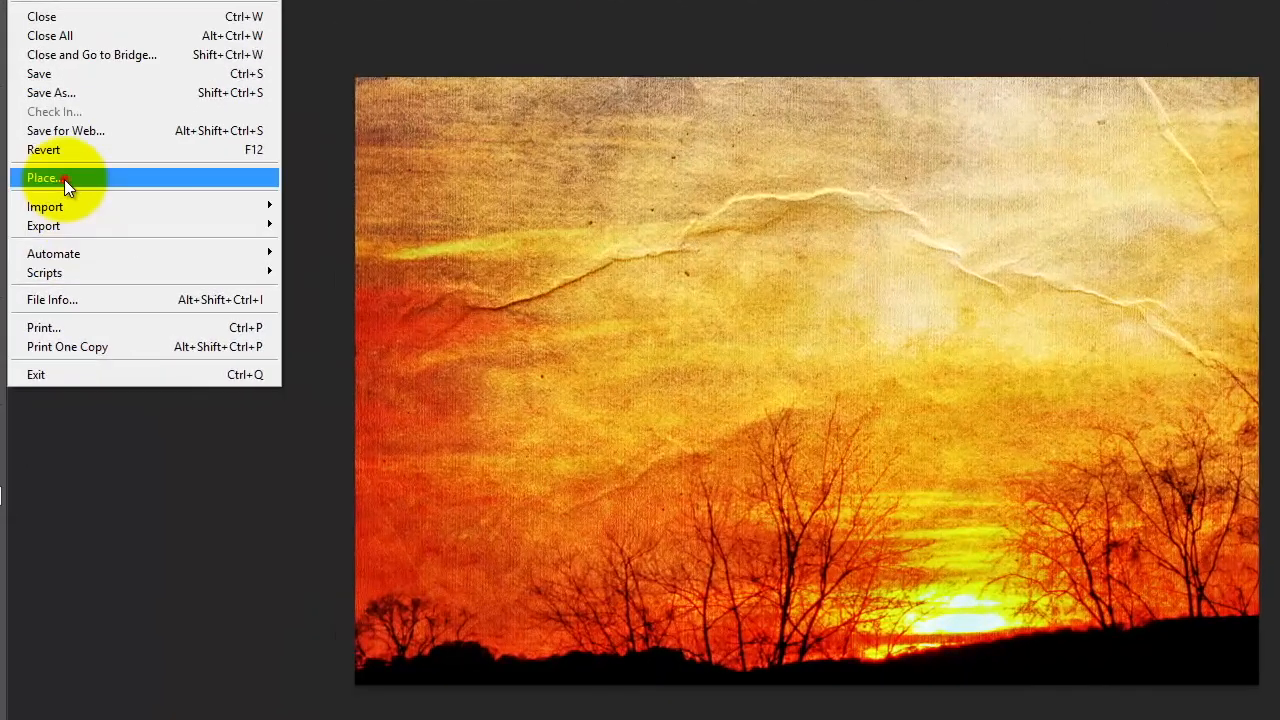
{"action": "left_click", "coordinate": [49, 213]}
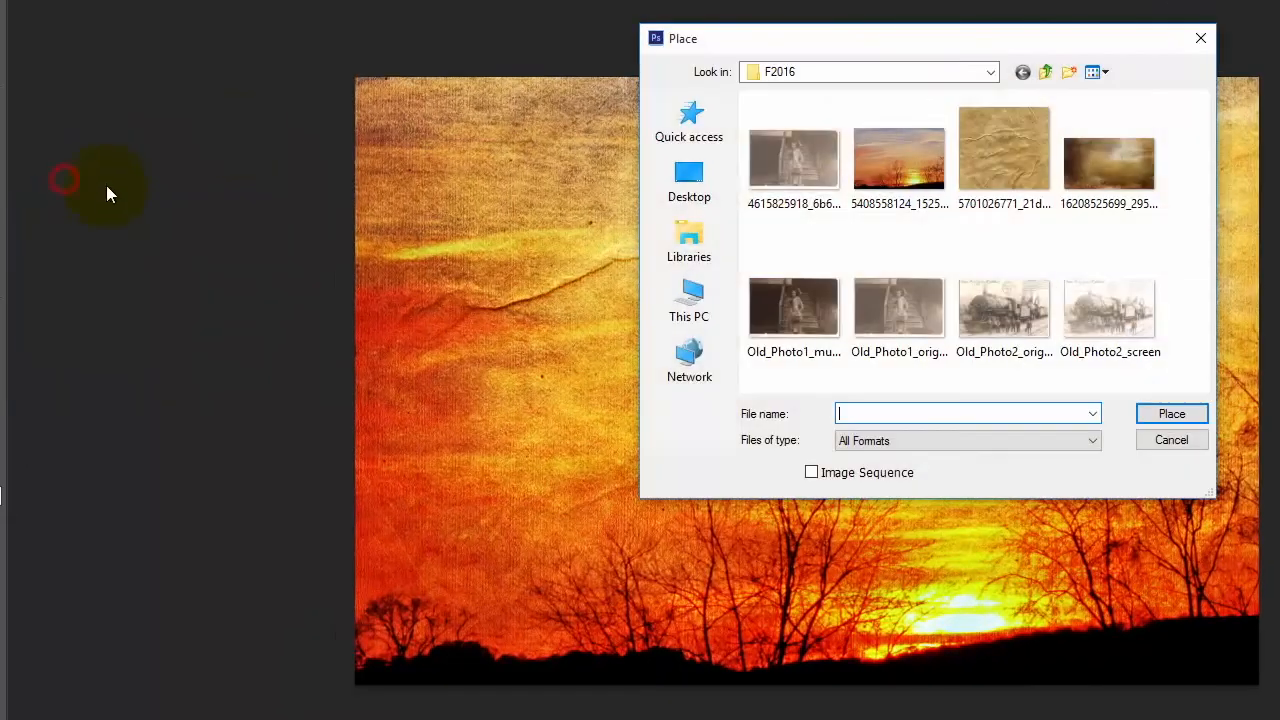
{"action": "left_click", "coordinate": [805, 308]}
{"action": "left_click", "coordinate": [1172, 414]}
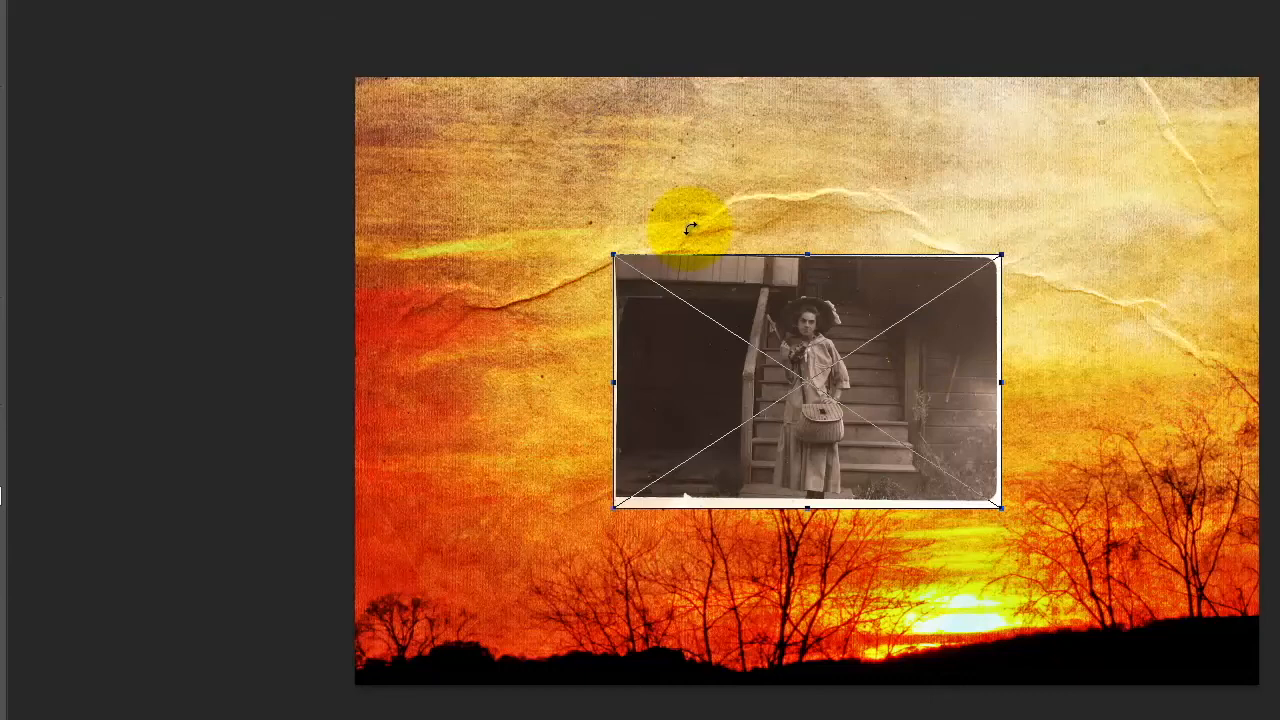
Step: Enlarge the placed old photo to cover the whole sunset, commit it with Overlay blending, and hide both texture layers
{"action": "left_click_drag", "start_coordinate": [613, 256], "coordinate": [331, 71]}
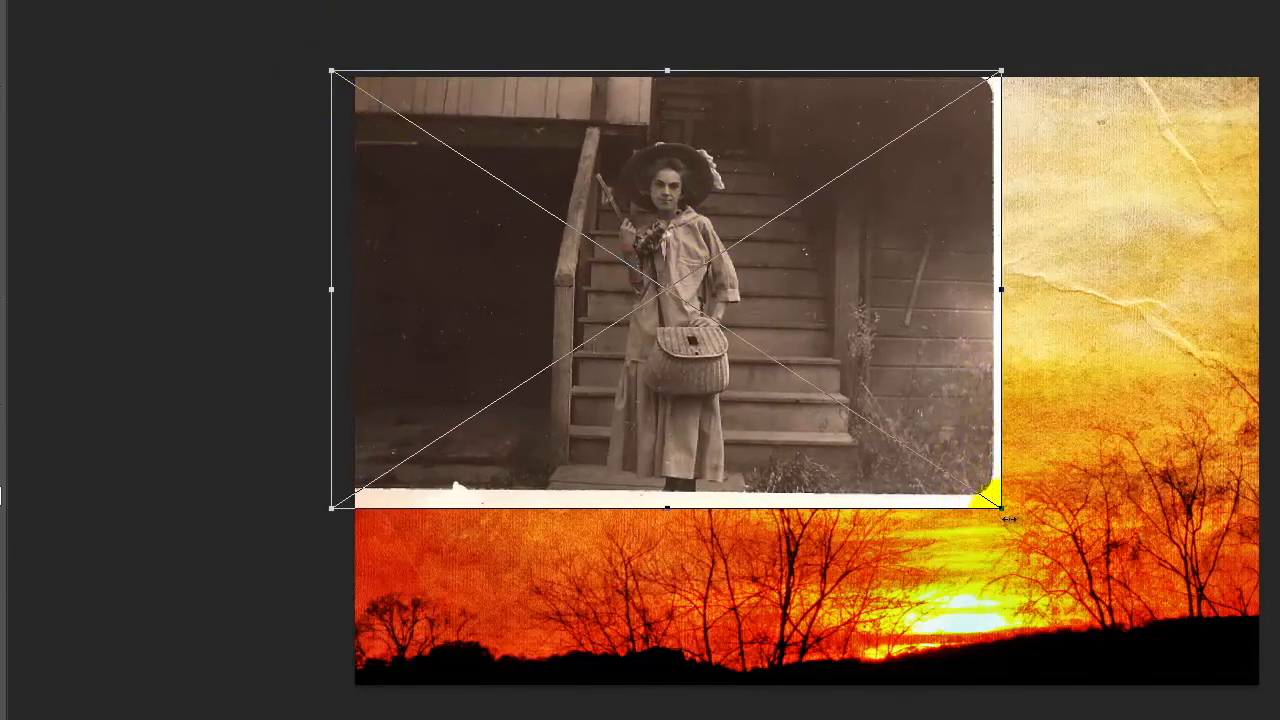
{"action": "left_click_drag", "start_coordinate": [1005, 513], "coordinate": [1279, 719]}
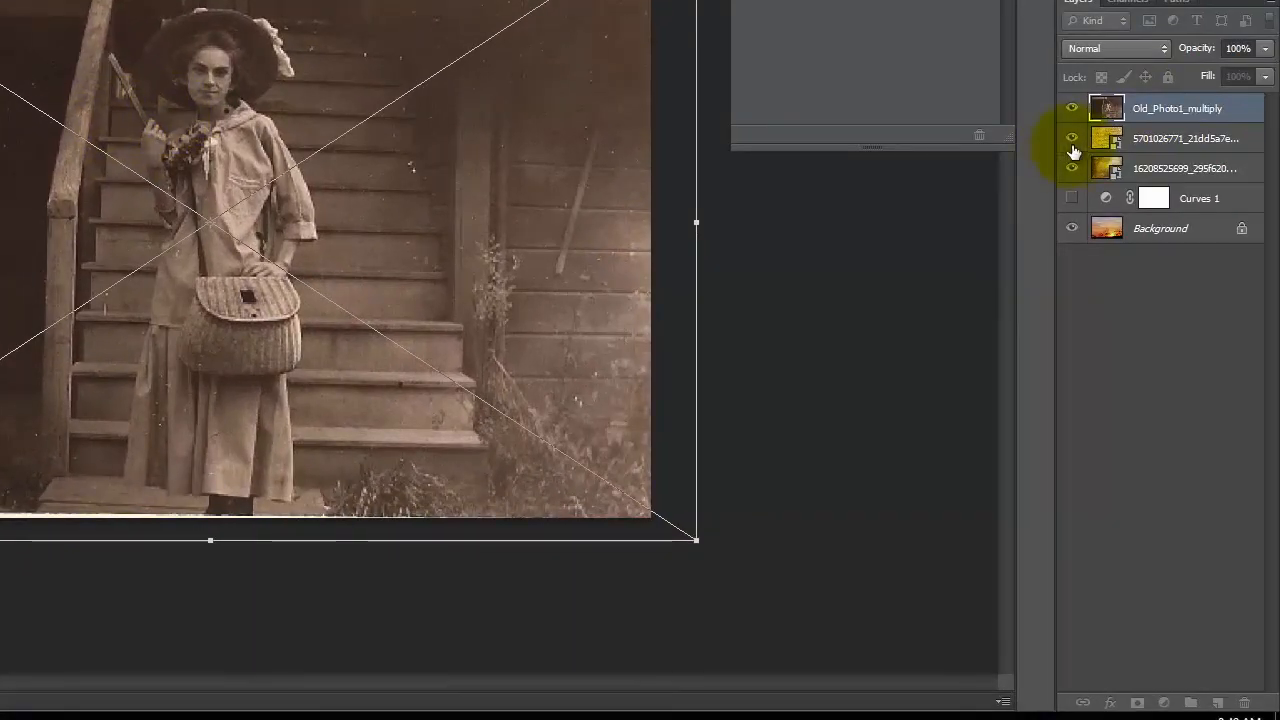
{"action": "left_click", "coordinate": [1128, 50]}
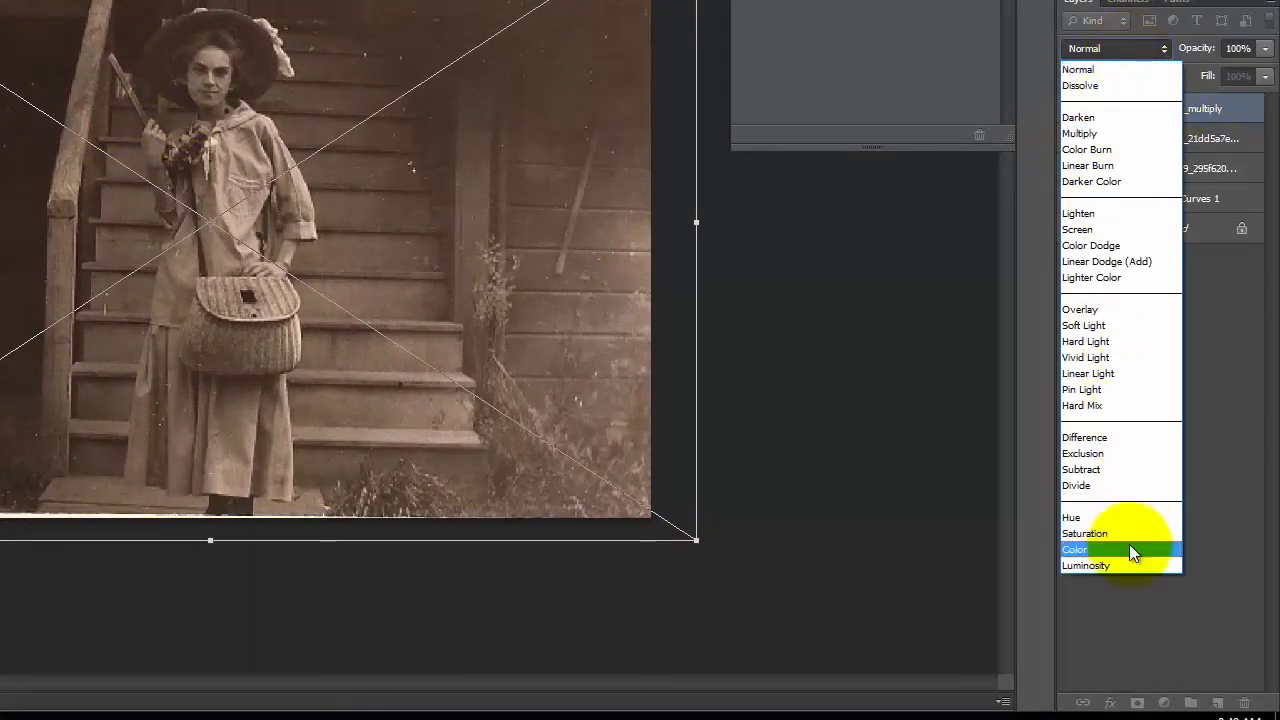
{"action": "left_click", "coordinate": [1106, 309]}
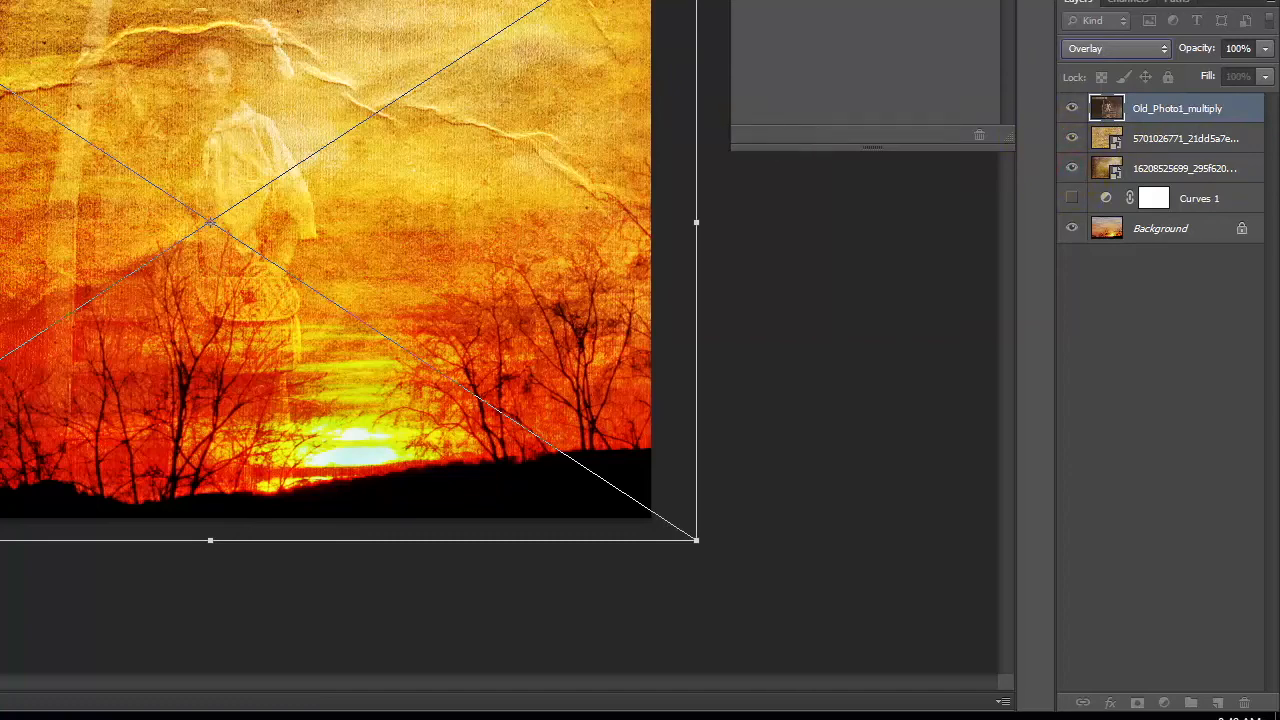
{"action": "key", "text": "Return"}
{"action": "left_click", "coordinate": [1072, 138]}
{"action": "left_click", "coordinate": [1072, 168]}
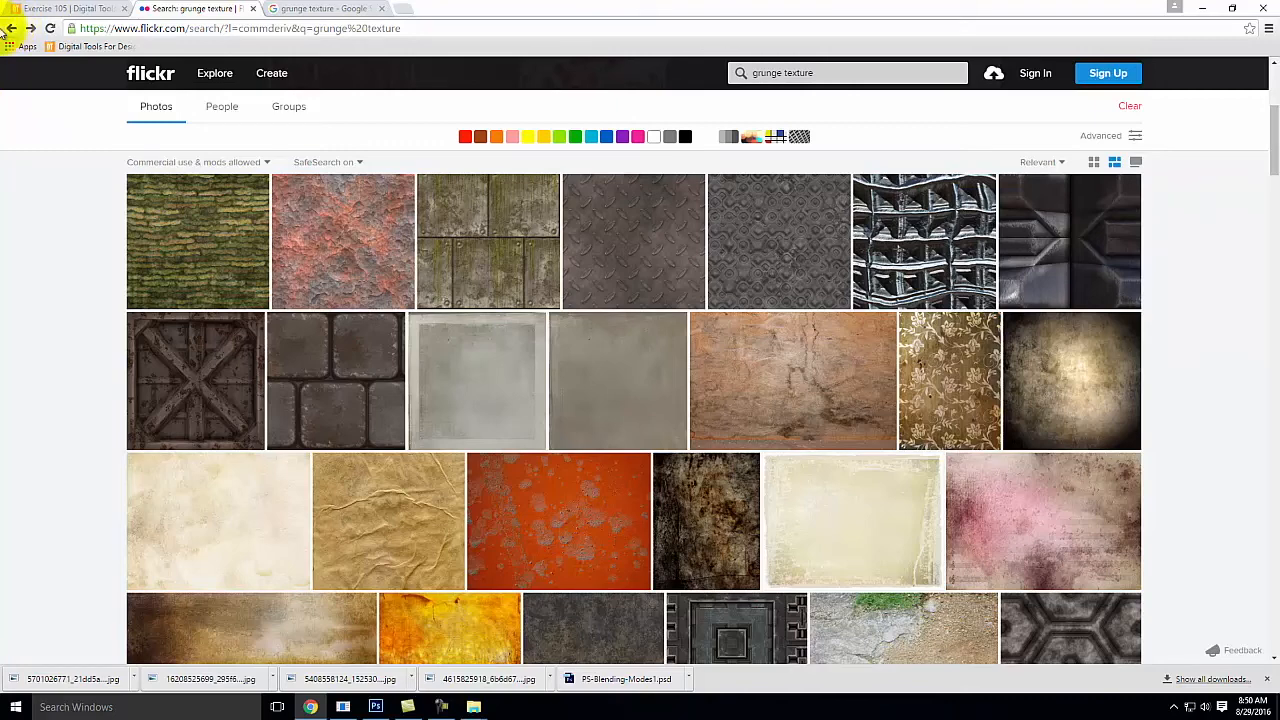
Step: Switch to Flickr in the browser and replace the grunge texture search with one for portrait photos
{"action": "double_click", "coordinate": [858, 73]}
{"action": "key", "text": "ctrl+a"}
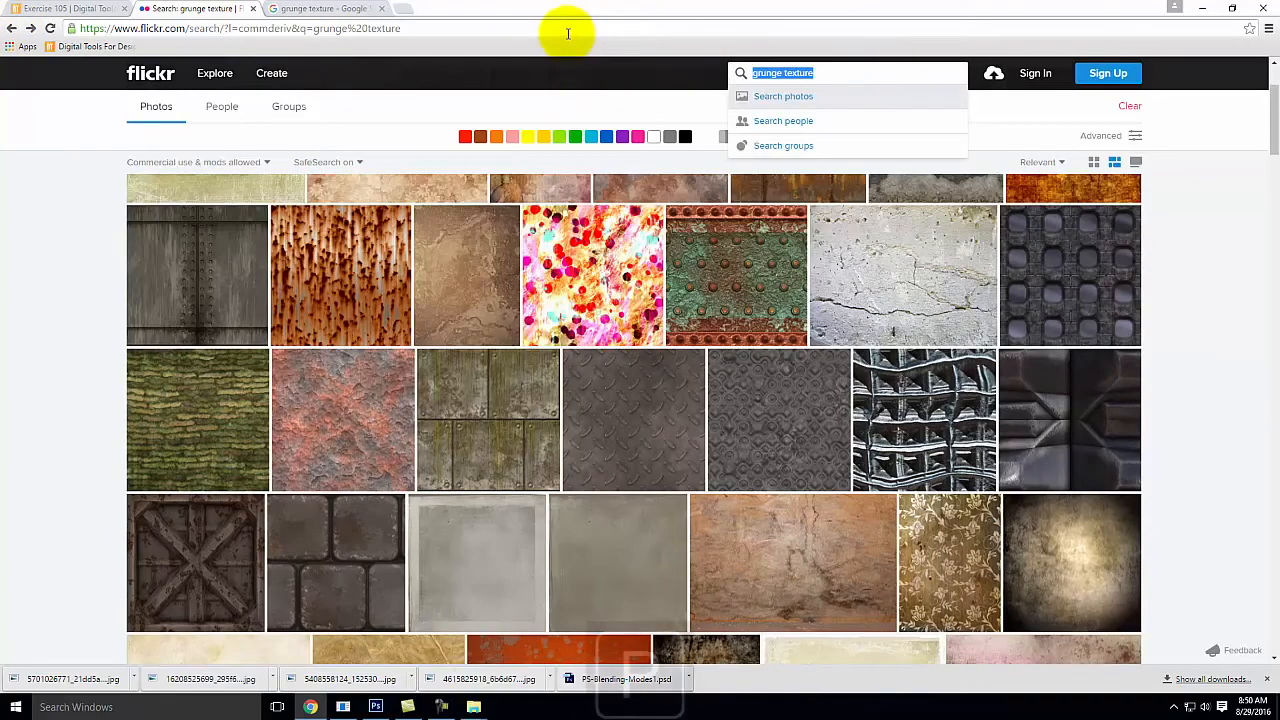
{"action": "type", "text": "portrait"}
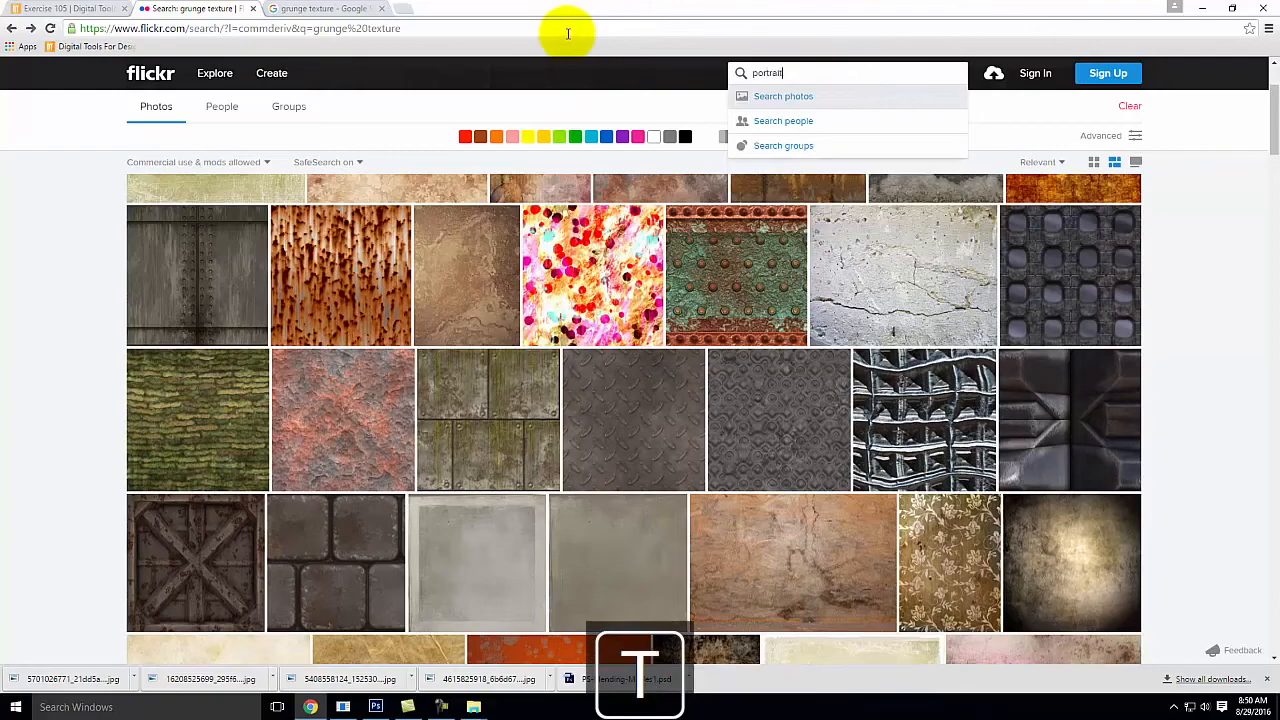
{"action": "key", "text": "Return"}
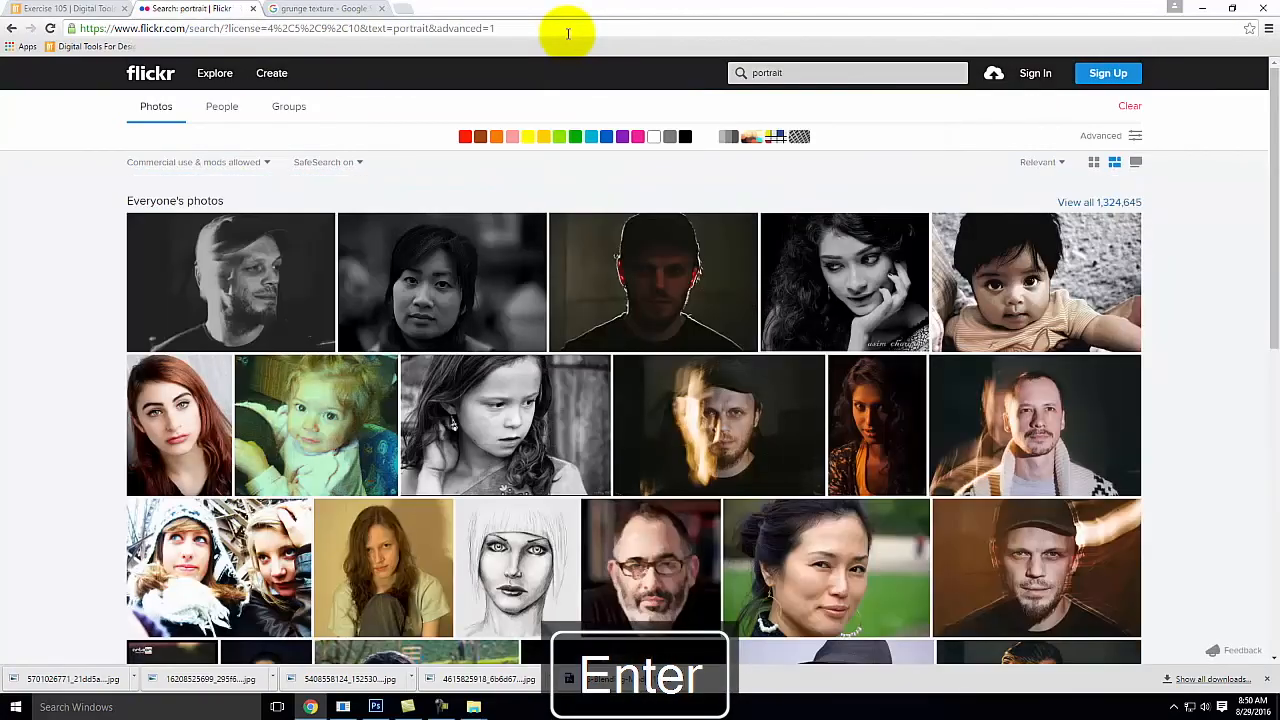
{"action": "scroll", "coordinate": [709, 242], "scroll_direction": "down", "scroll_amount": 3}
{"action": "scroll", "coordinate": [709, 242], "scroll_direction": "up", "scroll_amount": 3}
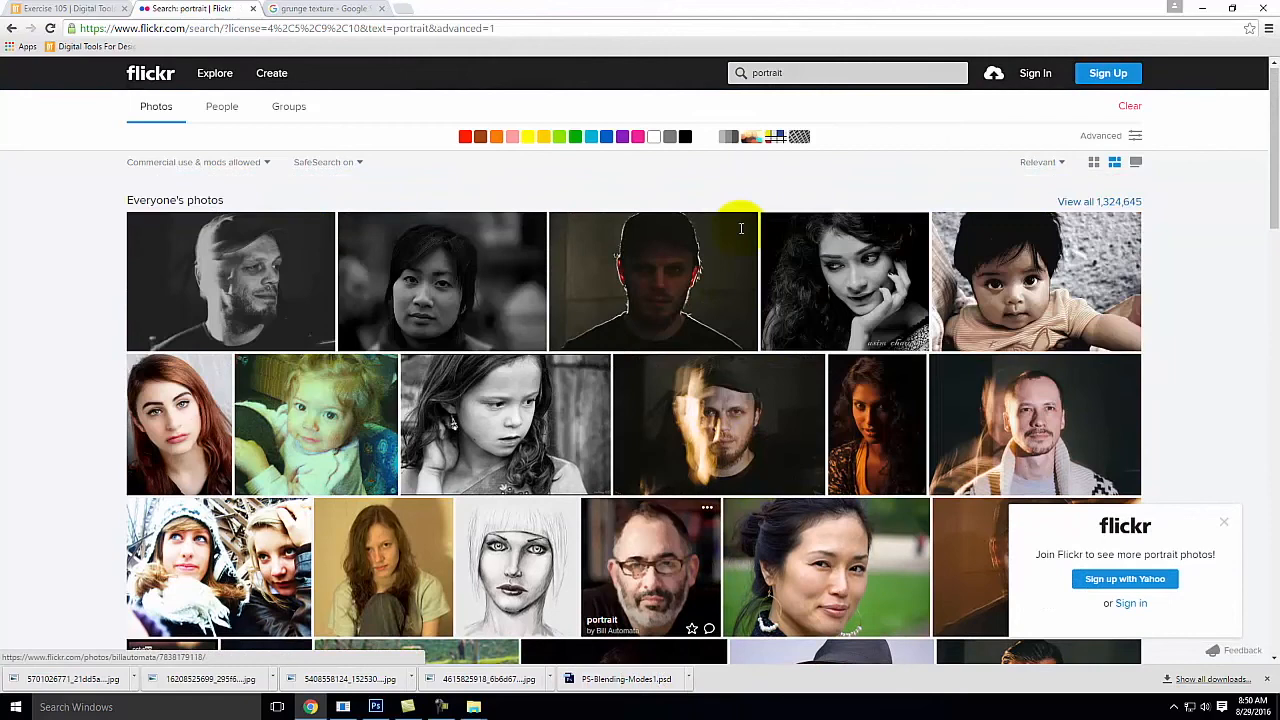
Step: Refine the Flickr search to "portrait on boat" and preview the photo of a woman in a blue dress on a boat
{"action": "left_click", "coordinate": [817, 73]}
{"action": "type", "text": "on boat"}
{"action": "key", "text": "Return"}
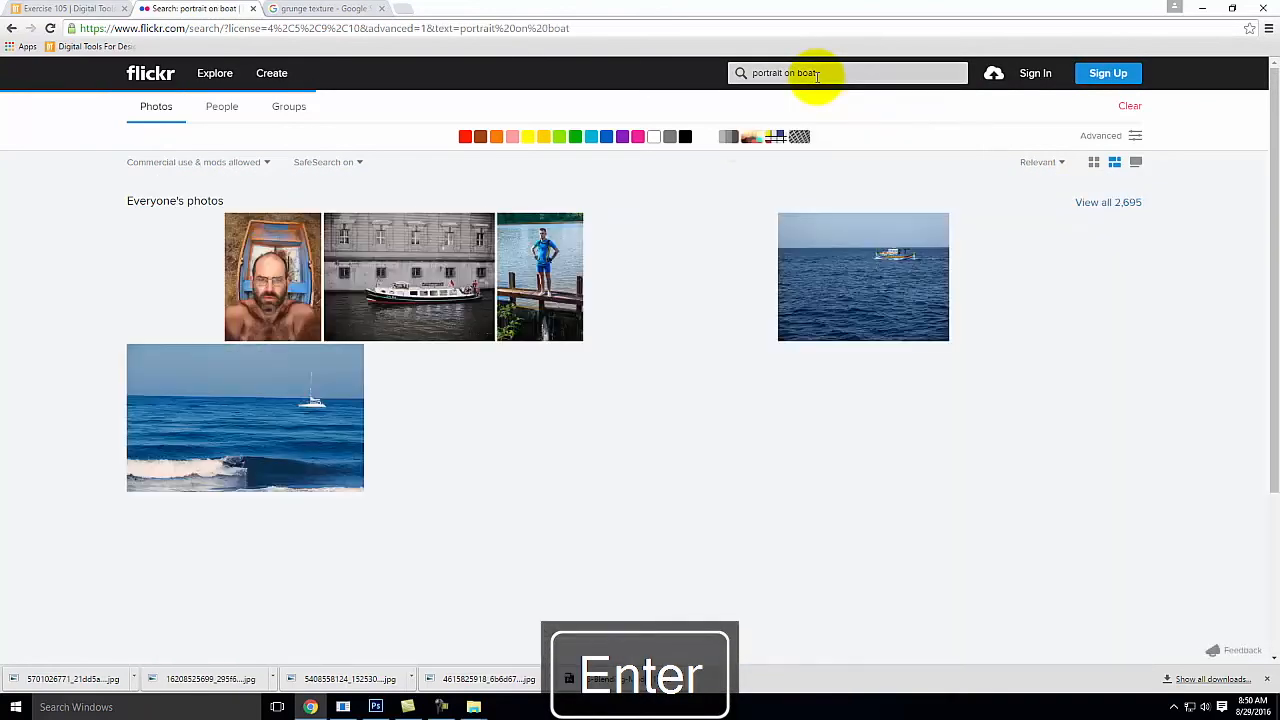
{"action": "scroll", "coordinate": [984, 296], "scroll_direction": "down", "scroll_amount": 5}
{"action": "scroll", "coordinate": [984, 296], "scroll_direction": "down", "scroll_amount": 10}
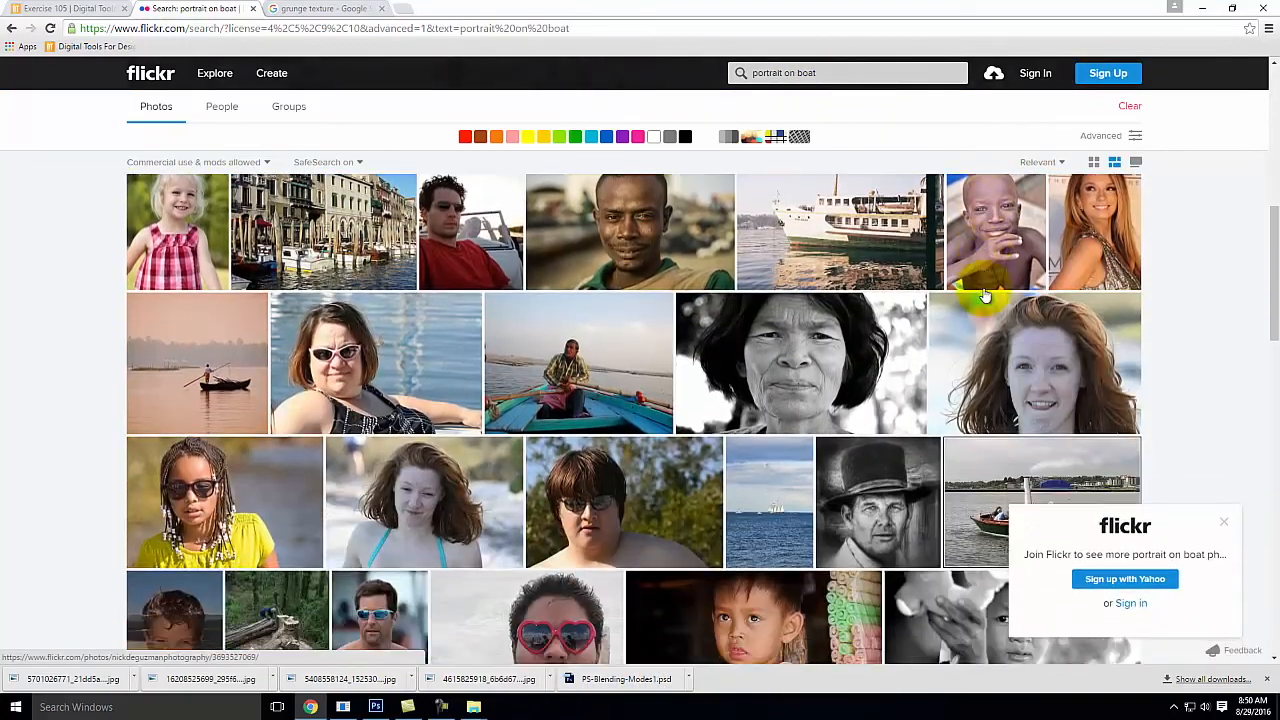
{"action": "scroll", "coordinate": [984, 296], "scroll_direction": "down", "scroll_amount": 2}
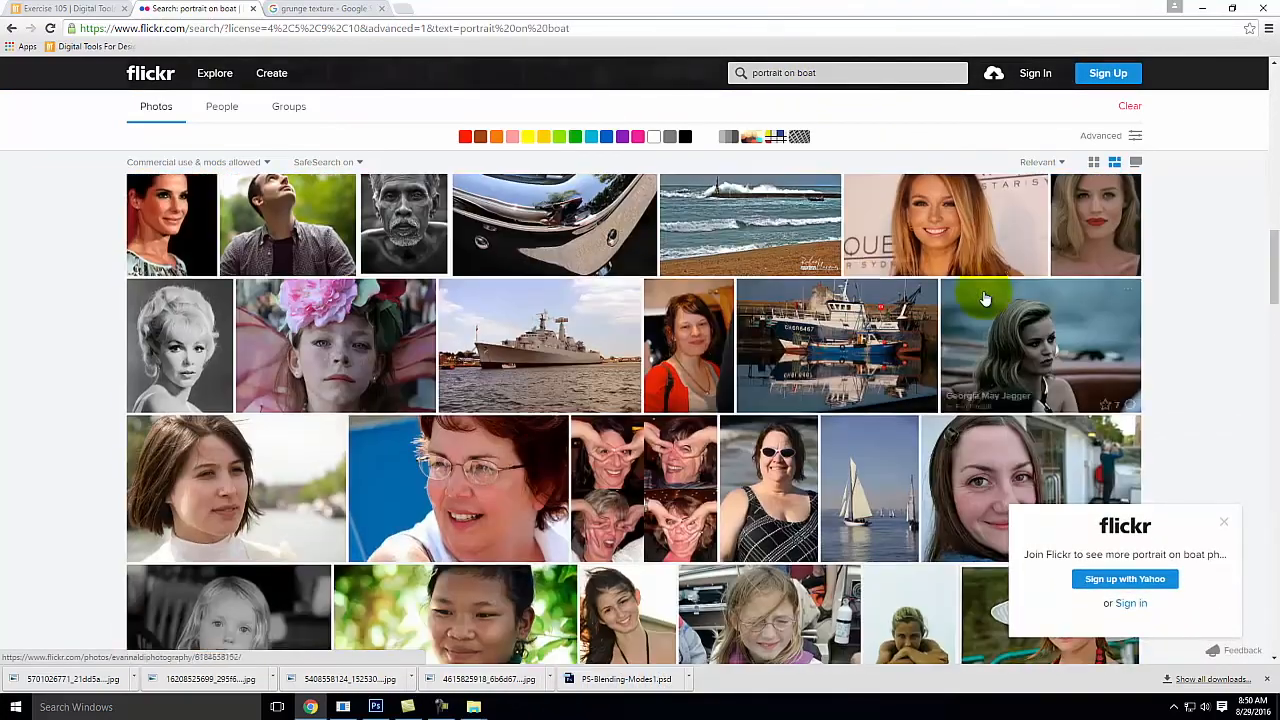
{"action": "scroll", "coordinate": [984, 296], "scroll_direction": "up", "scroll_amount": 3}
{"action": "left_click", "coordinate": [268, 258]}
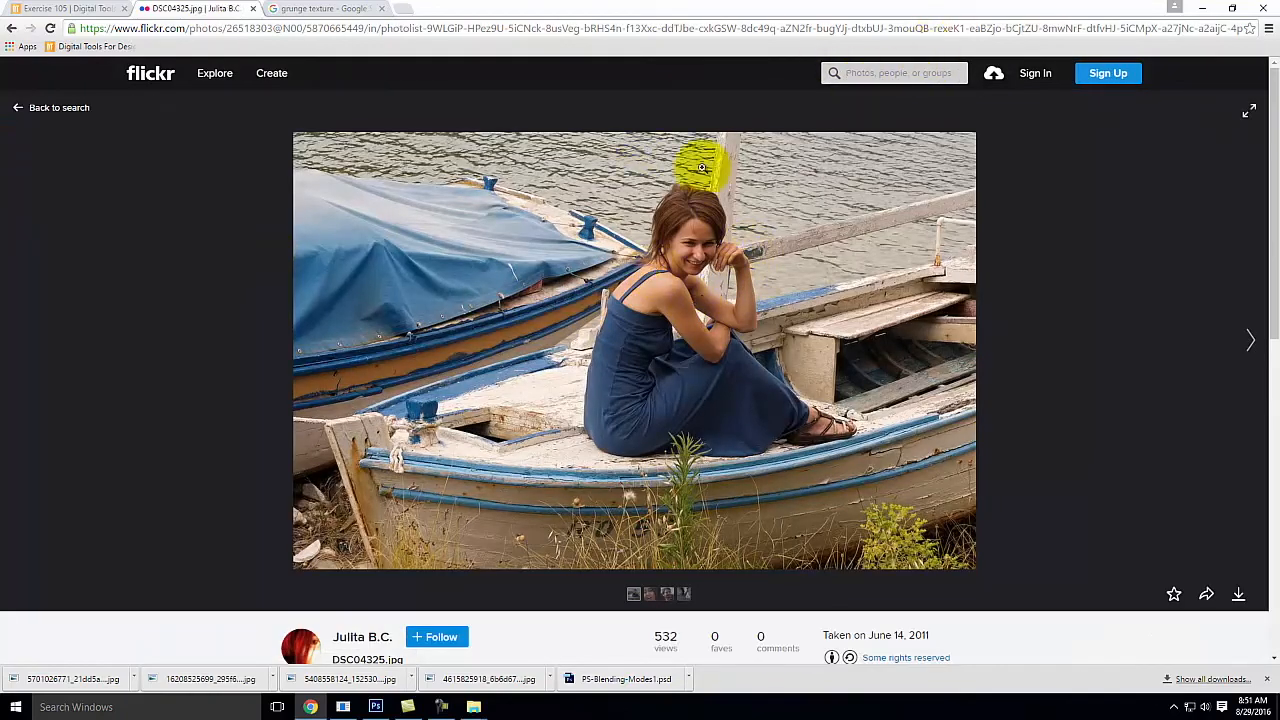
{"action": "left_click", "coordinate": [11, 33]}
Step: Find the photo of a smiling woman paddling a canoe and download it in the Original (3272 × 2181) size
{"action": "scroll", "coordinate": [1010, 322], "scroll_direction": "down", "scroll_amount": 5}
{"action": "scroll", "coordinate": [1166, 350], "scroll_direction": "down", "scroll_amount": 8}
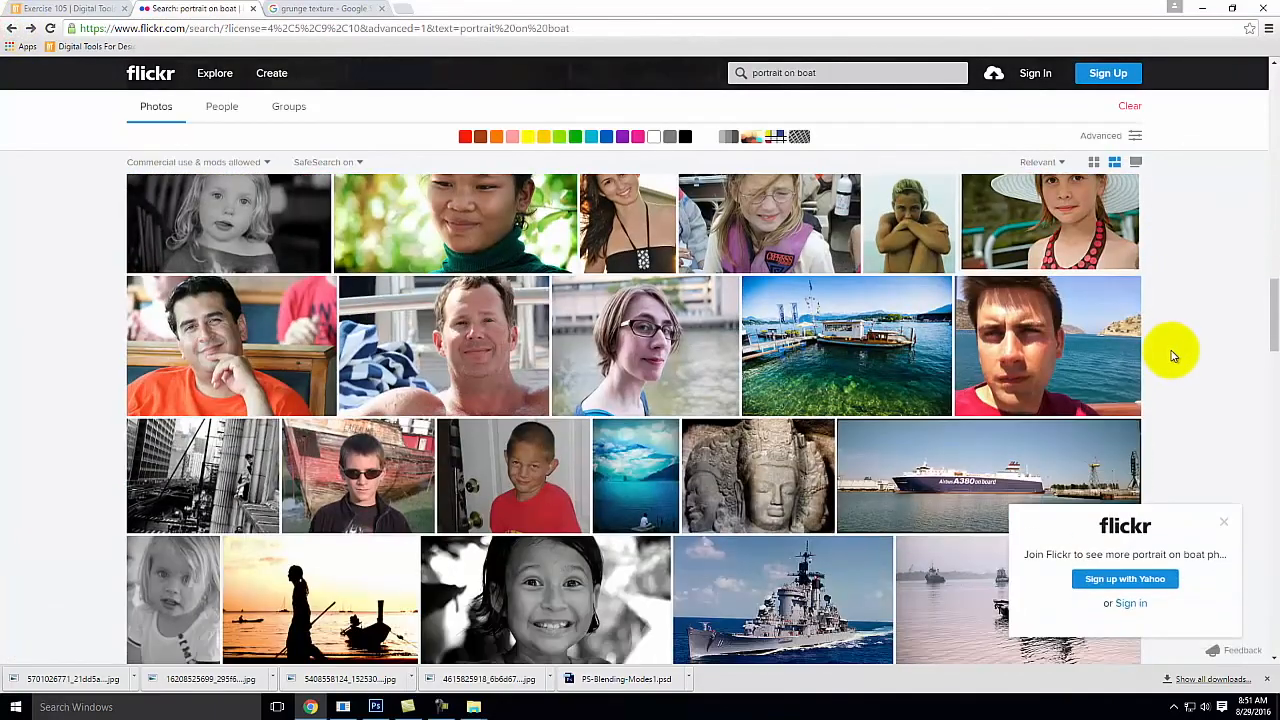
{"action": "scroll", "coordinate": [1178, 363], "scroll_direction": "down", "scroll_amount": 1}
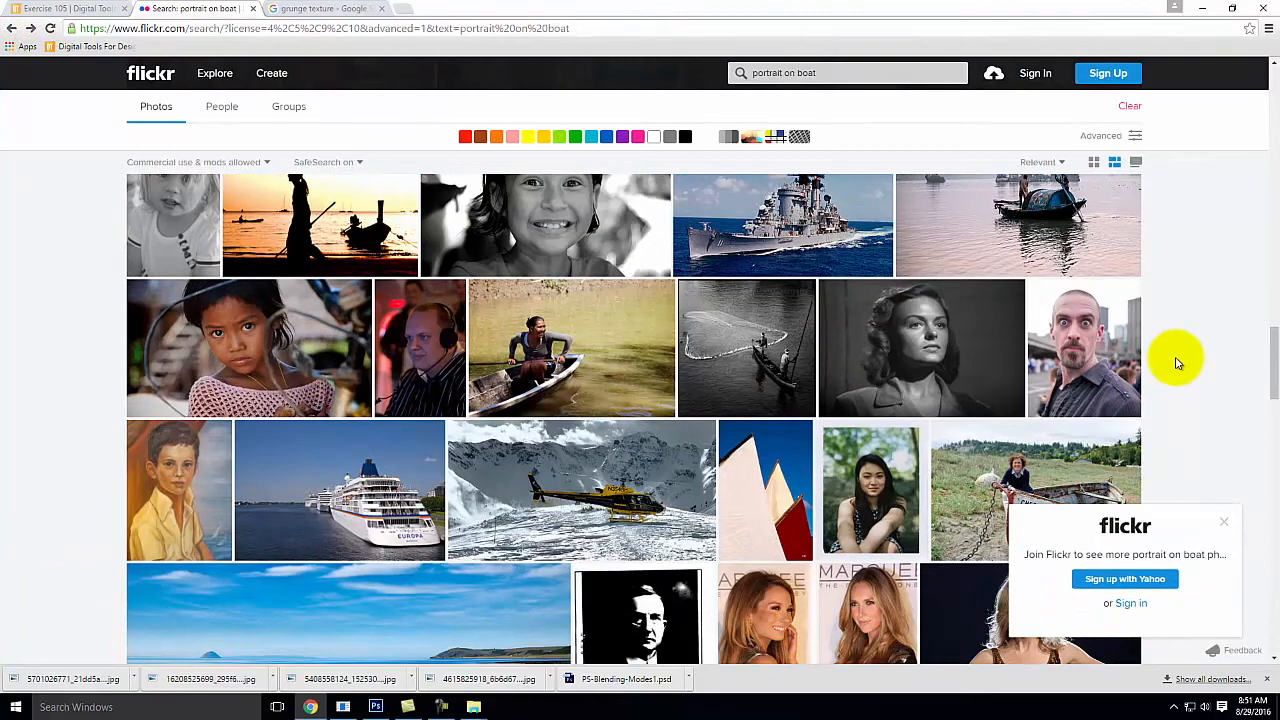
{"action": "scroll", "coordinate": [1176, 362], "scroll_direction": "down", "scroll_amount": 1}
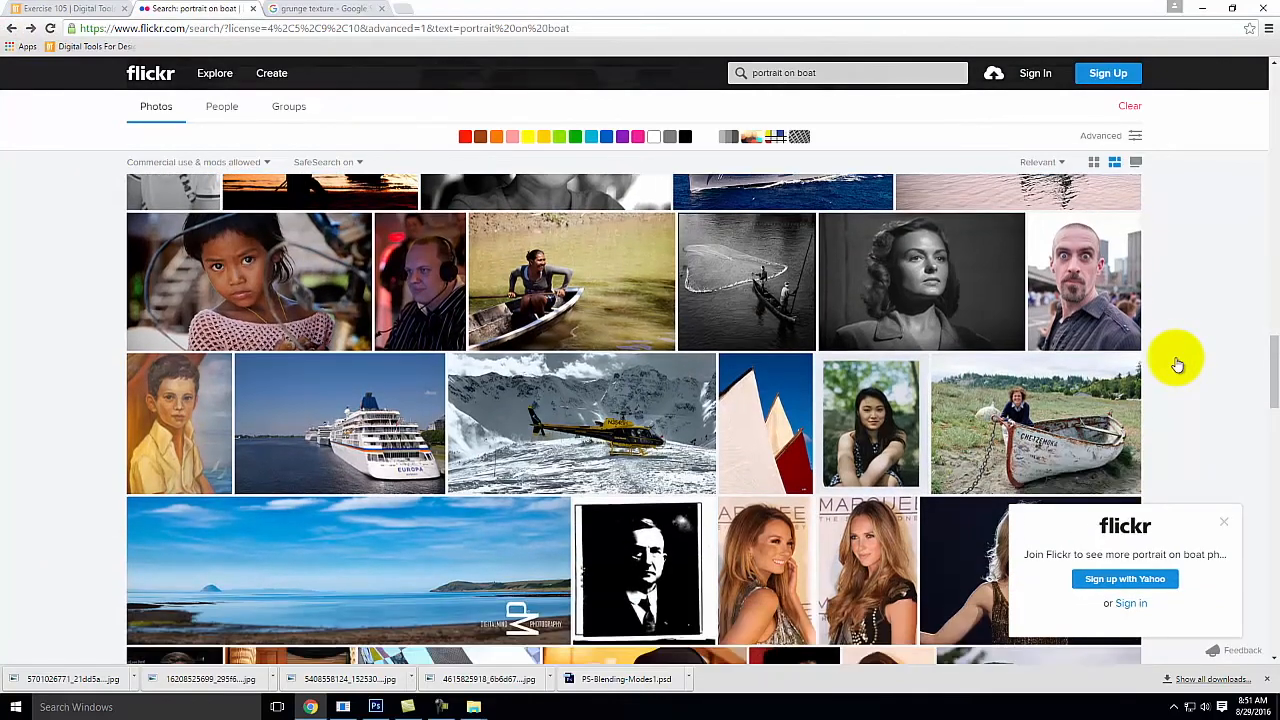
{"action": "left_click", "coordinate": [600, 268]}
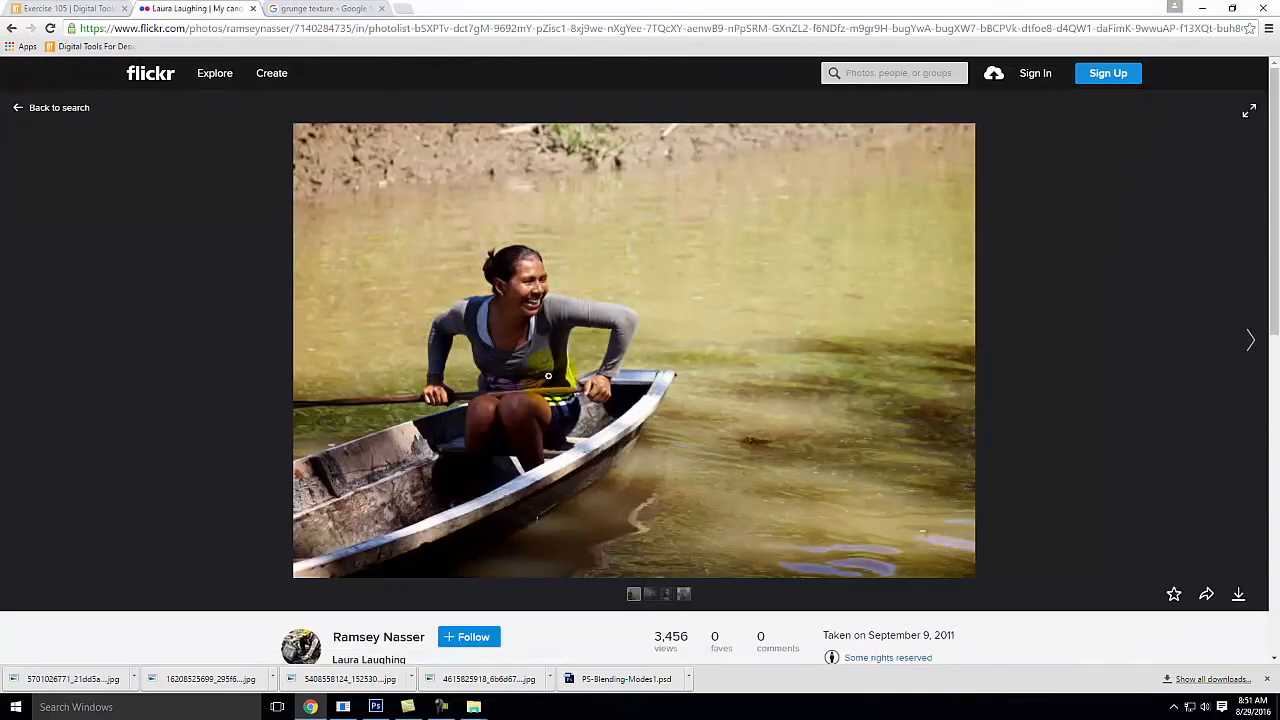
{"action": "left_click", "coordinate": [1239, 594]}
{"action": "left_click", "coordinate": [1173, 550]}
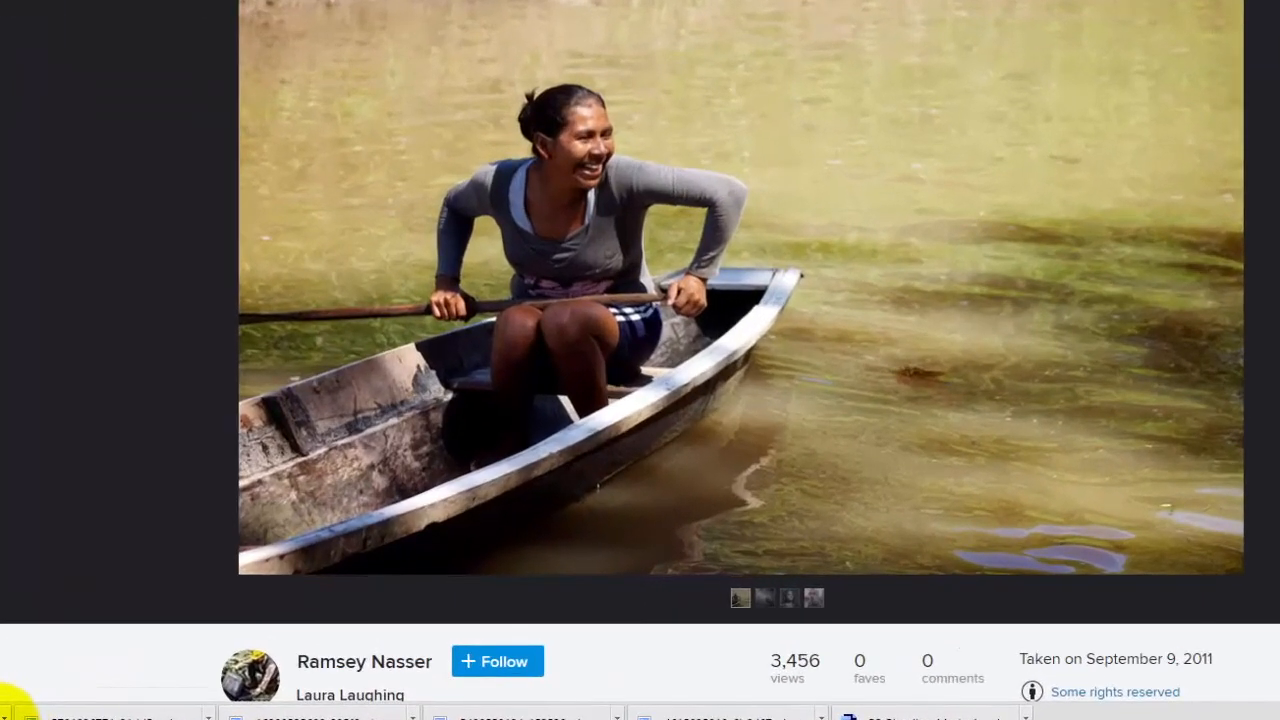
{"action": "left_click", "coordinate": [121, 683]}
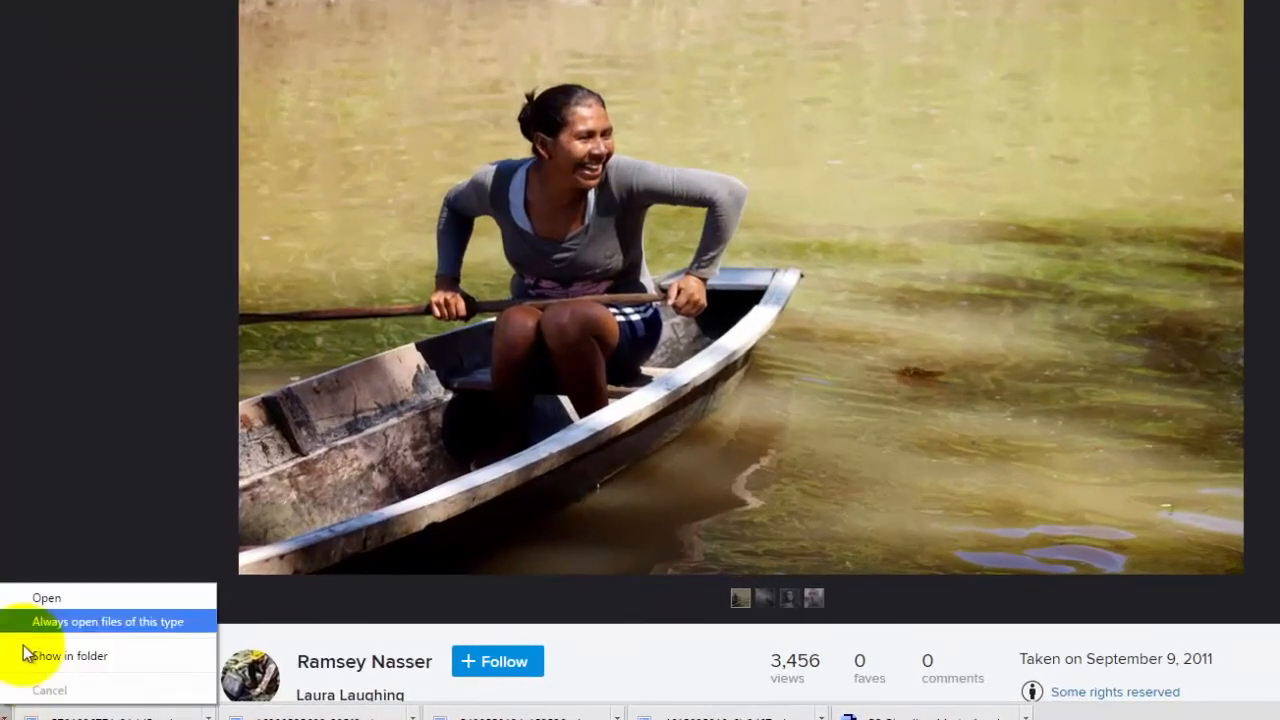
{"action": "left_click", "coordinate": [62, 657]}
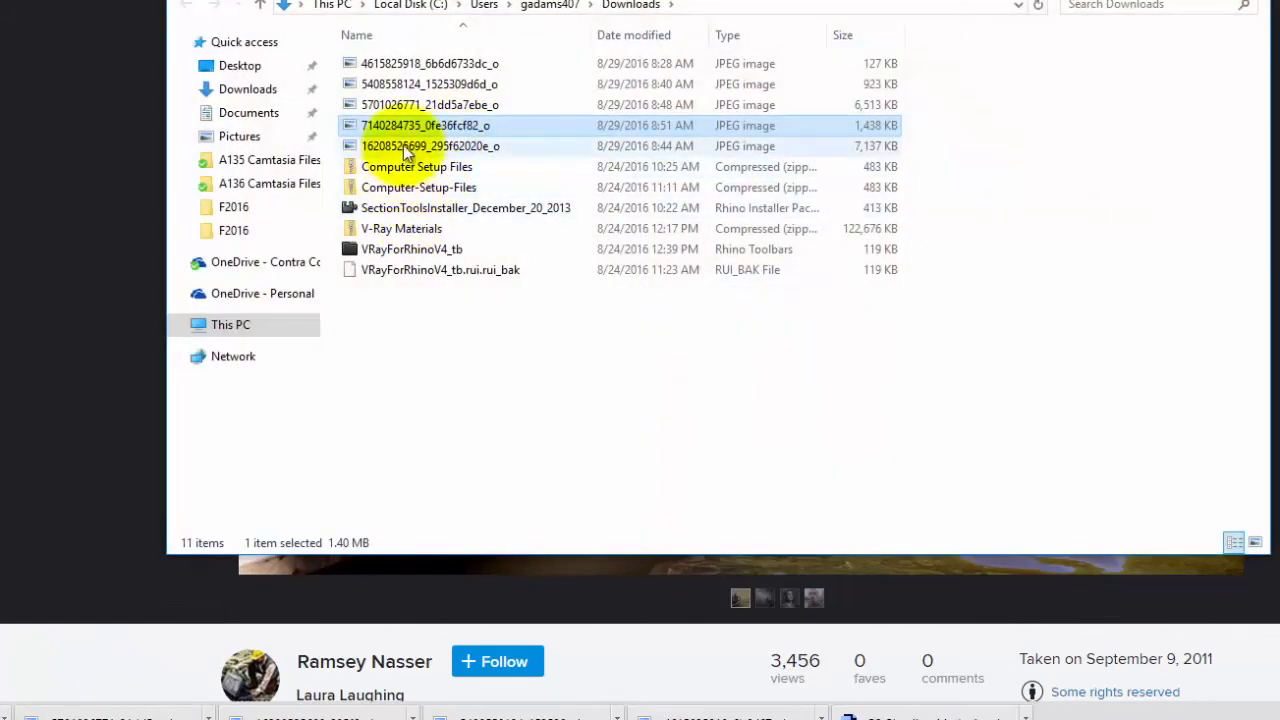
{"action": "right_click", "coordinate": [406, 122]}
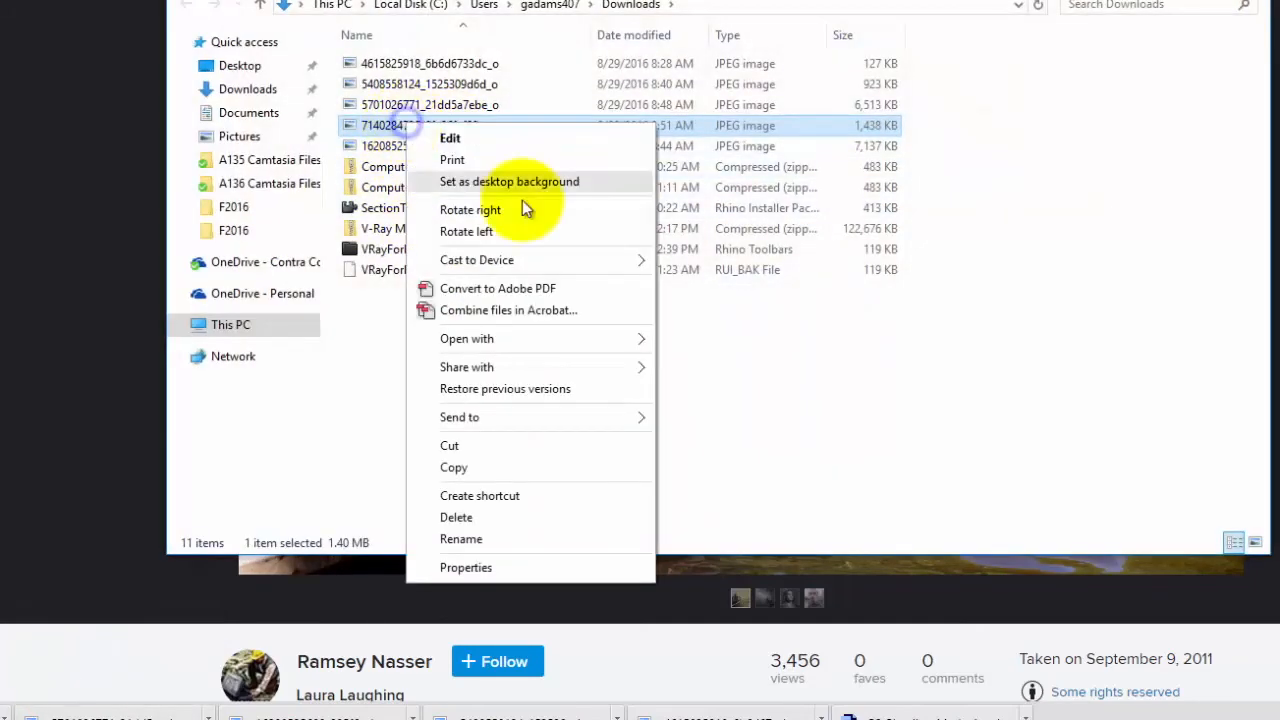
{"action": "left_click", "coordinate": [465, 469]}
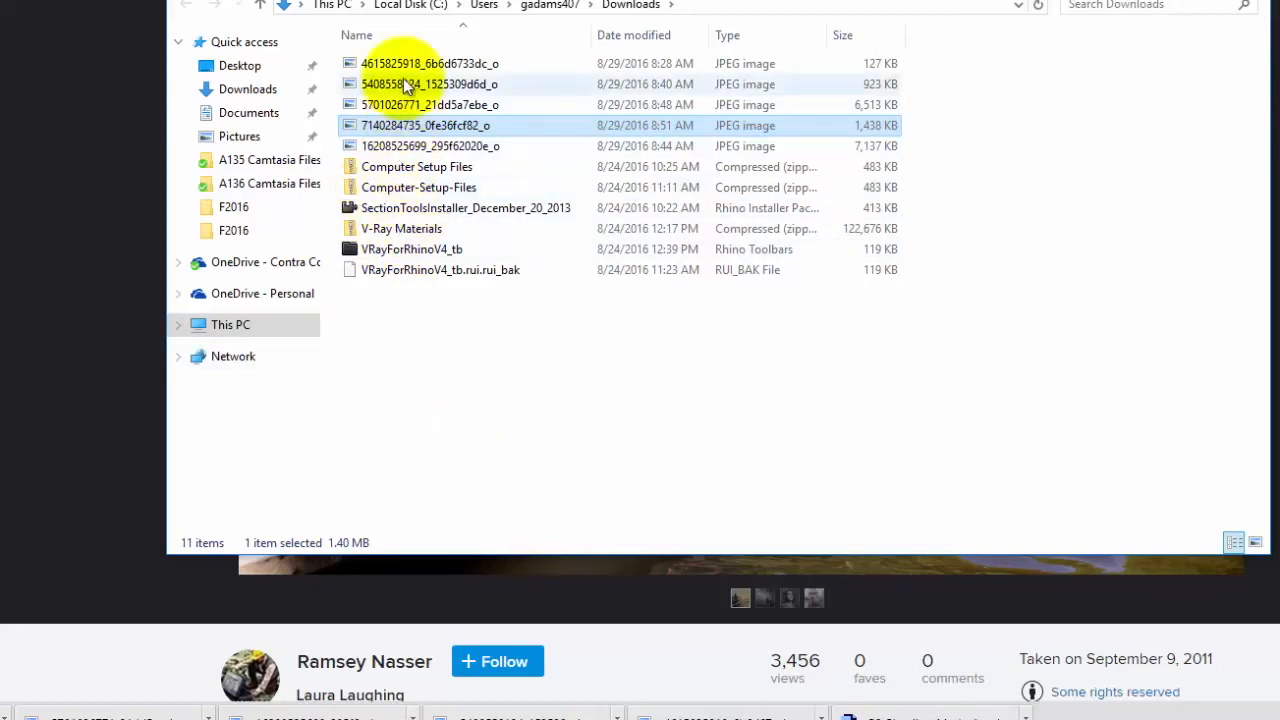
Step: Paste the copied photo into OneDrive - Personal > Live Demonstrations > Live - A135 Exercises > Ex105 > F2016
{"action": "left_click", "coordinate": [265, 293]}
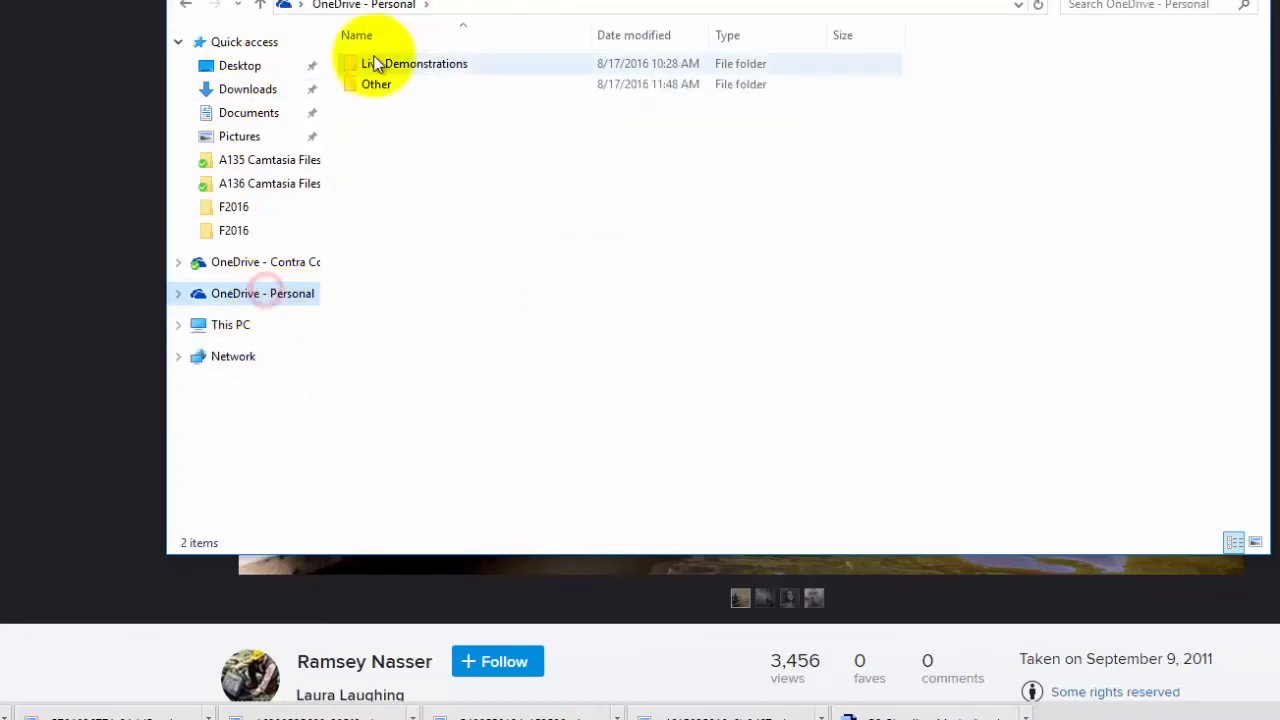
{"action": "double_click", "coordinate": [371, 63]}
{"action": "double_click", "coordinate": [395, 66]}
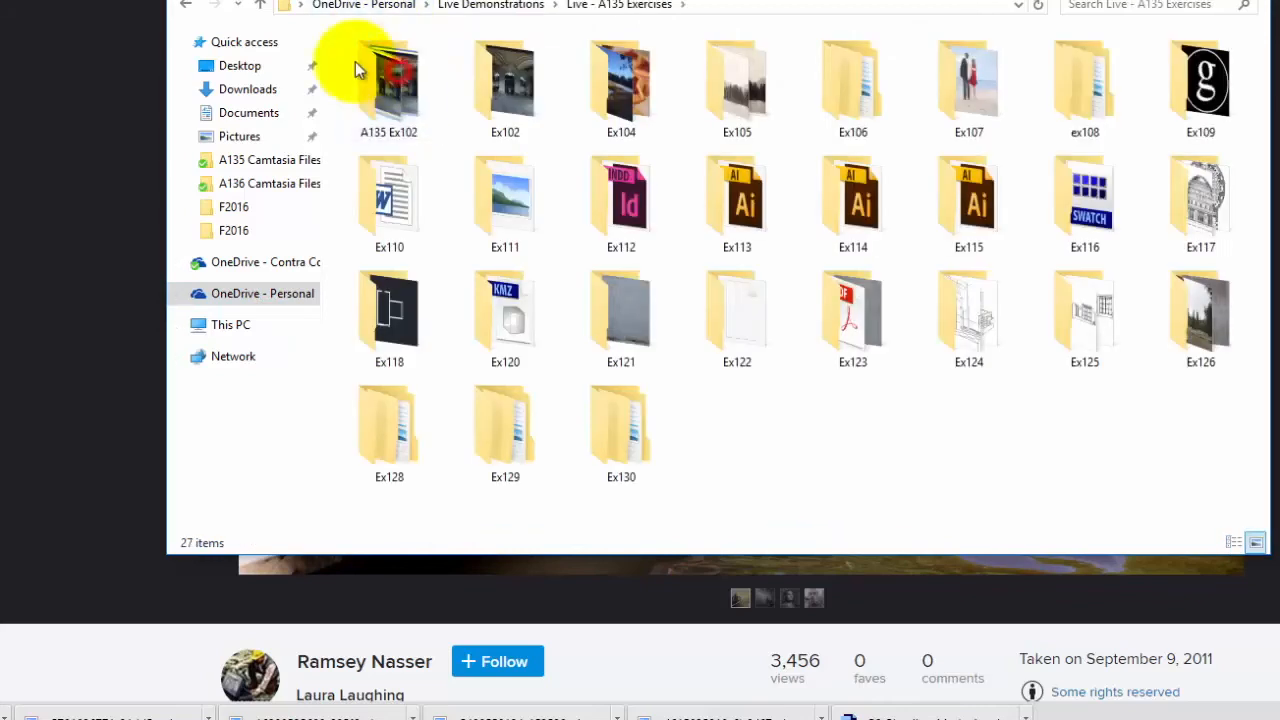
{"action": "double_click", "coordinate": [730, 68]}
{"action": "double_click", "coordinate": [400, 91]}
{"action": "right_click", "coordinate": [536, 268]}
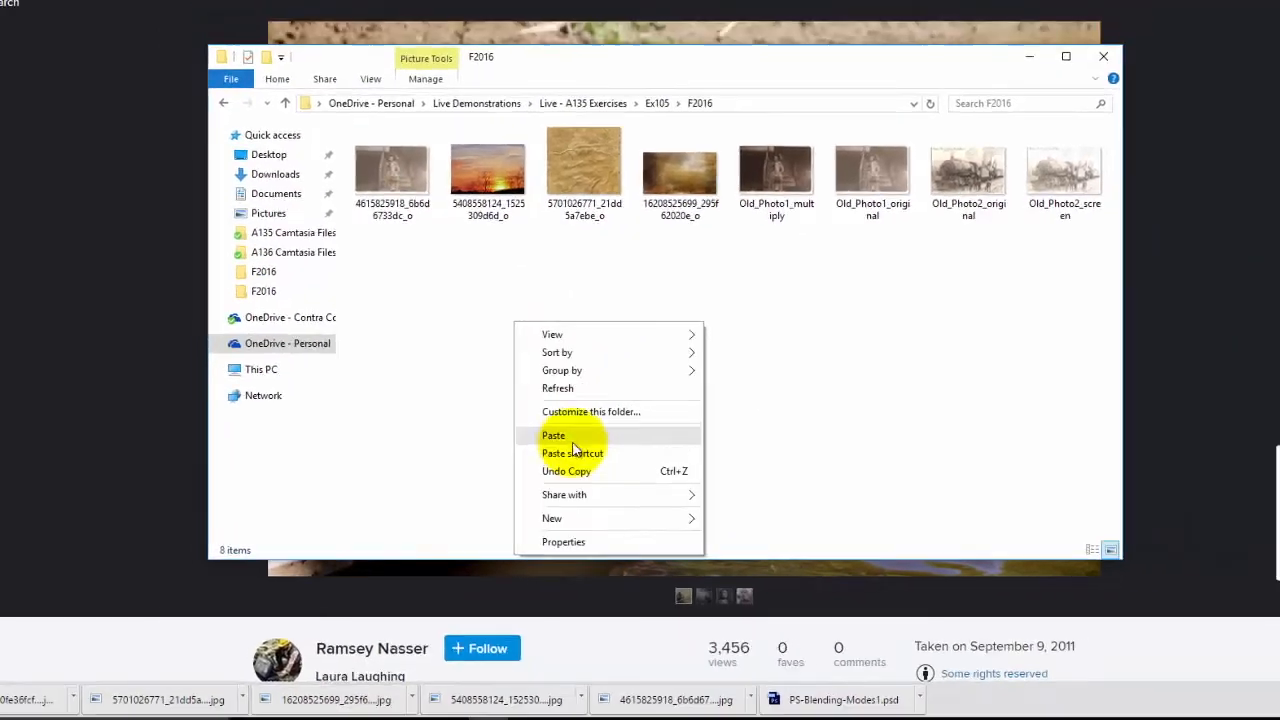
{"action": "left_click", "coordinate": [583, 404]}
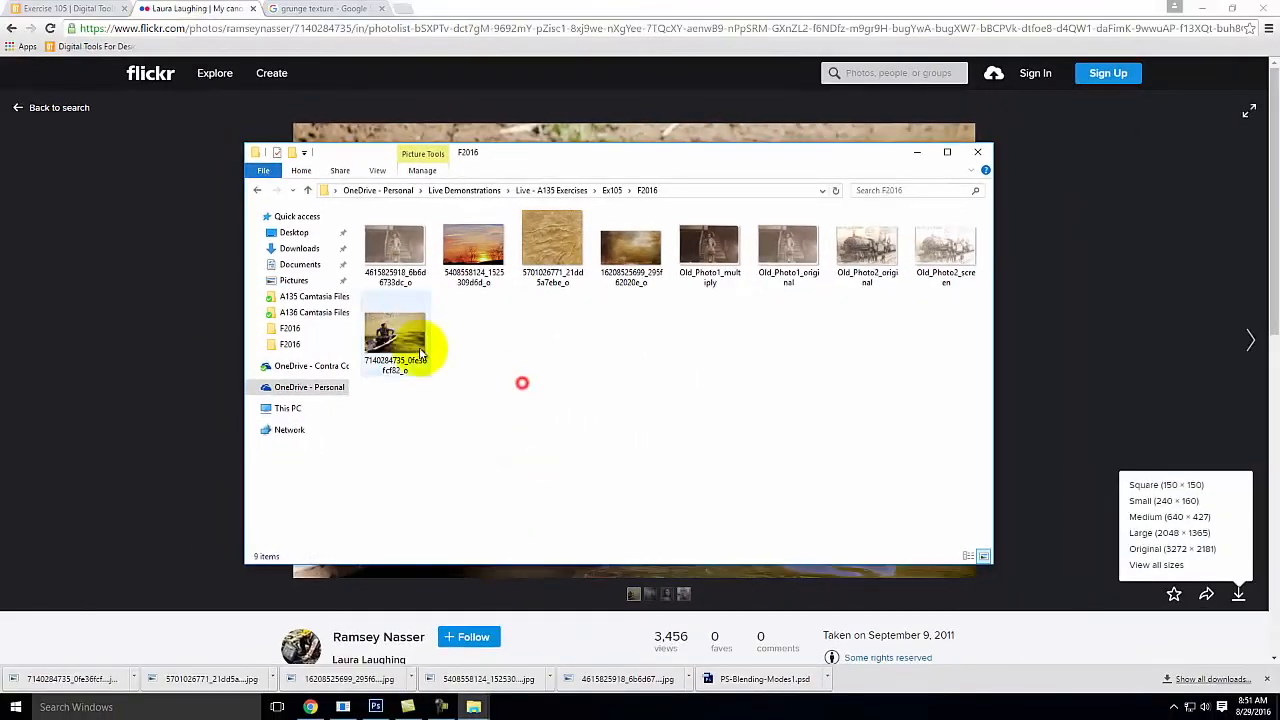
{"action": "left_click", "coordinate": [375, 707]}
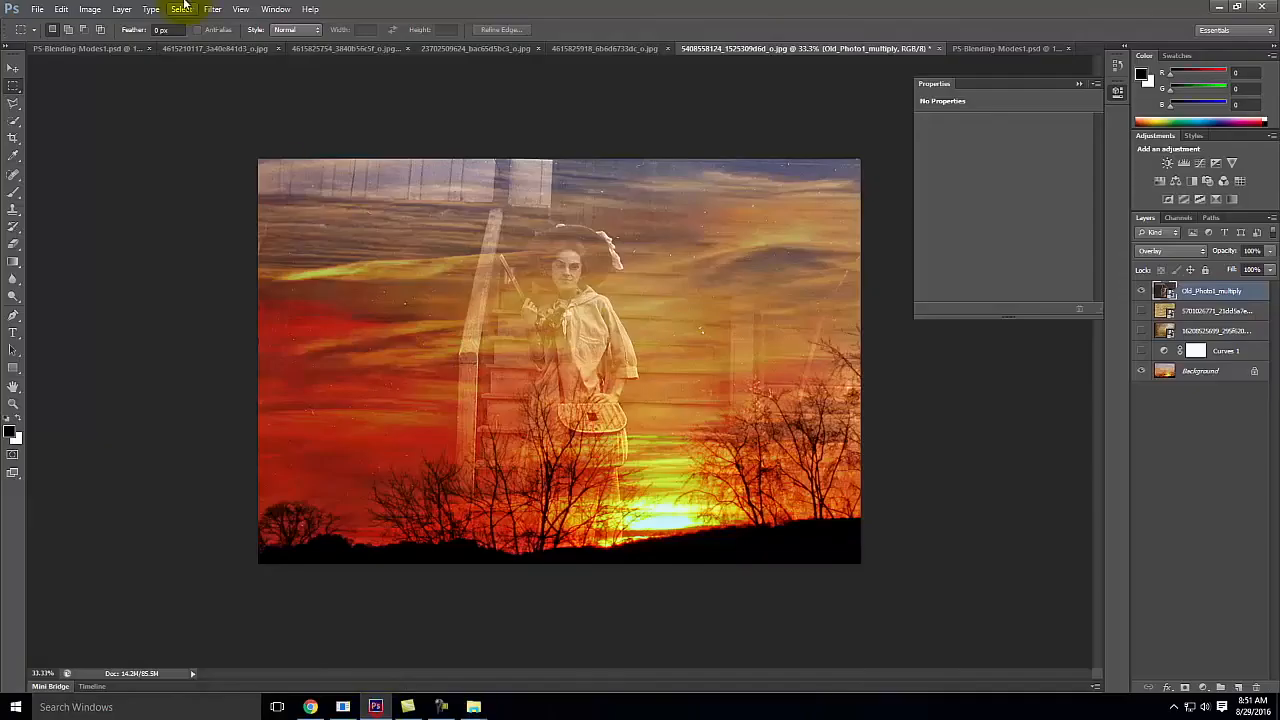
{"action": "left_click", "coordinate": [33, 10]}
{"action": "left_click", "coordinate": [38, 37]}
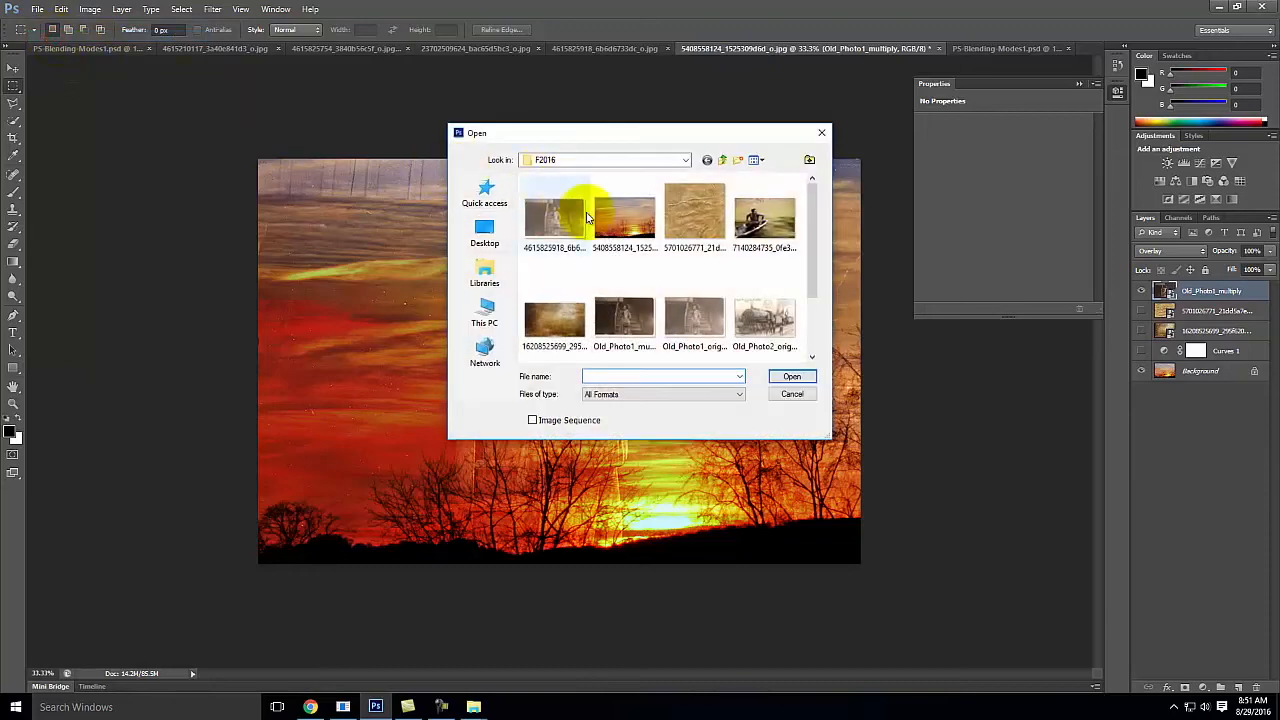
{"action": "double_click", "coordinate": [769, 214]}
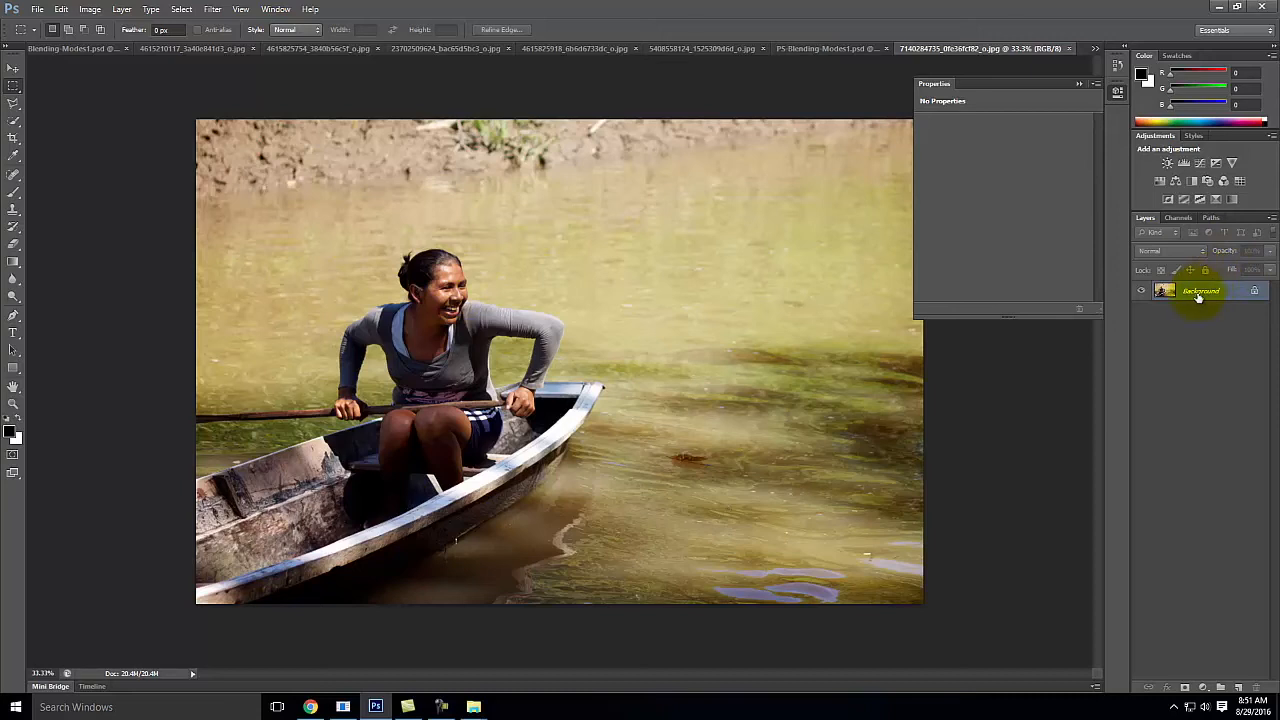
{"action": "left_click_drag", "start_coordinate": [1198, 293], "coordinate": [1241, 687]}
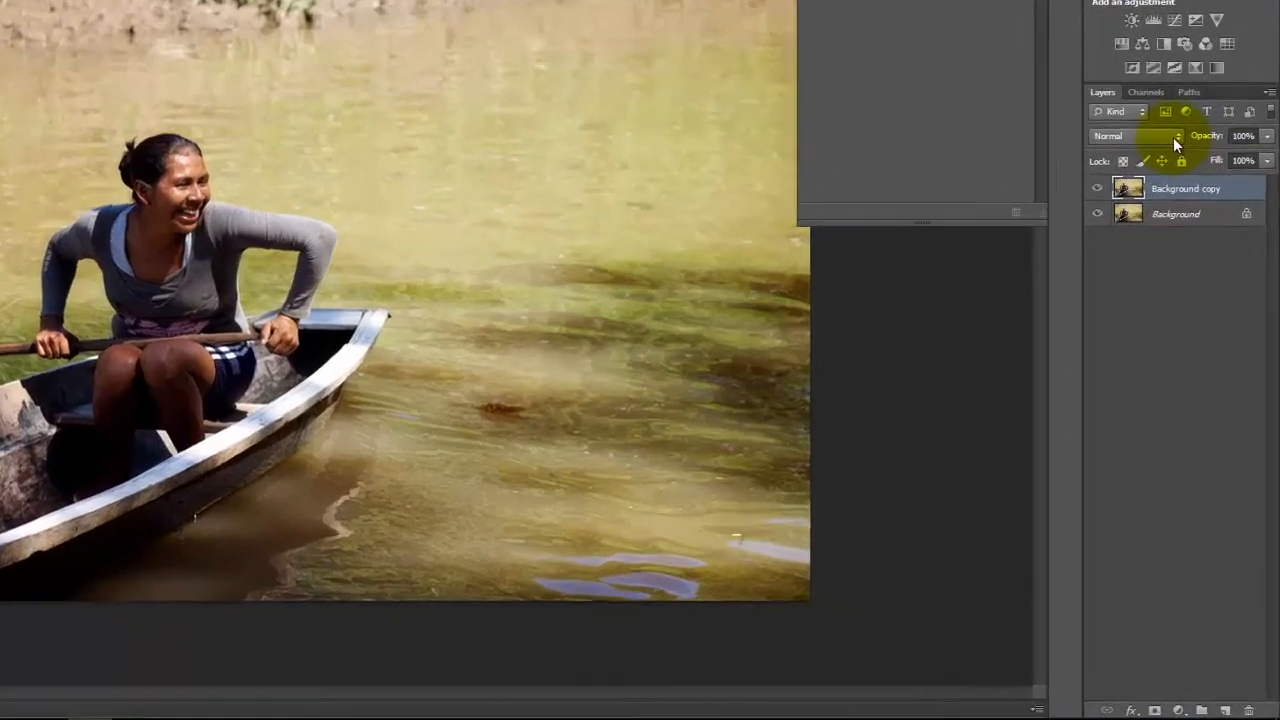
Step: Try the Soft Light blending mode on the Background copy layer, and set it back to Normal
{"action": "left_click", "coordinate": [1200, 251]}
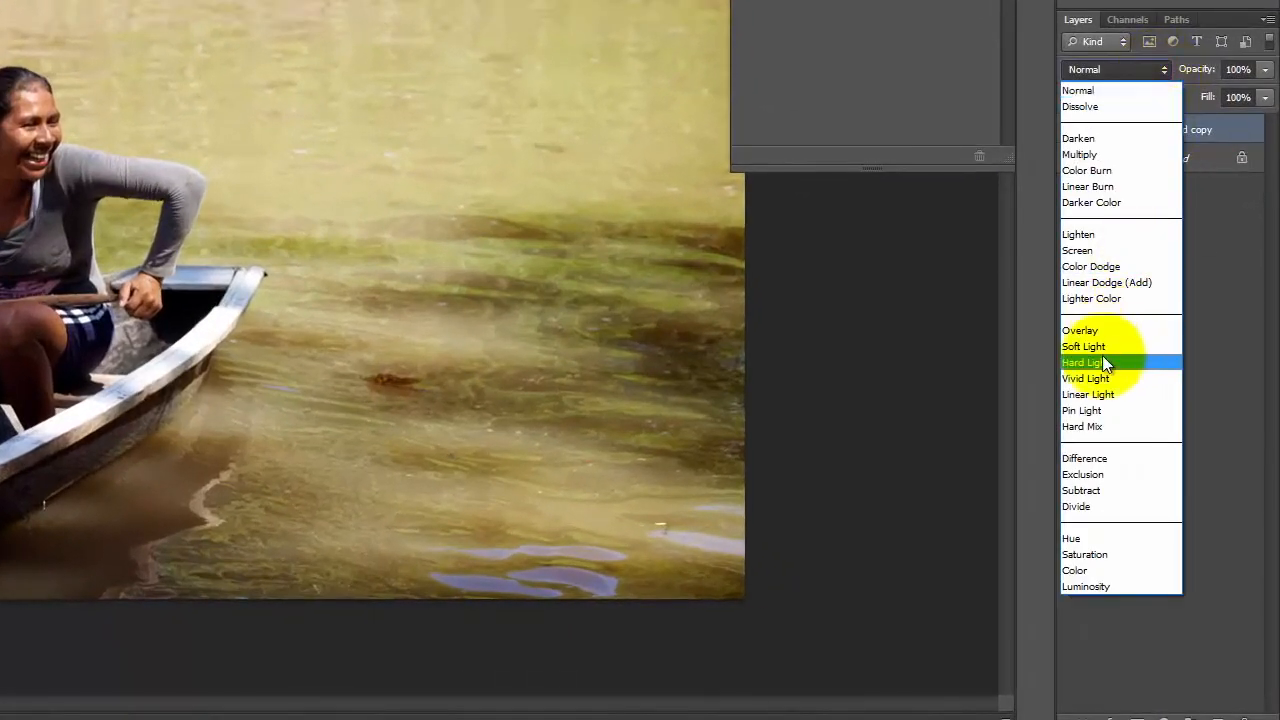
{"action": "left_click", "coordinate": [1102, 348]}
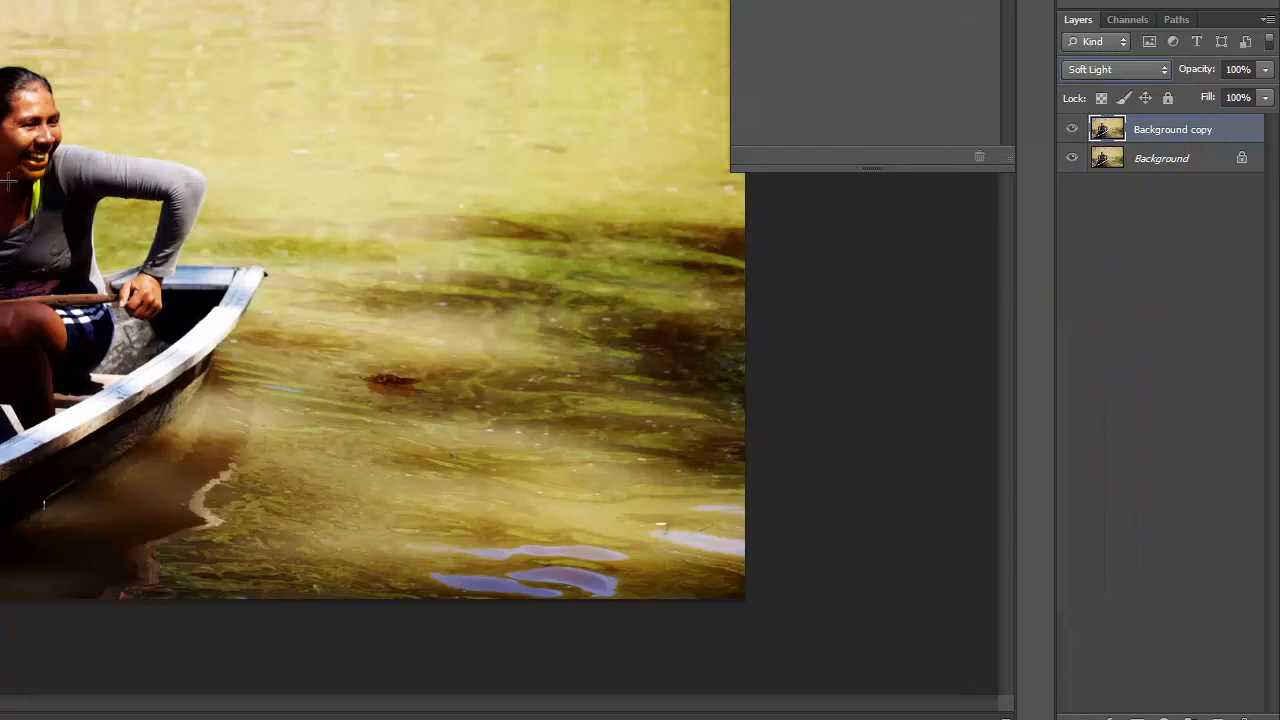
{"action": "left_click", "coordinate": [1110, 69]}
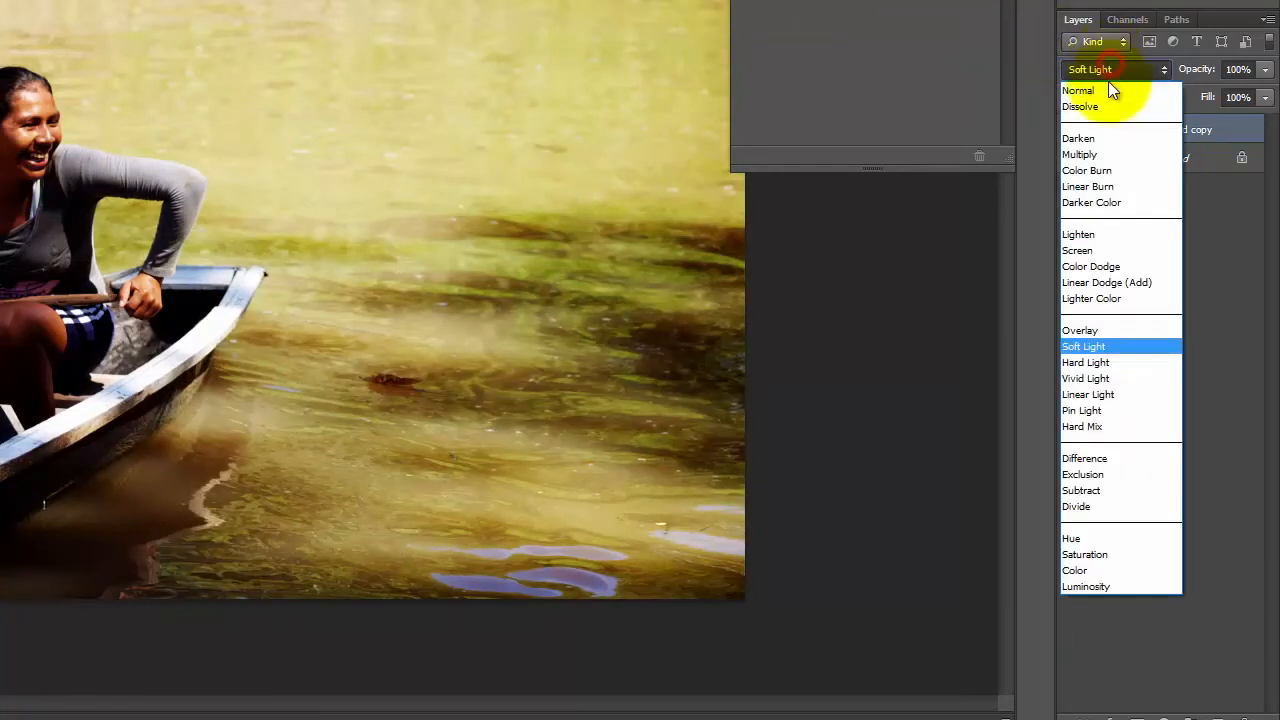
{"action": "left_click", "coordinate": [1108, 88]}
Step: With the Background copy layer in Normal mode, open the Gaussian Blur filter and centre its preview on the woman's face
{"action": "left_click", "coordinate": [1165, 222]}
{"action": "left_click", "coordinate": [1162, 128]}
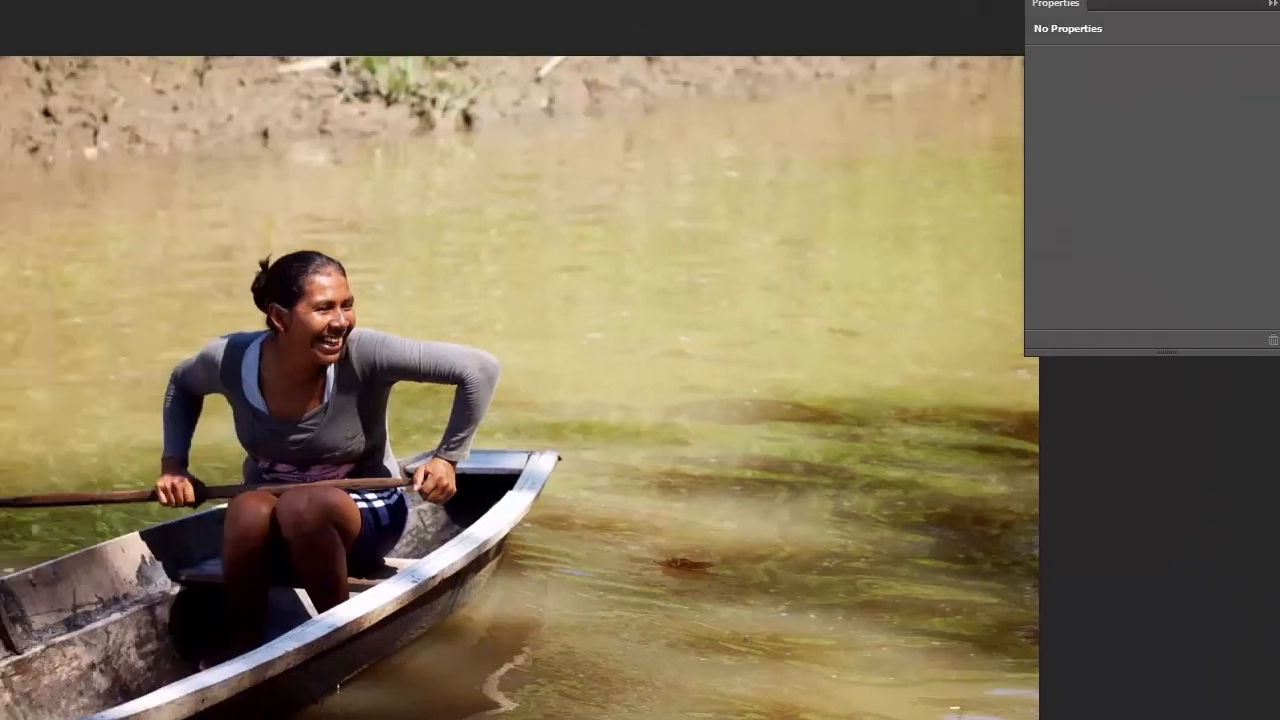
{"action": "left_click", "coordinate": [169, 13]}
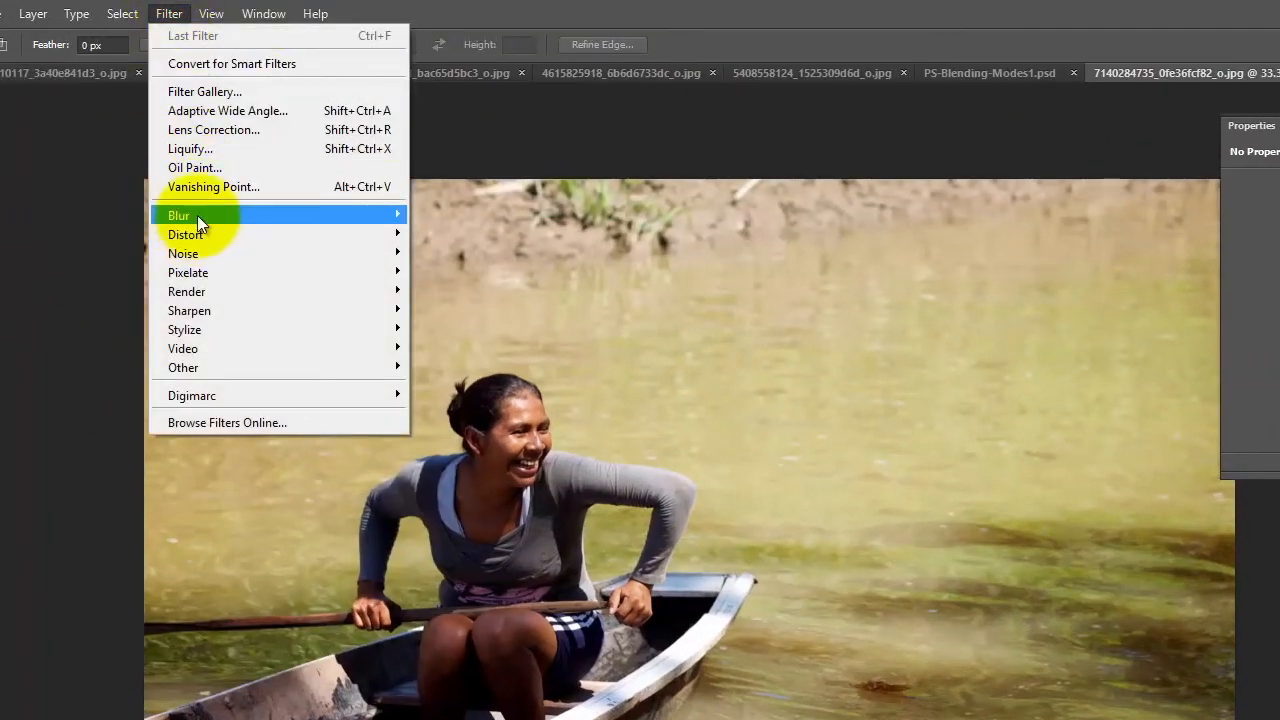
{"action": "mouse_move", "coordinate": [197, 215]}
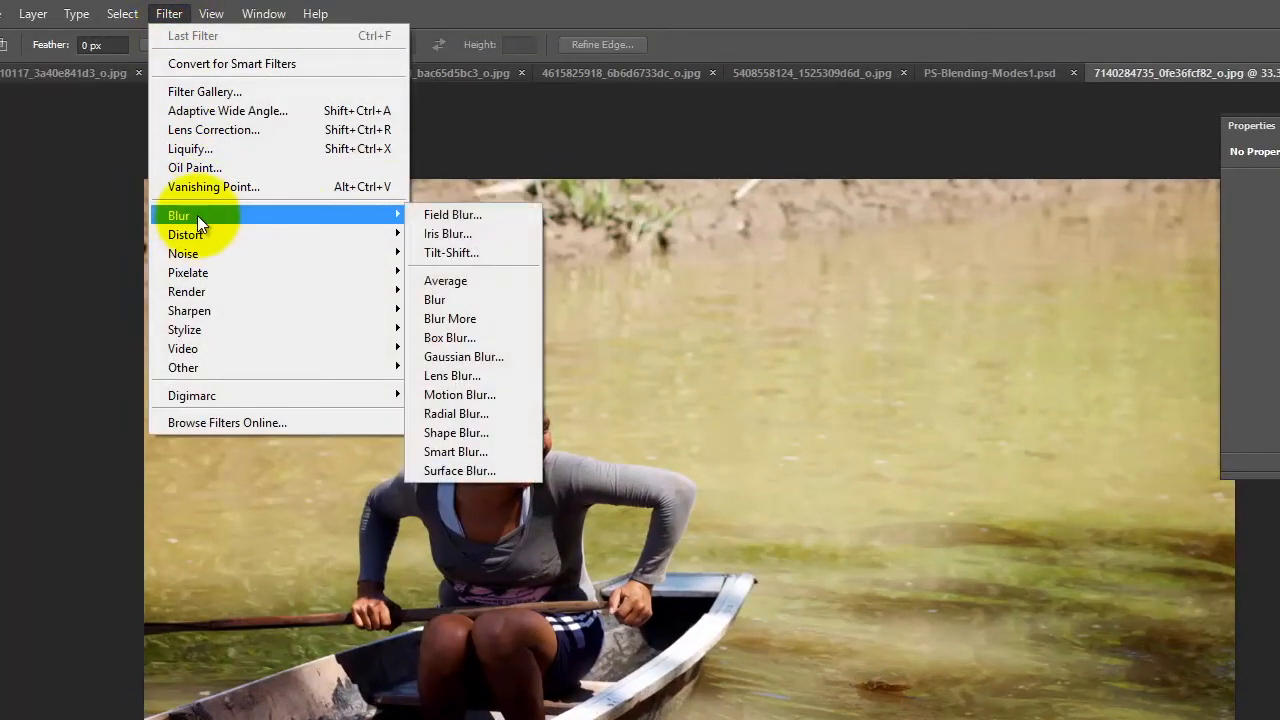
{"action": "left_click", "coordinate": [462, 357]}
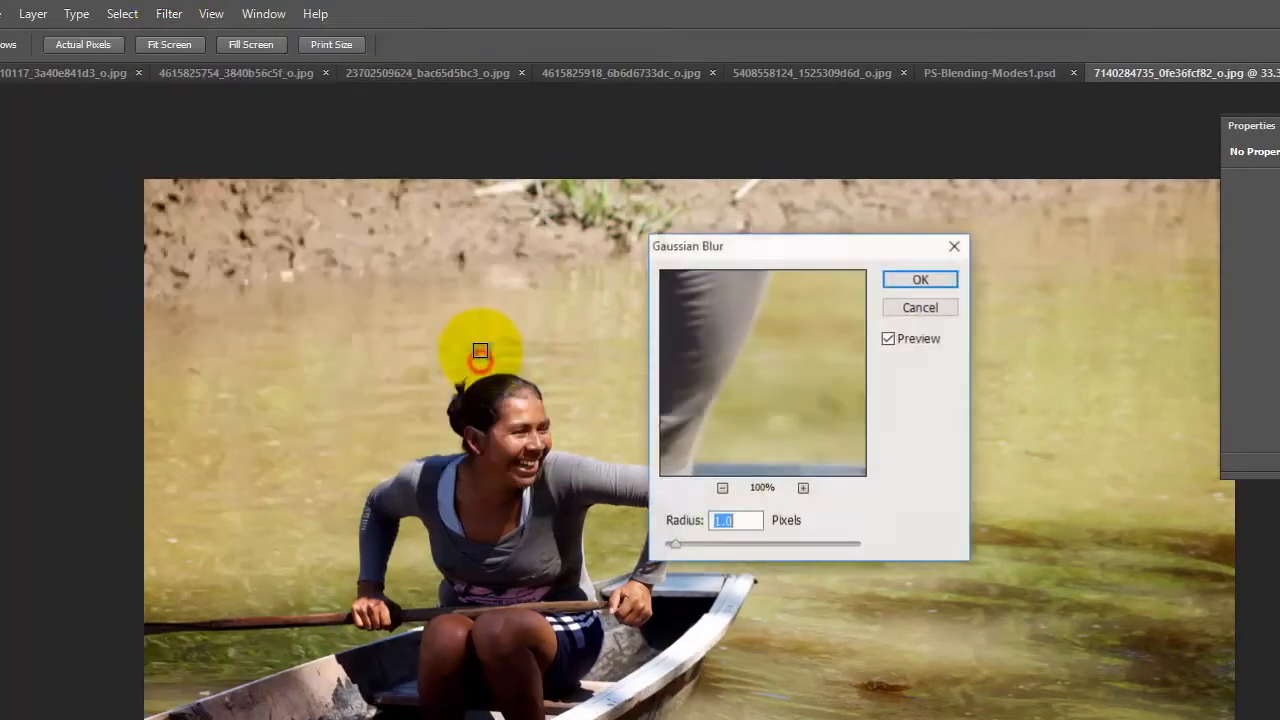
{"action": "left_click_drag", "start_coordinate": [757, 250], "coordinate": [892, 252]}
{"action": "left_click_drag", "start_coordinate": [871, 380], "coordinate": [989, 534]}
{"action": "left_click_drag", "start_coordinate": [840, 364], "coordinate": [1135, 423]}
{"action": "left_click_drag", "start_coordinate": [902, 371], "coordinate": [954, 391]}
Step: Try weaker and stronger blur radii, and apply the Gaussian Blur to the Background copy layer at 9.6 pixels
{"action": "left_click_drag", "start_coordinate": [814, 548], "coordinate": [834, 546]}
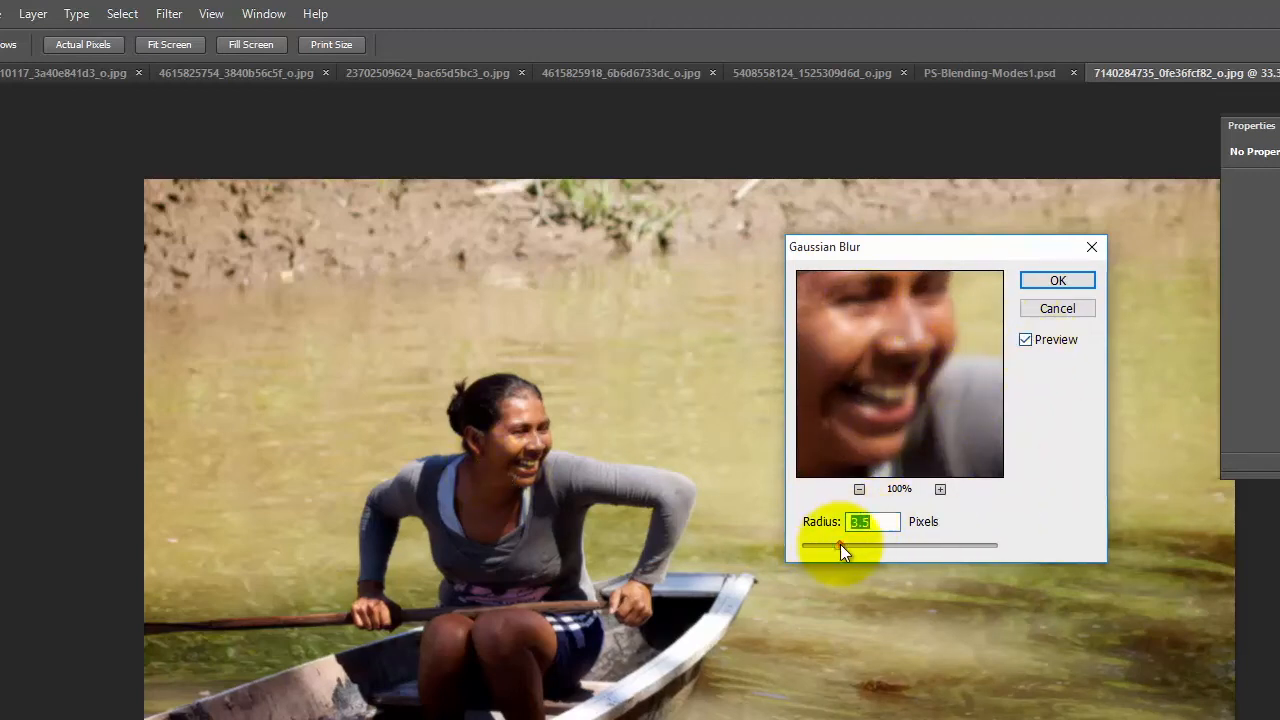
{"action": "left_click_drag", "start_coordinate": [838, 545], "coordinate": [960, 555]}
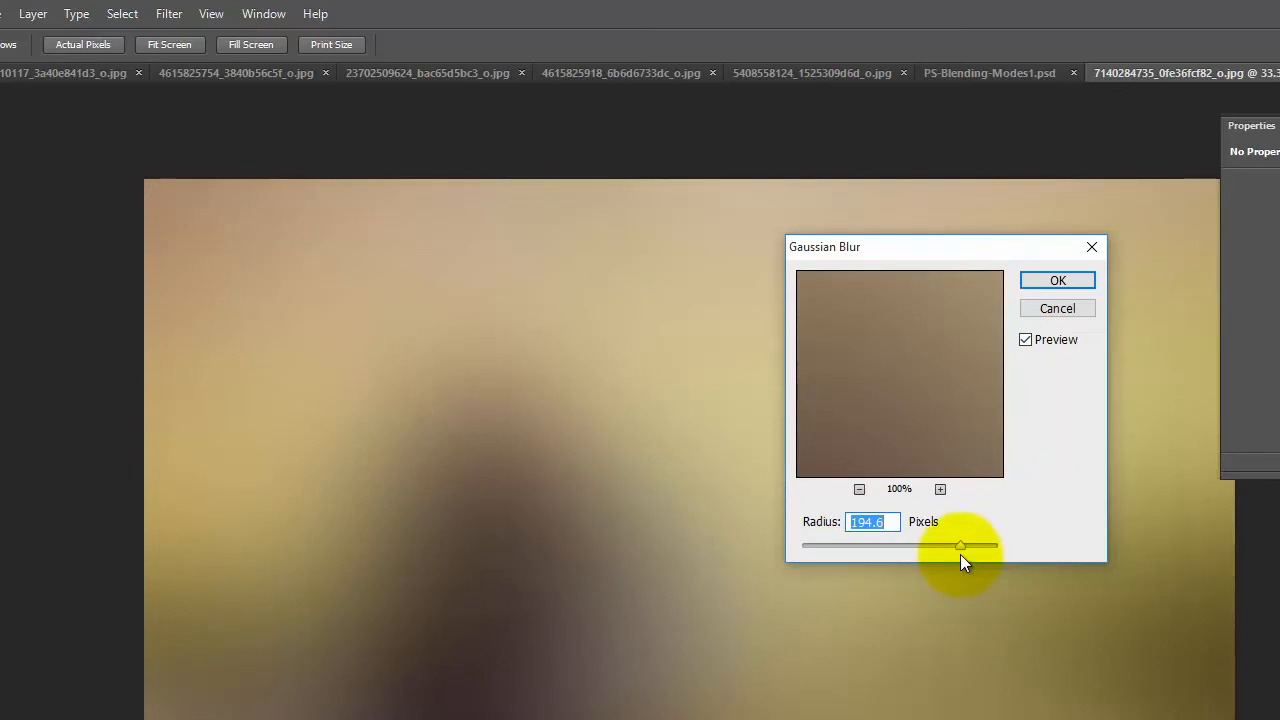
{"action": "left_click_drag", "start_coordinate": [962, 546], "coordinate": [899, 558]}
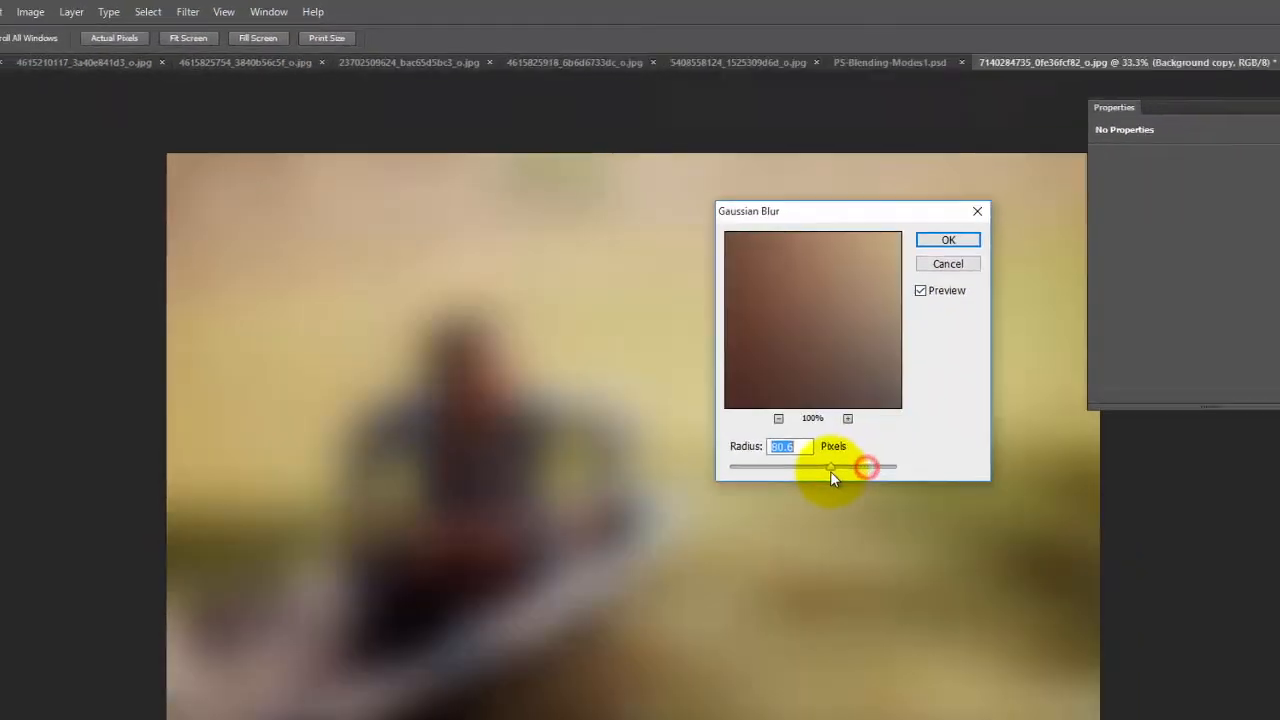
{"action": "left_click_drag", "start_coordinate": [698, 370], "coordinate": [686, 370]}
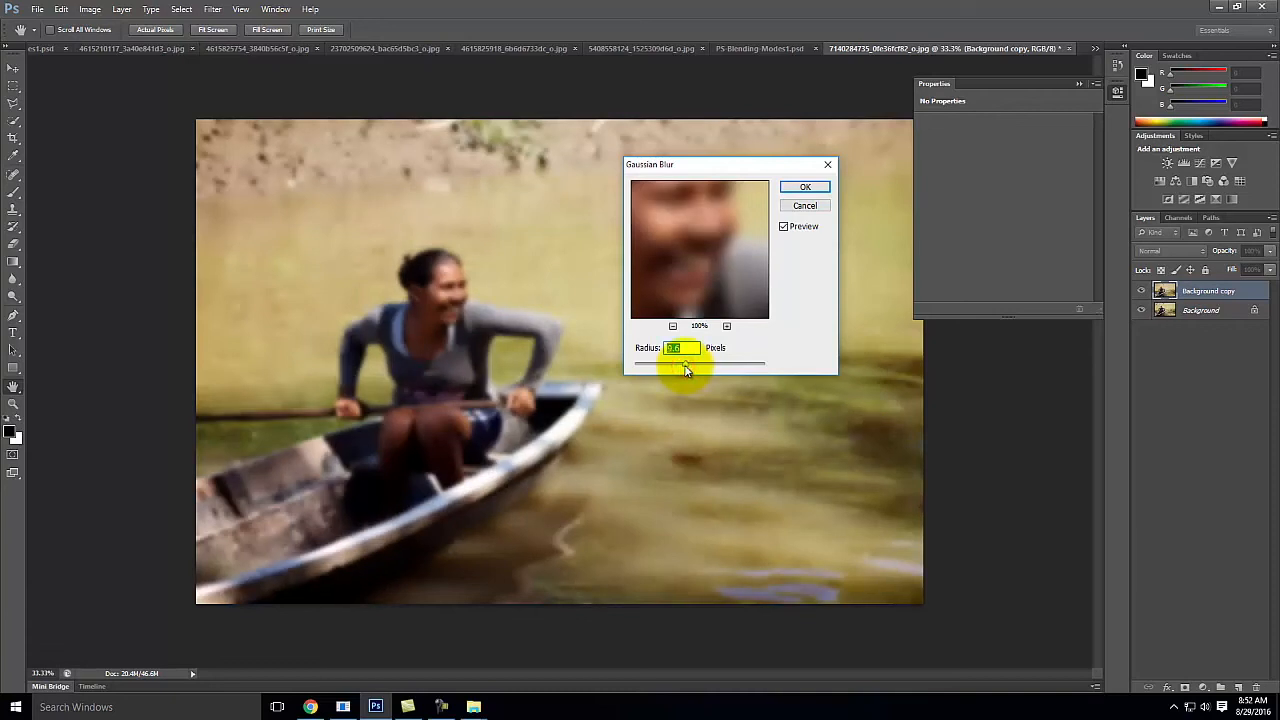
{"action": "left_click", "coordinate": [802, 188]}
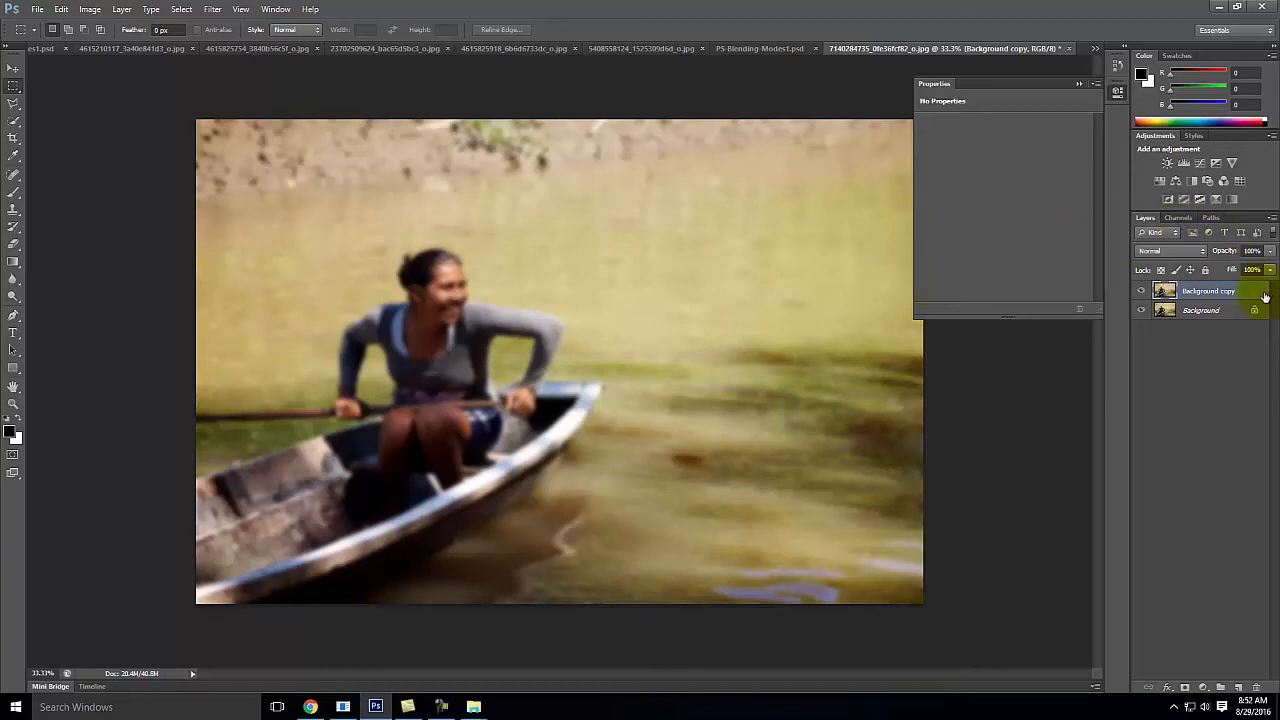
Step: Set the blurred Background copy layer's blending mode to Soft Light and toggle its visibility to compare before and after
{"action": "left_click", "coordinate": [1165, 251]}
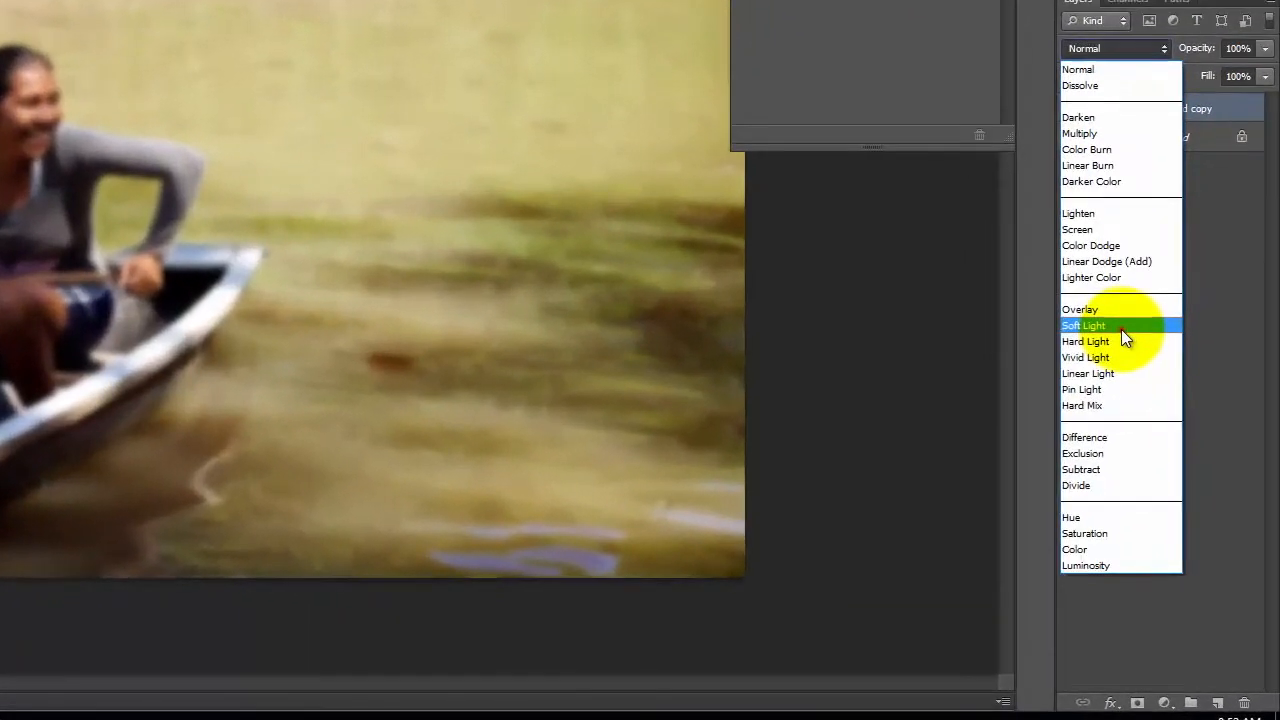
{"action": "left_click", "coordinate": [1155, 435]}
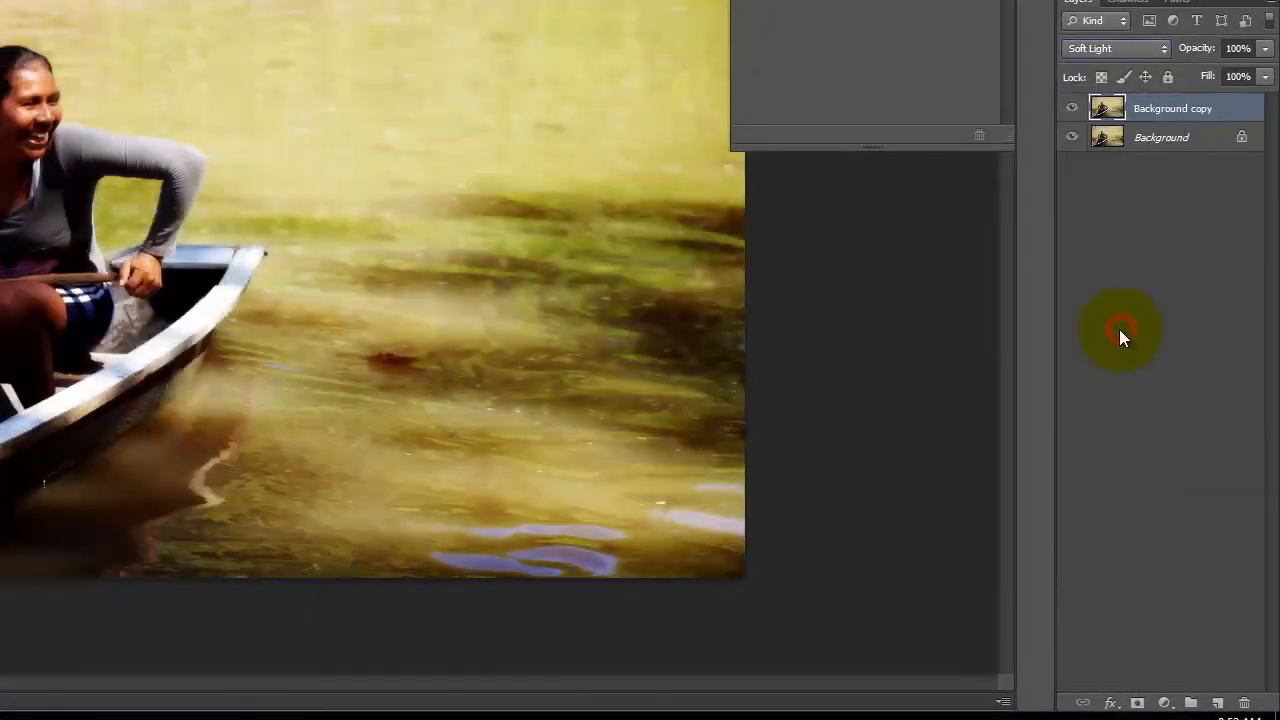
{"action": "left_click", "coordinate": [1072, 109]}
{"action": "left_click", "coordinate": [1070, 109]}
{"action": "left_click", "coordinate": [1068, 109]}
{"action": "left_click", "coordinate": [1064, 109]}
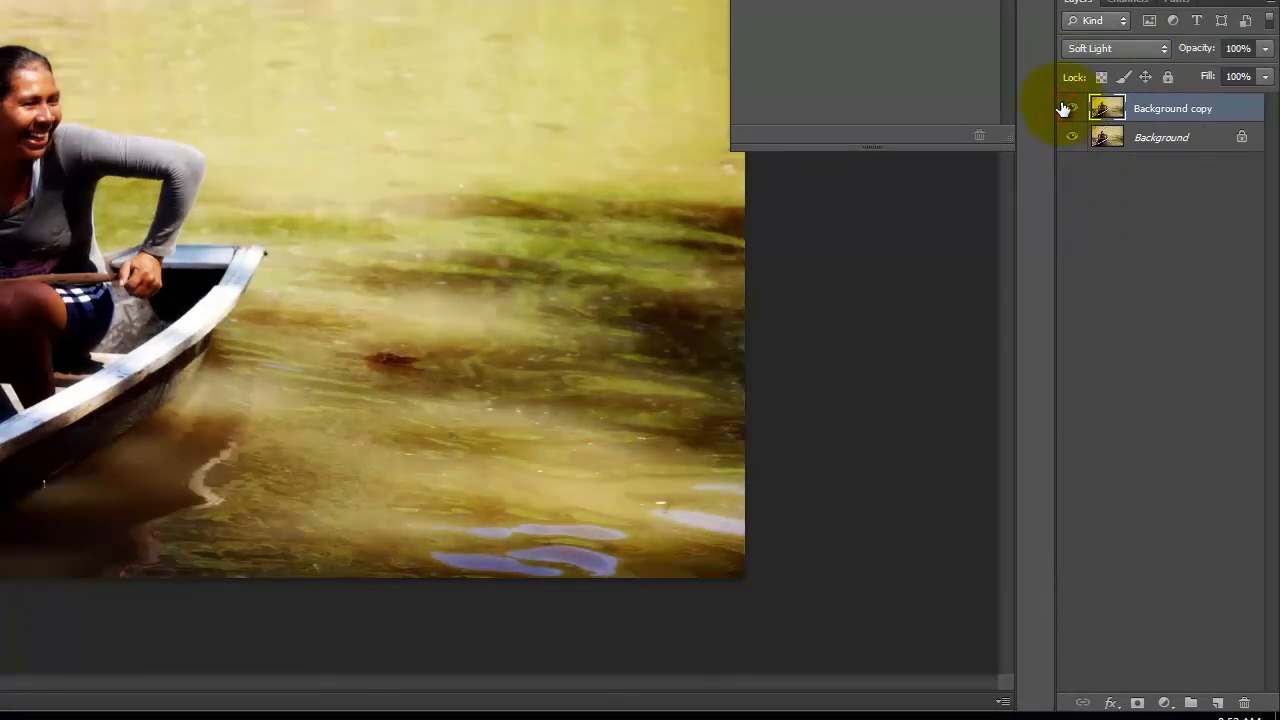